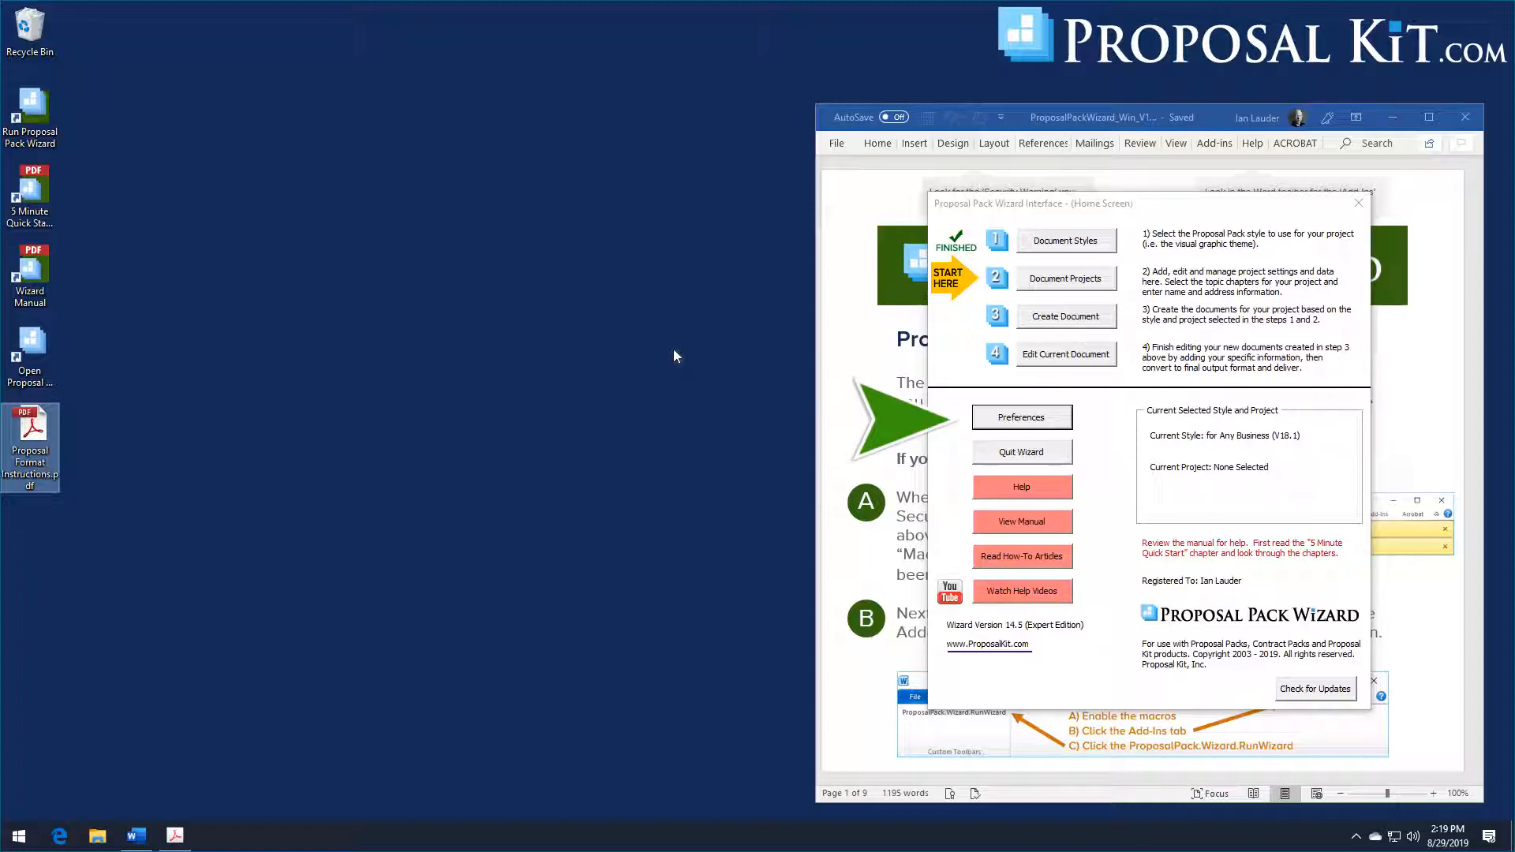
Step: In the wizard preferences, assign C:\Temp\CustomLogo.png as the Custom 1 logo graphic and save the preferences
{"action": "left_click", "coordinate": [996, 421]}
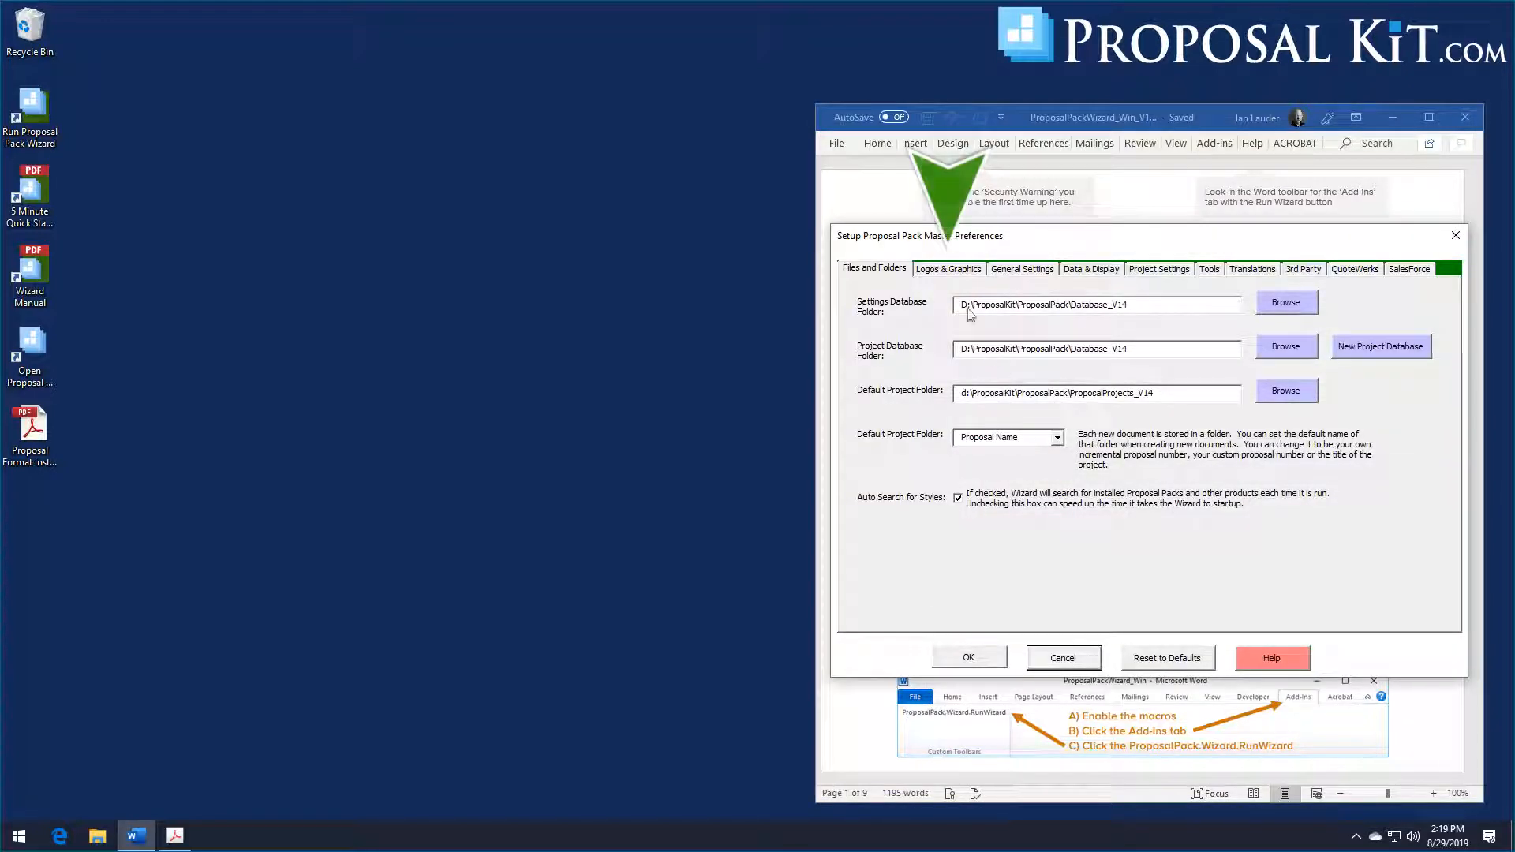
{"action": "left_click", "coordinate": [933, 271]}
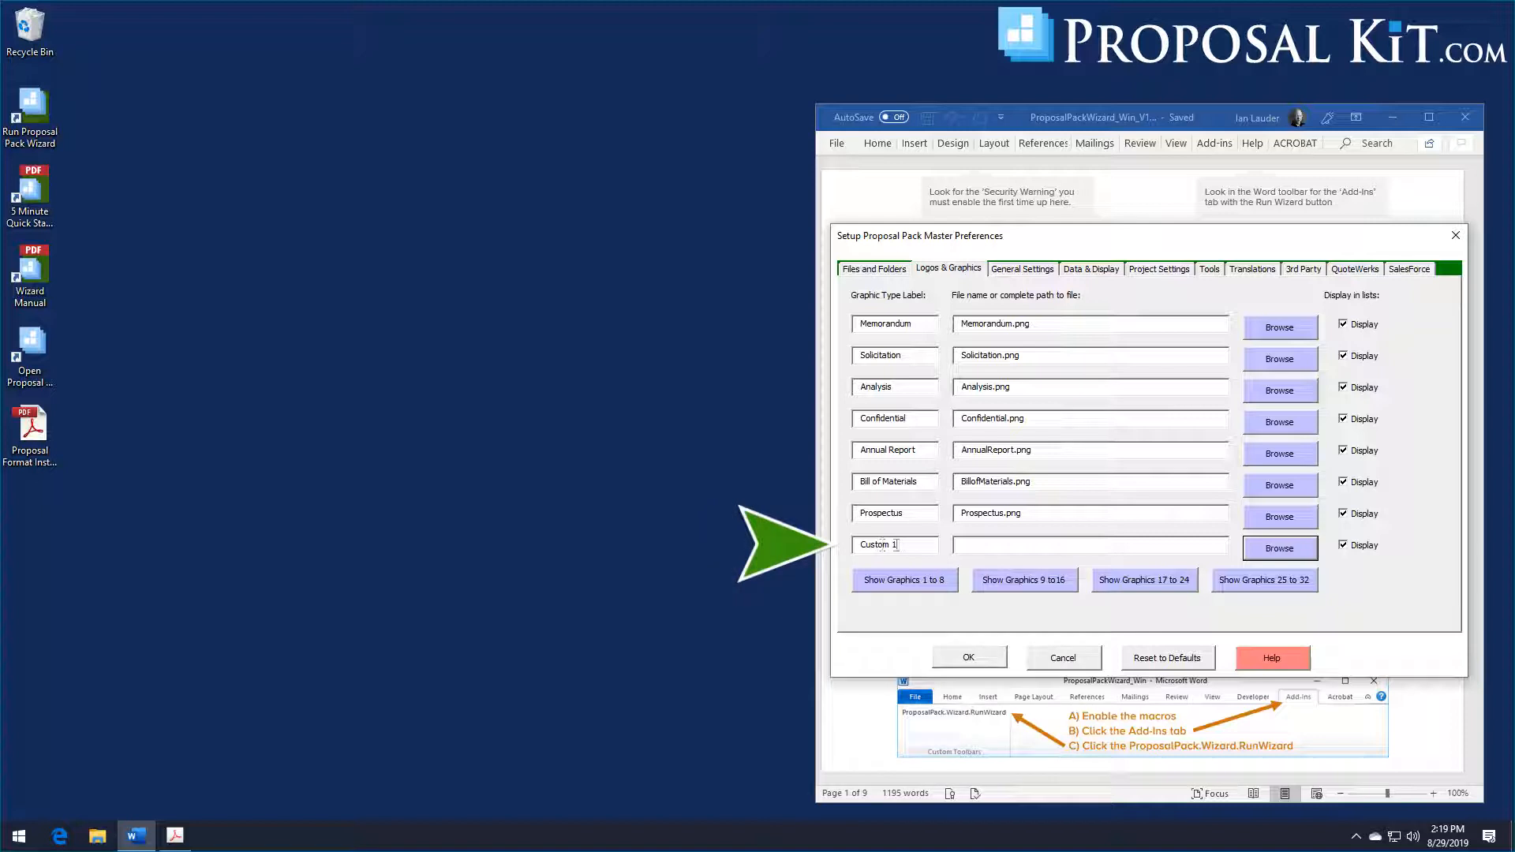
{"action": "left_click", "coordinate": [1272, 556]}
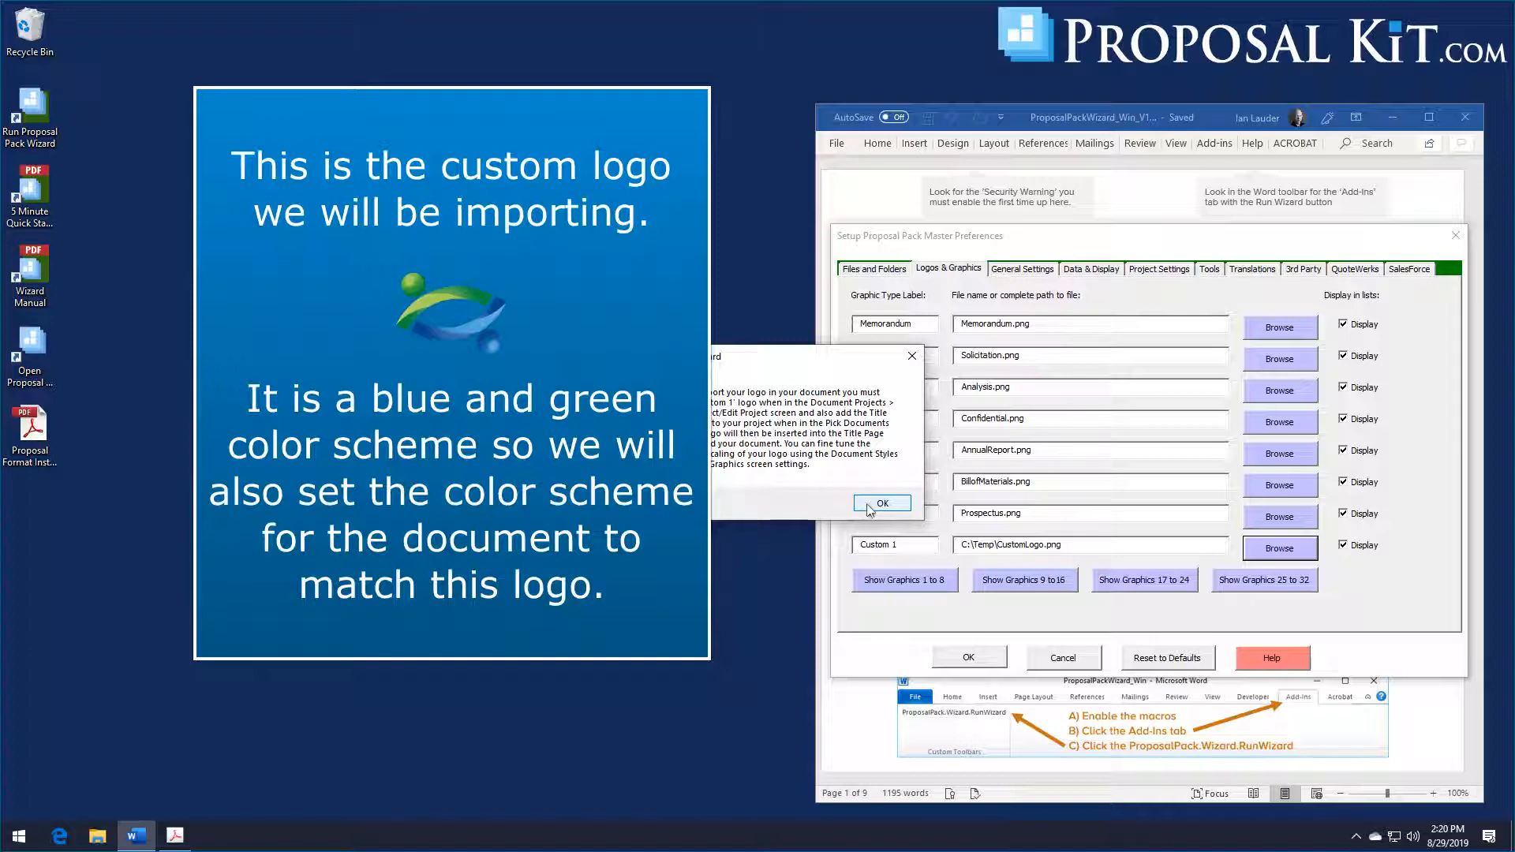
{"action": "left_click", "coordinate": [868, 507]}
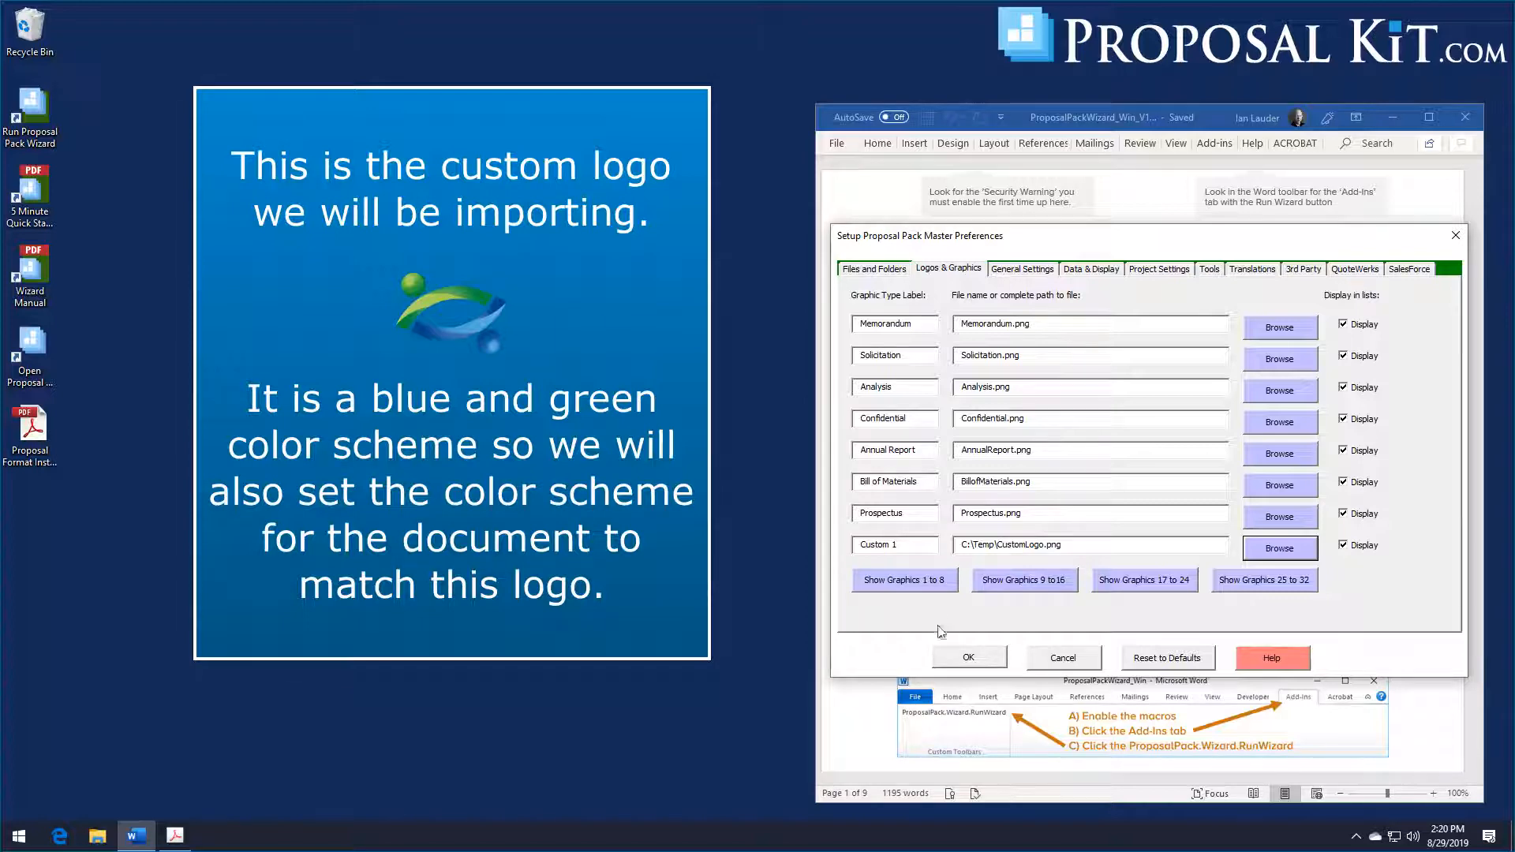
{"action": "left_click", "coordinate": [964, 661]}
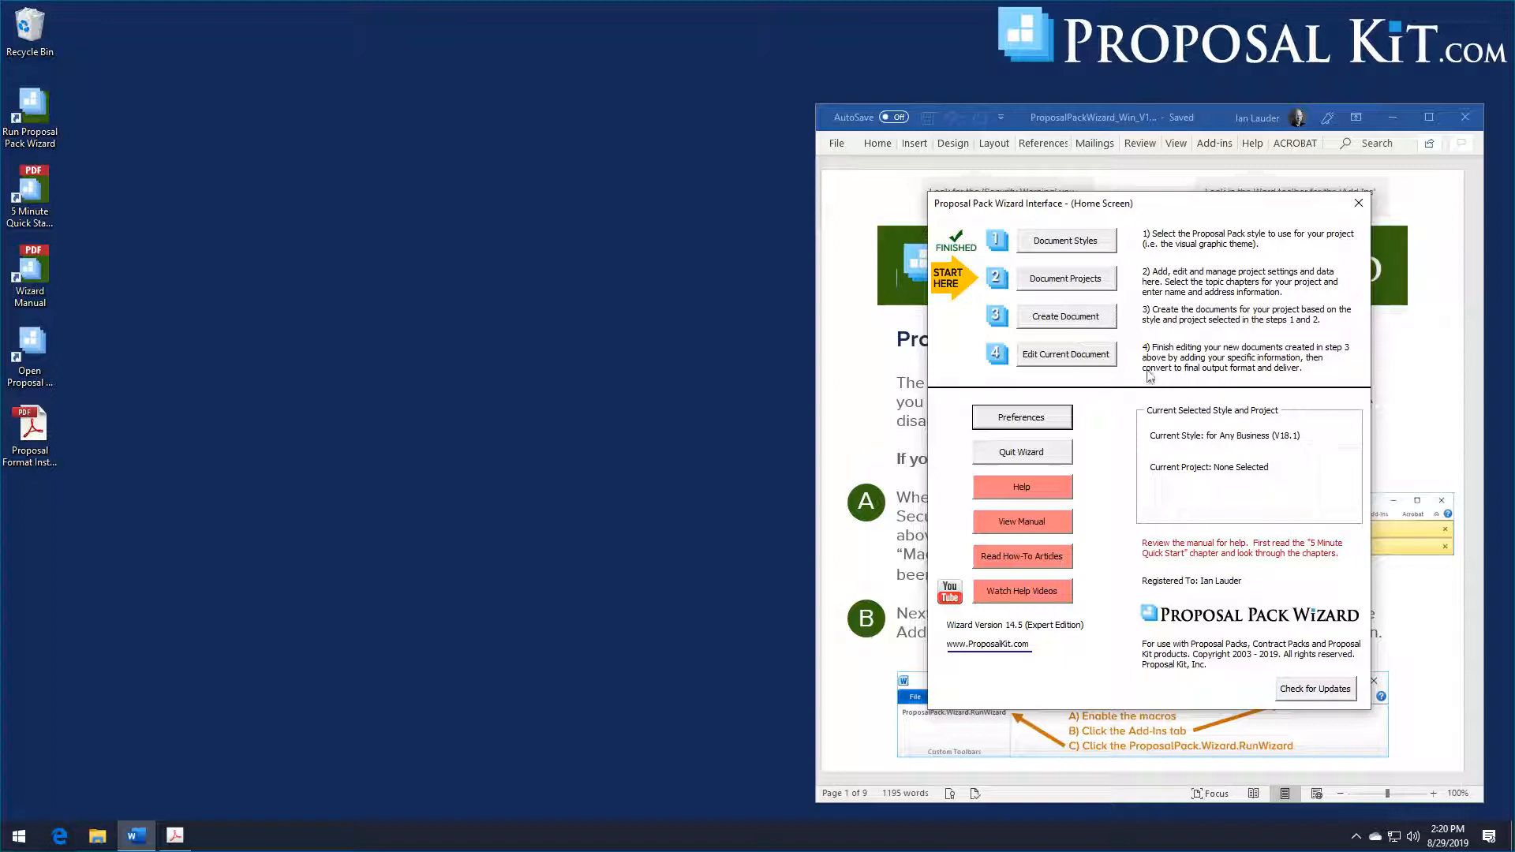
Step: Edit the "for Any Business (V18.1)" document style and set Color #1 to RGB 182, 209, 101
{"action": "left_click", "coordinate": [1076, 248]}
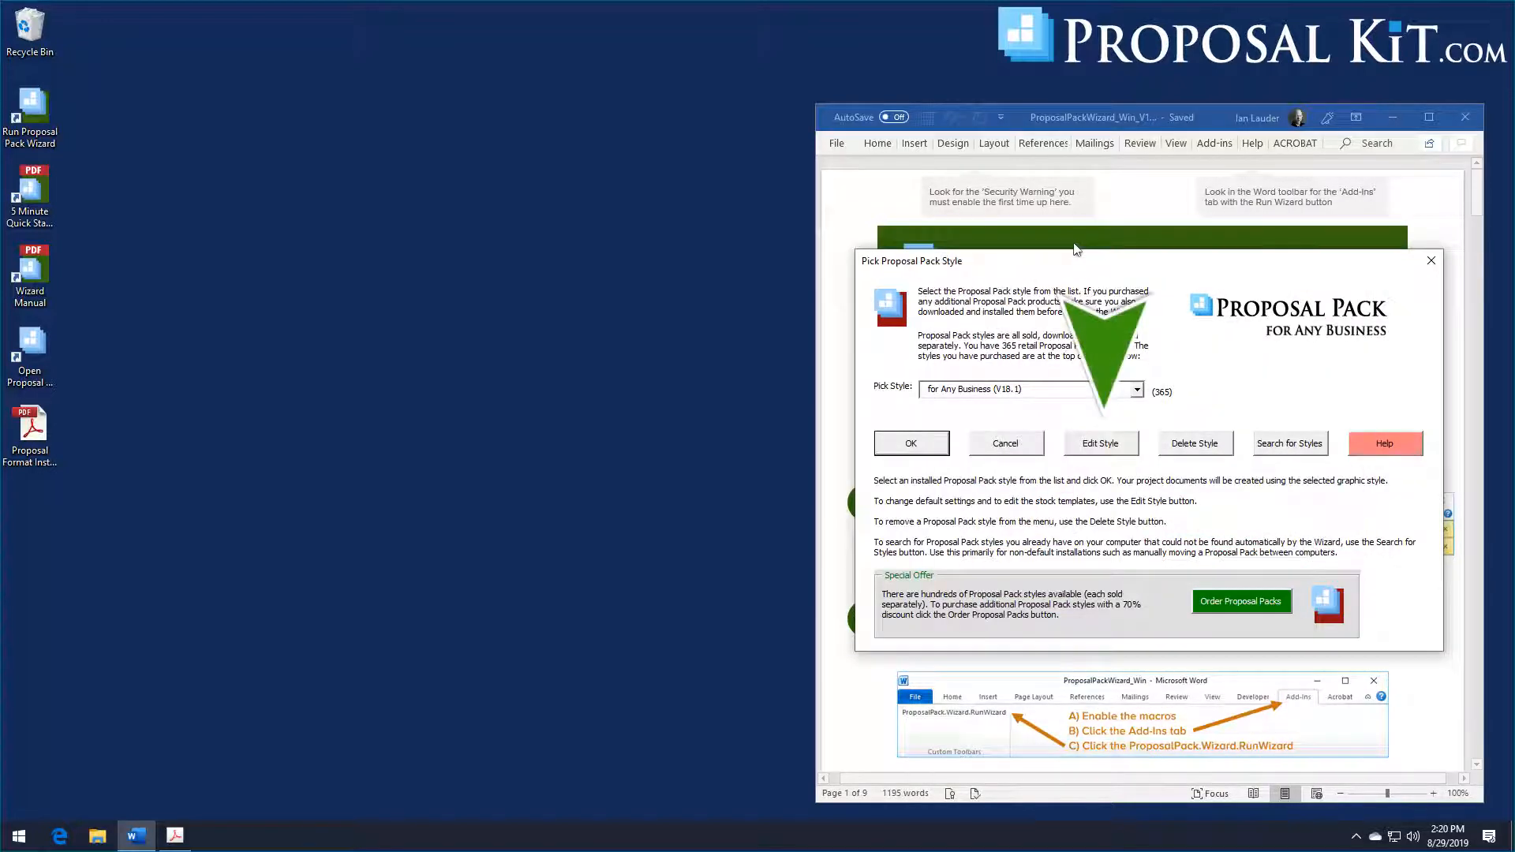
{"action": "left_click", "coordinate": [1114, 446]}
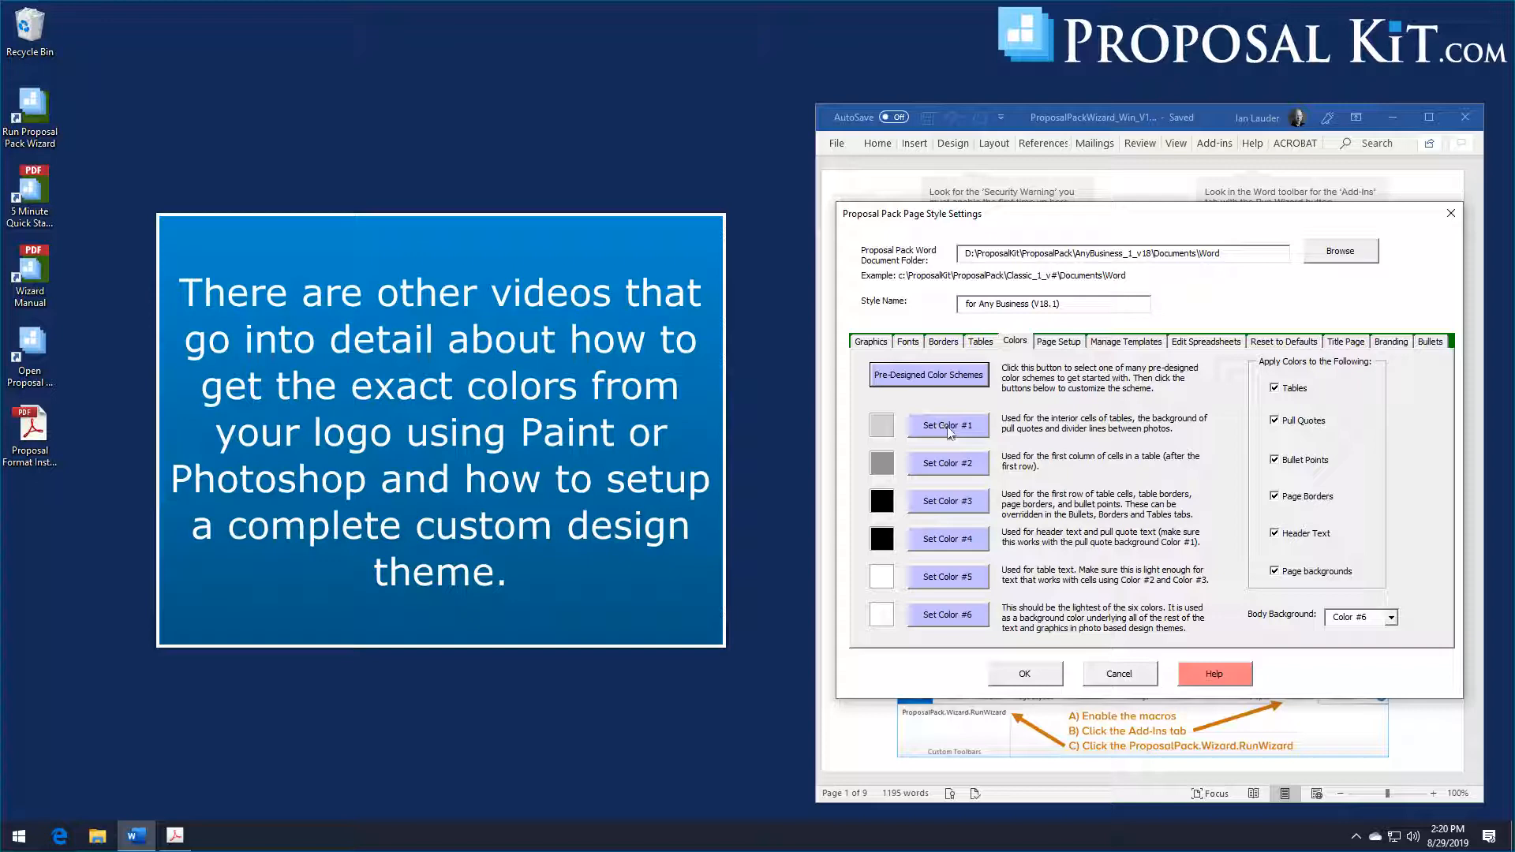
{"action": "left_click", "coordinate": [948, 427]}
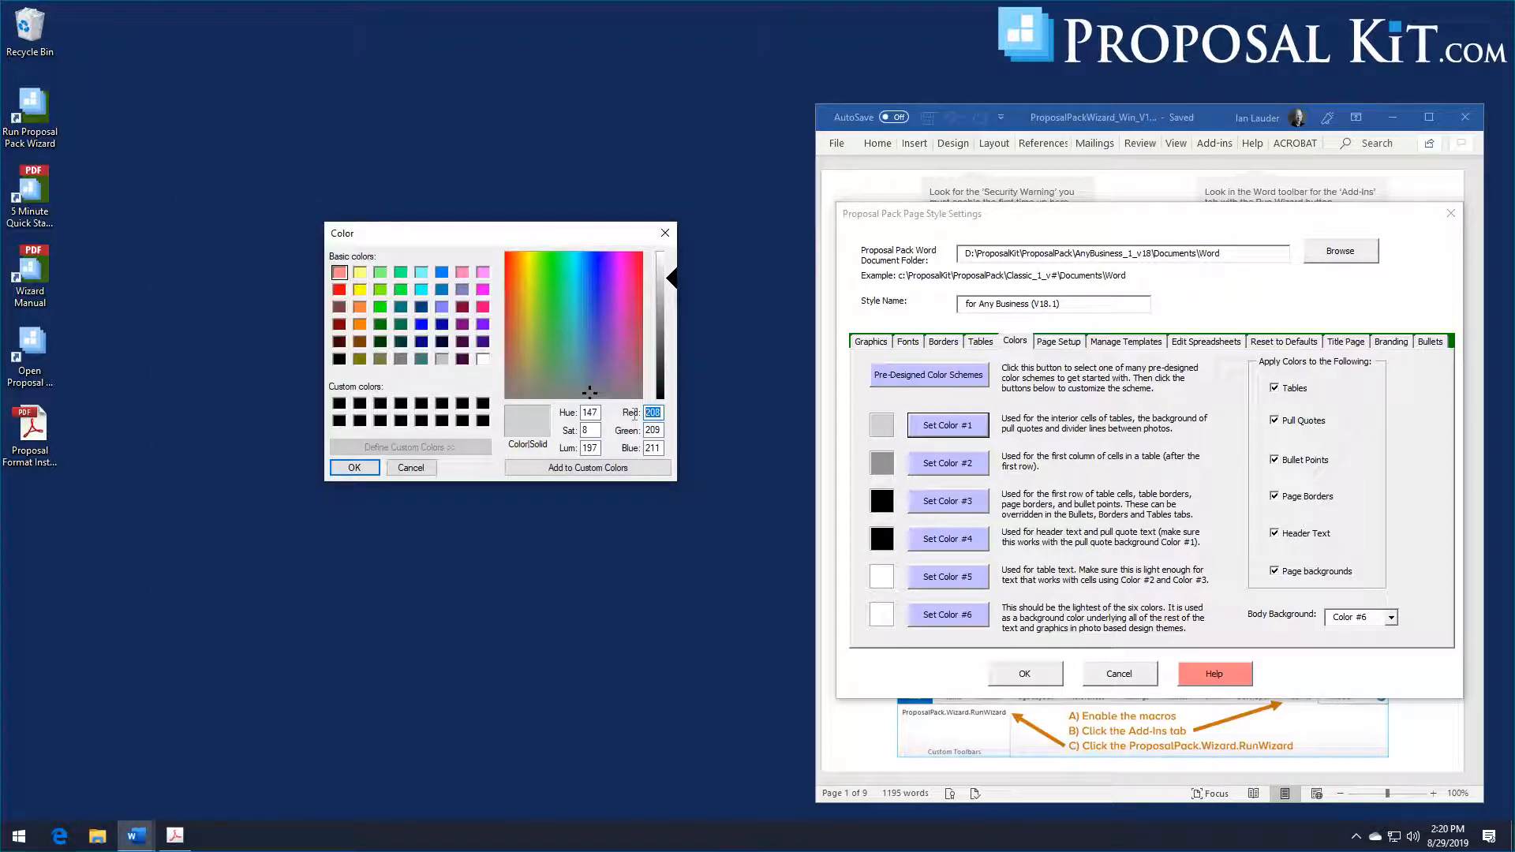
{"action": "type", "text": "182"}
{"action": "key", "text": "Tab"}
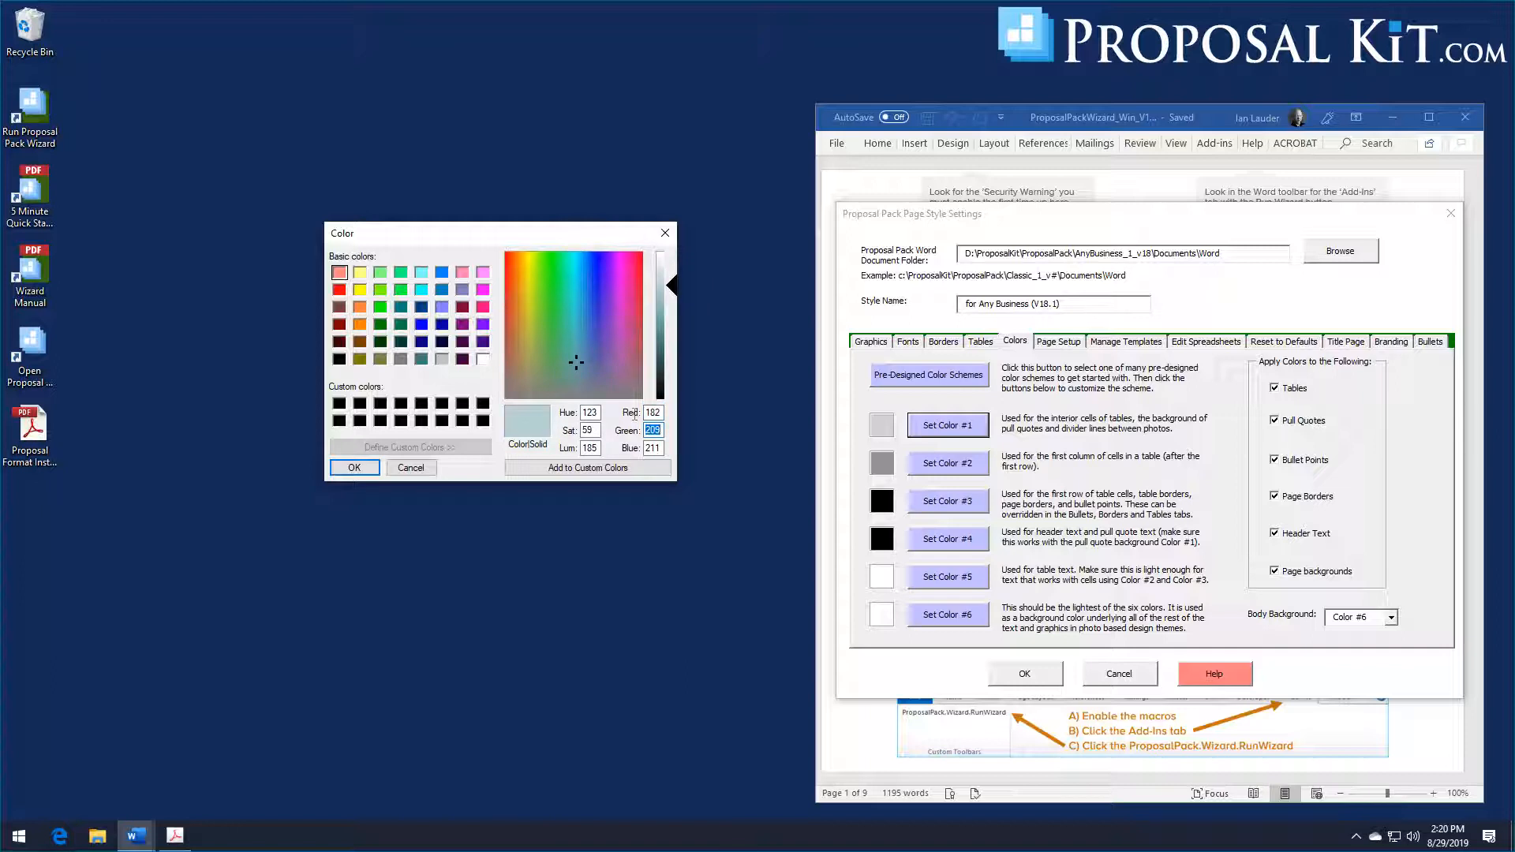
{"action": "type", "text": "209"}
{"action": "key", "text": "Tab"}
{"action": "type", "text": "101"}
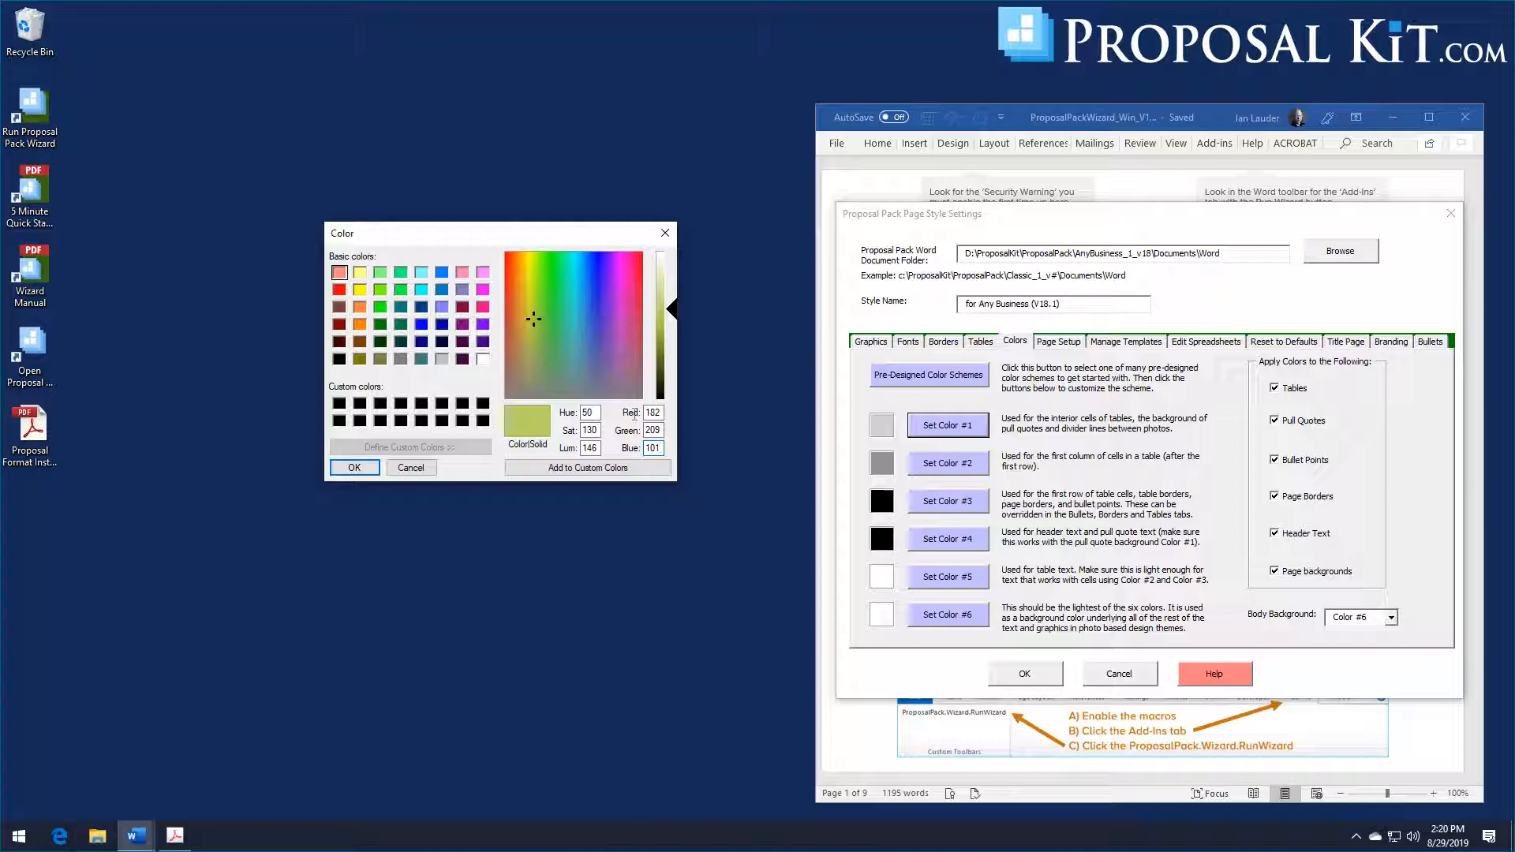
{"action": "left_click", "coordinate": [352, 469]}
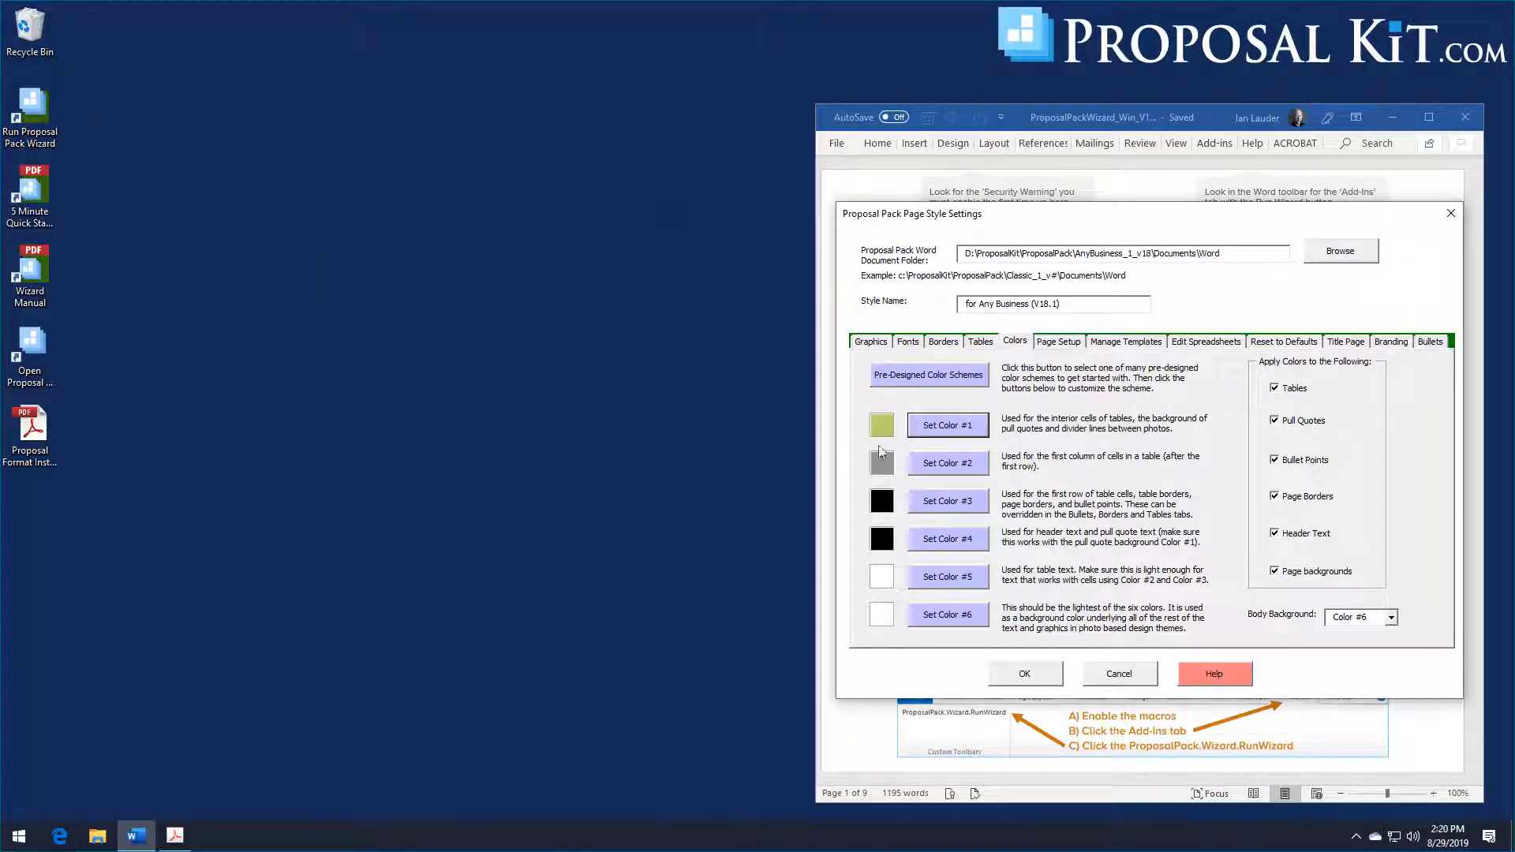
Step: Set the style's Color #2 to RGB 42, 73, 135 and save the page style settings
{"action": "left_click", "coordinate": [939, 463]}
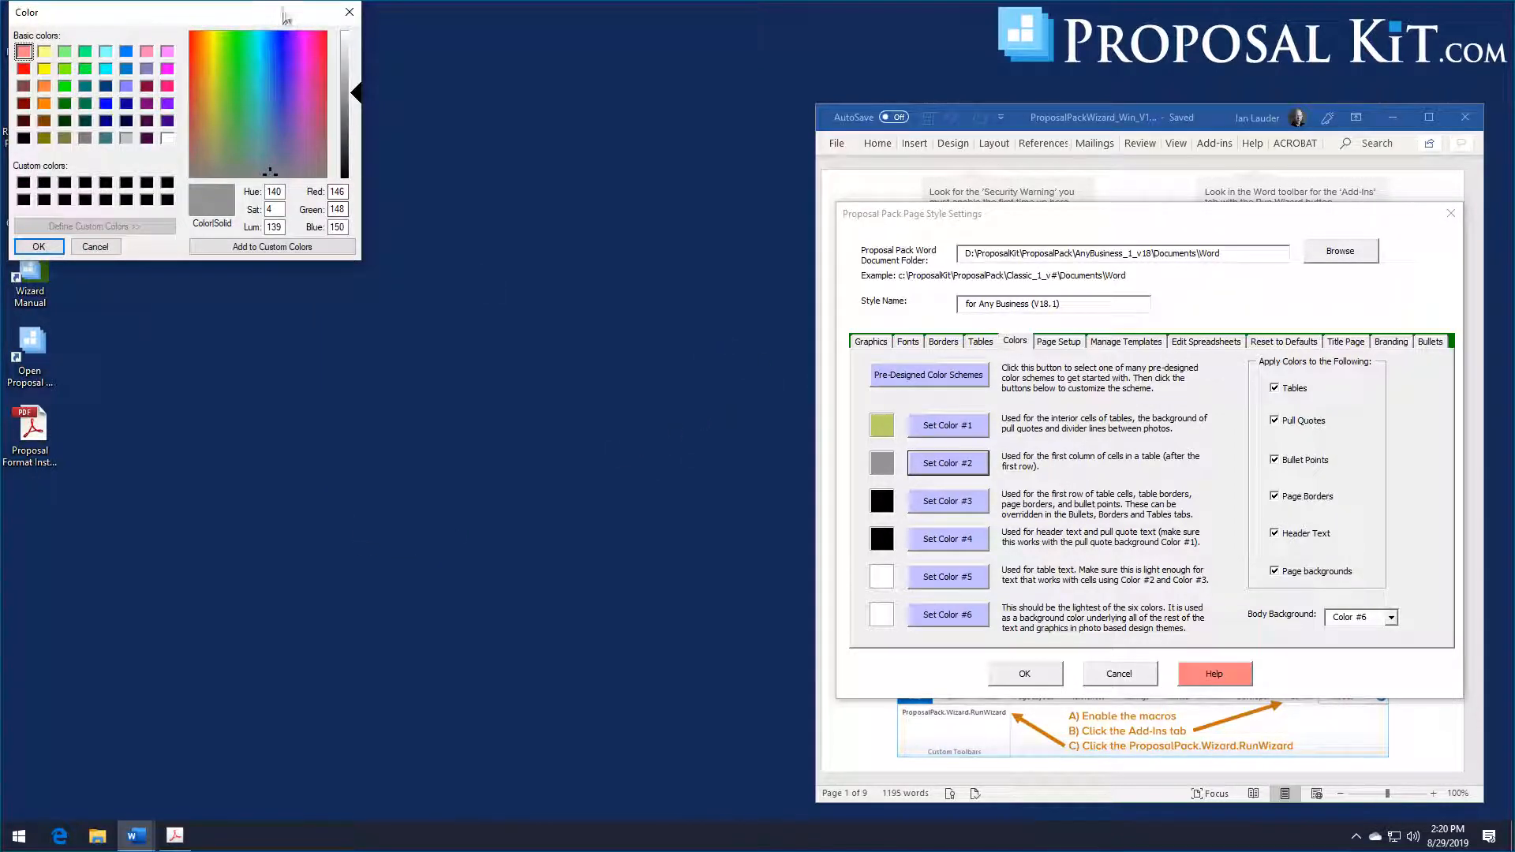
{"action": "left_click_drag", "start_coordinate": [286, 18], "coordinate": [717, 262]}
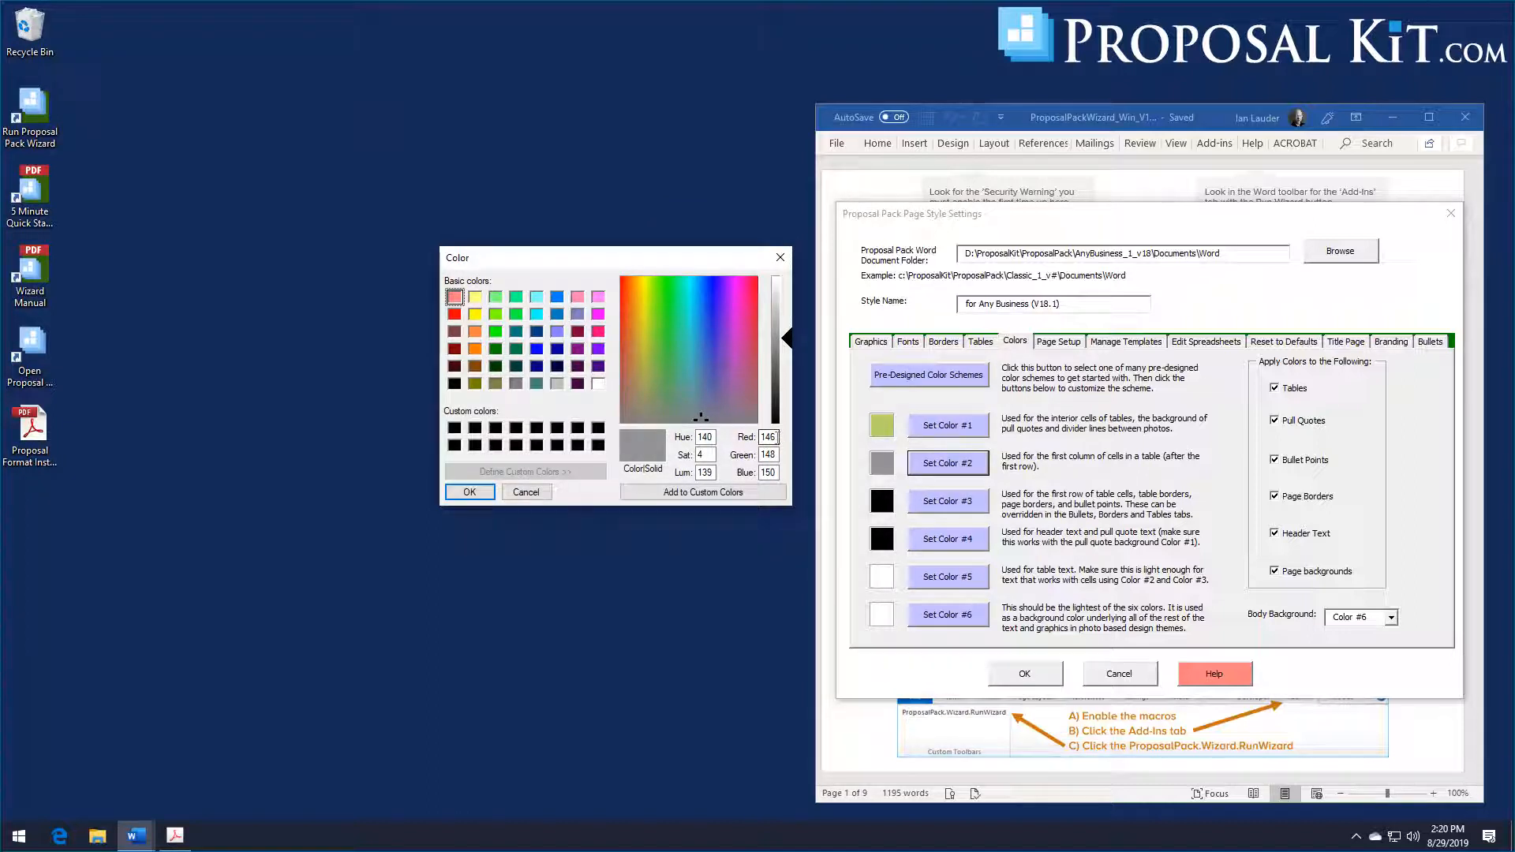
{"action": "left_click_drag", "start_coordinate": [772, 436], "coordinate": [733, 440]}
{"action": "type", "text": "42"}
{"action": "key", "text": "Tab"}
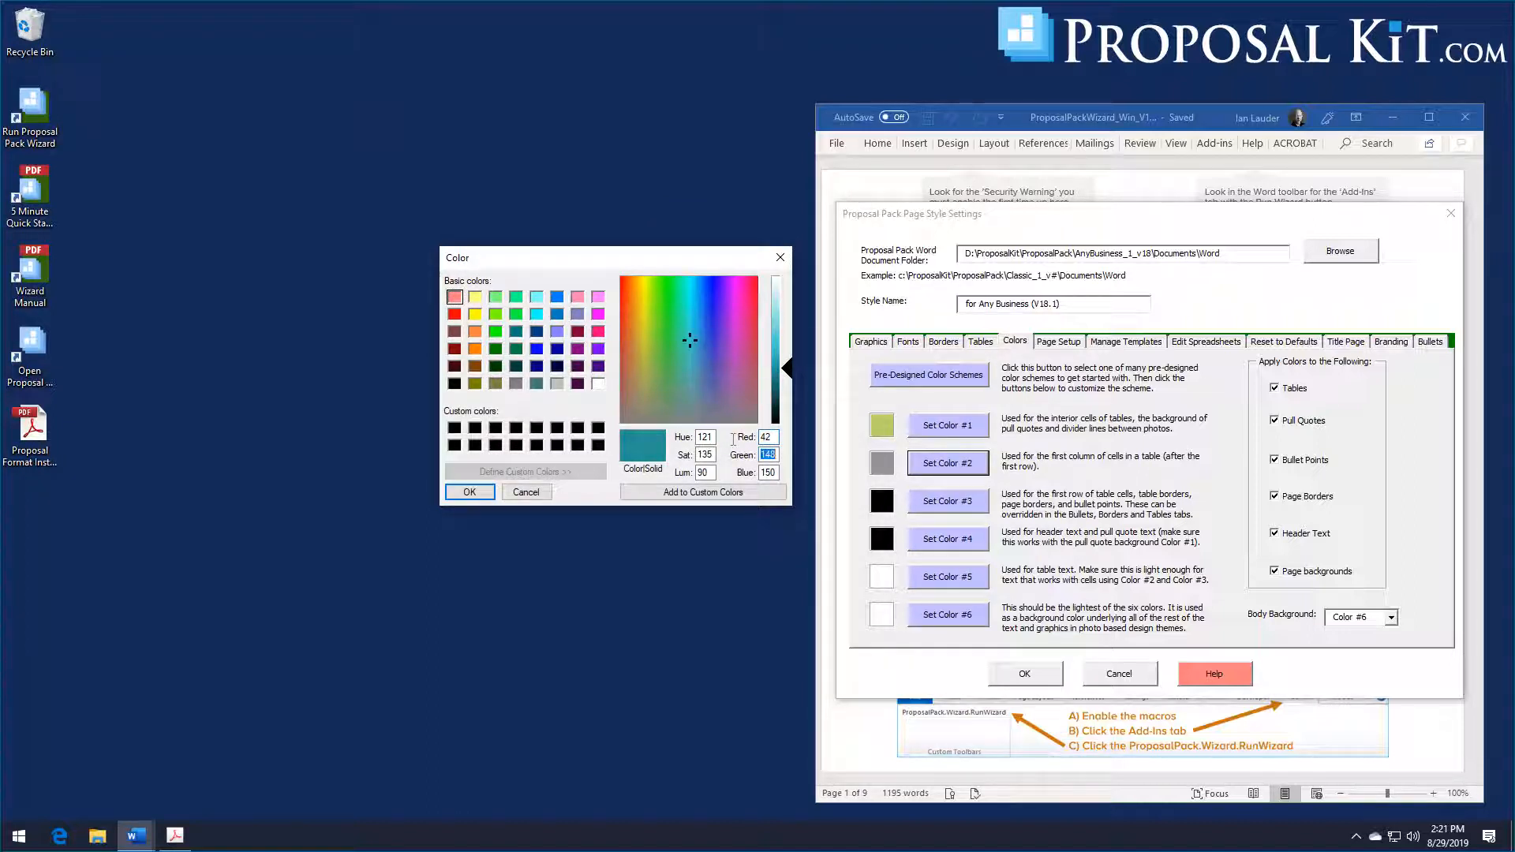
{"action": "type", "text": "73"}
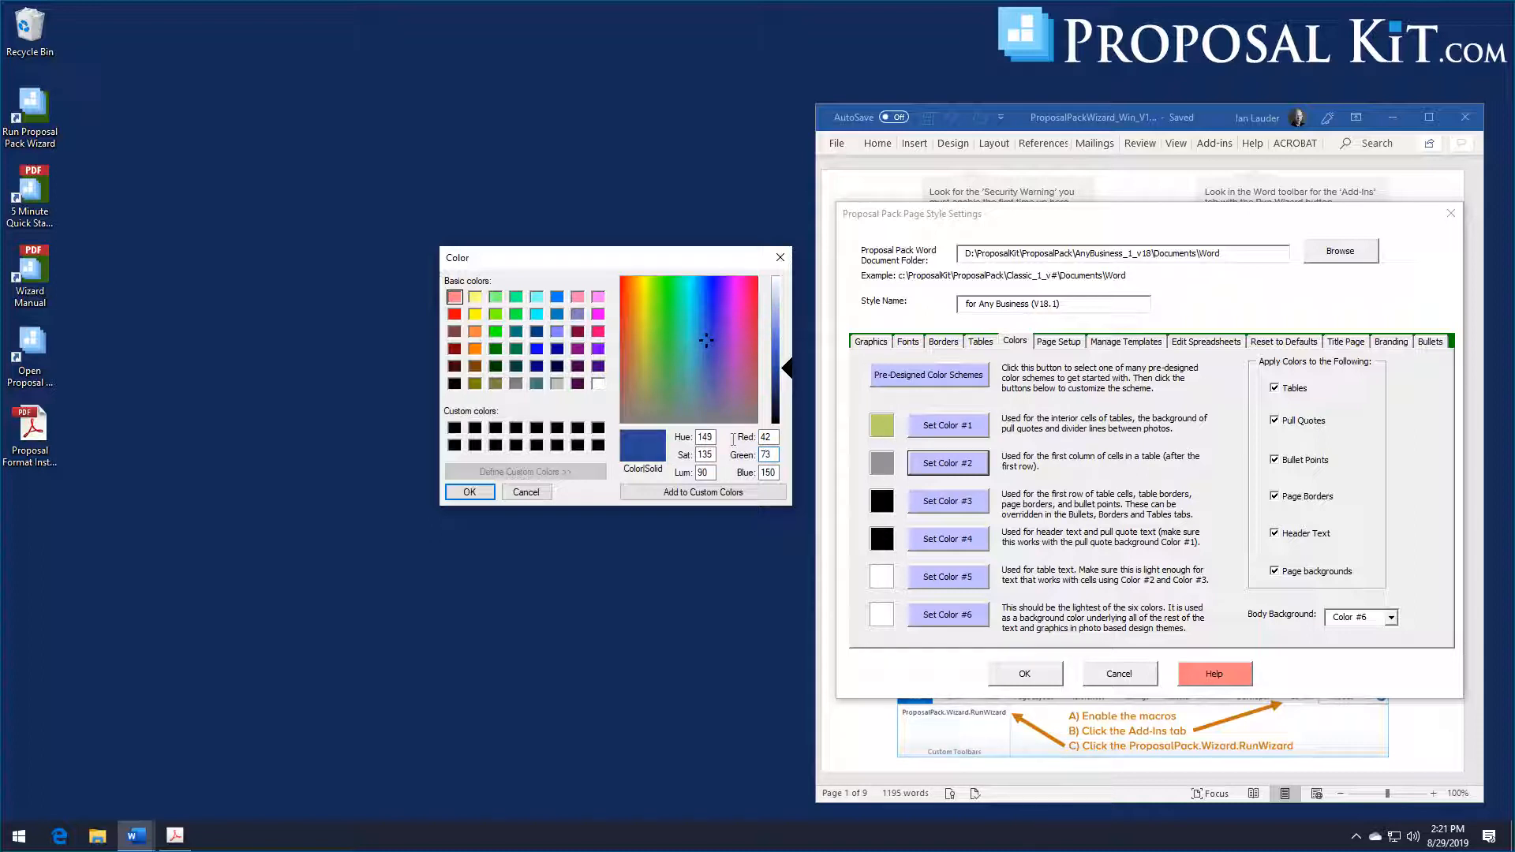
{"action": "key", "text": "Tab"}
{"action": "type", "text": "1"}
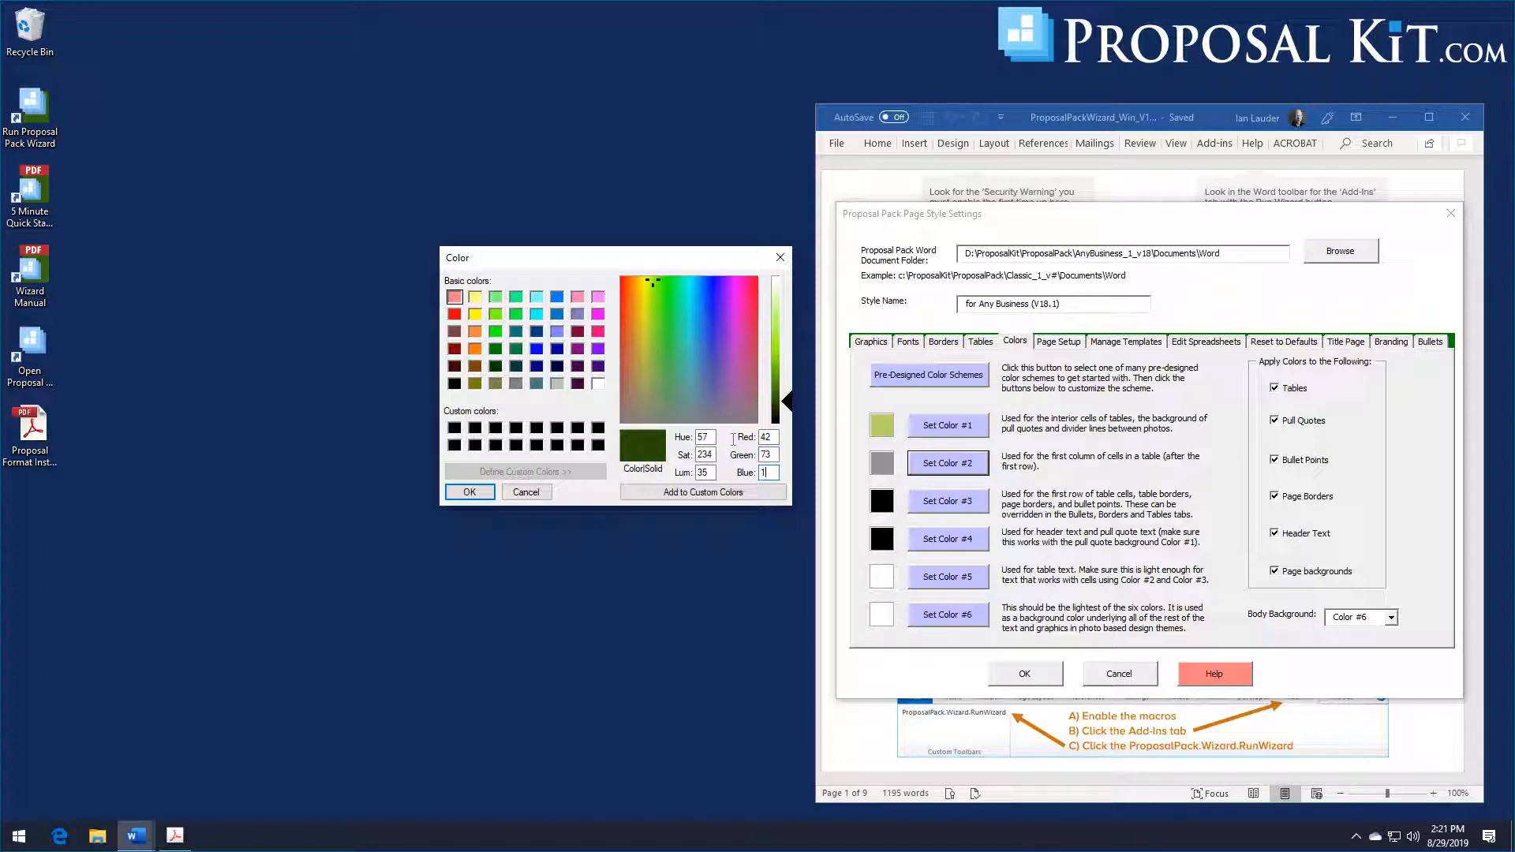
{"action": "type", "text": "38"}
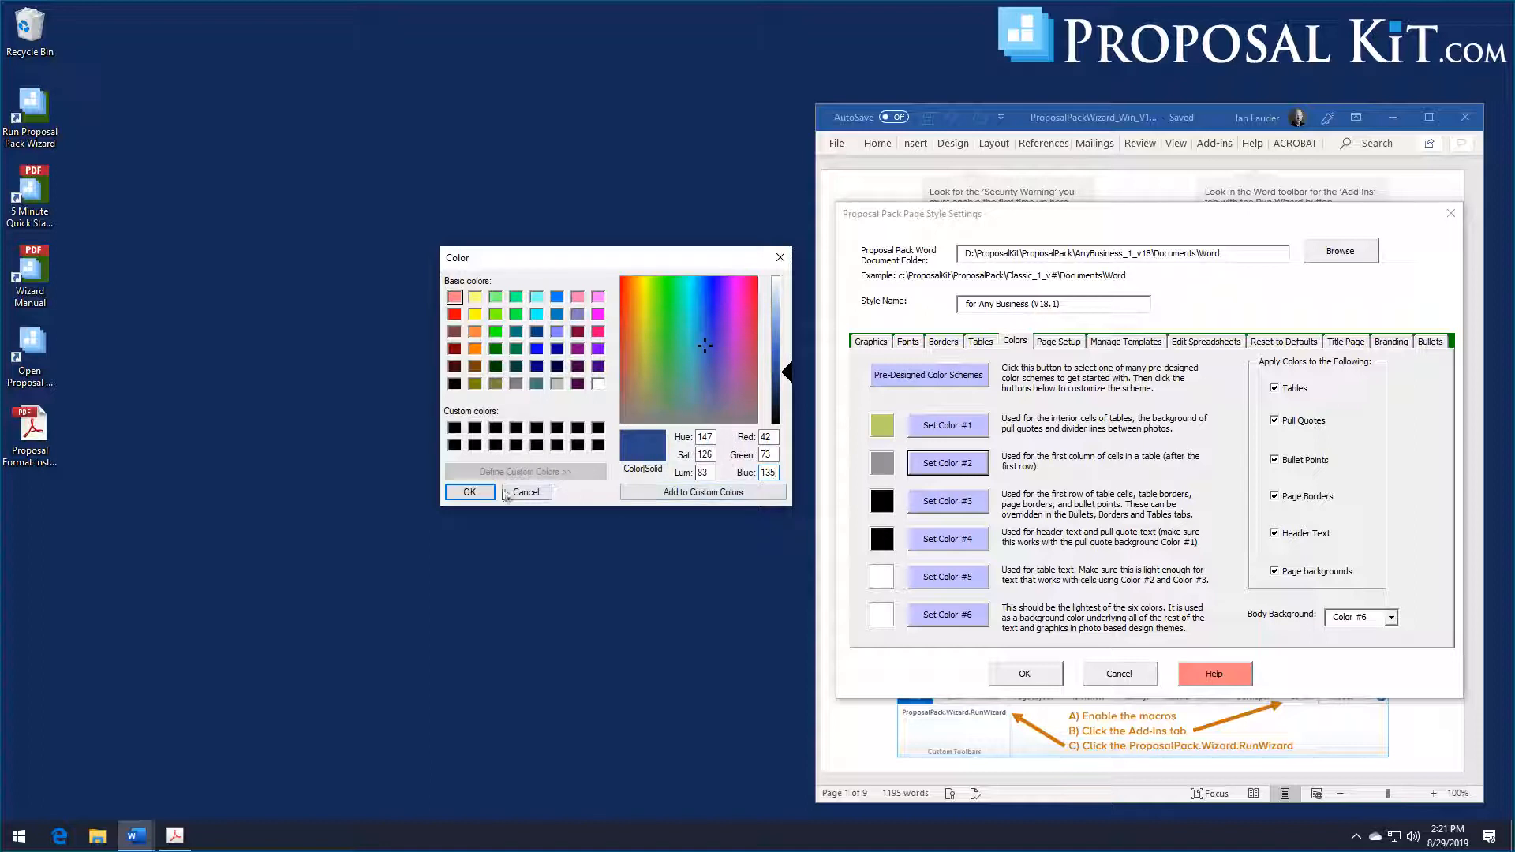
{"action": "left_click", "coordinate": [469, 492]}
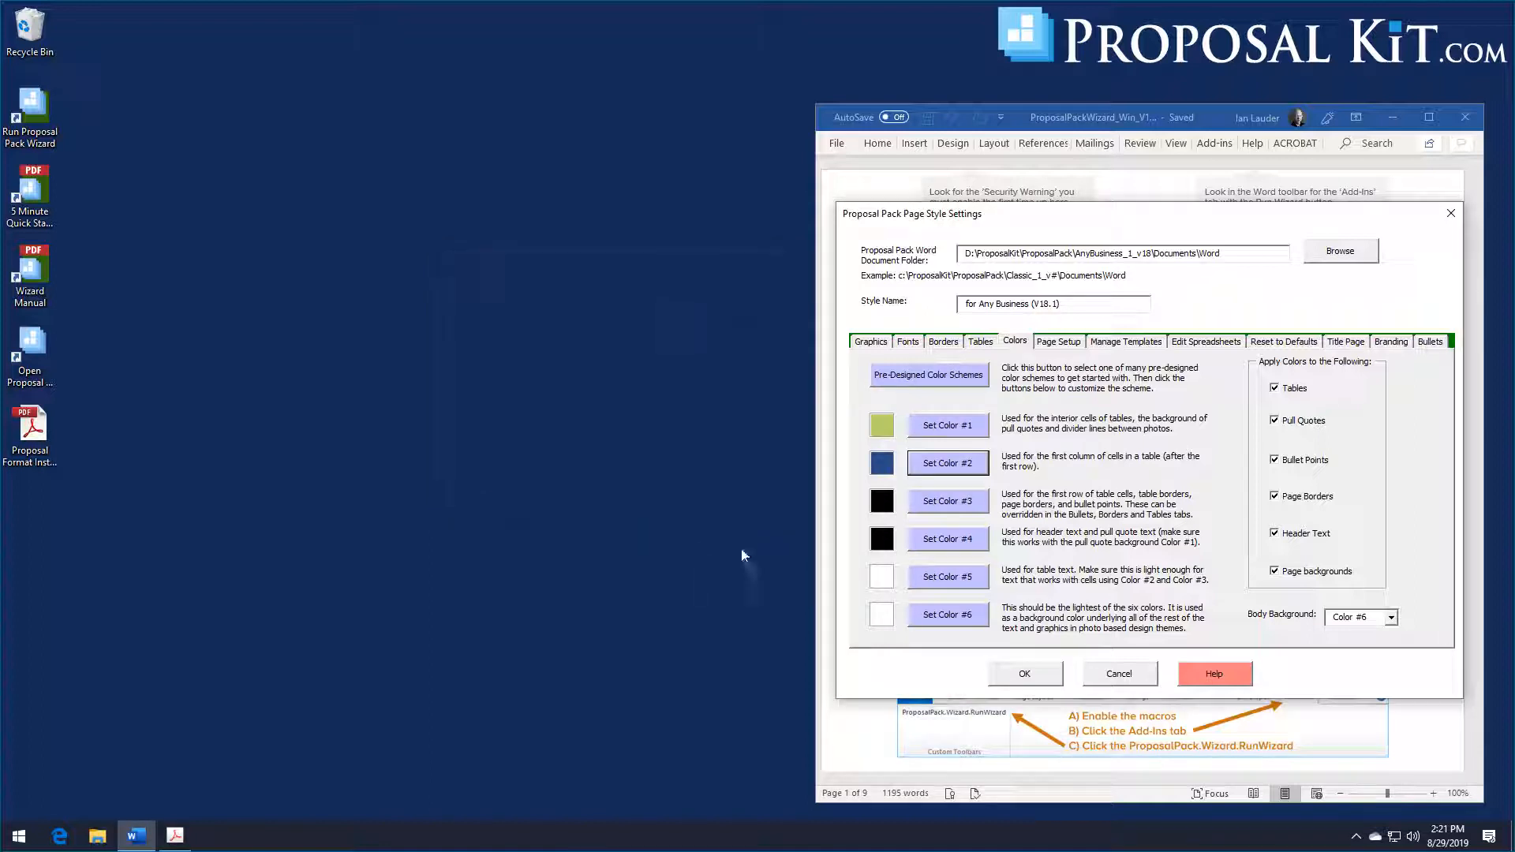
{"action": "left_click", "coordinate": [1038, 680]}
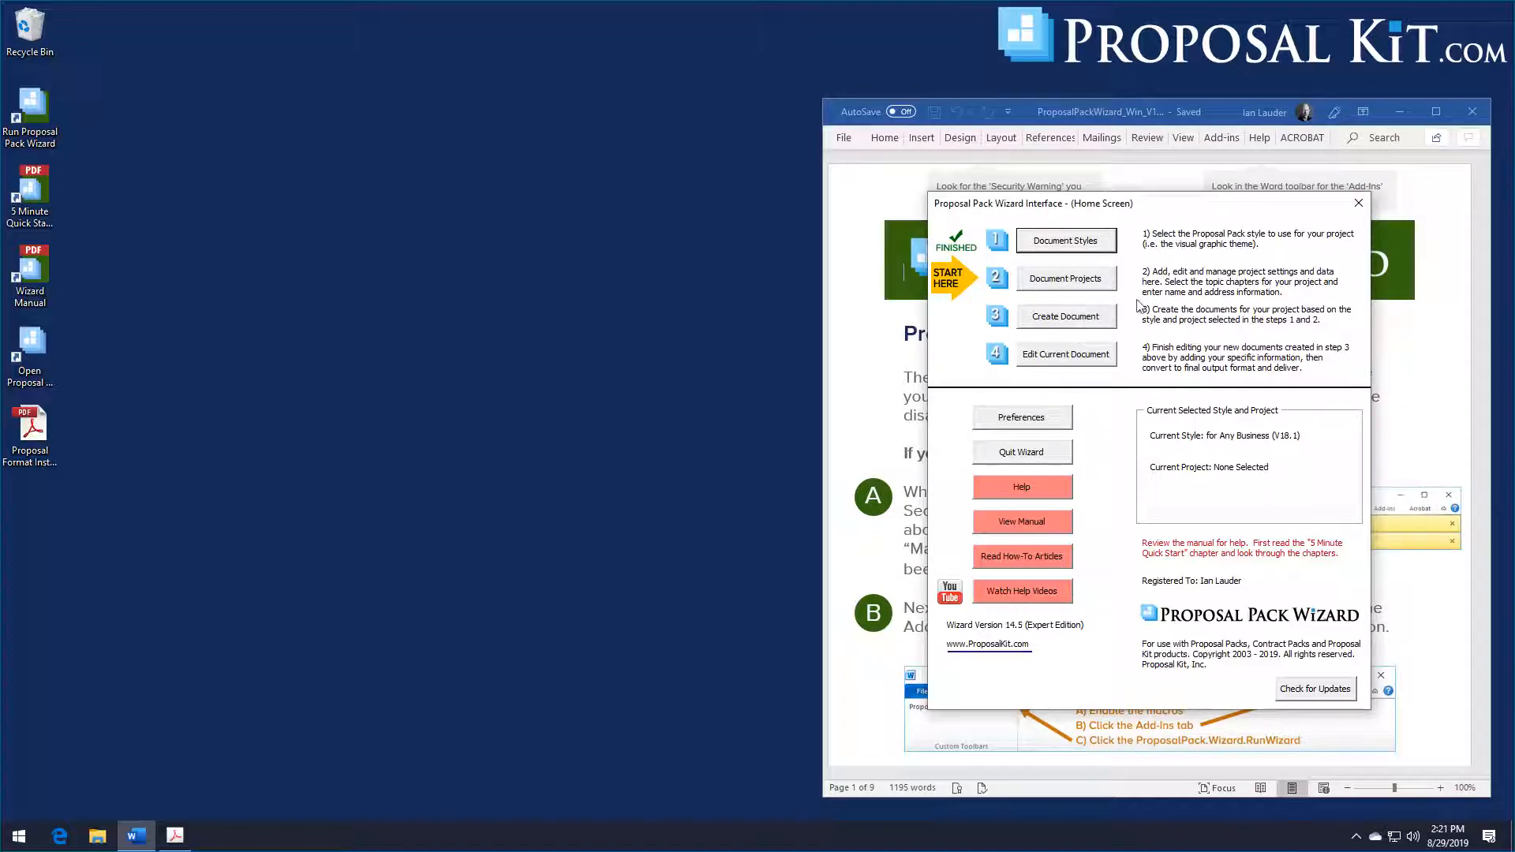
Step: Start a new General Business Proposal project with the Custom 1 title page header and turn off Excel Dynamic Links
{"action": "left_click", "coordinate": [1076, 285]}
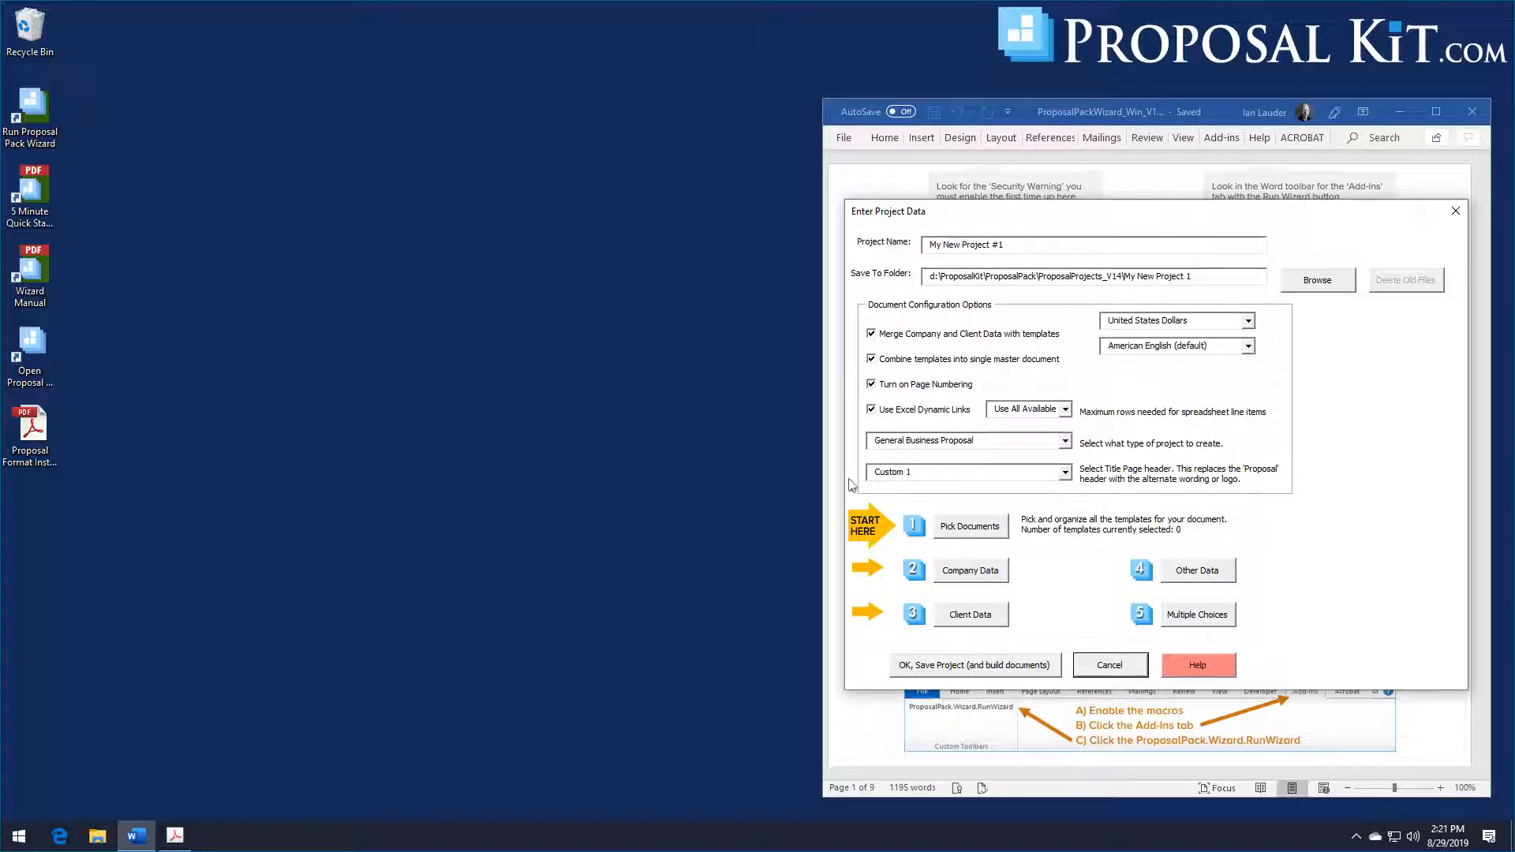
{"action": "left_click", "coordinate": [871, 410]}
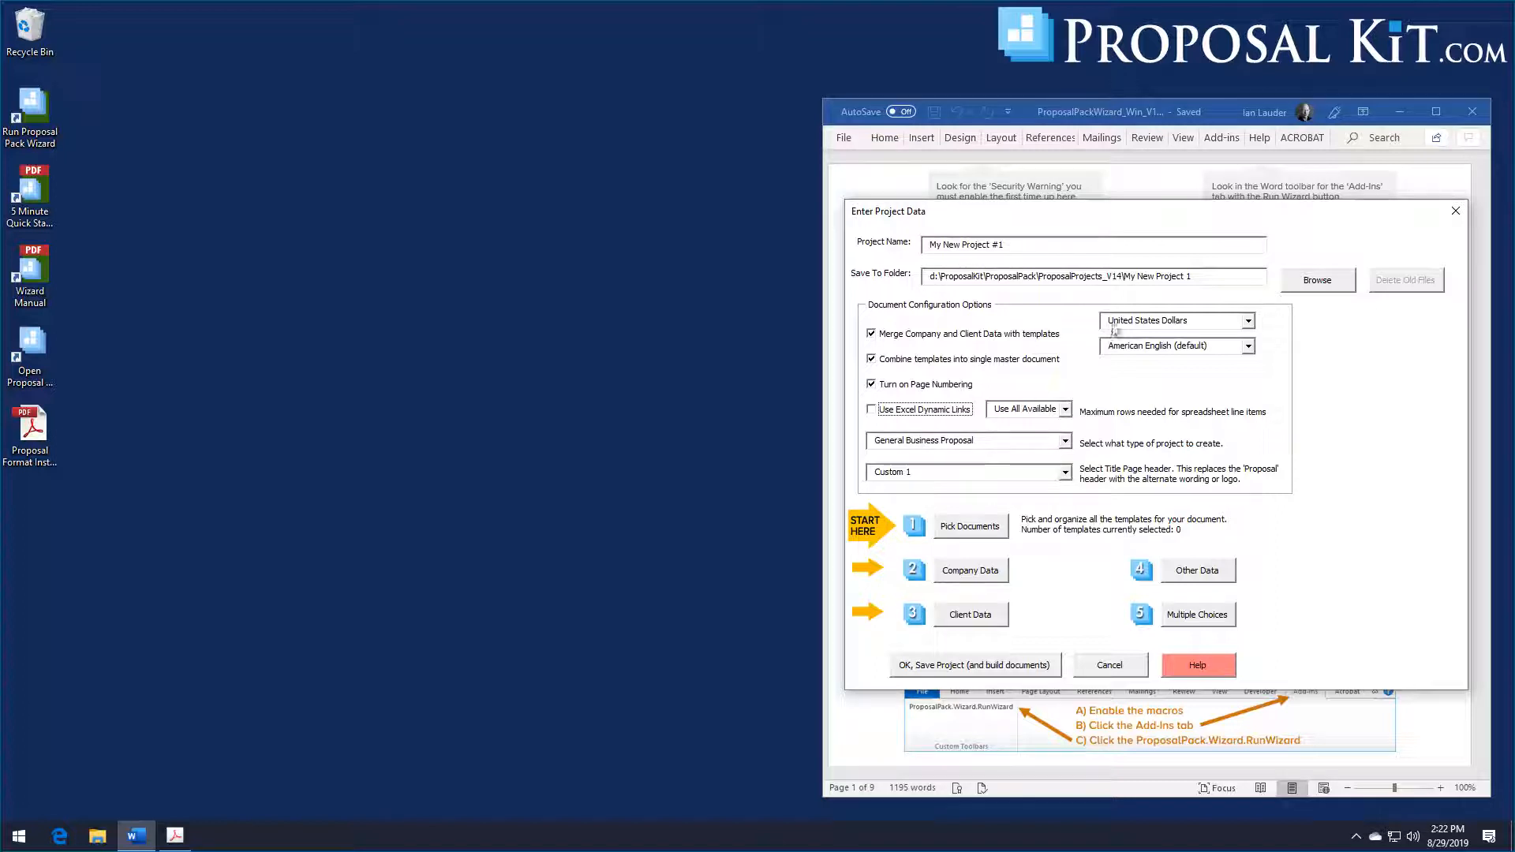
Step: Add the Cover Letter and Table of Contents templates to the project's document selection
{"action": "left_click", "coordinate": [977, 532]}
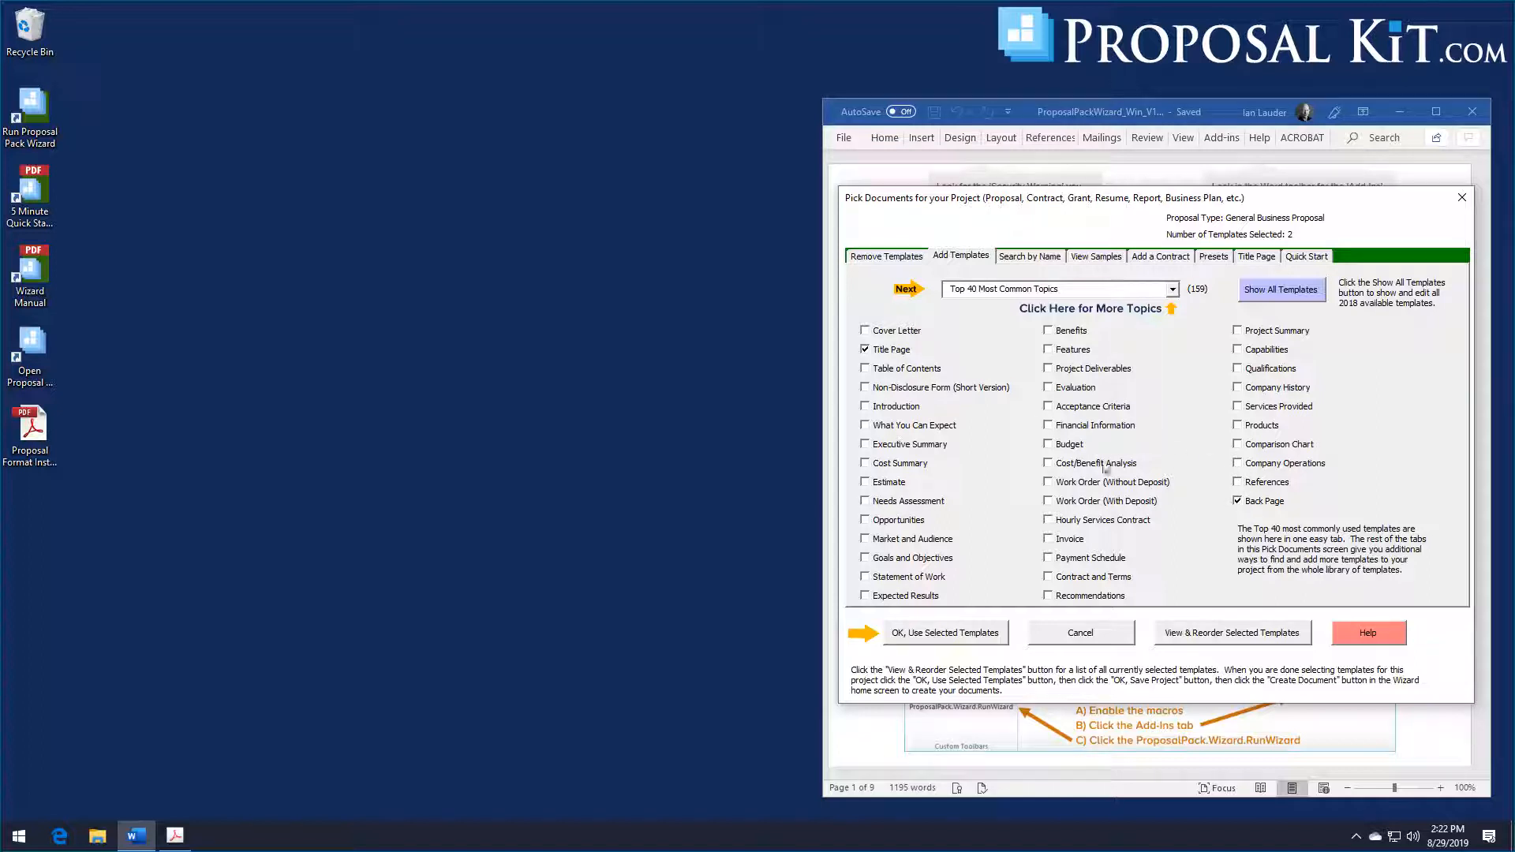
{"action": "left_click", "coordinate": [891, 330]}
{"action": "left_click", "coordinate": [909, 371]}
{"action": "left_click", "coordinate": [1173, 289]}
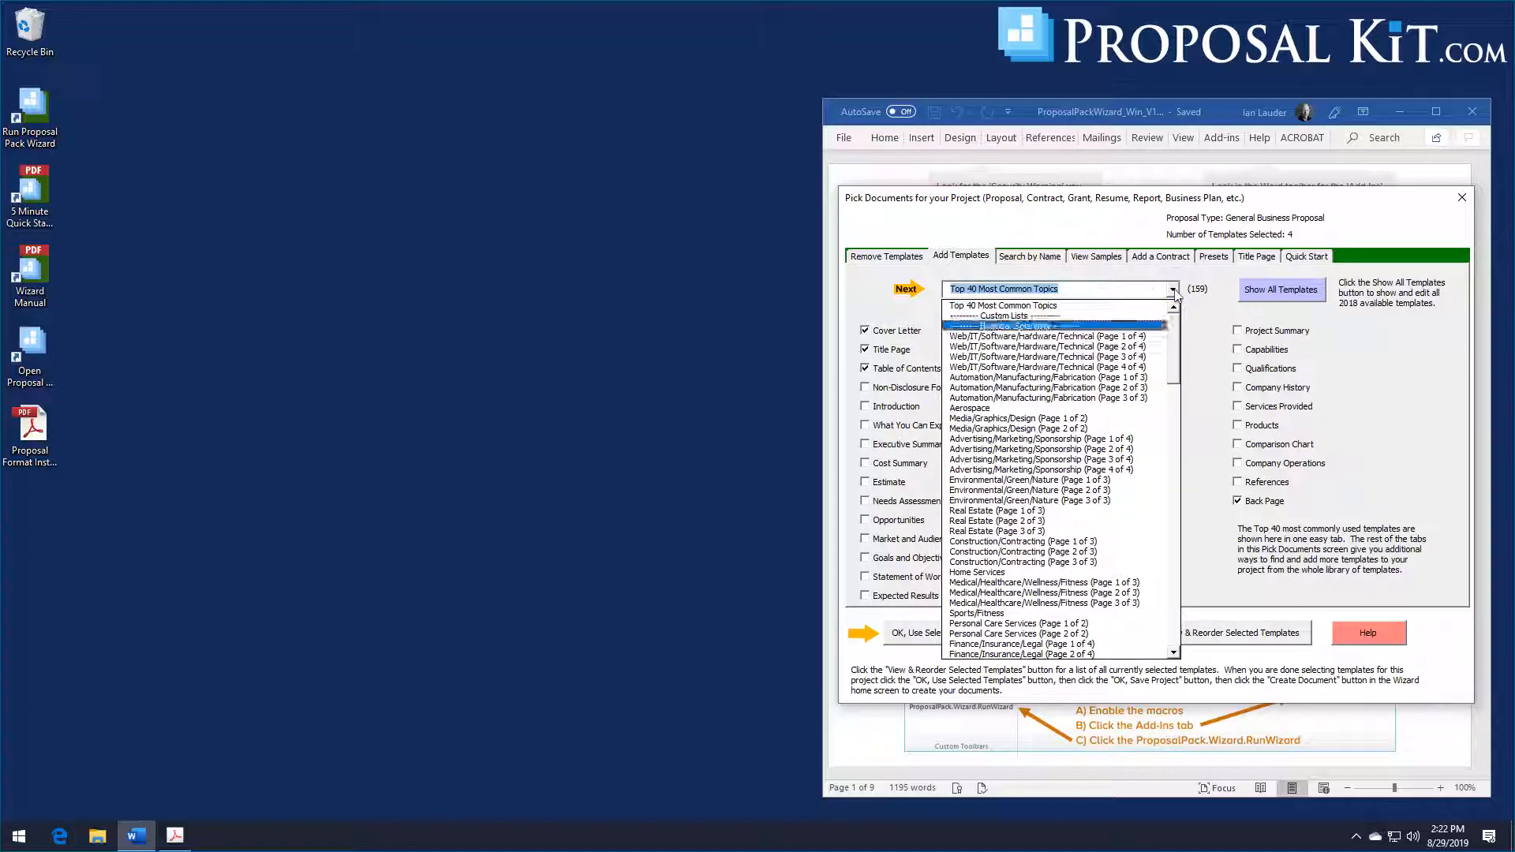
{"action": "mouse_move", "coordinate": [1178, 355]}
{"action": "left_mouse_down"}
{"action": "mouse_move", "coordinate": [1188, 604]}
{"action": "mouse_move", "coordinate": [1193, 336]}
{"action": "left_mouse_up"}
{"action": "left_click", "coordinate": [1208, 311]}
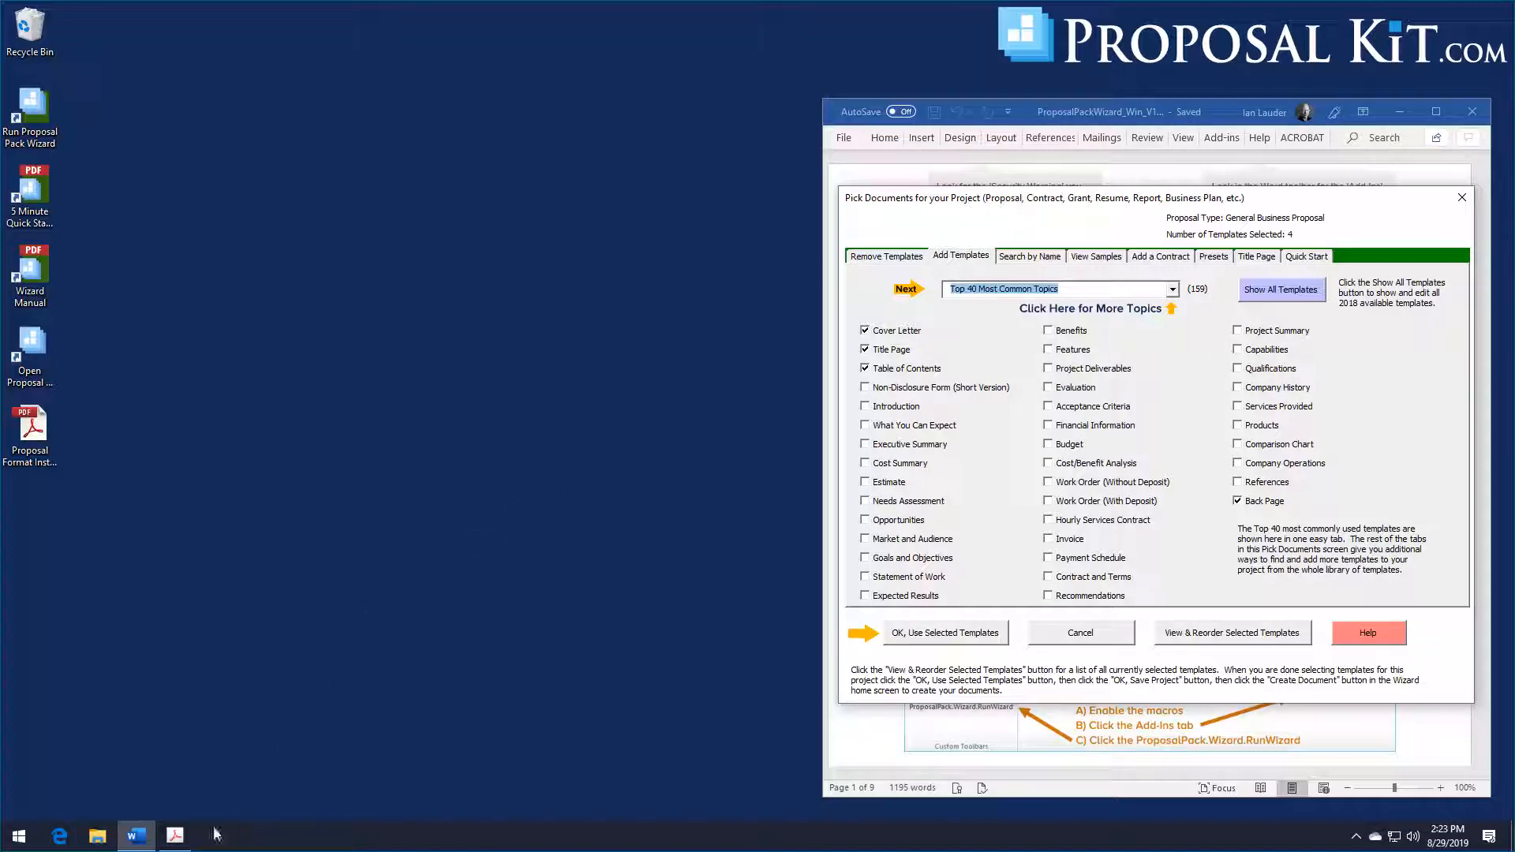
Step: Switch to the Proposal Format Instructions PDF in Acrobat Pro and review the volumes and topics the proposal must contain
{"action": "left_click", "coordinate": [182, 839]}
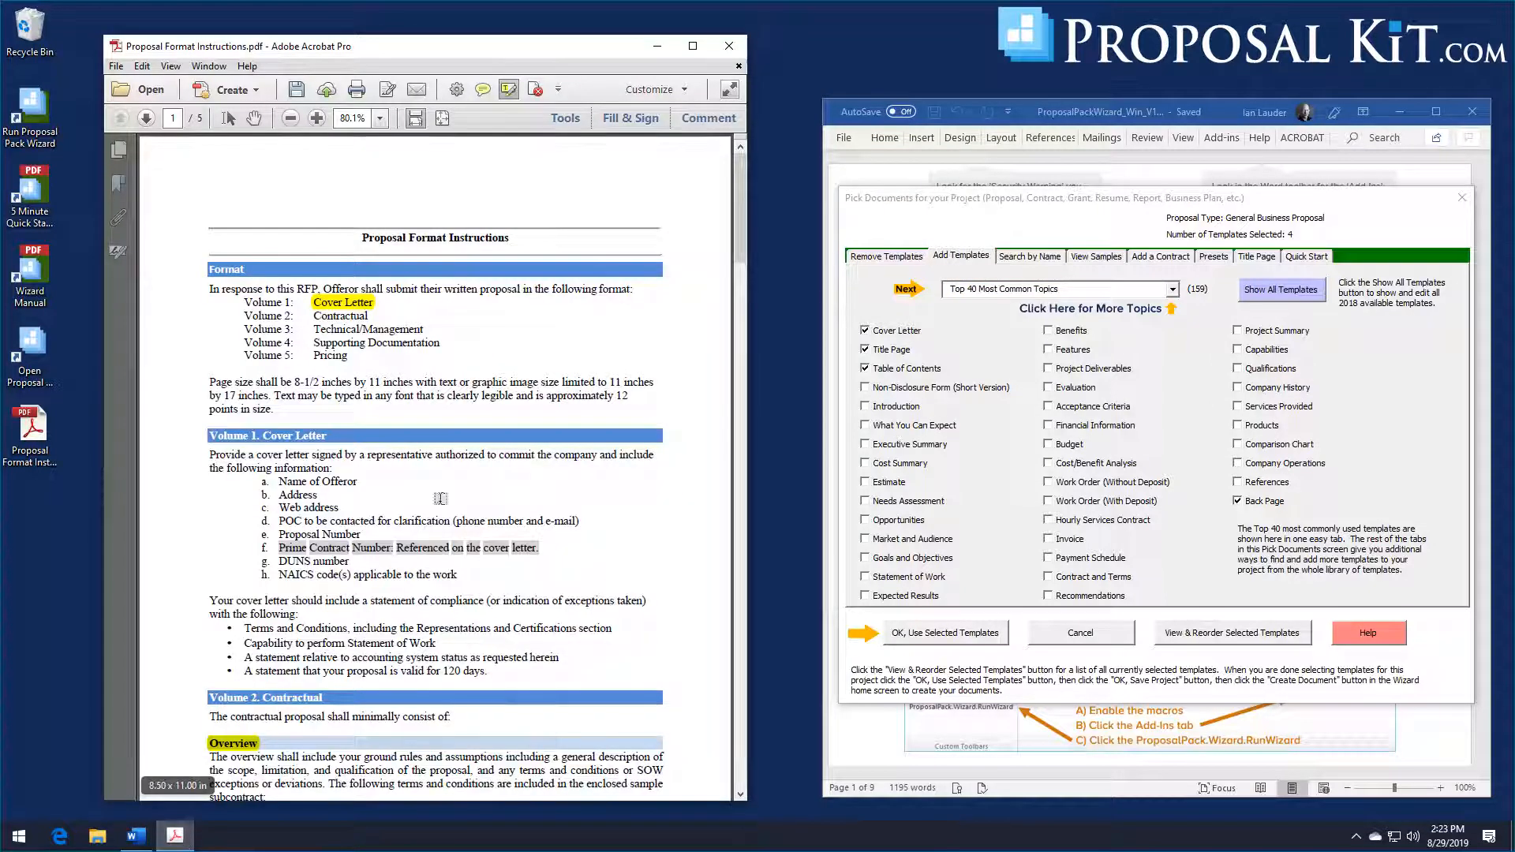
{"action": "mouse_move", "coordinate": [541, 57]}
{"action": "left_mouse_down"}
{"action": "mouse_move", "coordinate": [573, 55]}
{"action": "mouse_move", "coordinate": [556, 48]}
{"action": "left_mouse_up"}
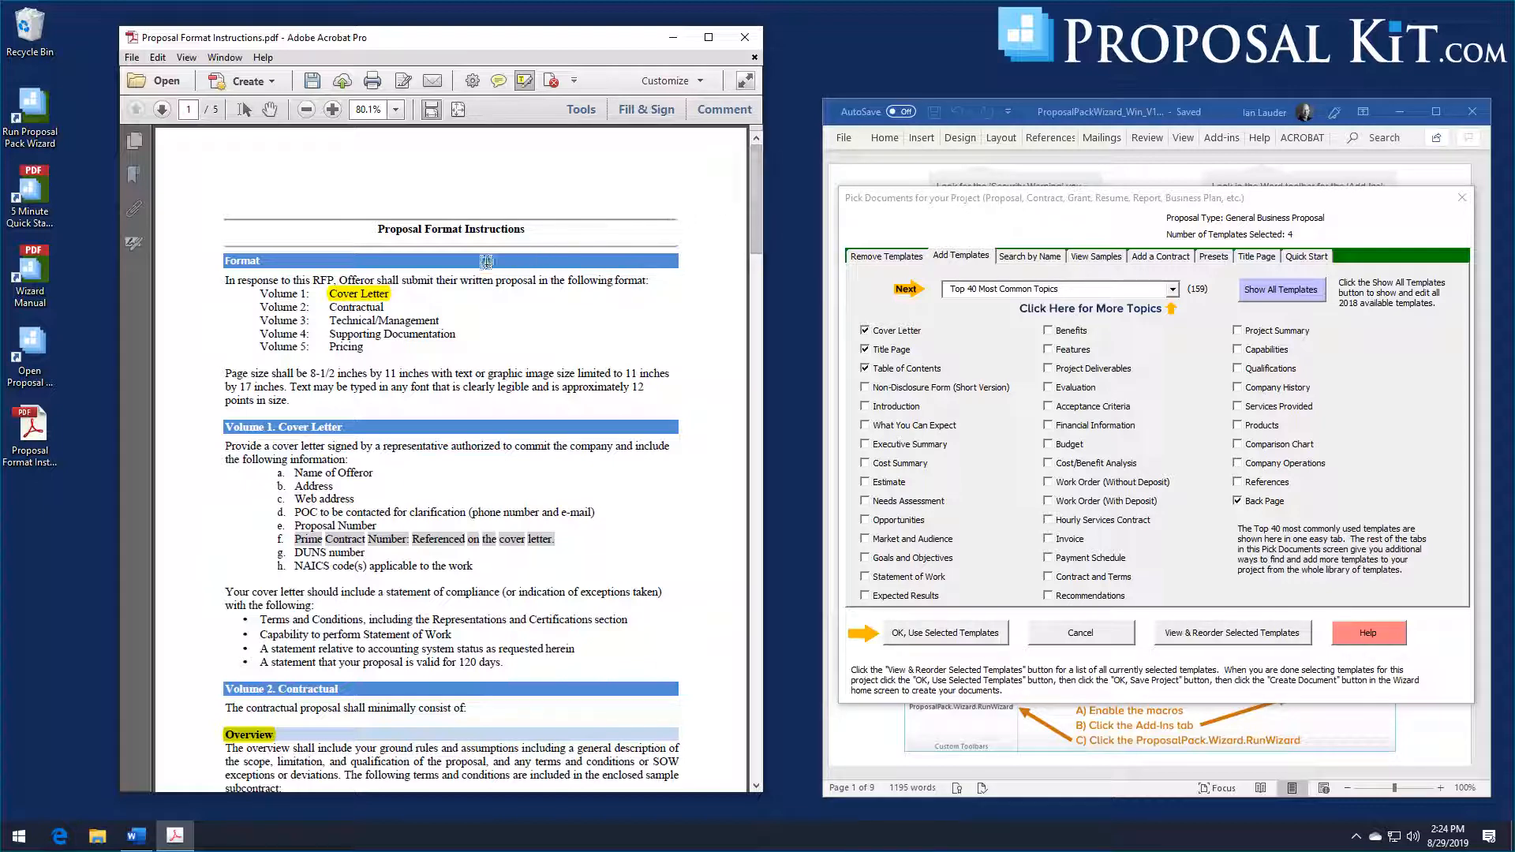
{"action": "scroll", "coordinate": [754, 248], "scroll_direction": "down", "scroll_amount": 3}
{"action": "scroll", "coordinate": [754, 249], "scroll_direction": "up", "scroll_amount": 3}
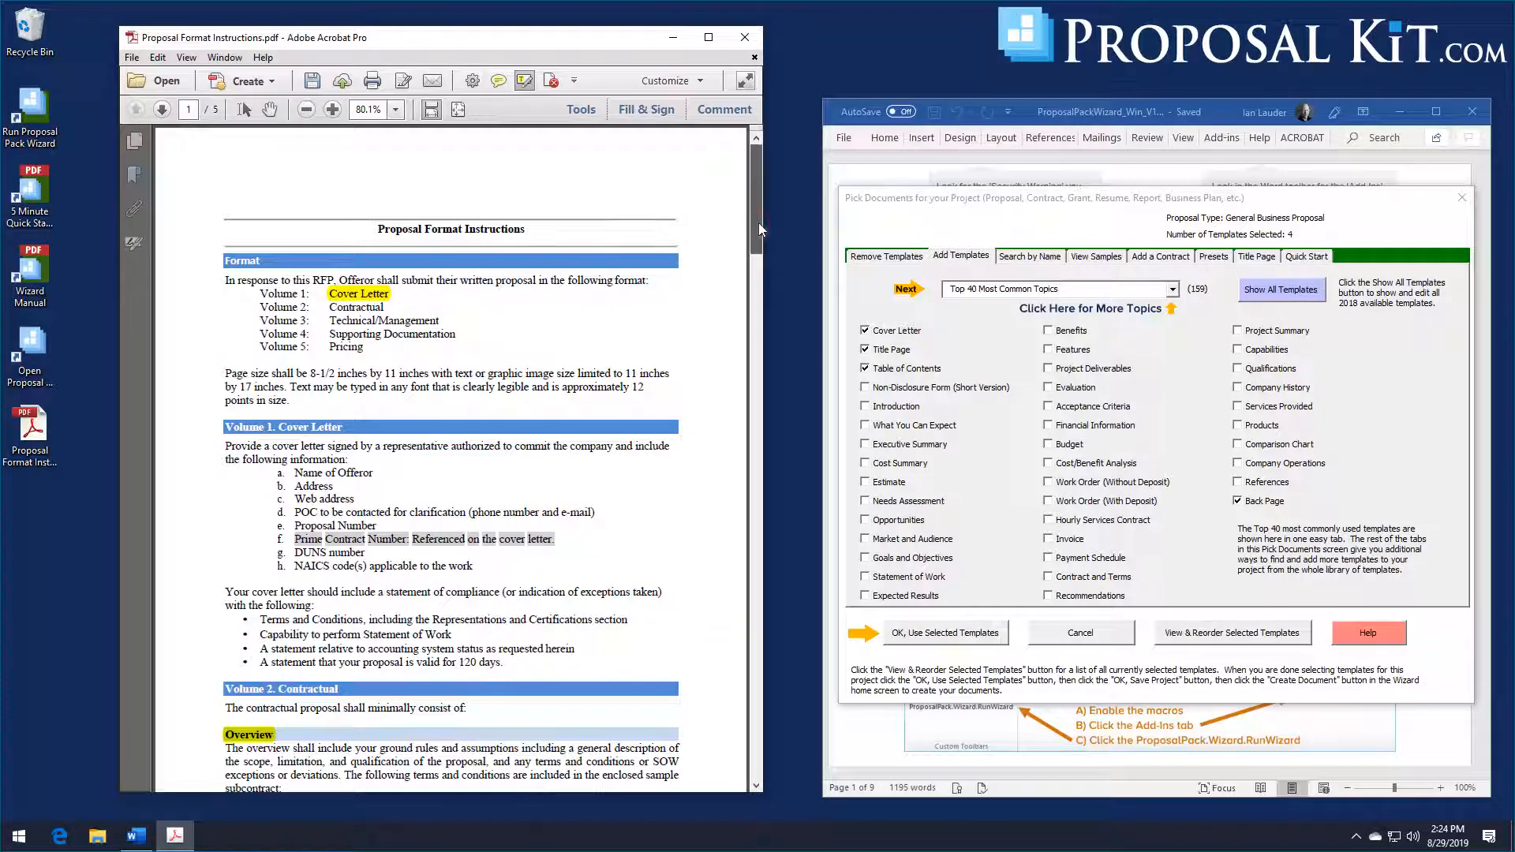
{"action": "left_click_drag", "start_coordinate": [759, 223], "coordinate": [759, 297]}
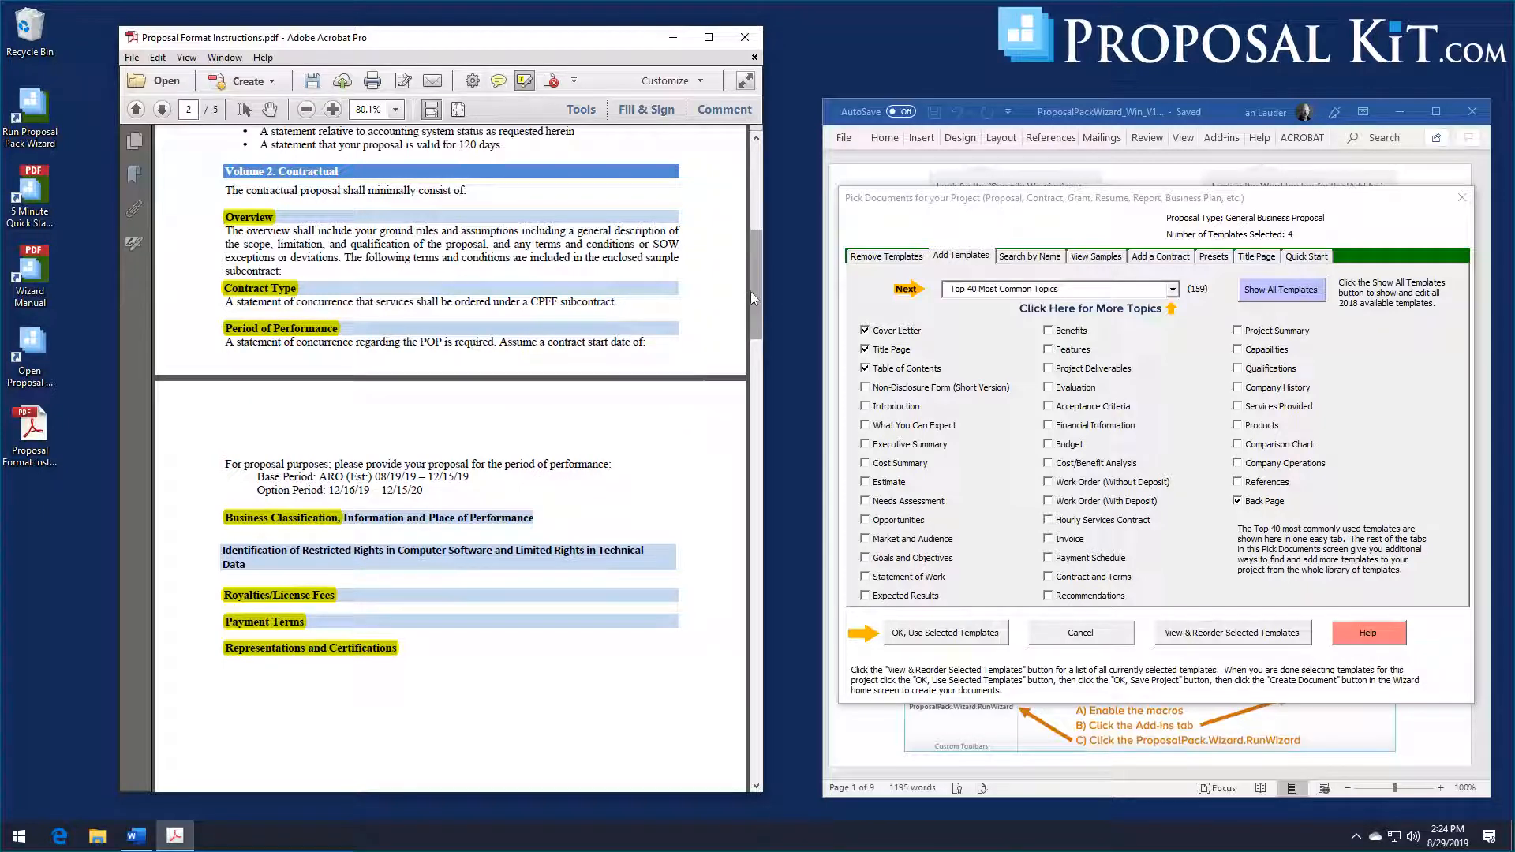
{"action": "left_click_drag", "start_coordinate": [751, 291], "coordinate": [774, 711]}
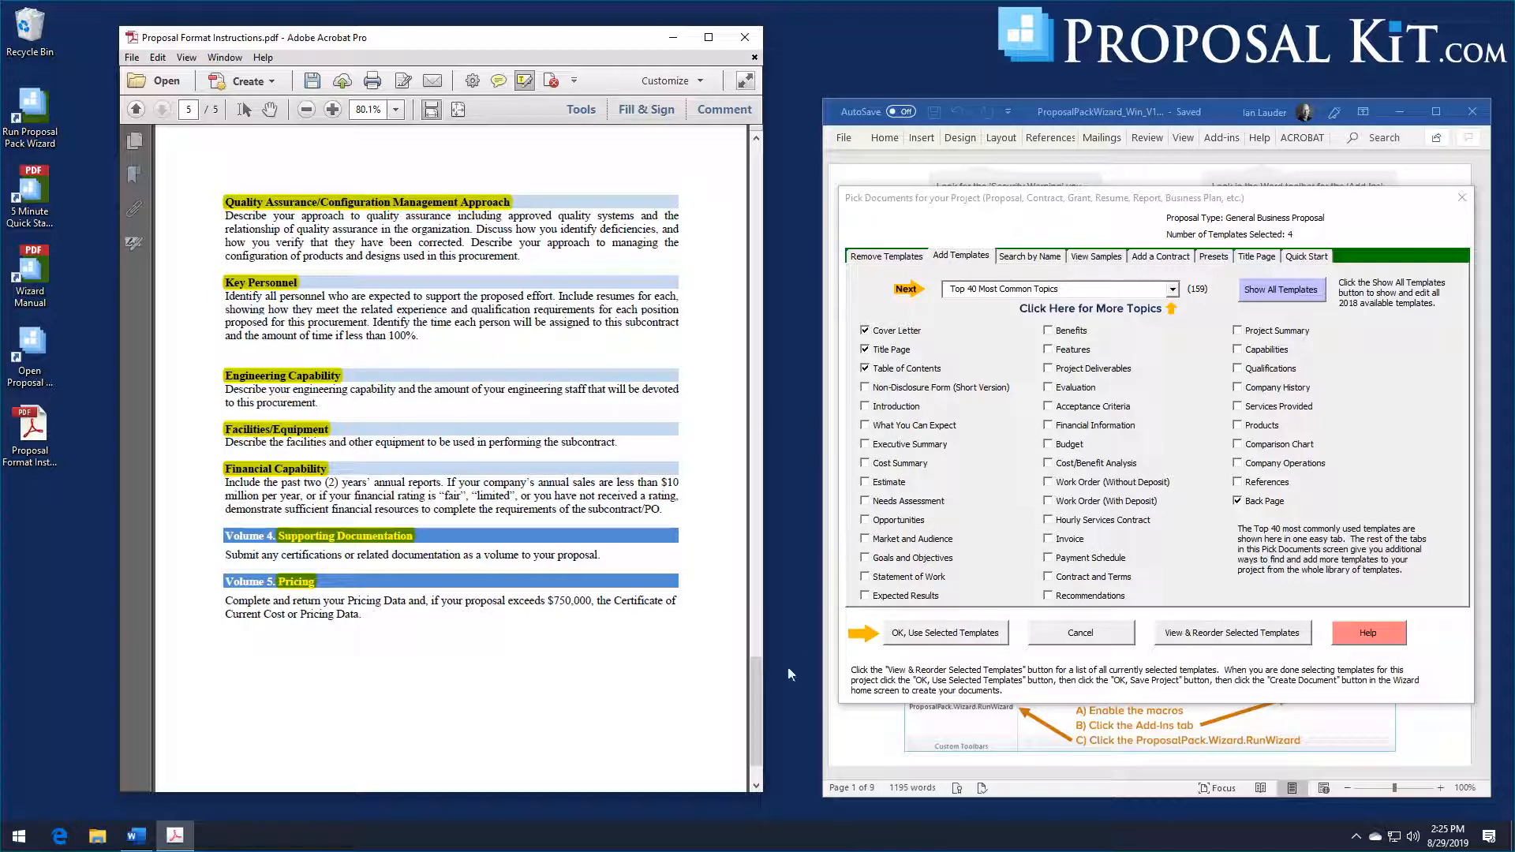
{"action": "scroll", "coordinate": [763, 695], "scroll_direction": "down", "scroll_amount": 2}
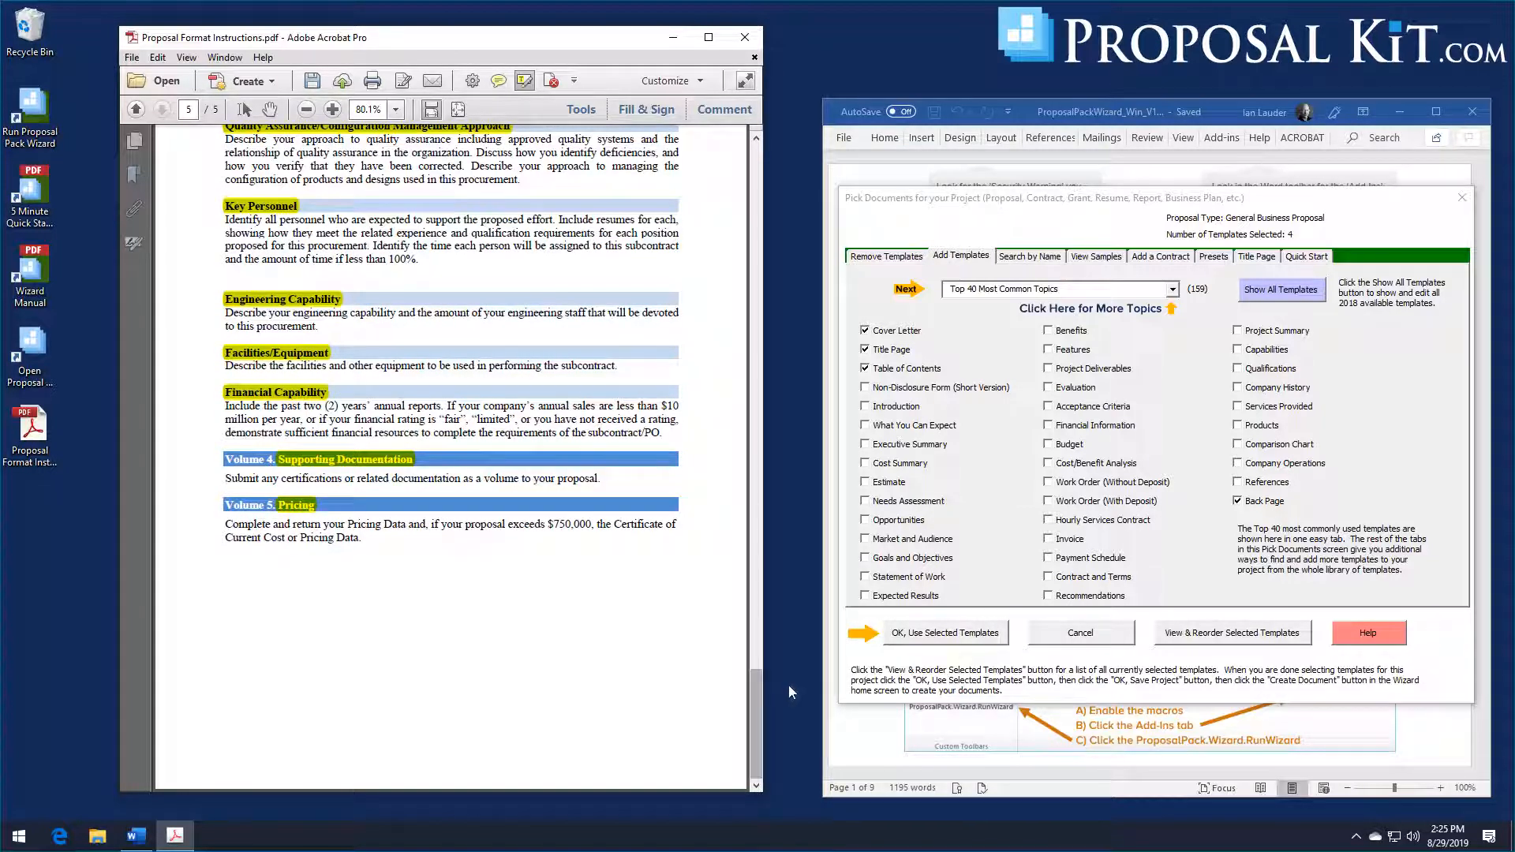
{"action": "left_click_drag", "start_coordinate": [756, 720], "coordinate": [756, 183]}
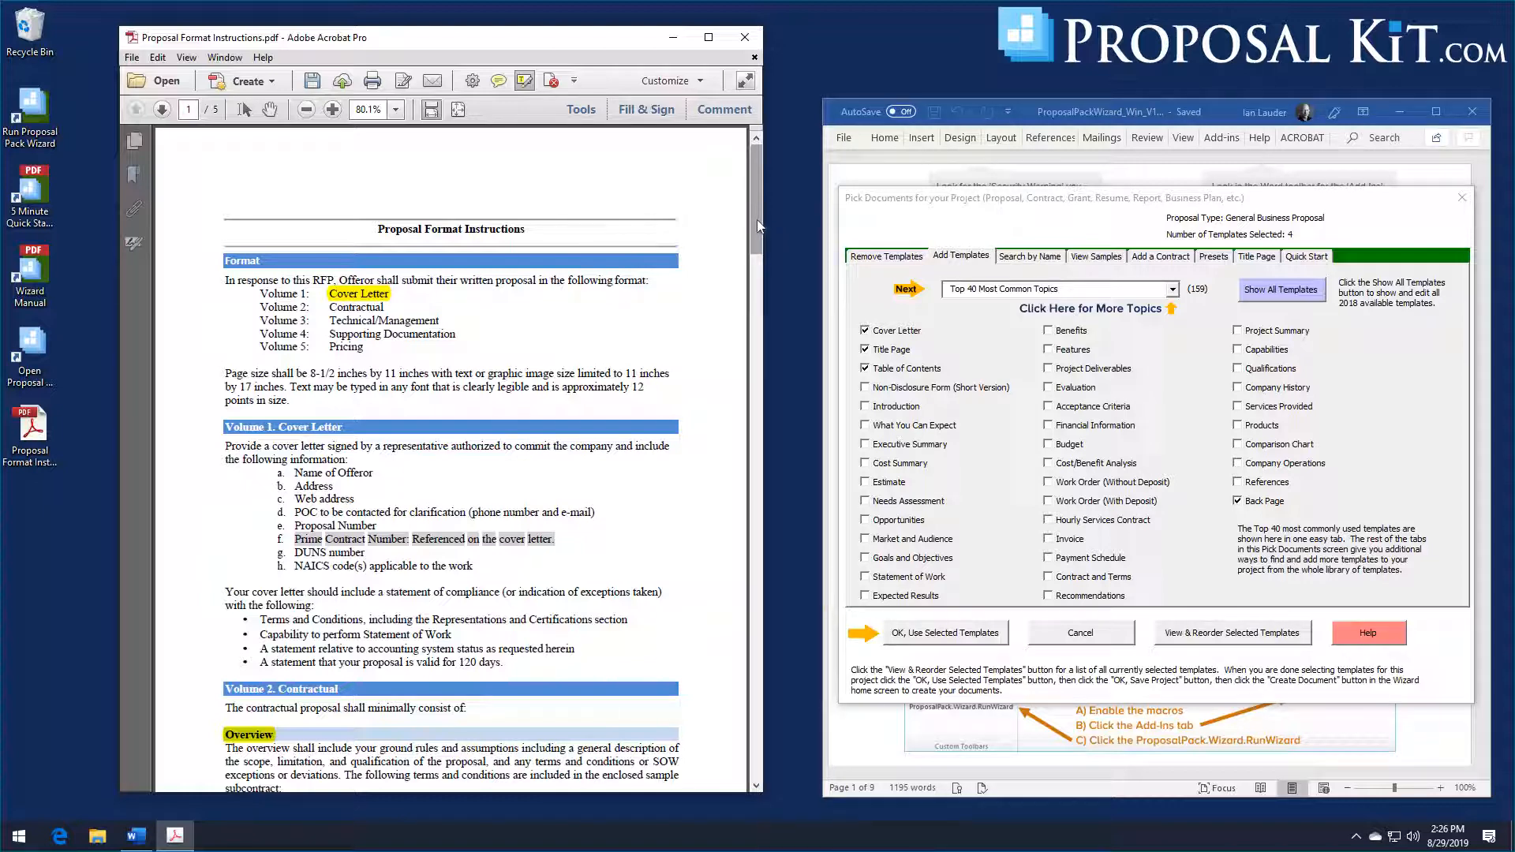
{"action": "left_click_drag", "start_coordinate": [758, 220], "coordinate": [757, 197]}
{"action": "scroll", "coordinate": [526, 321], "scroll_direction": "down", "scroll_amount": 4}
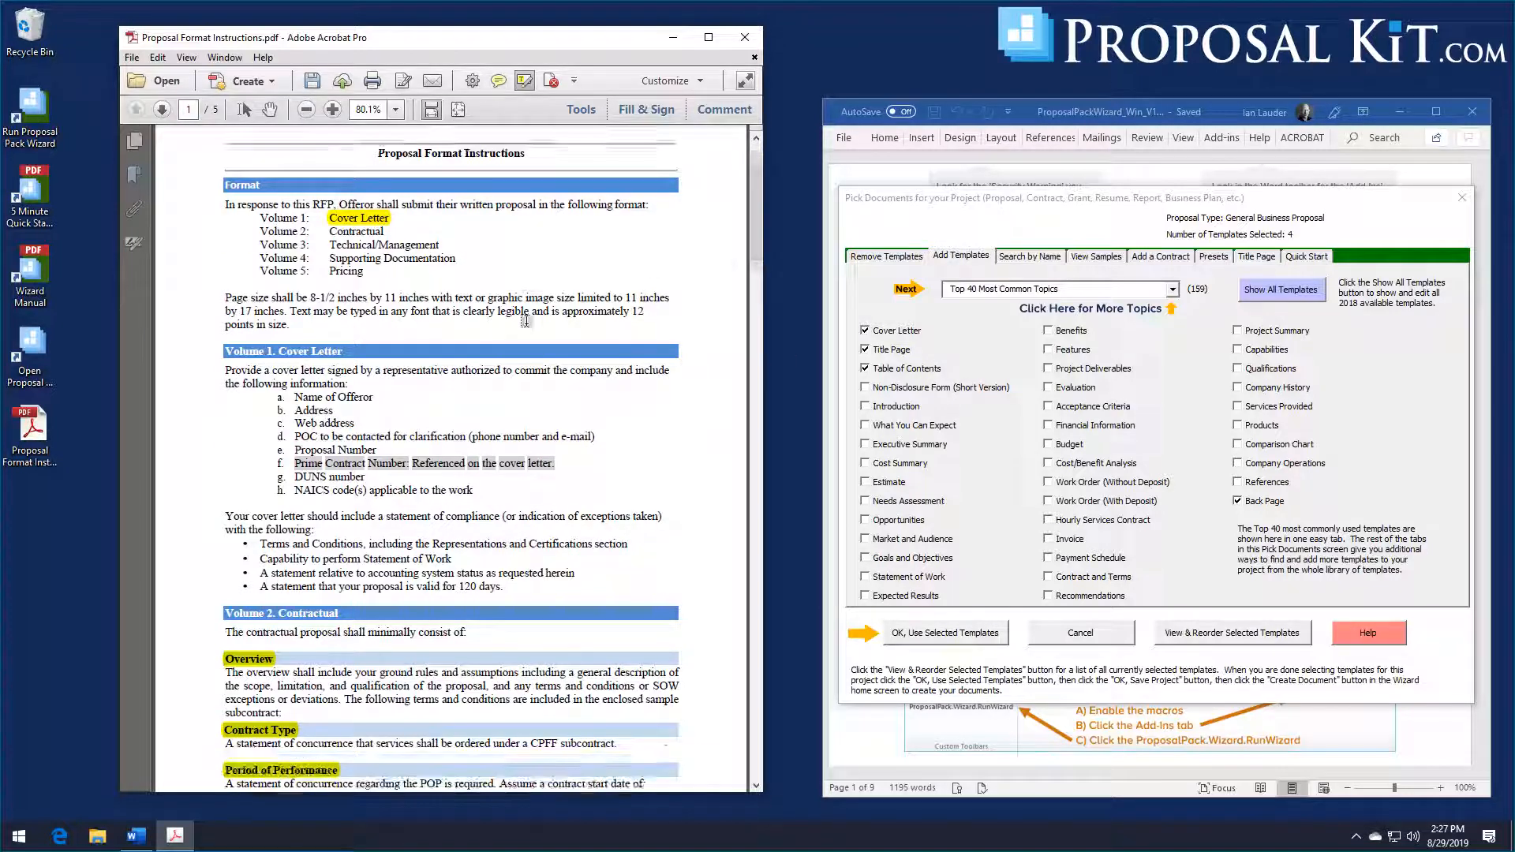
{"action": "scroll", "coordinate": [526, 322], "scroll_direction": "down", "scroll_amount": 9}
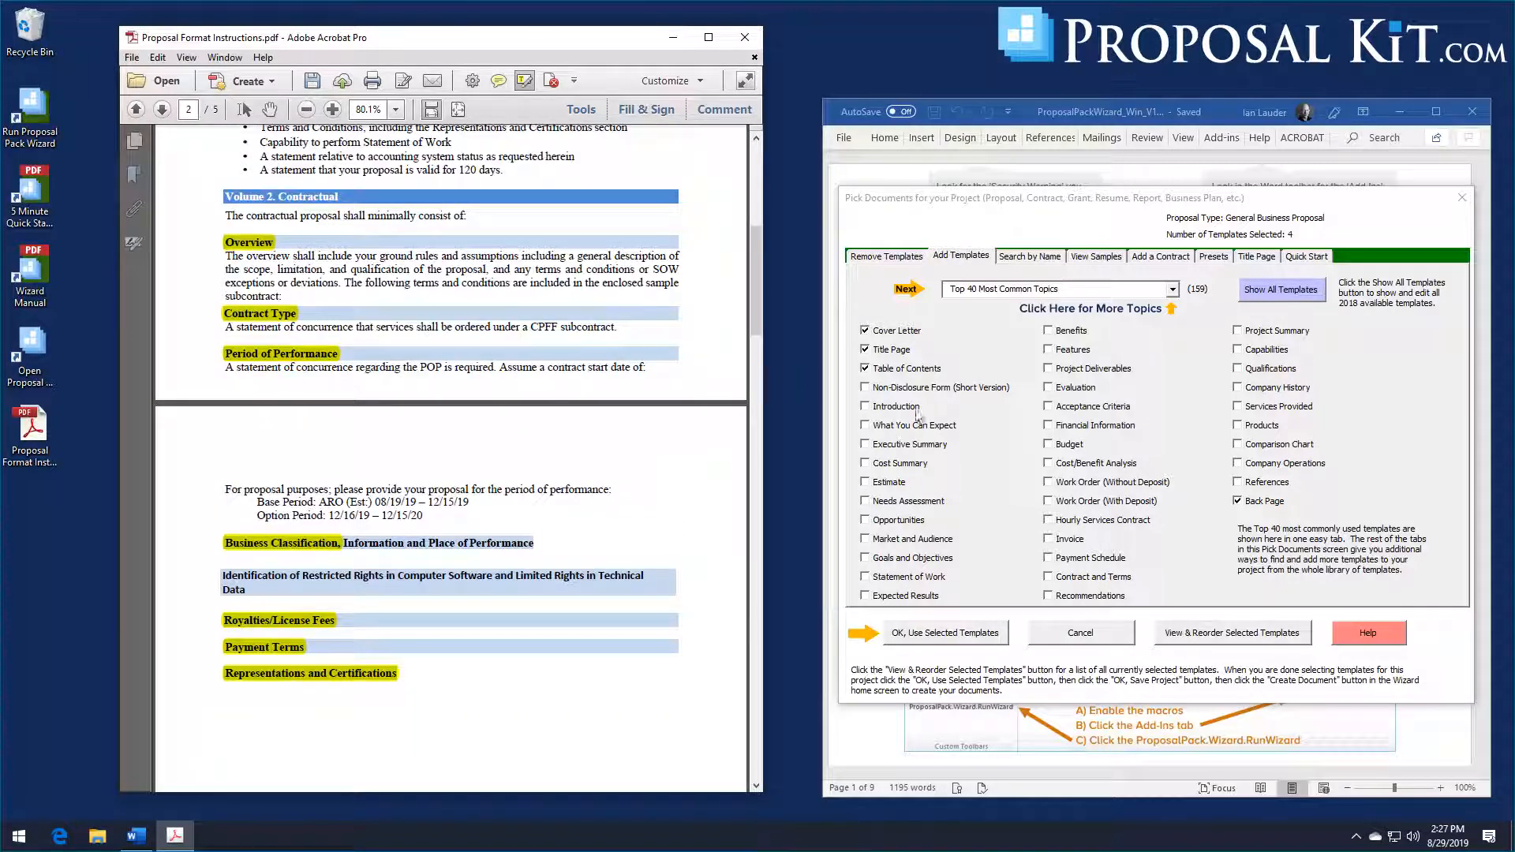
Step: Return to the Proposal Pack Wizard and search the template library by name for "overview", "contract" or "performance"
{"action": "left_click", "coordinate": [1047, 256]}
{"action": "left_click", "coordinate": [987, 388]}
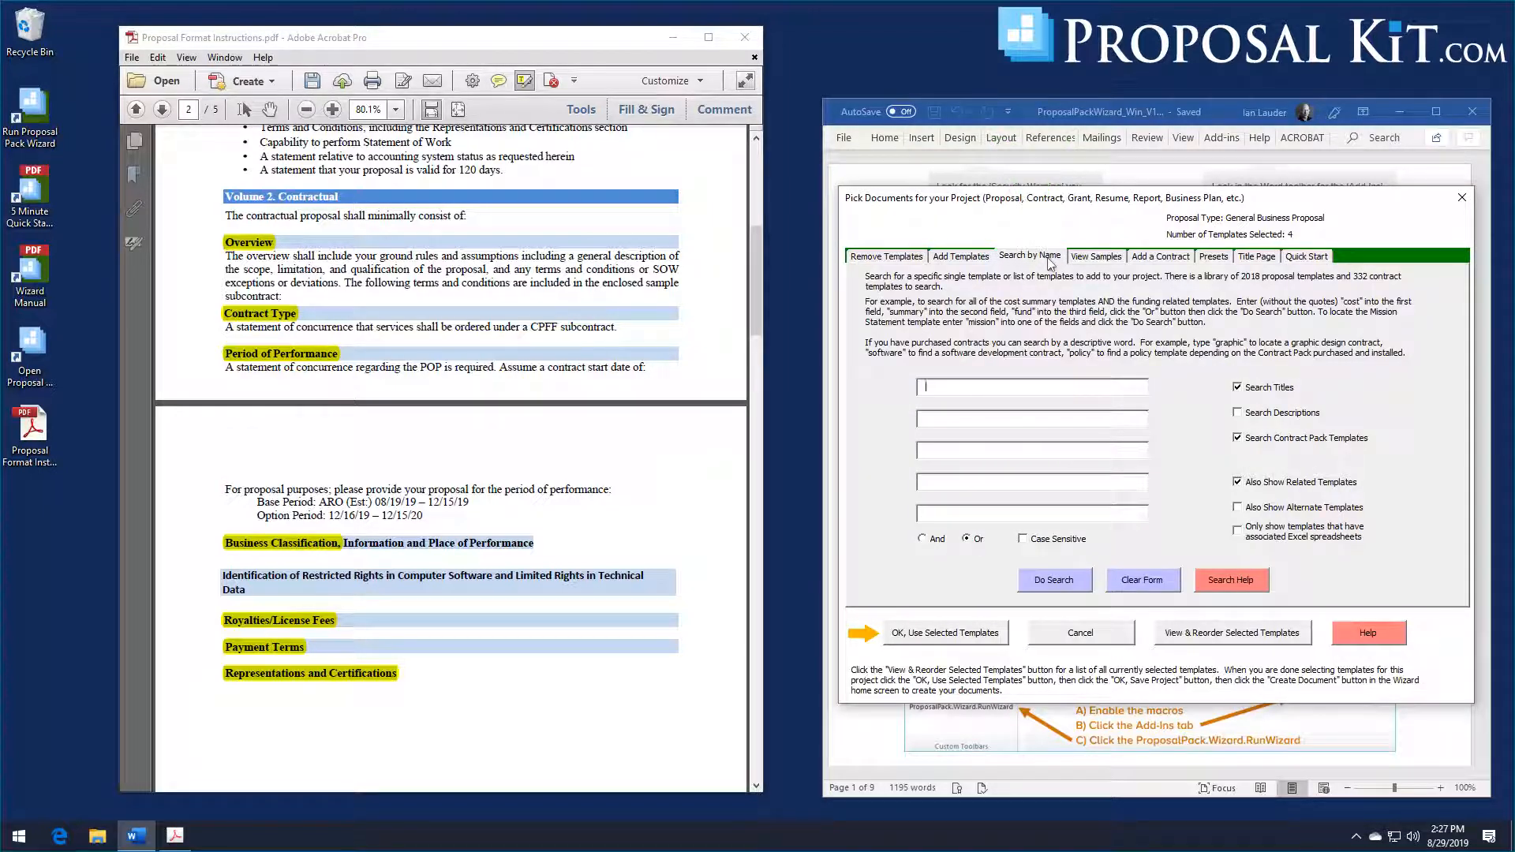
{"action": "type", "text": "overview"}
{"action": "left_click", "coordinate": [938, 417]}
{"action": "type", "text": "contract"}
{"action": "left_click", "coordinate": [946, 449]}
{"action": "type", "text": "performa"}
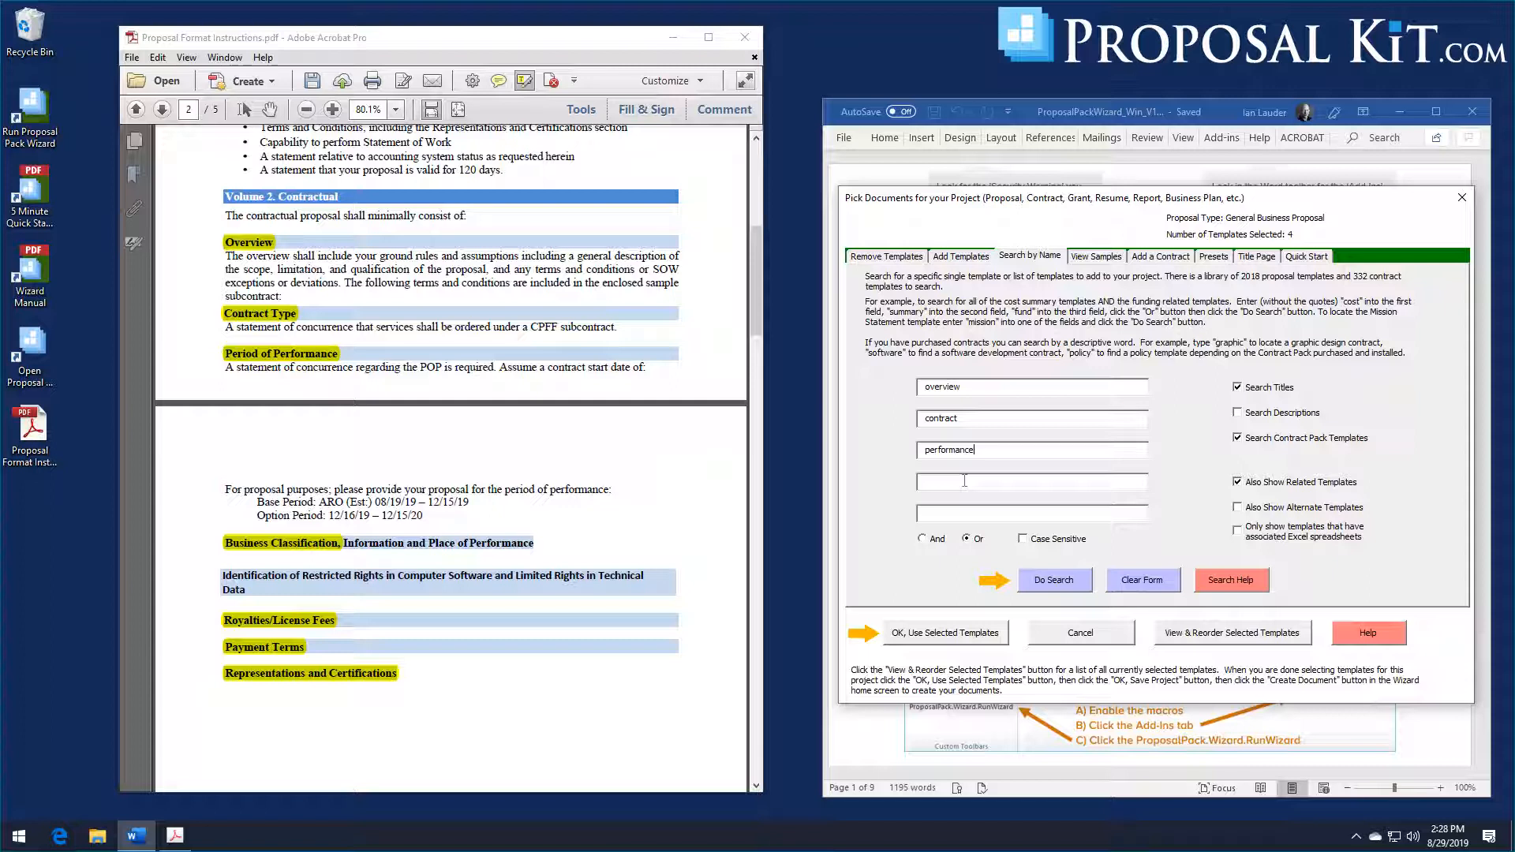
{"action": "left_click", "coordinate": [1052, 583]}
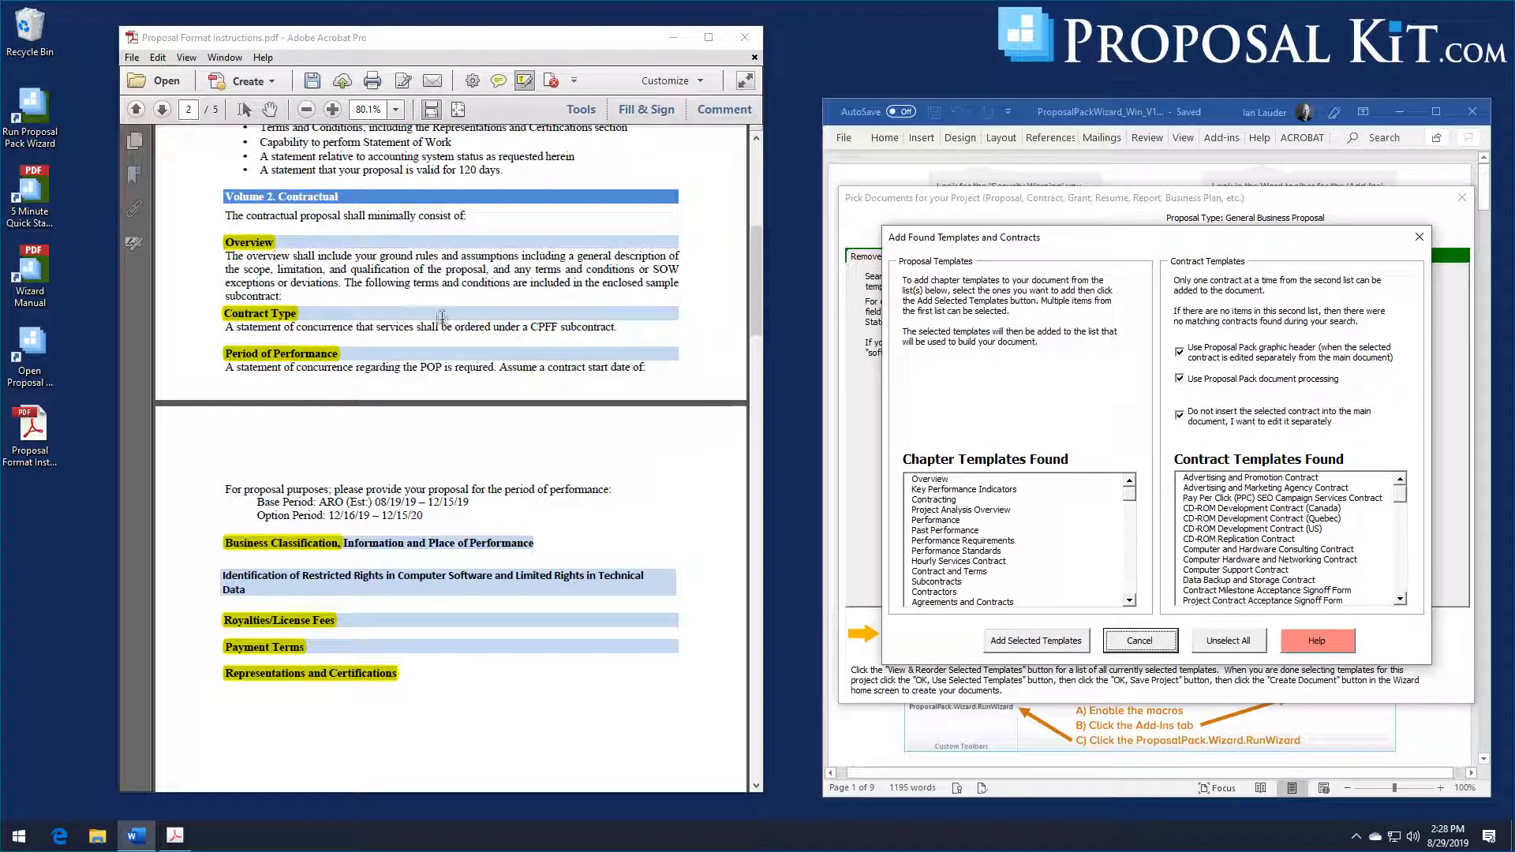
Step: Add the Overview, Contracting and Performance chapter templates to the project and accept the selected template list
{"action": "left_click", "coordinate": [930, 479]}
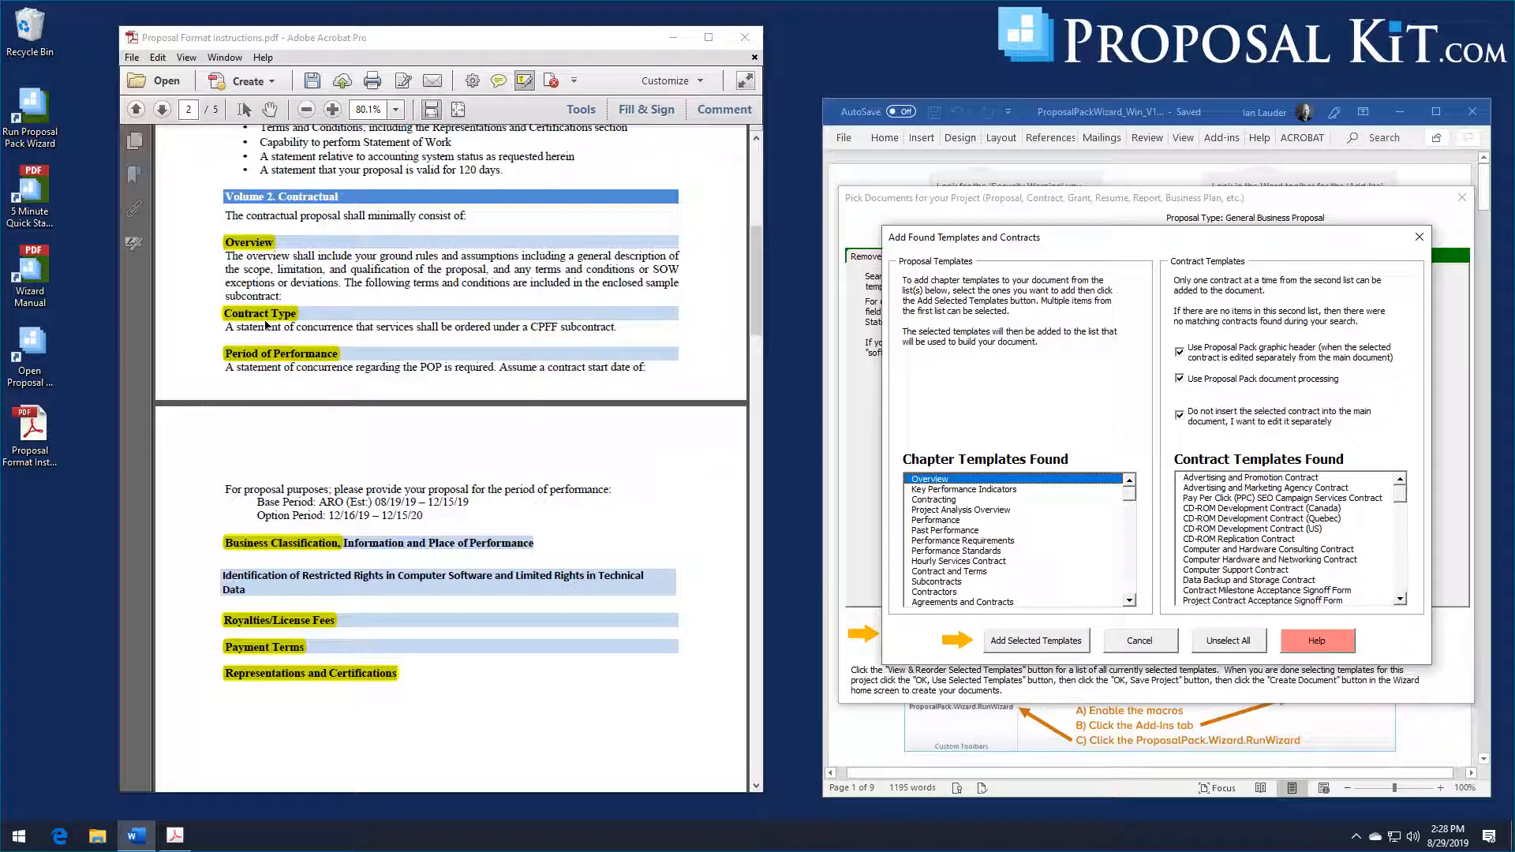
{"action": "left_click", "coordinate": [921, 502]}
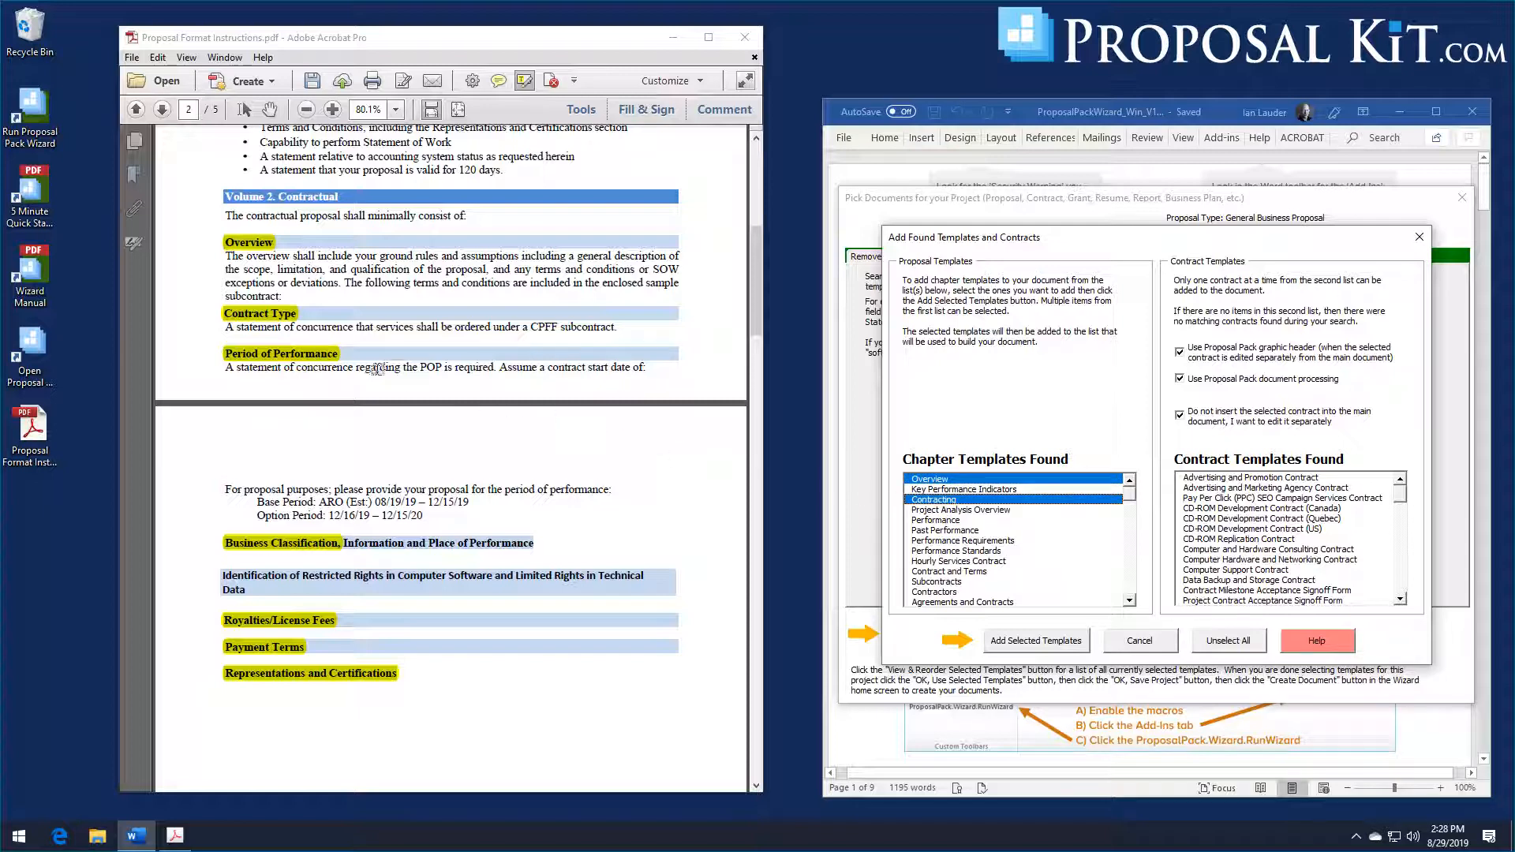
{"action": "left_click", "coordinate": [952, 522]}
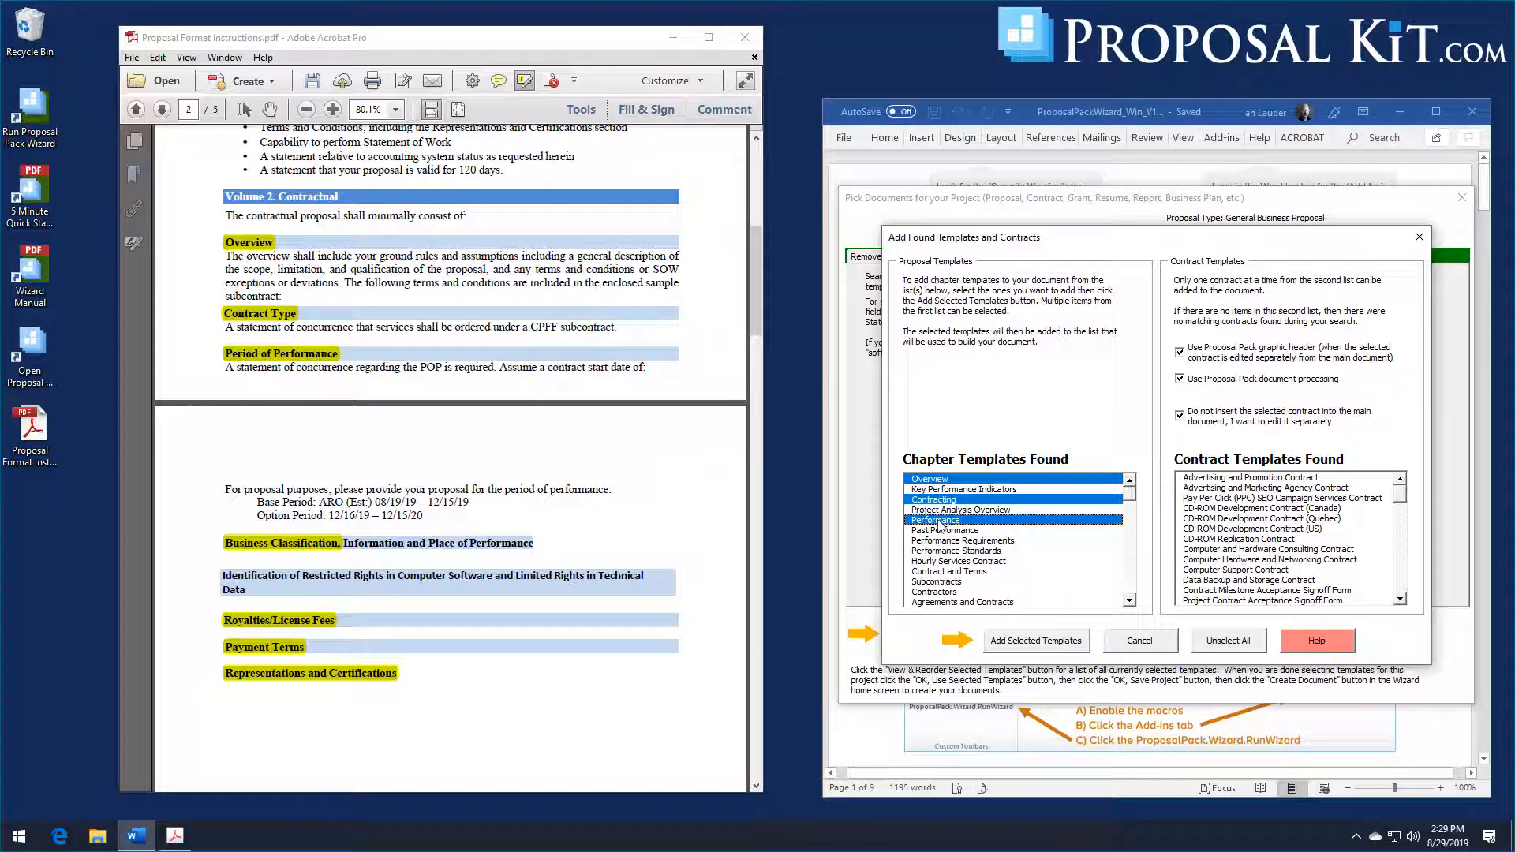
{"action": "left_click", "coordinate": [1048, 642]}
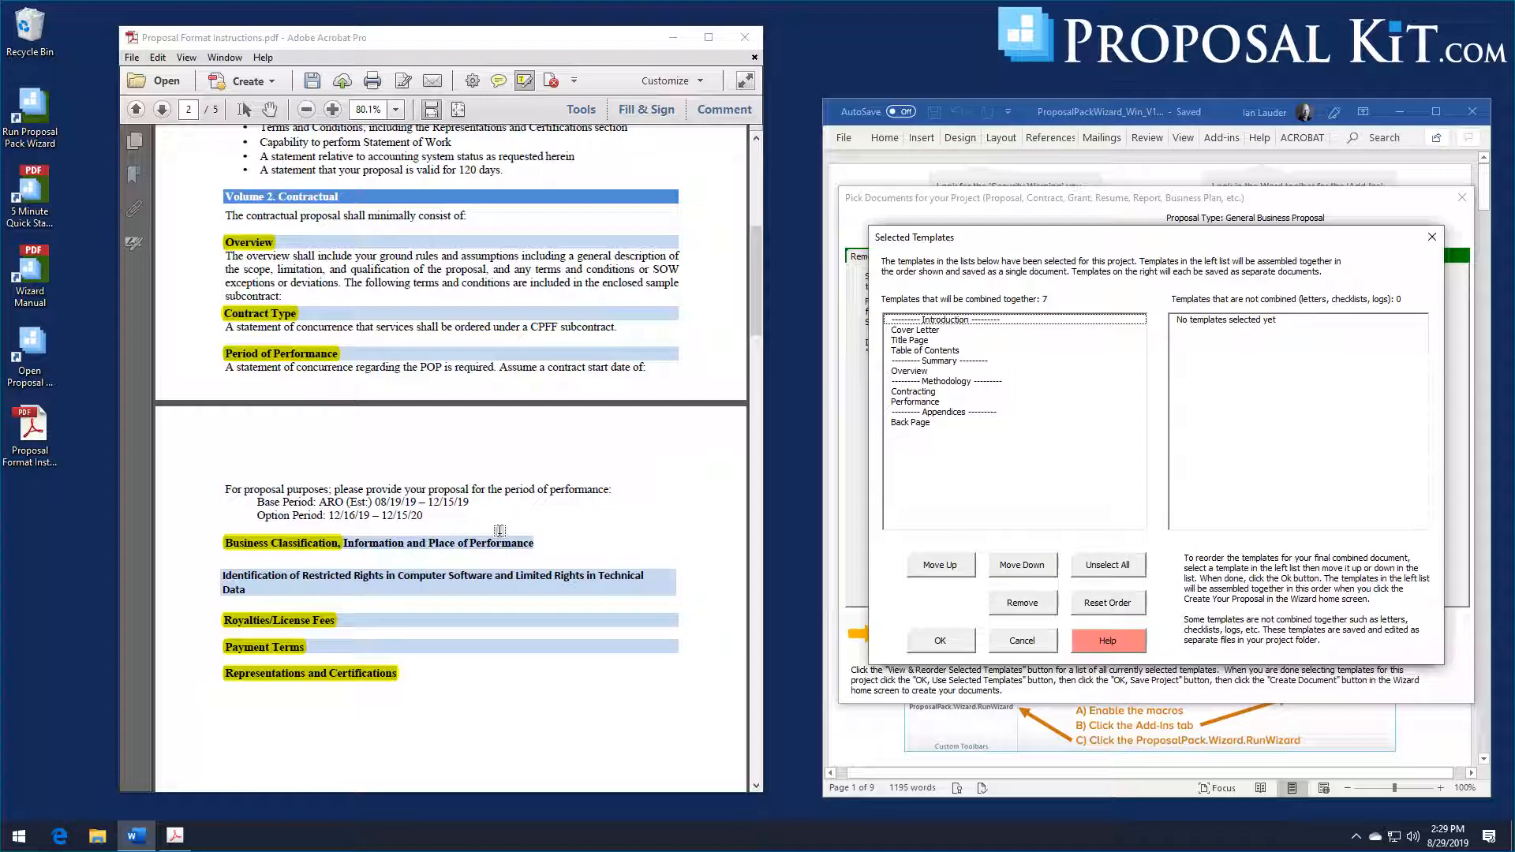
{"action": "left_click", "coordinate": [954, 642]}
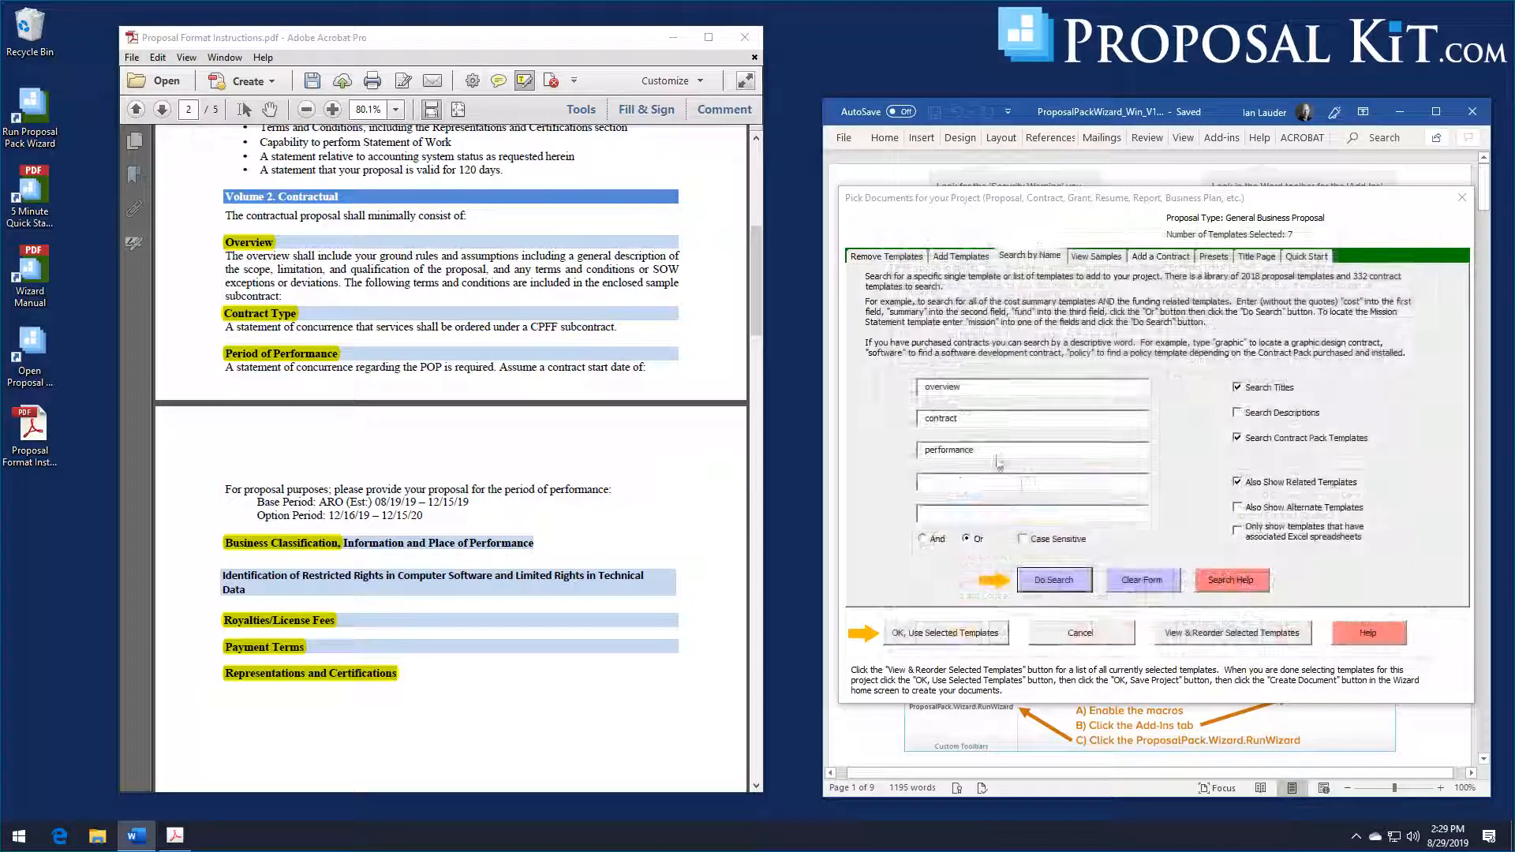
{"action": "left_click", "coordinate": [1142, 580]}
{"action": "left_click", "coordinate": [973, 390]}
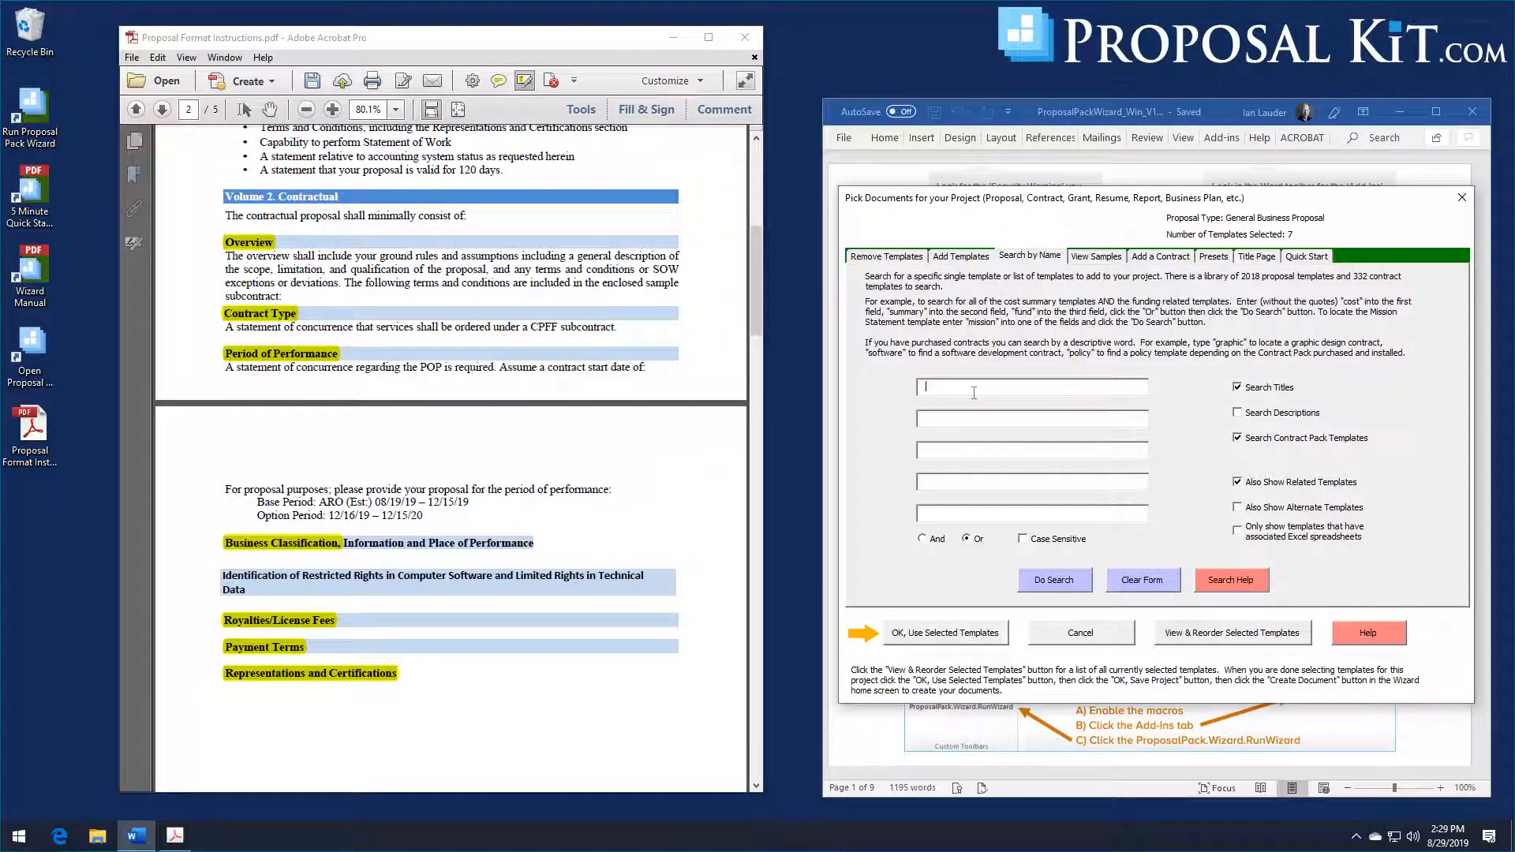
{"action": "type", "text": "operations"}
Step: Add the Company Operations template from page 2 of the About Your Company topic category
{"action": "left_click", "coordinate": [961, 256]}
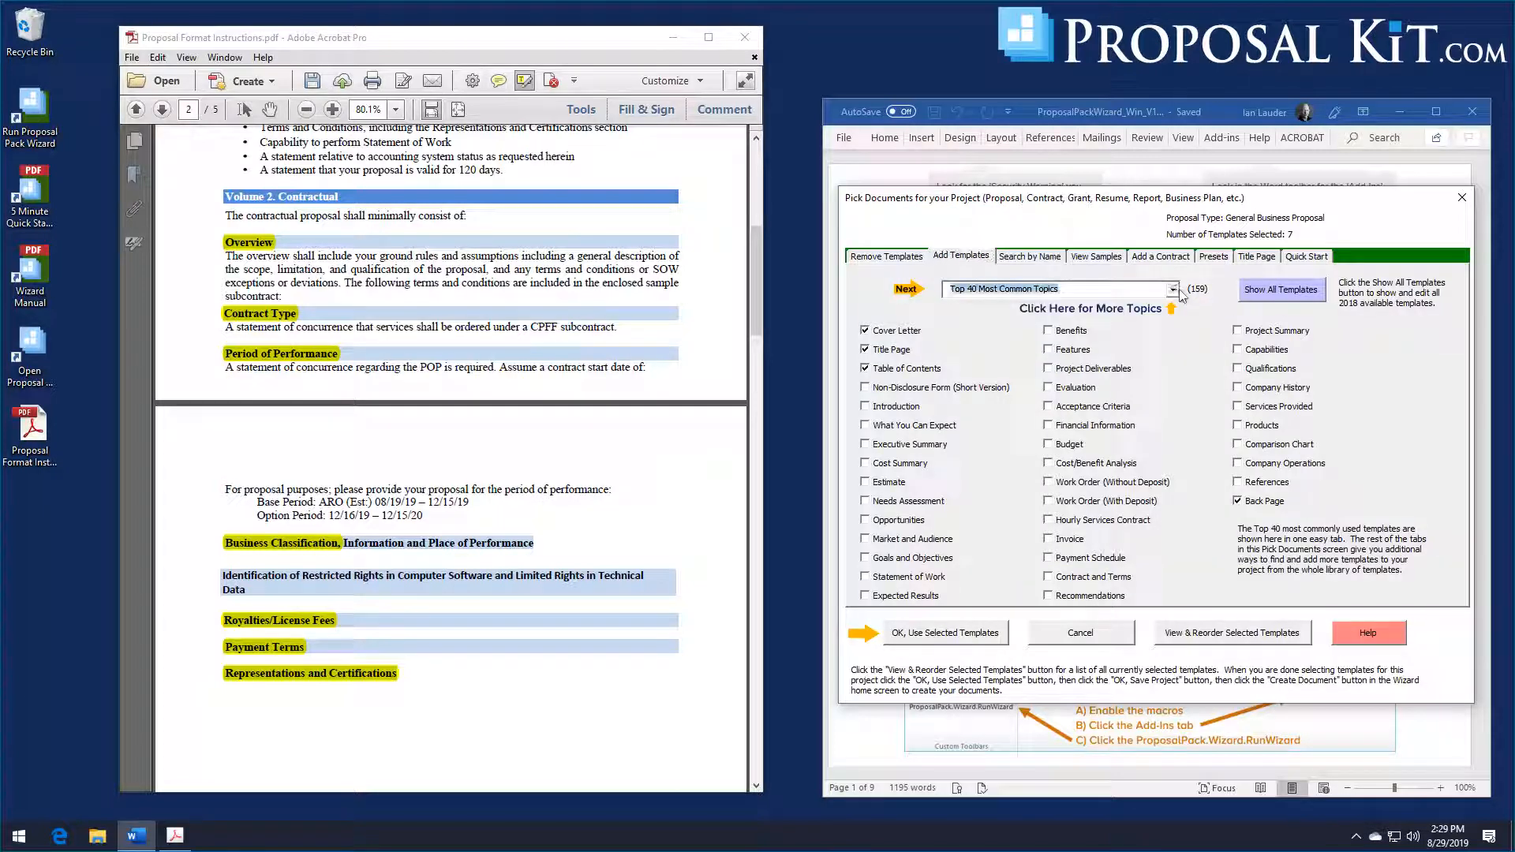
{"action": "left_click", "coordinate": [1174, 290]}
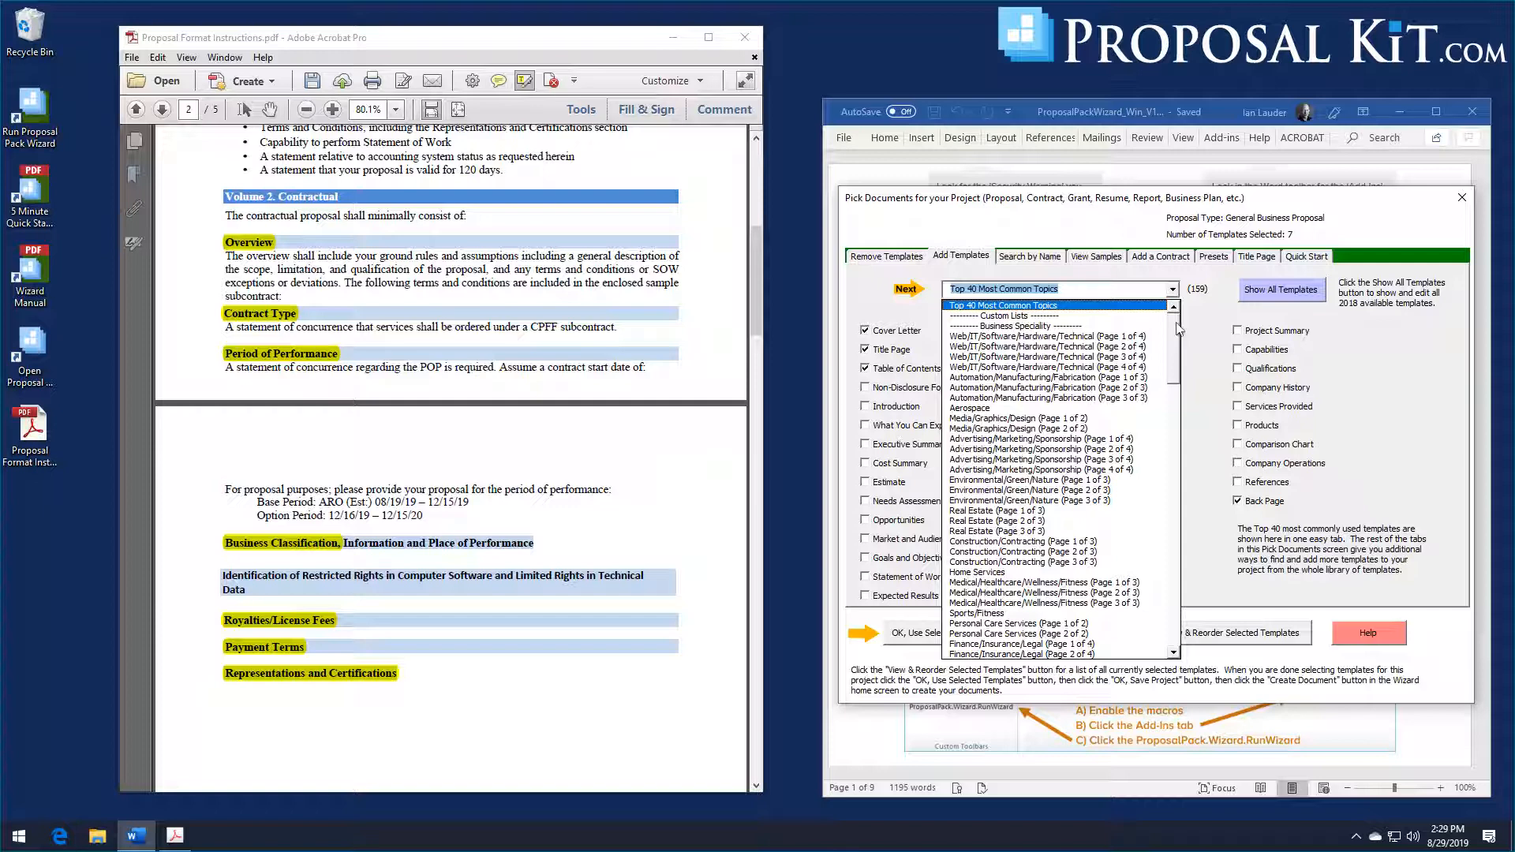
{"action": "left_click_drag", "start_coordinate": [1178, 329], "coordinate": [1197, 455]}
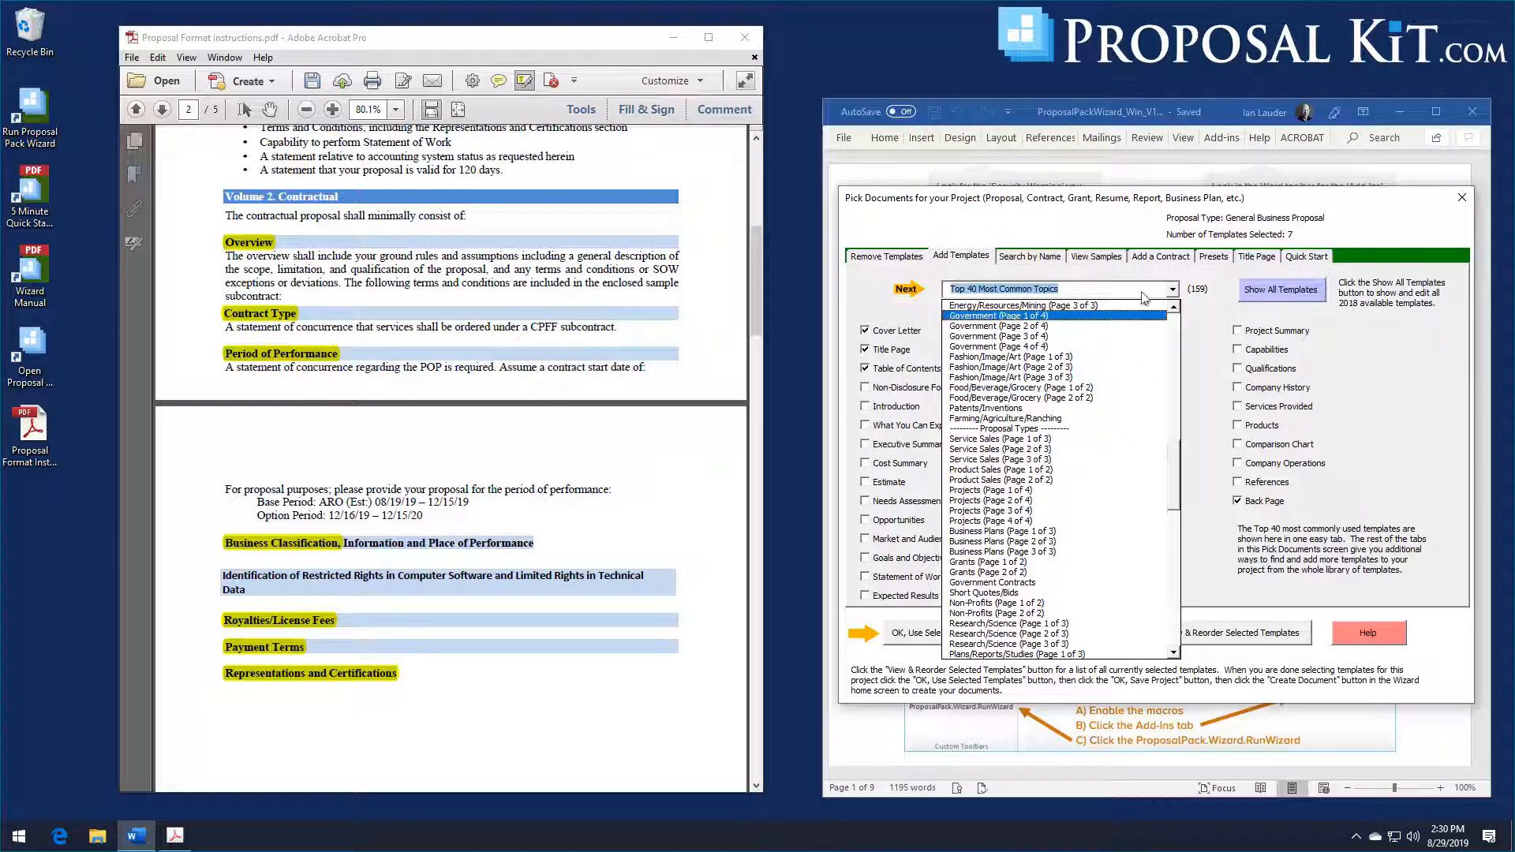
{"action": "left_click_drag", "start_coordinate": [1182, 456], "coordinate": [1182, 539]}
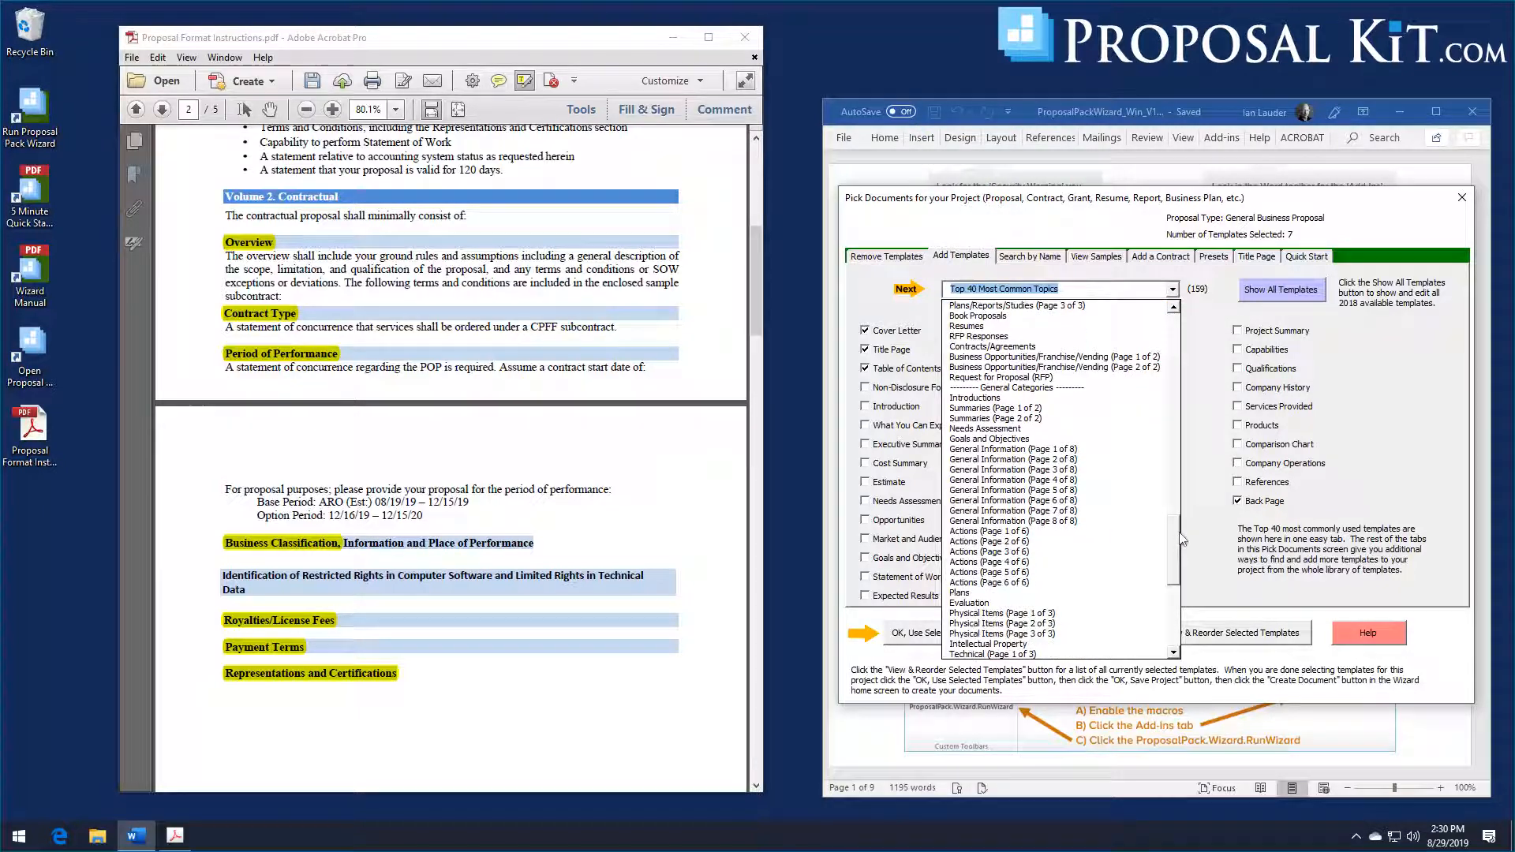
{"action": "scroll", "coordinate": [1085, 530], "scroll_direction": "down", "scroll_amount": 7}
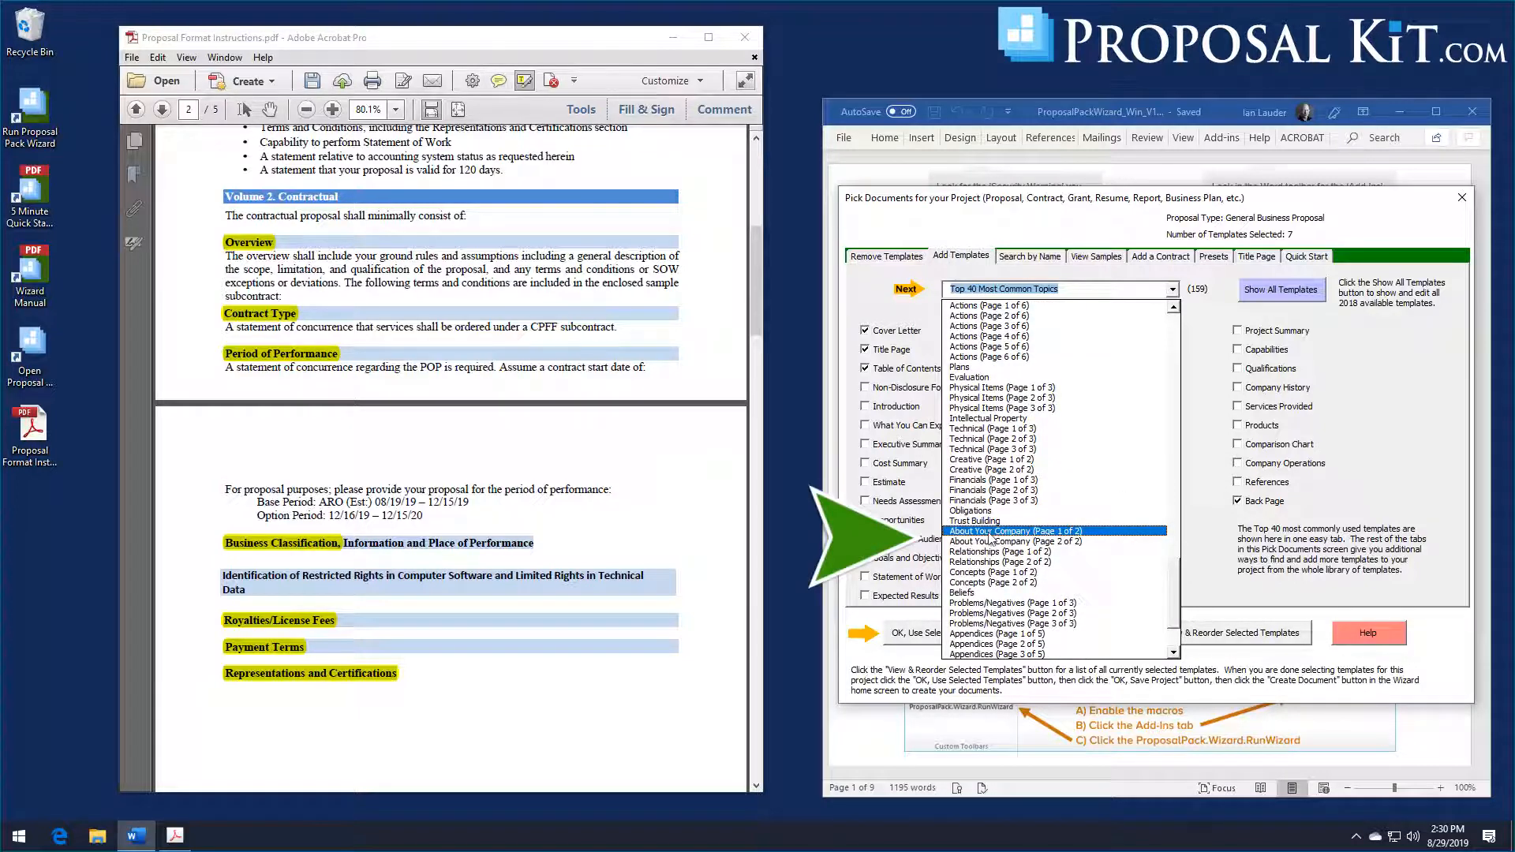
{"action": "left_click", "coordinate": [991, 532]}
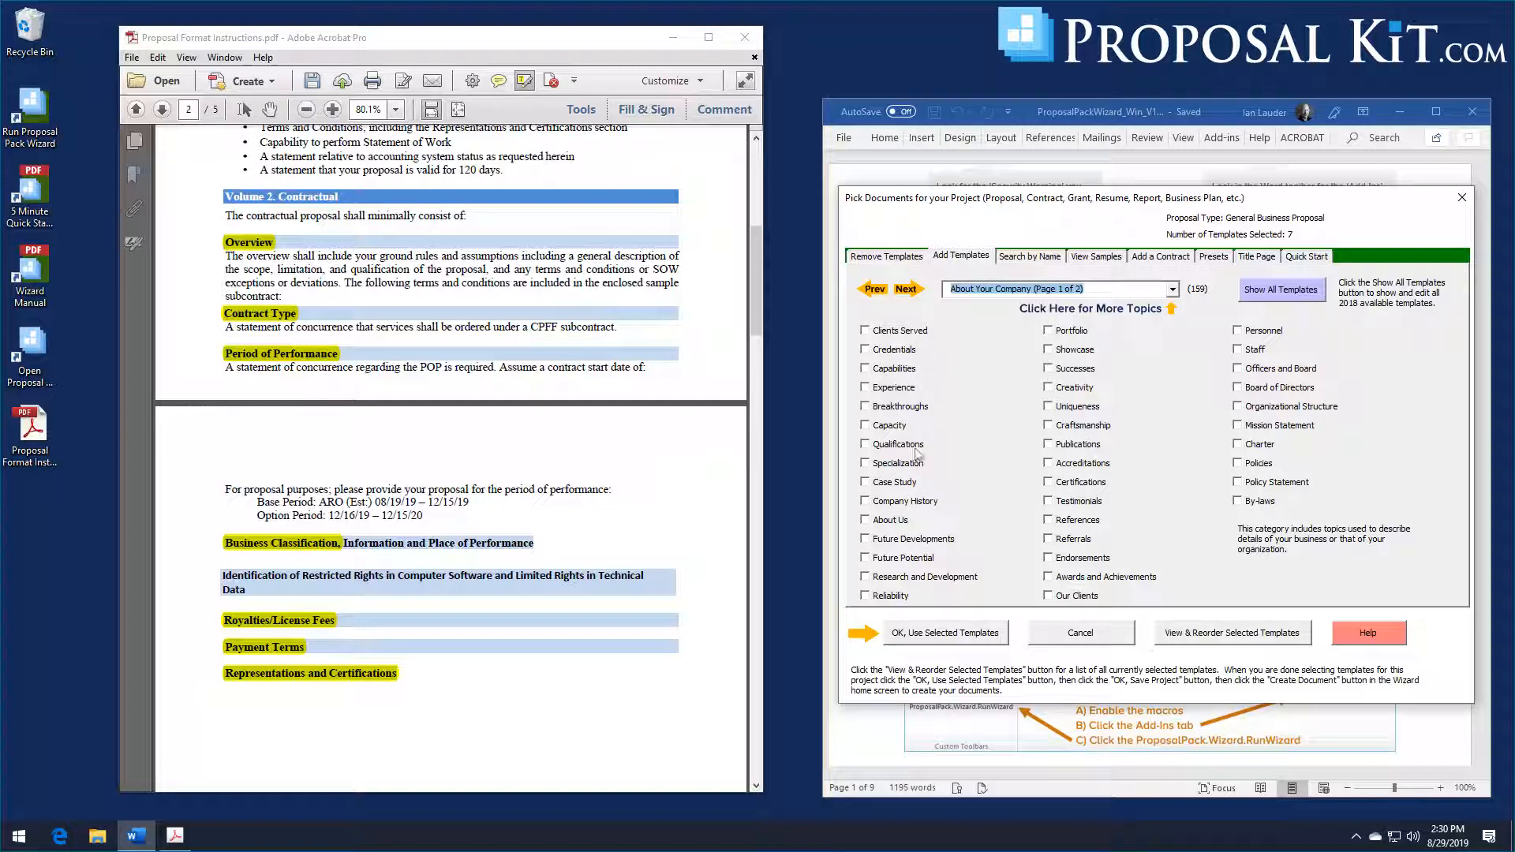
{"action": "left_click", "coordinate": [908, 294]}
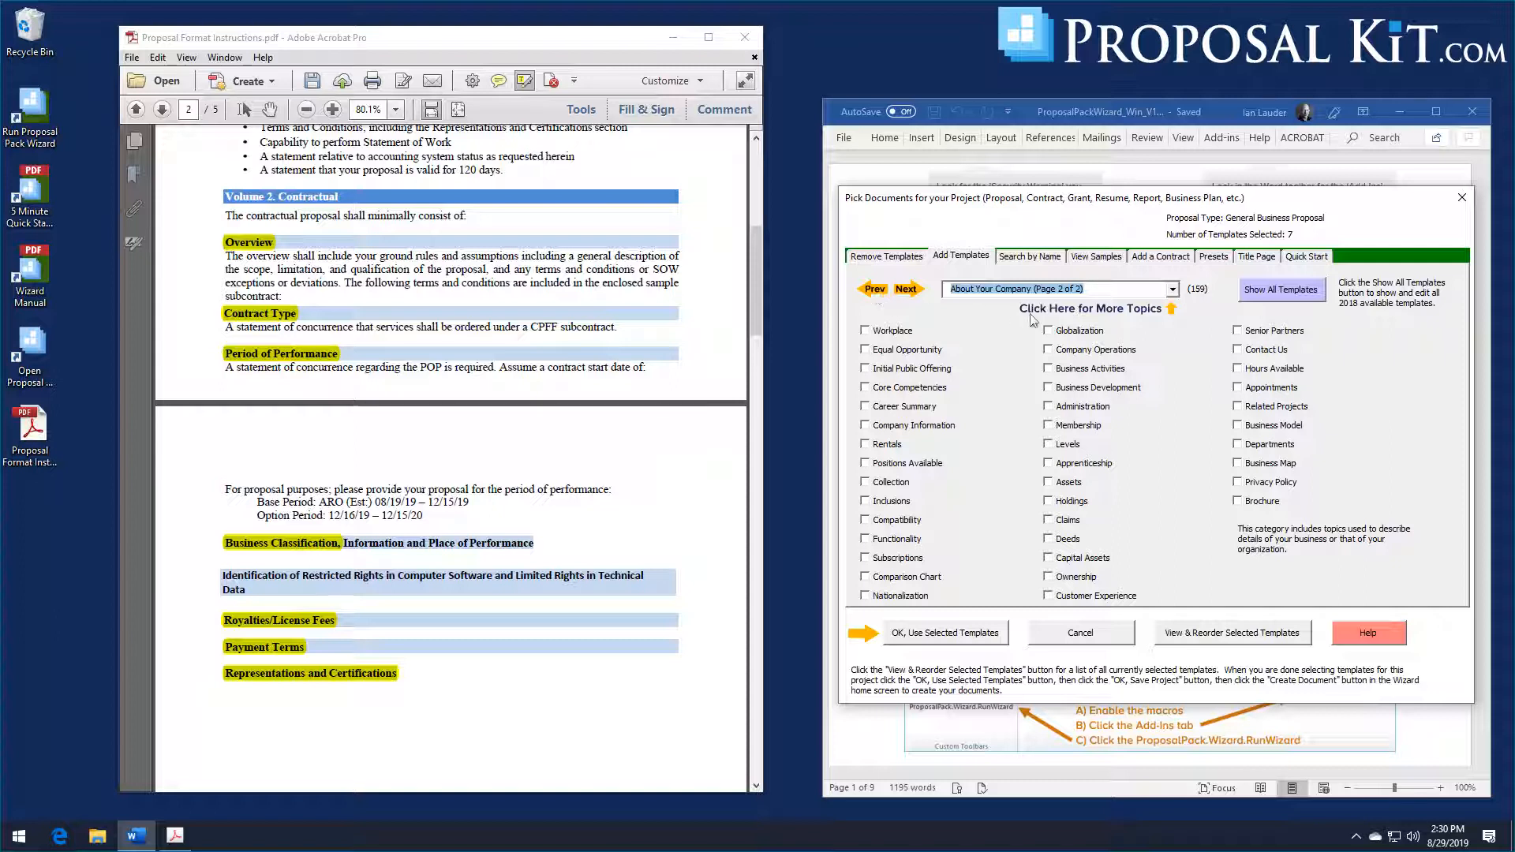
{"action": "left_click", "coordinate": [1077, 355]}
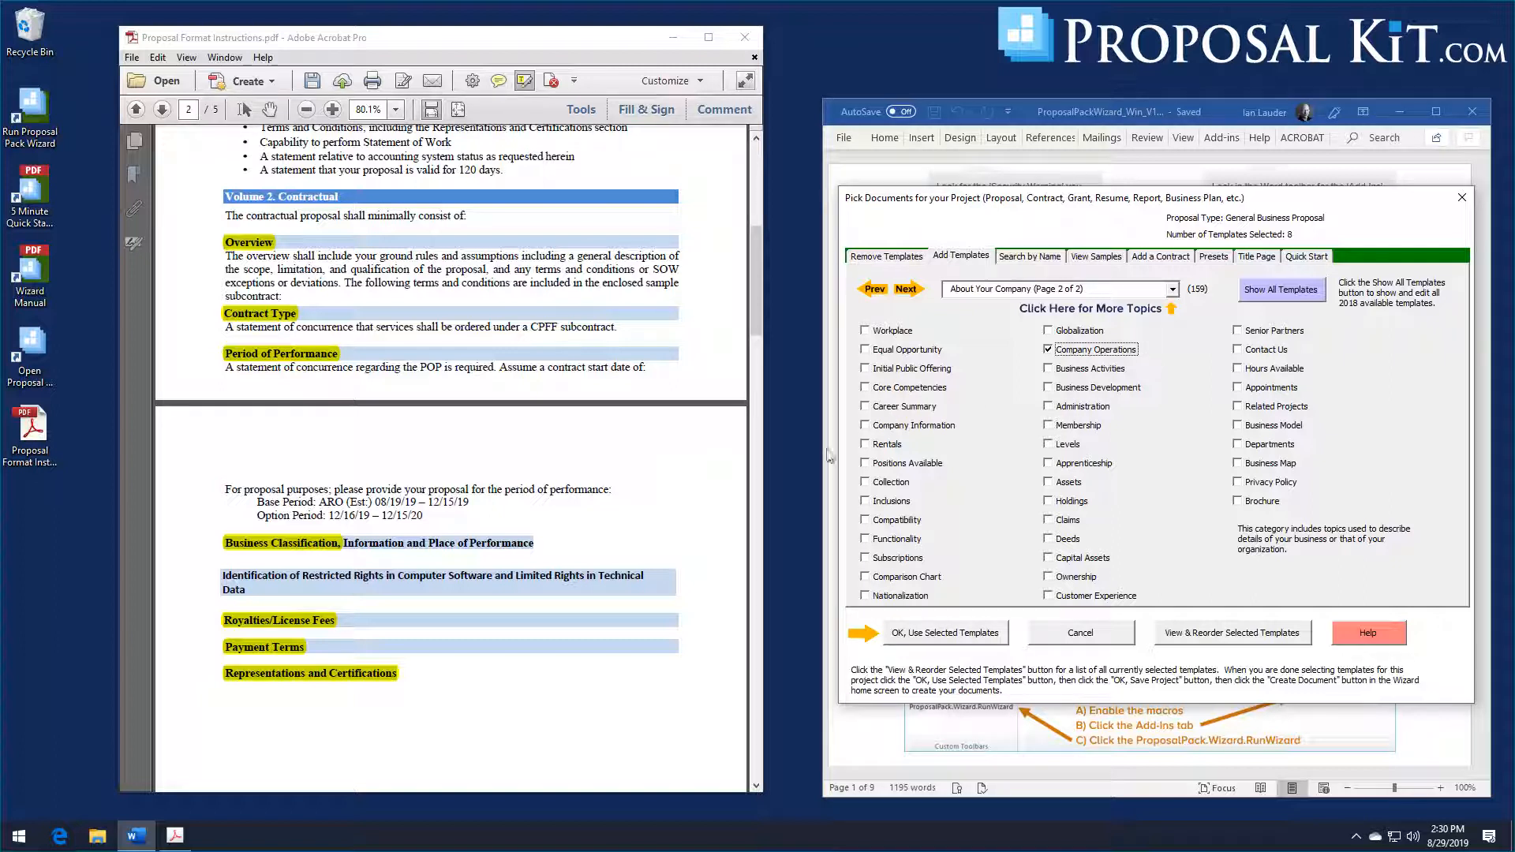
Step: Search the template library for "license" or "royalty" and add the Licensing chapter template to the project
{"action": "scroll", "coordinate": [387, 458], "scroll_direction": "down", "scroll_amount": 3}
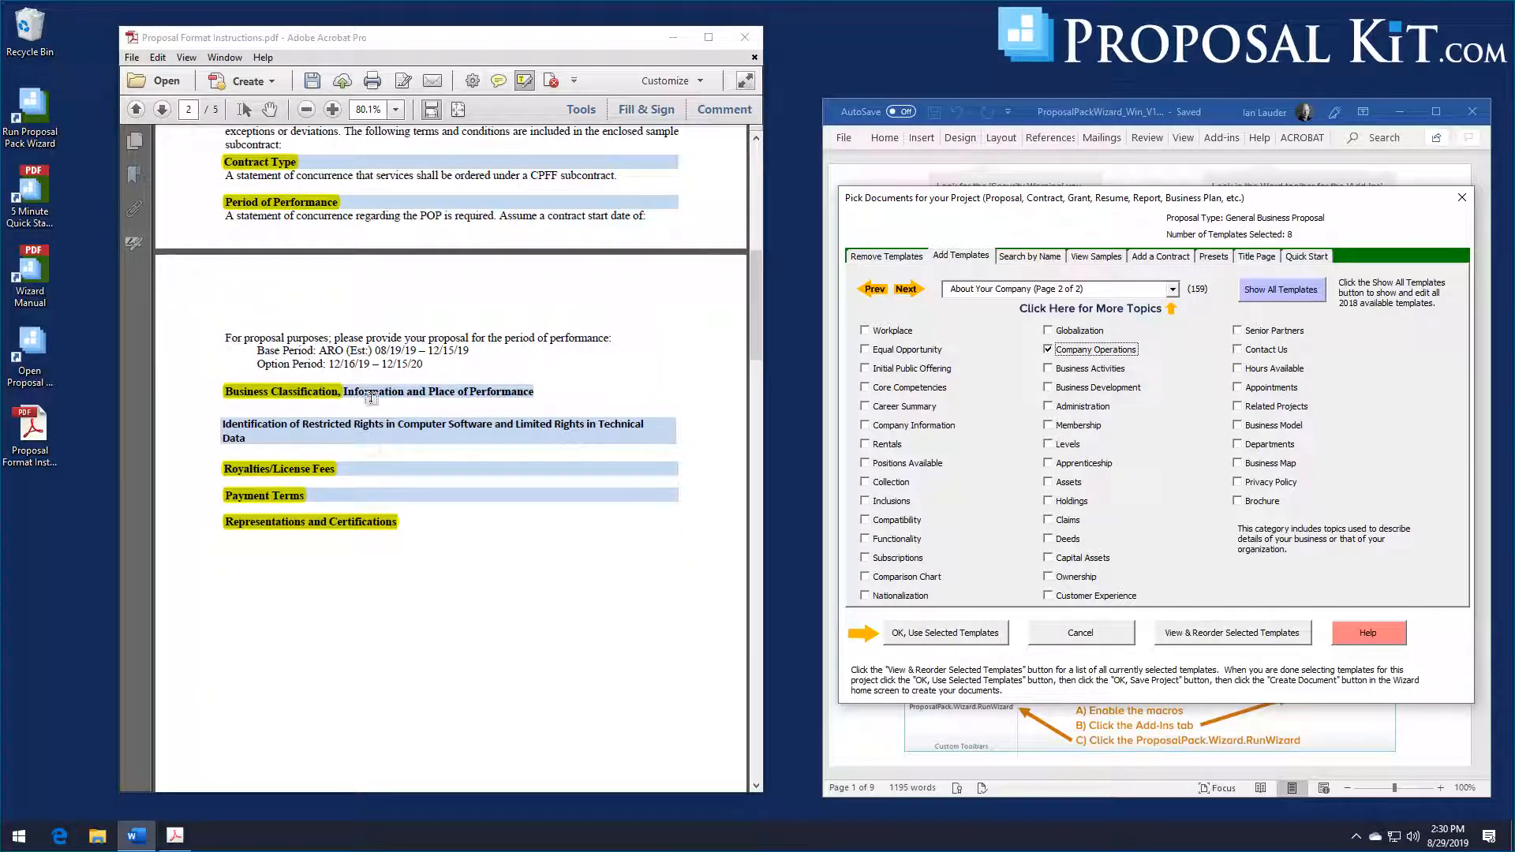
{"action": "scroll", "coordinate": [287, 471], "scroll_direction": "down", "scroll_amount": 2}
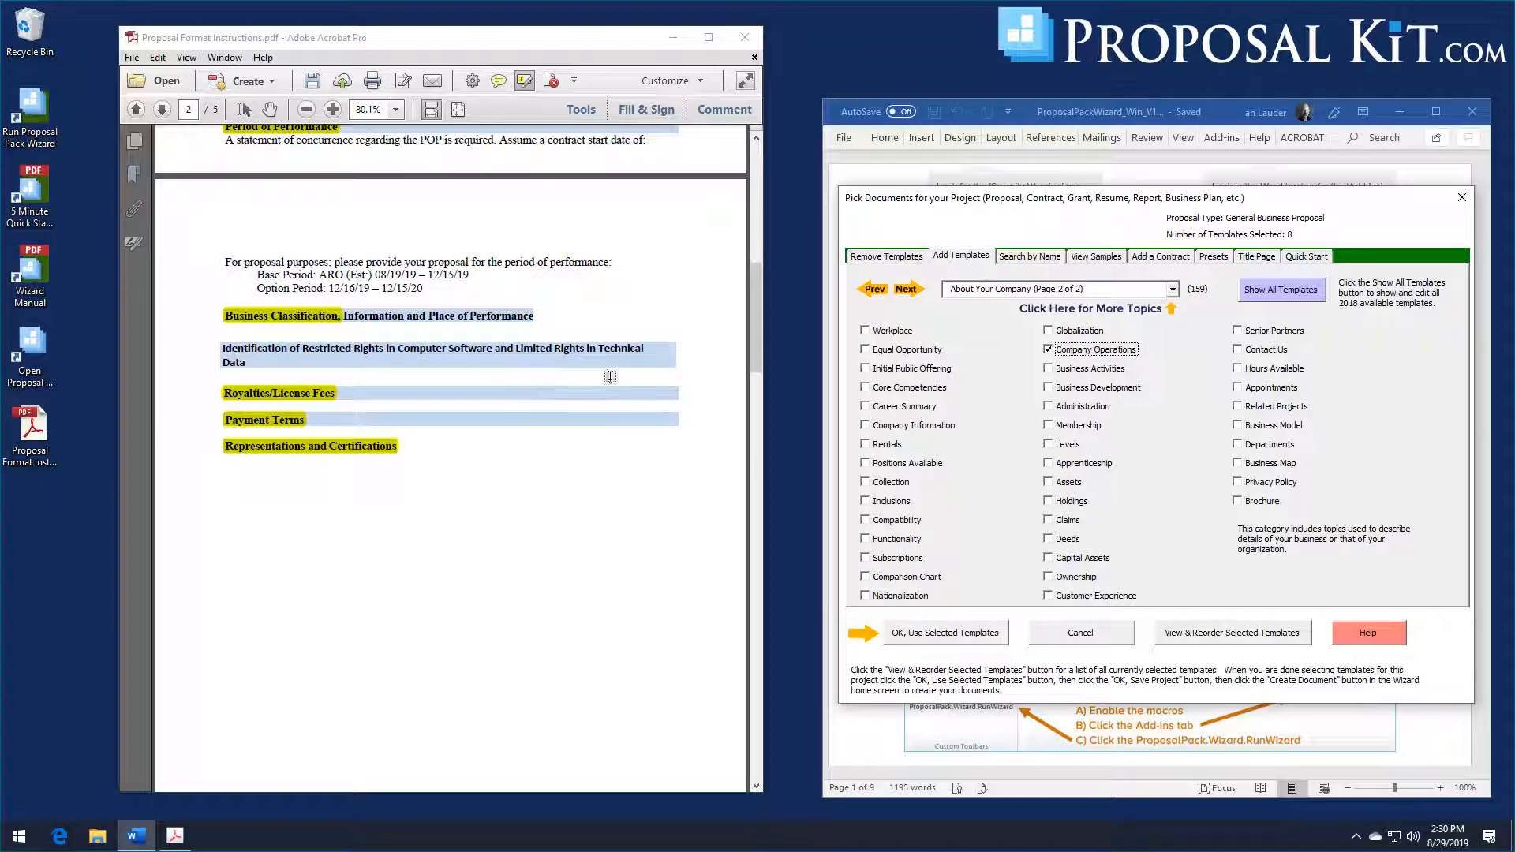
{"action": "left_click", "coordinate": [1015, 260]}
{"action": "left_click", "coordinate": [1130, 581]}
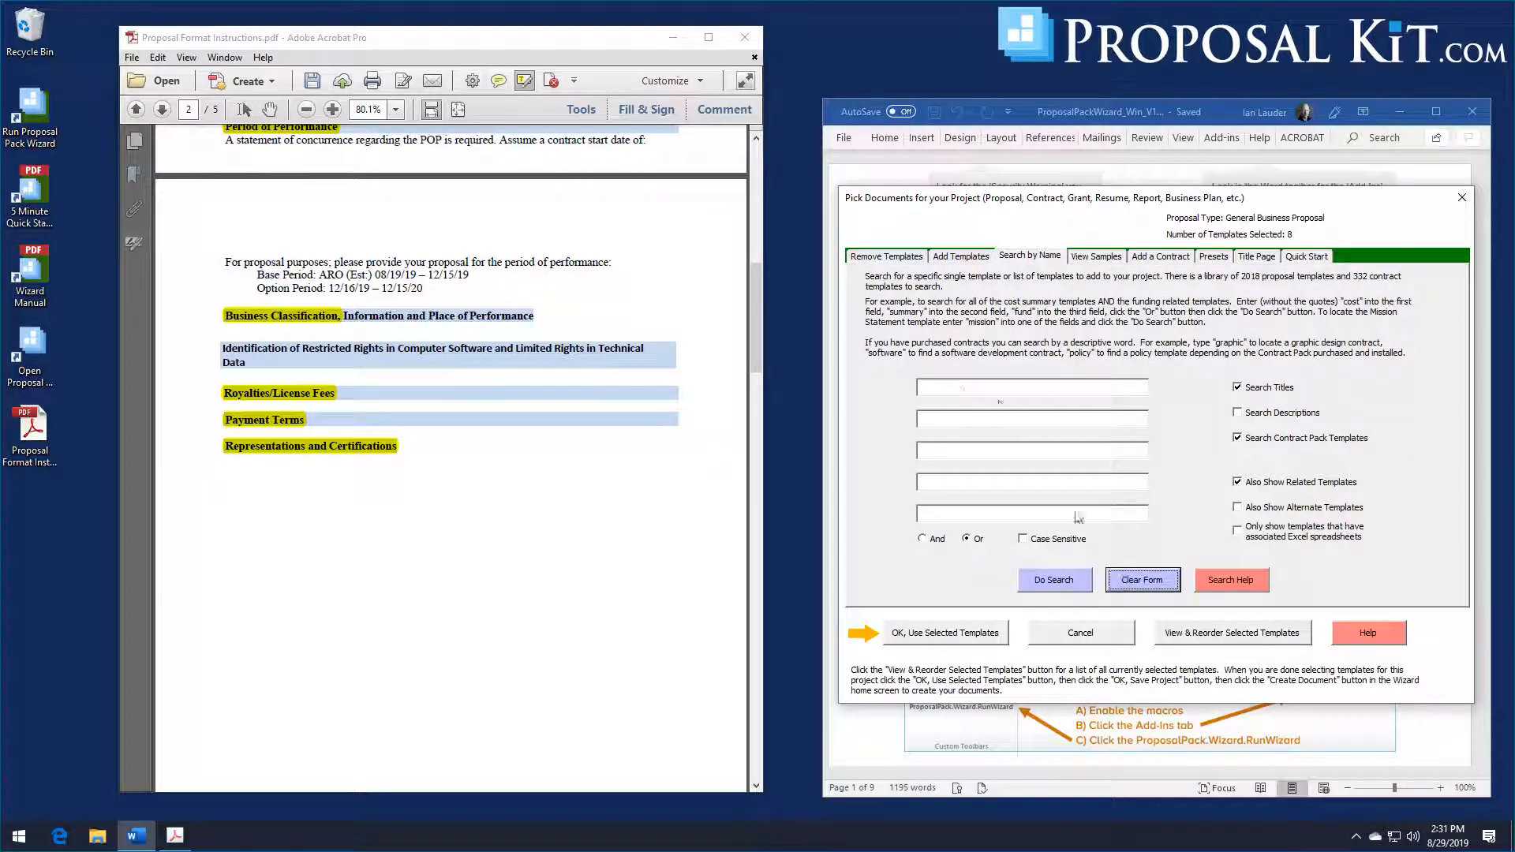
{"action": "left_click", "coordinate": [987, 386]}
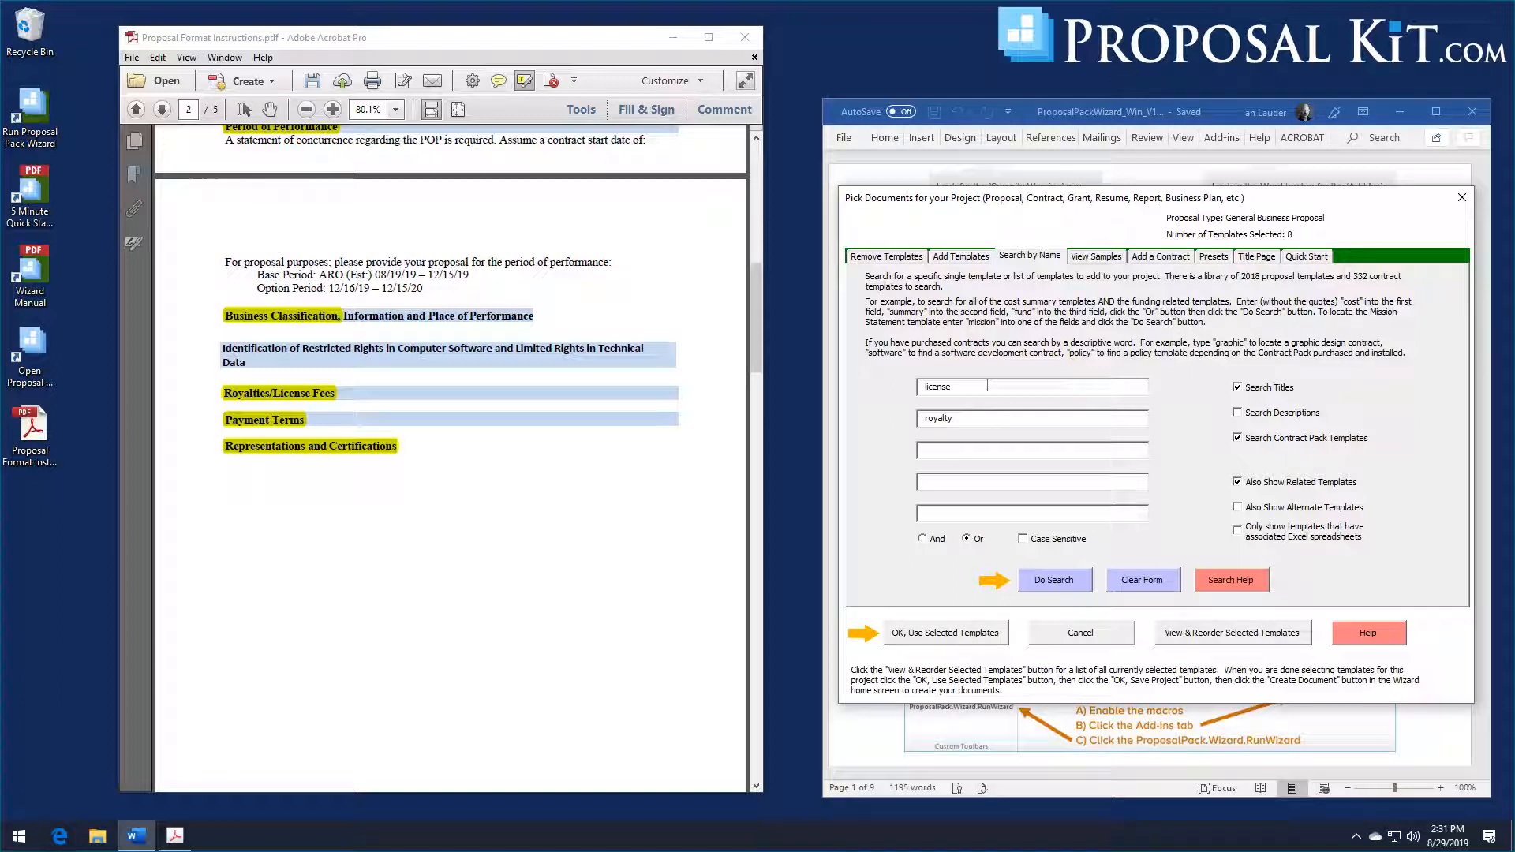
{"action": "left_click", "coordinate": [1055, 577]}
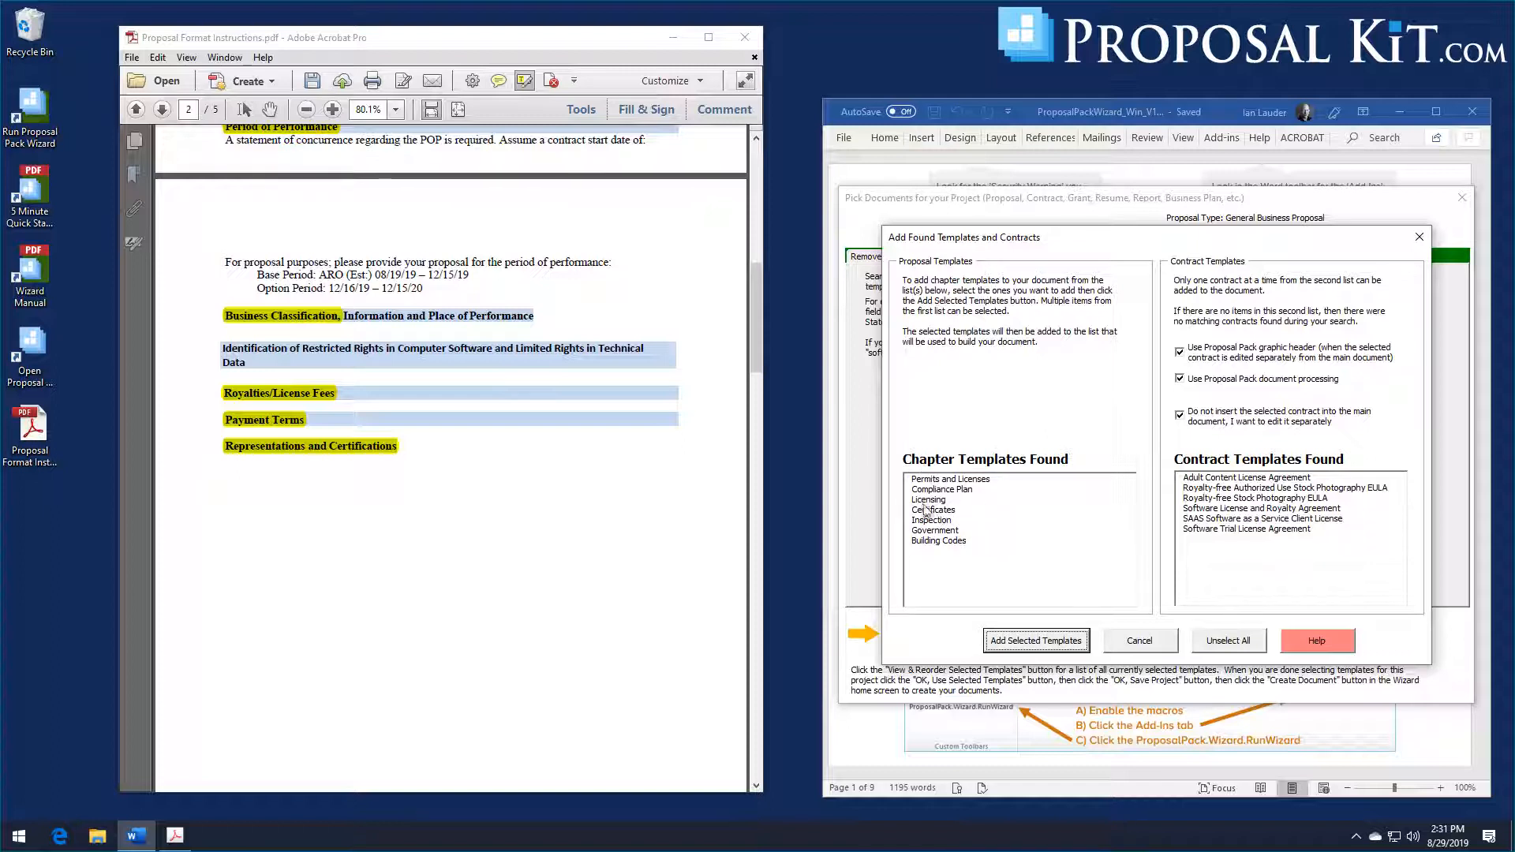
{"action": "left_click", "coordinate": [925, 502]}
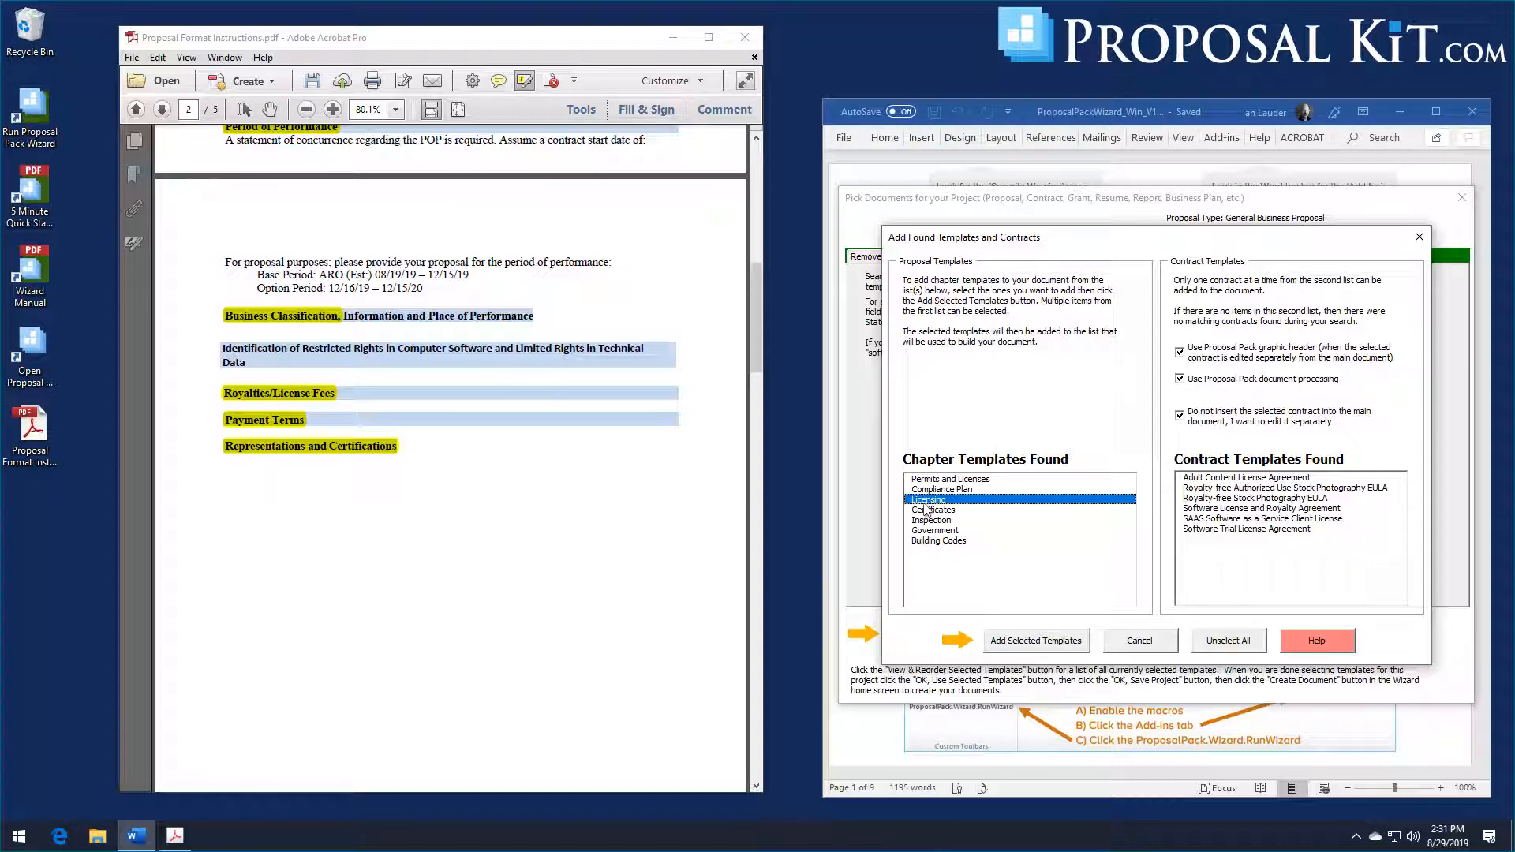
{"action": "left_click", "coordinate": [1024, 640]}
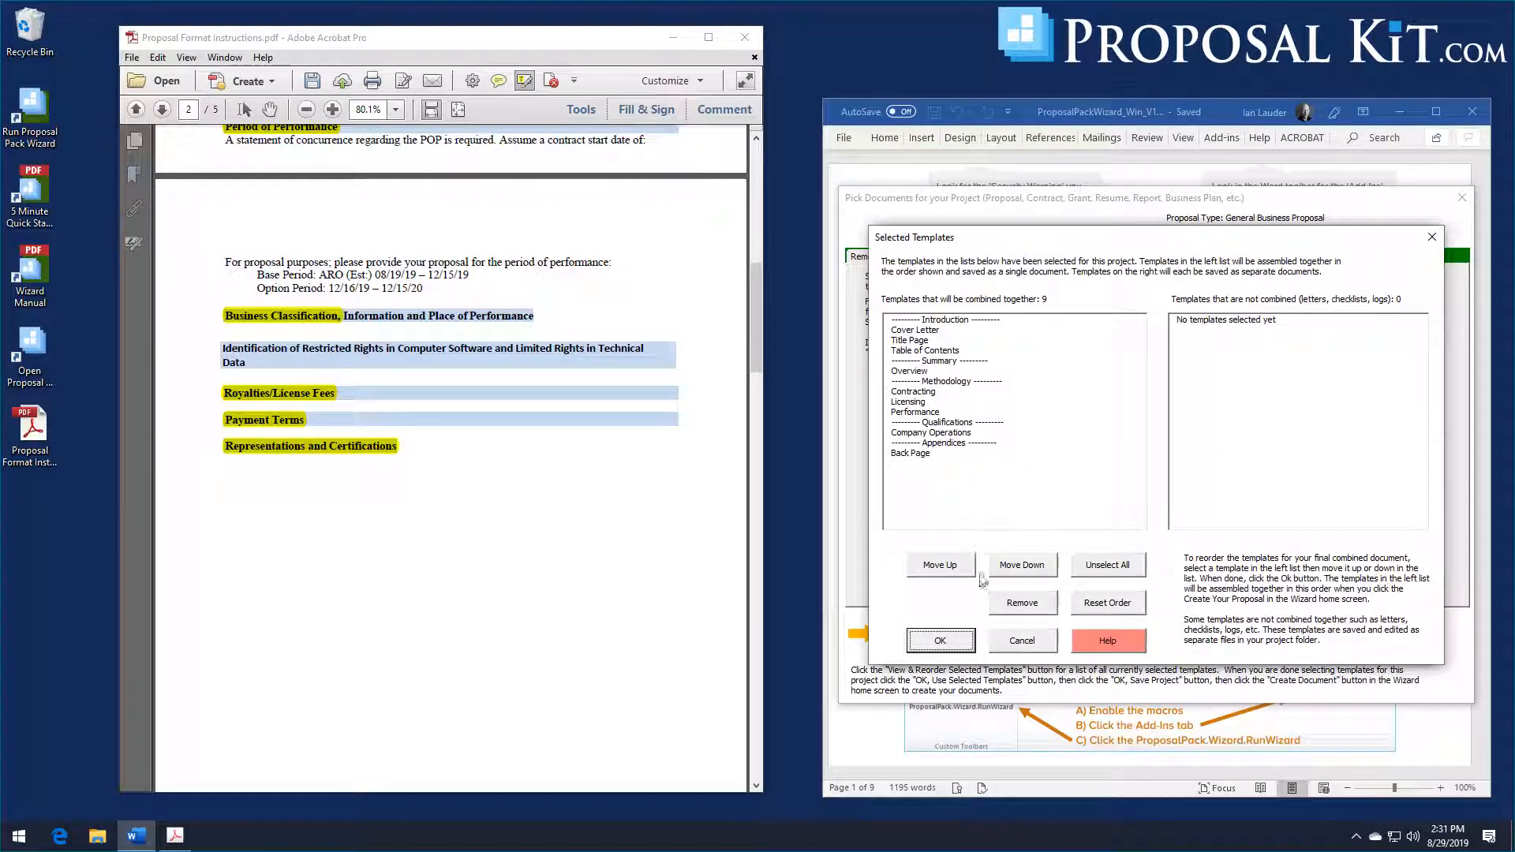
{"action": "left_click", "coordinate": [949, 645]}
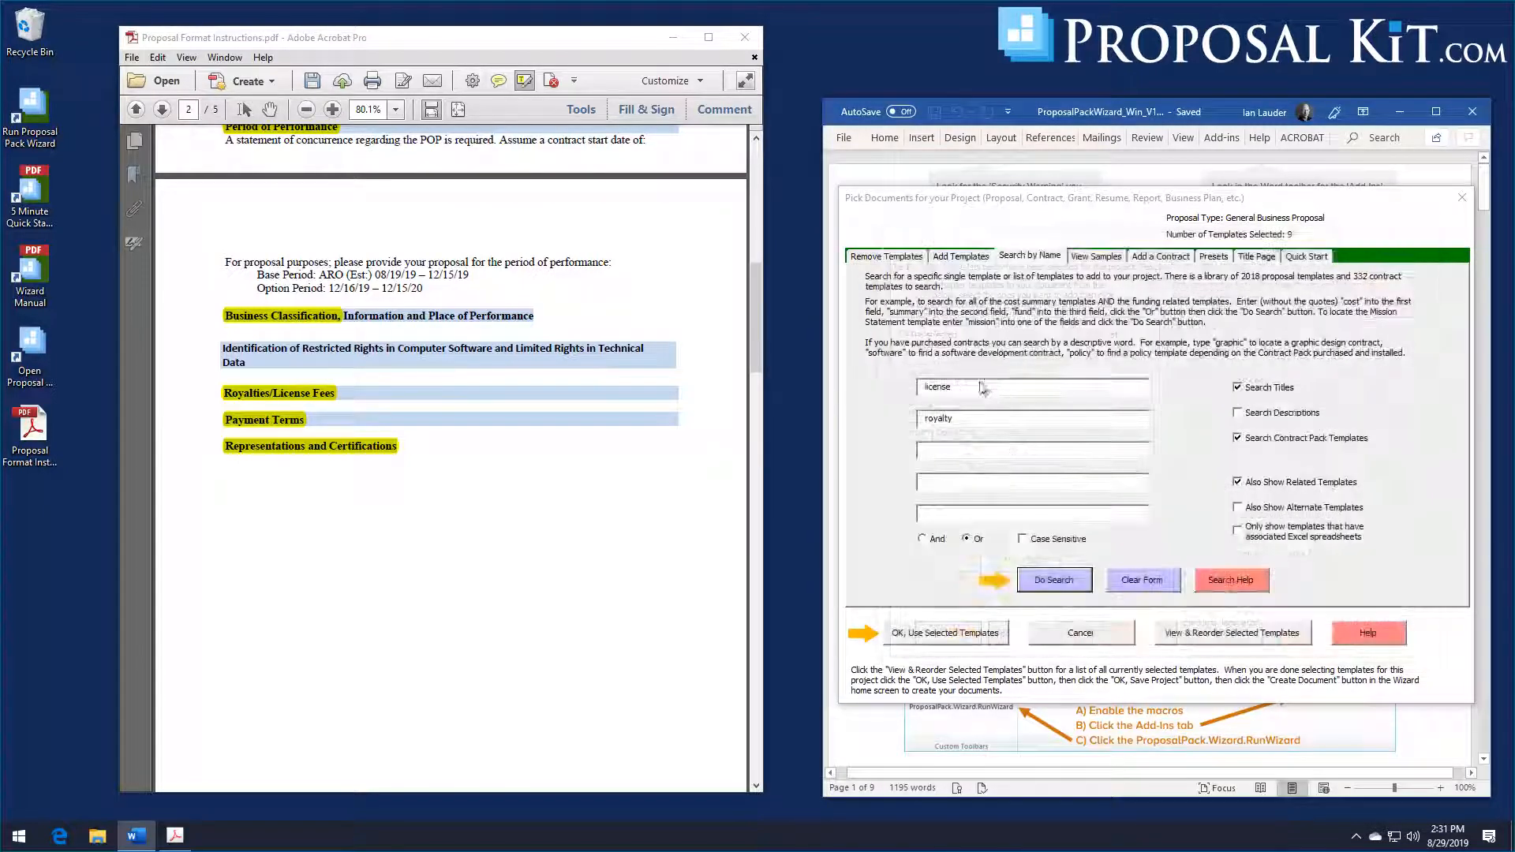
Step: Search the template library for "rights" and add the Rights chapter template to the project
{"action": "left_click", "coordinate": [1141, 580]}
{"action": "left_click", "coordinate": [966, 392]}
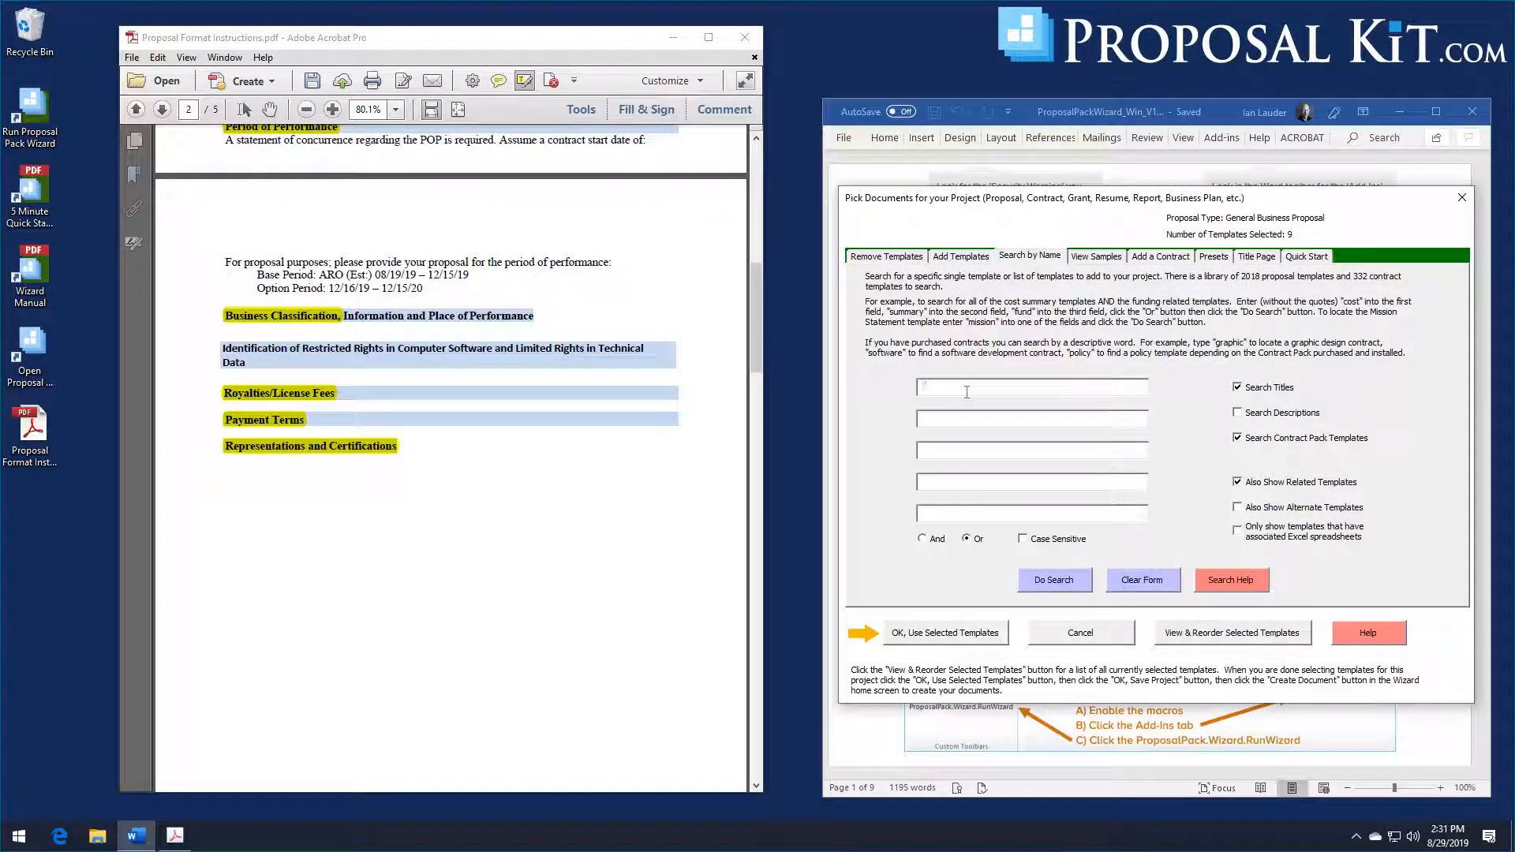
{"action": "type", "text": "rights"}
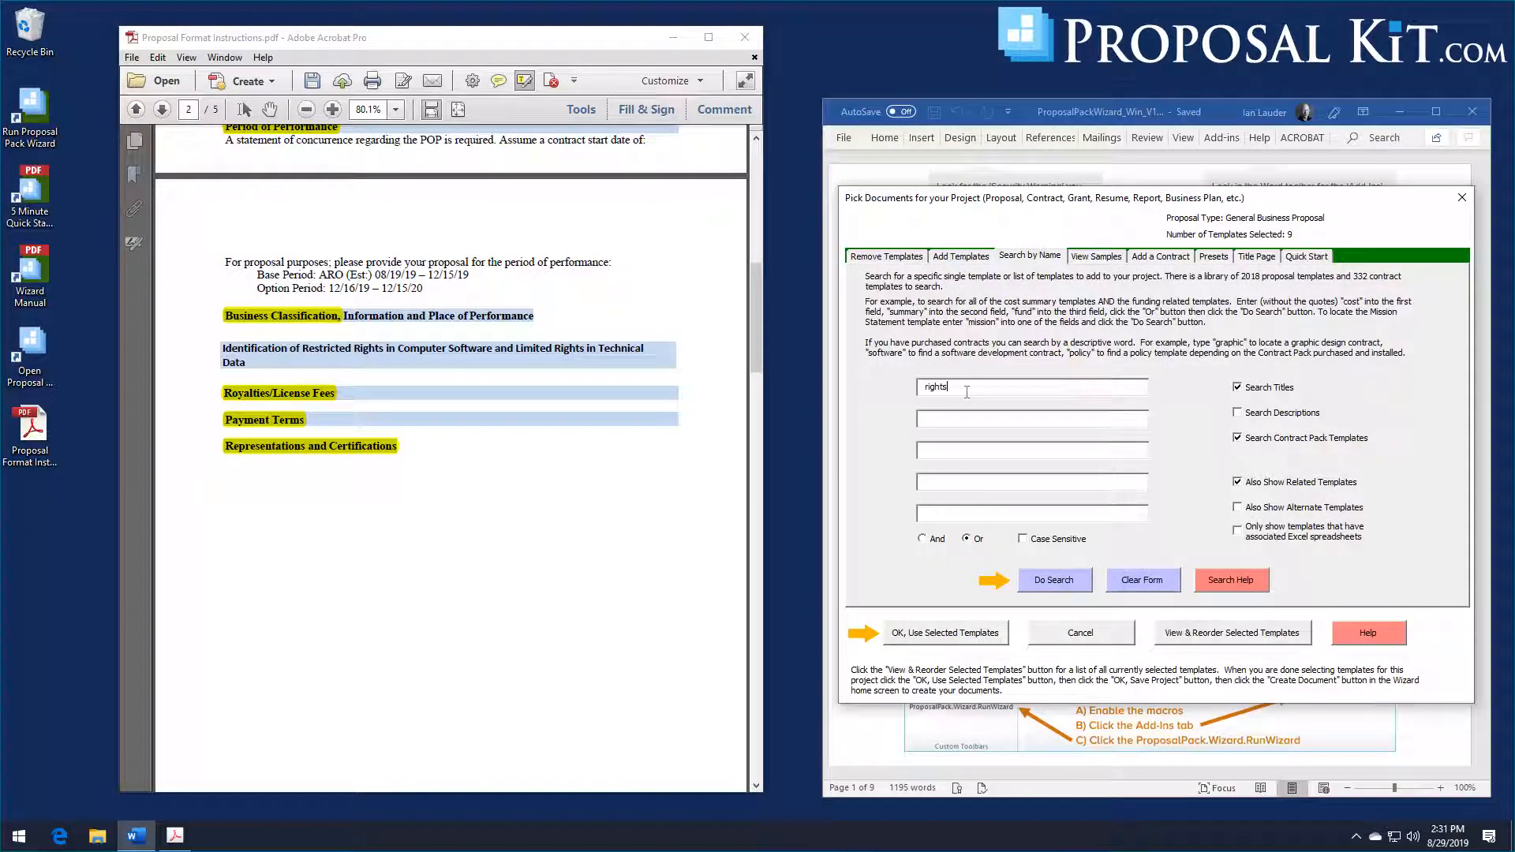
{"action": "left_click", "coordinate": [1040, 581]}
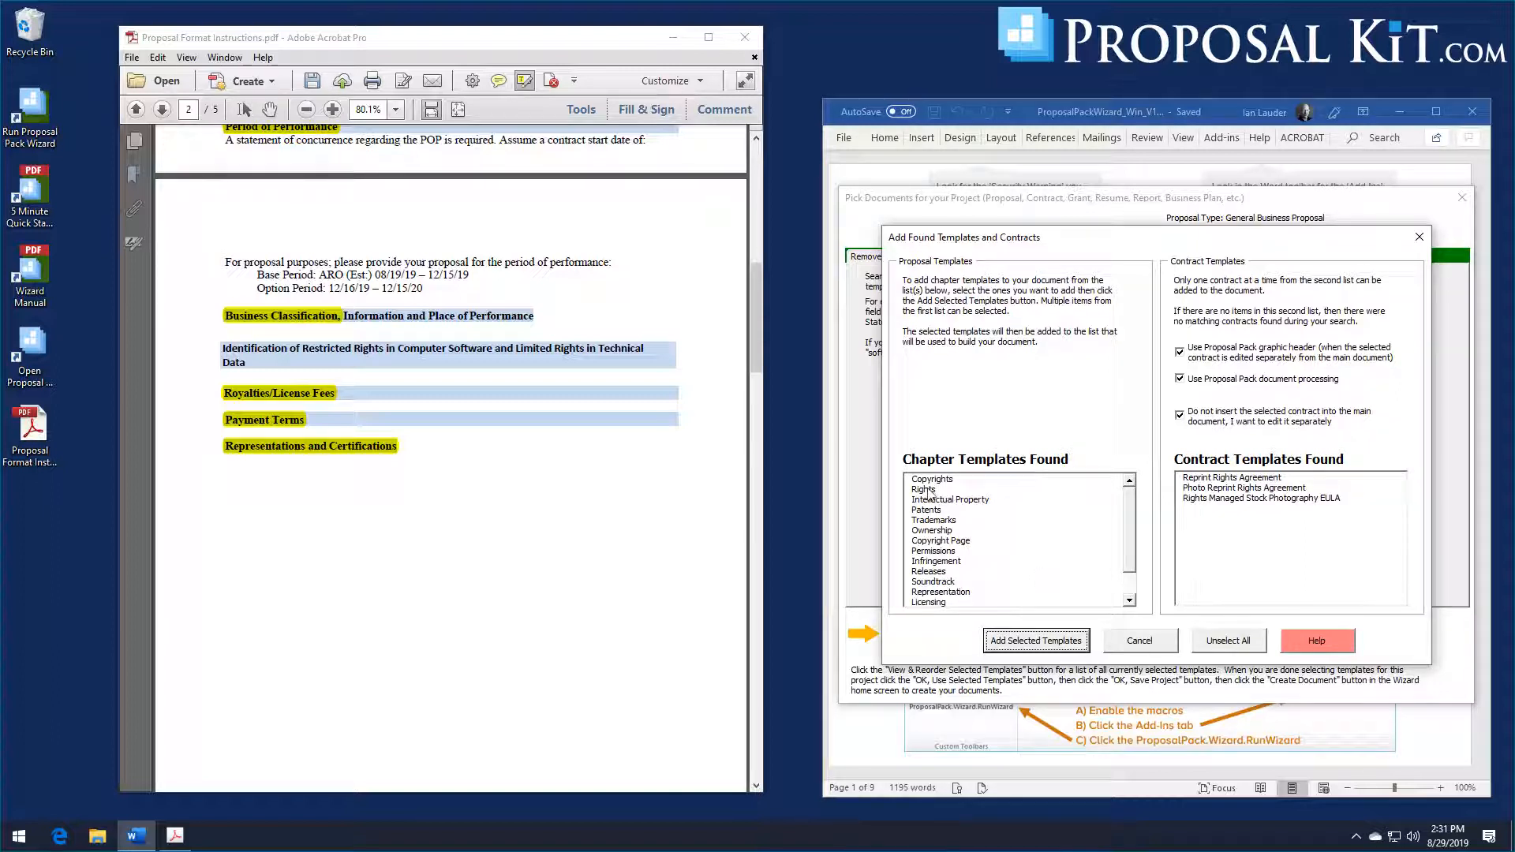
{"action": "left_click", "coordinate": [928, 490]}
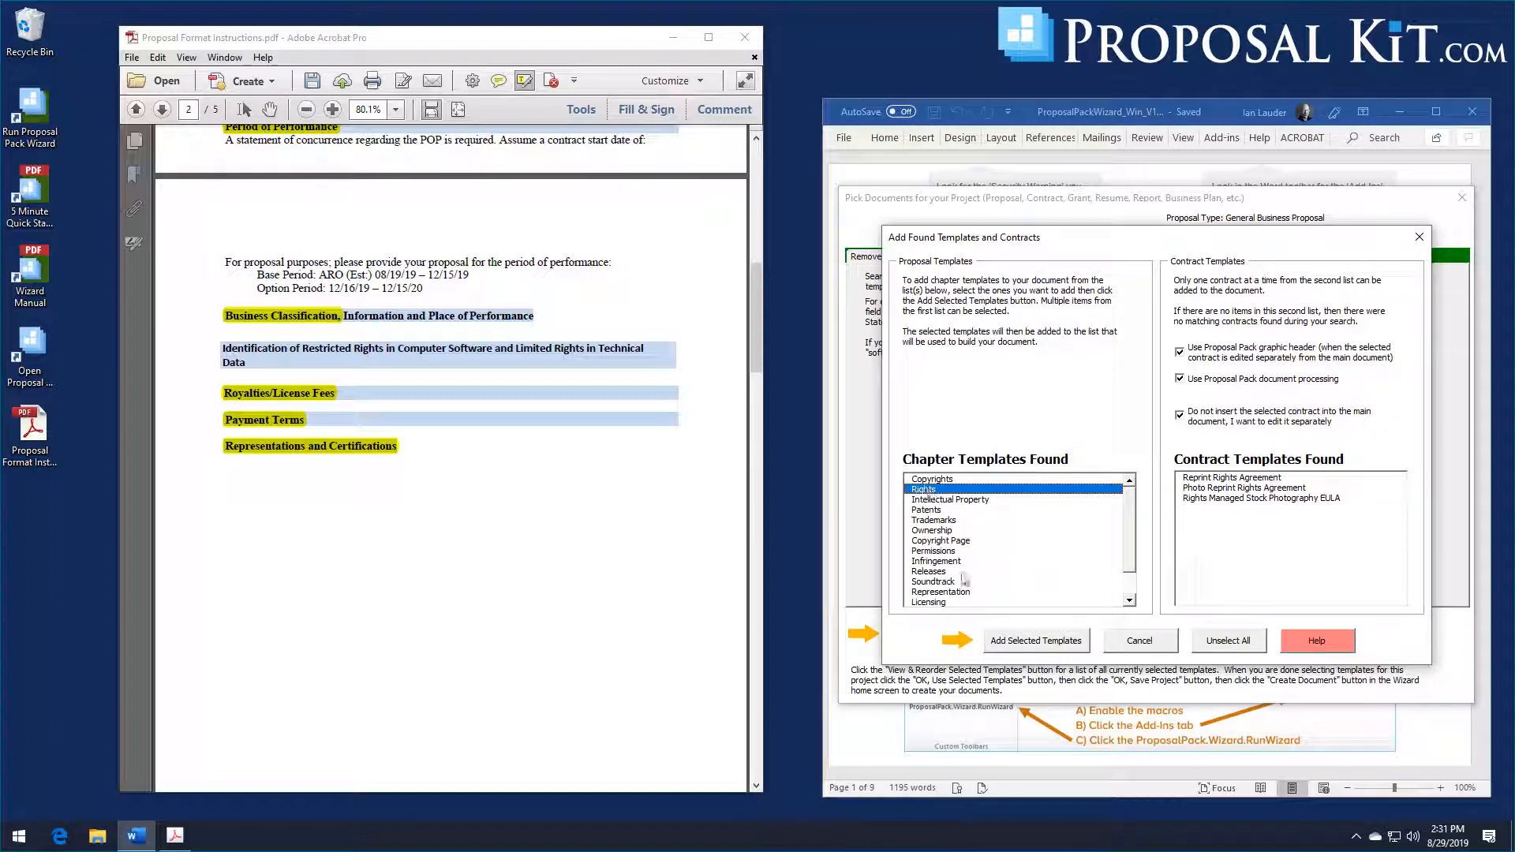
{"action": "left_click", "coordinate": [996, 642]}
{"action": "key", "text": "Return"}
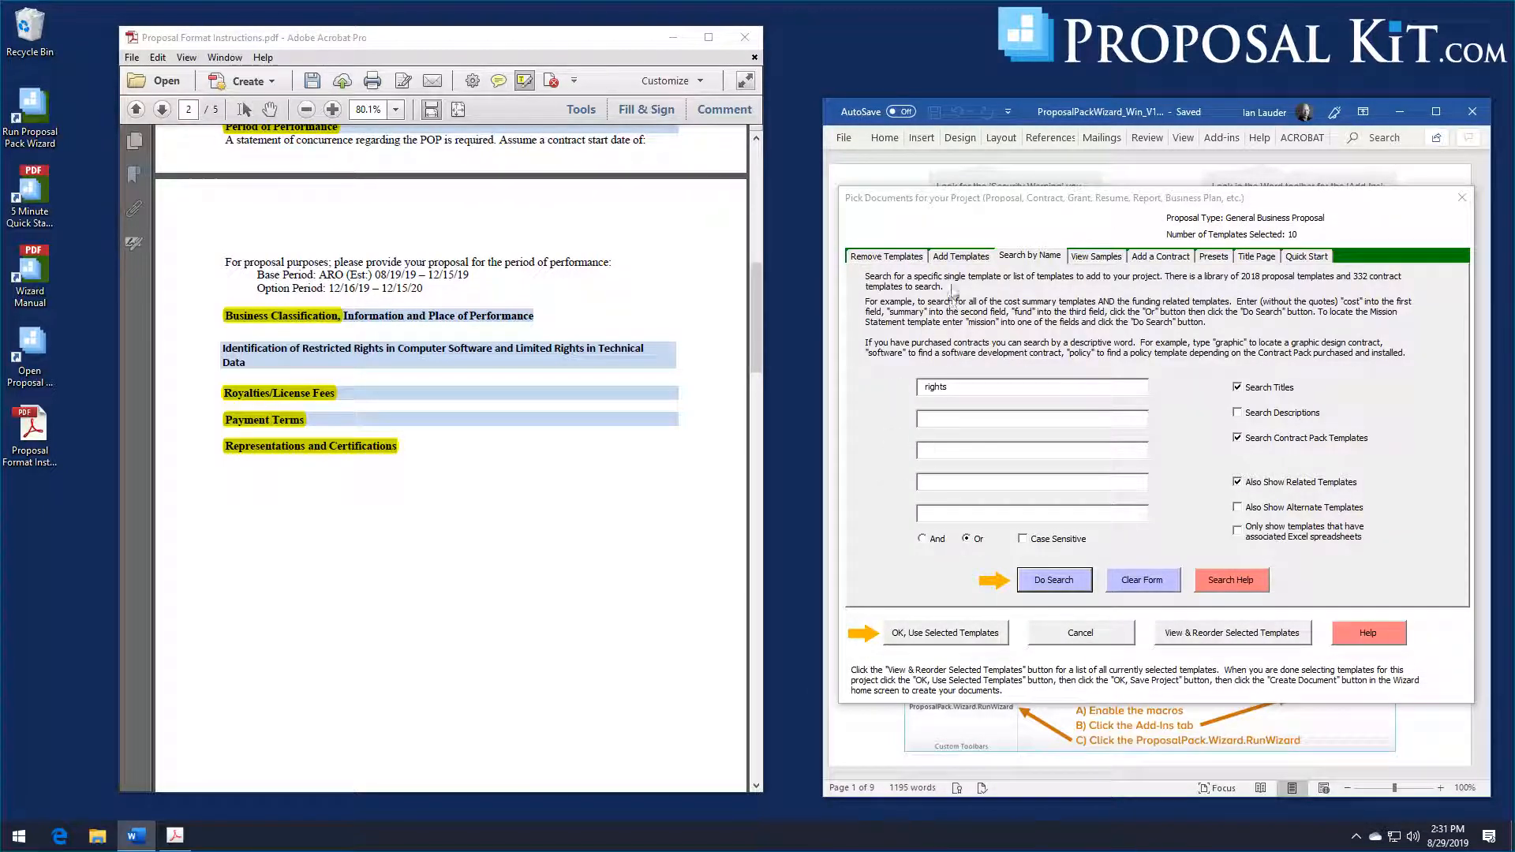
Step: Examine the templates in the Intellectual Property topic category and open the selected templates list for review and reordering
{"action": "left_click", "coordinate": [965, 259]}
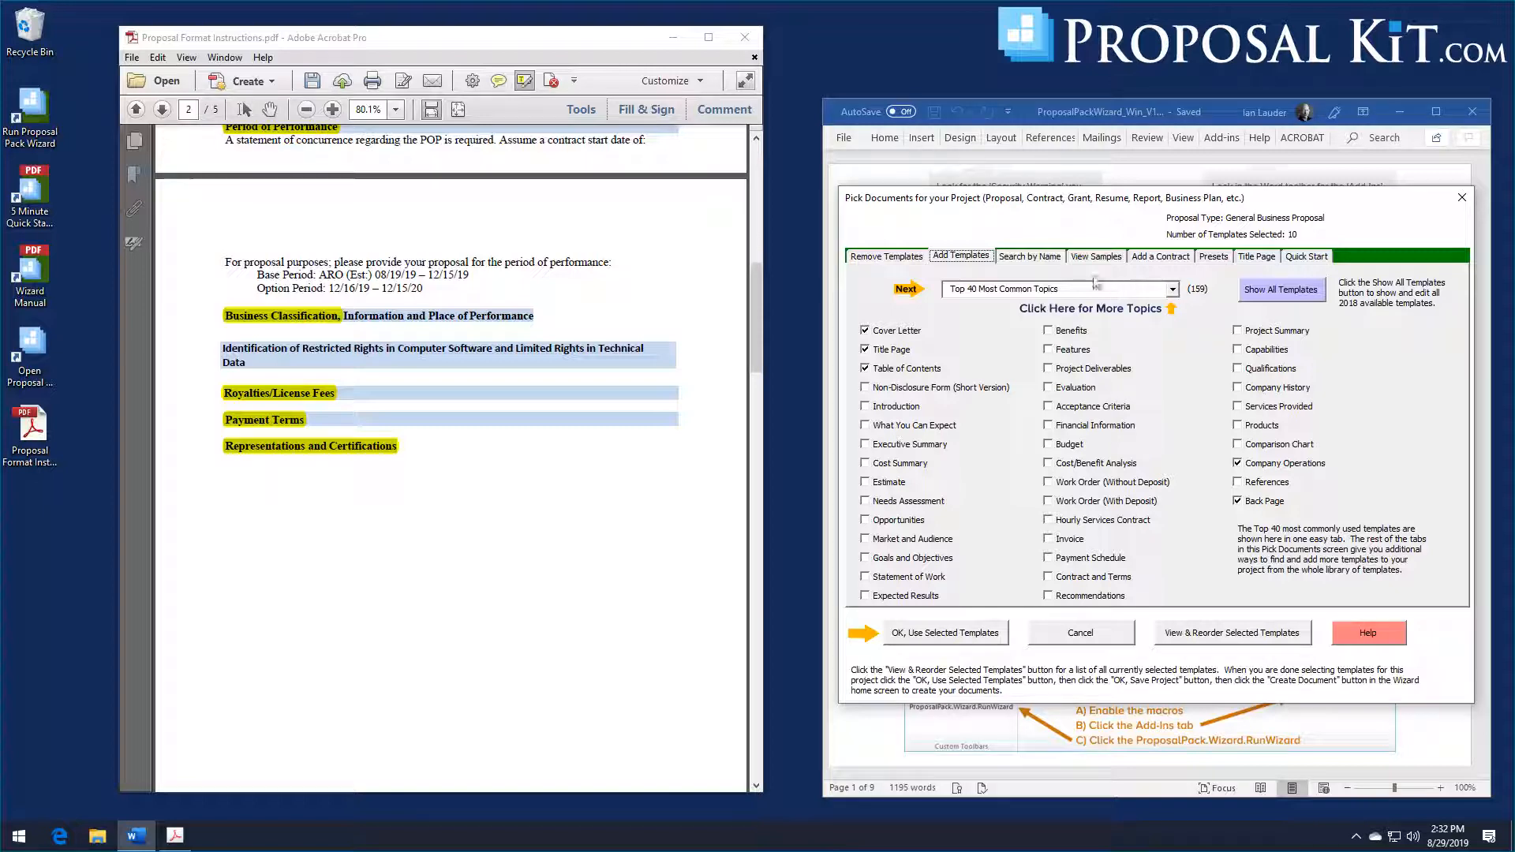
{"action": "left_click", "coordinate": [1175, 290]}
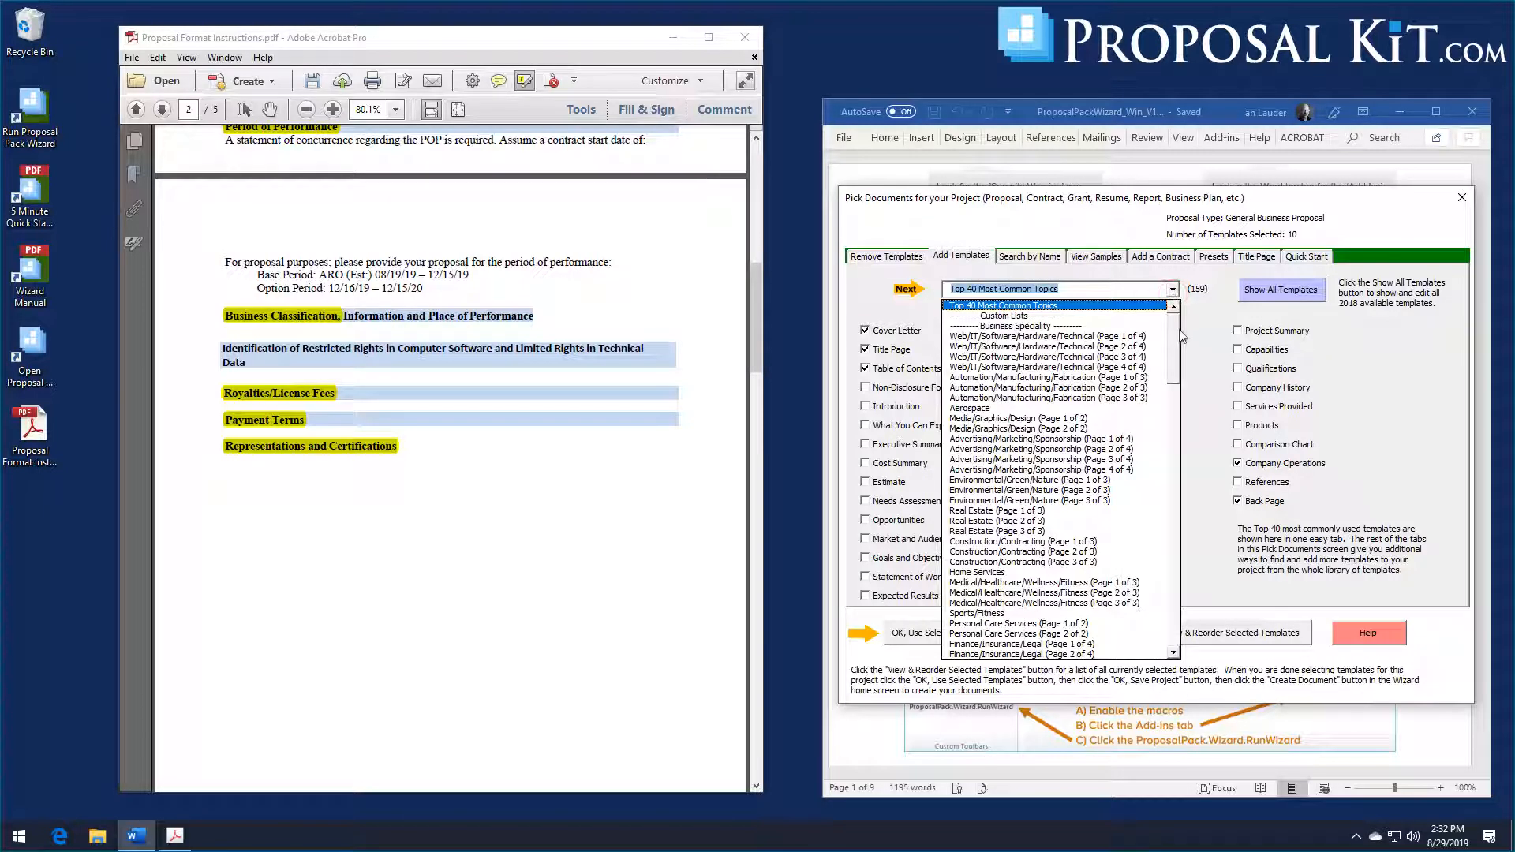
{"action": "left_click_drag", "start_coordinate": [1182, 336], "coordinate": [1183, 497]}
{"action": "scroll", "coordinate": [1122, 537], "scroll_direction": "down", "scroll_amount": 14}
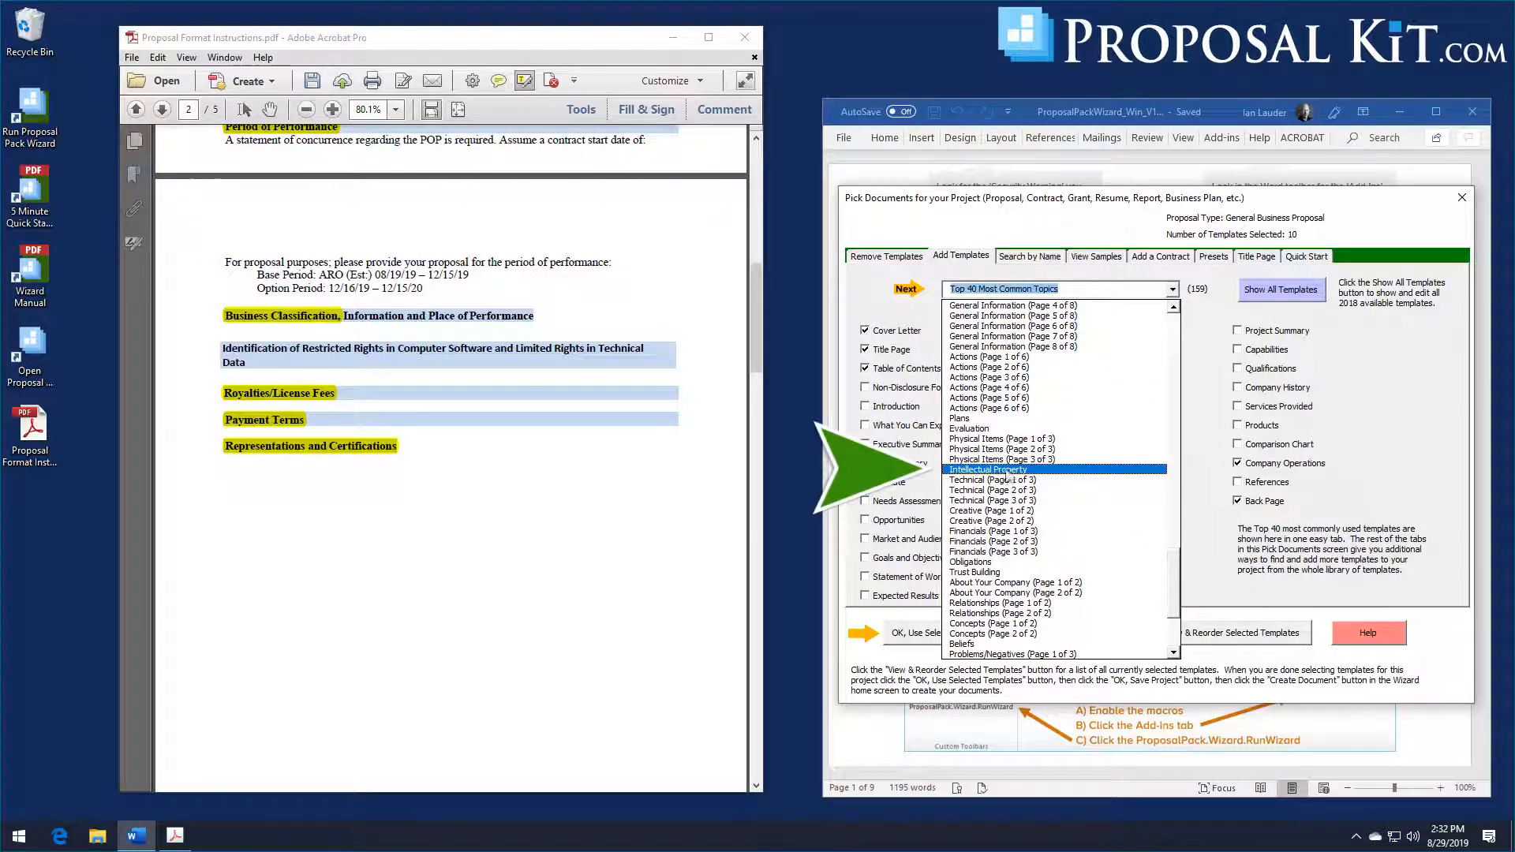
{"action": "left_click", "coordinate": [1010, 470]}
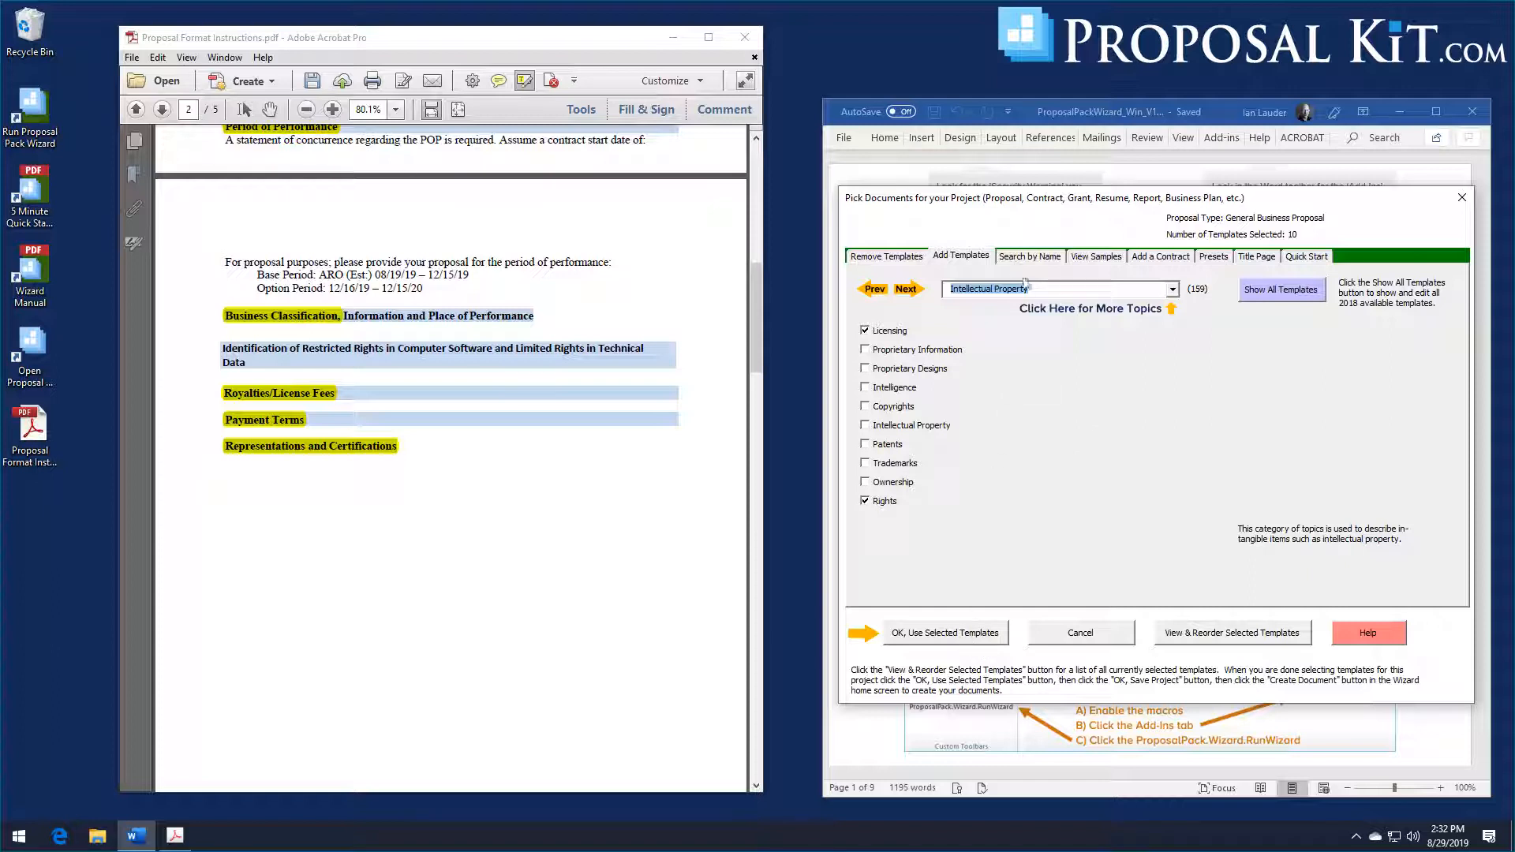
{"action": "left_click", "coordinate": [1198, 637]}
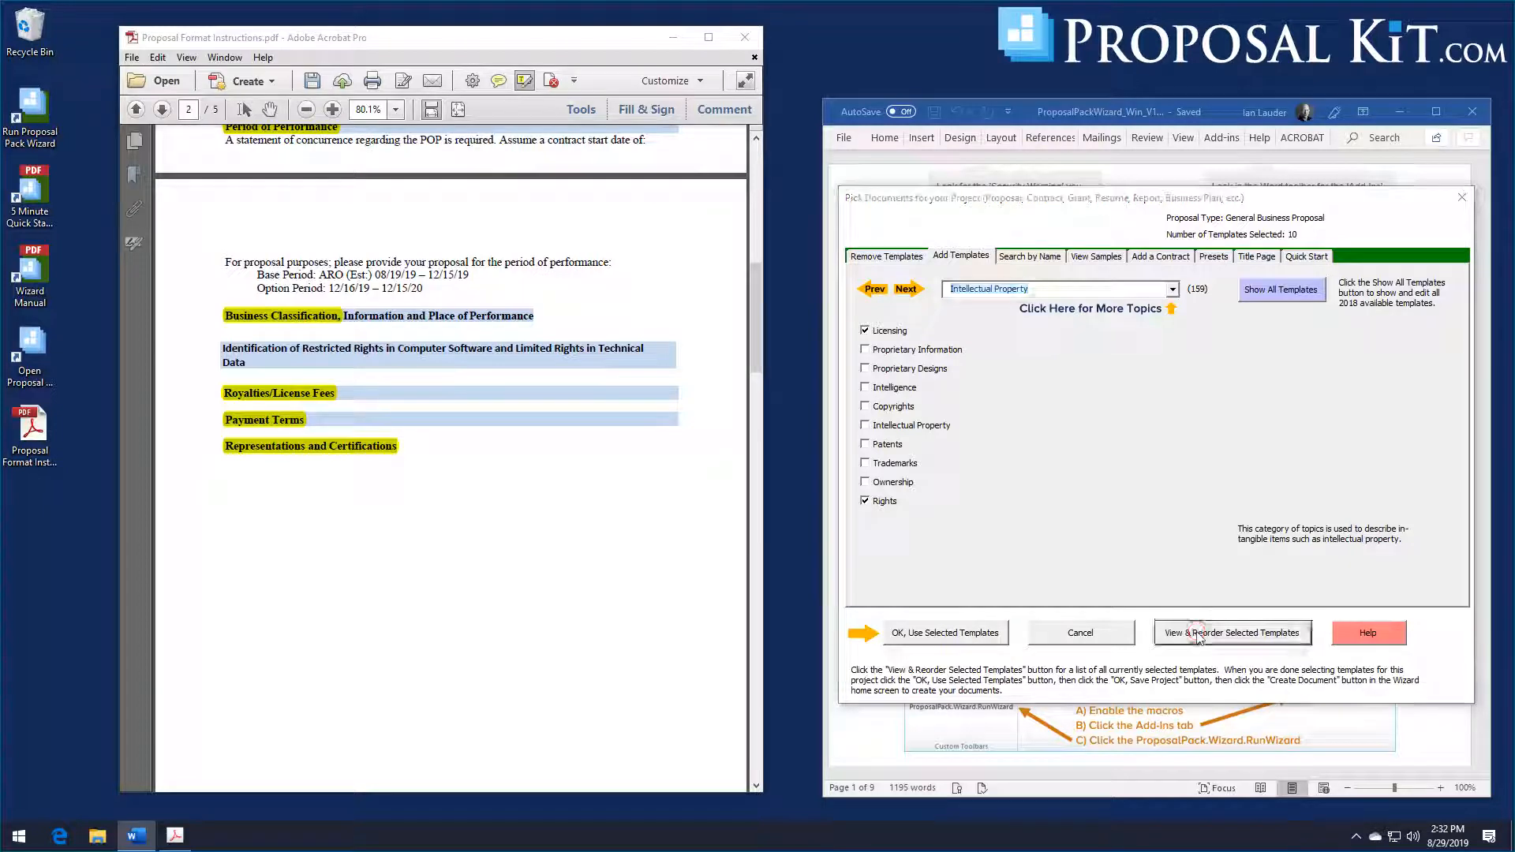
Step: Search the template library for "payment" or "certification" and add the Payment Terms and Certifications chapter templates to the project
{"action": "left_click", "coordinate": [939, 652]}
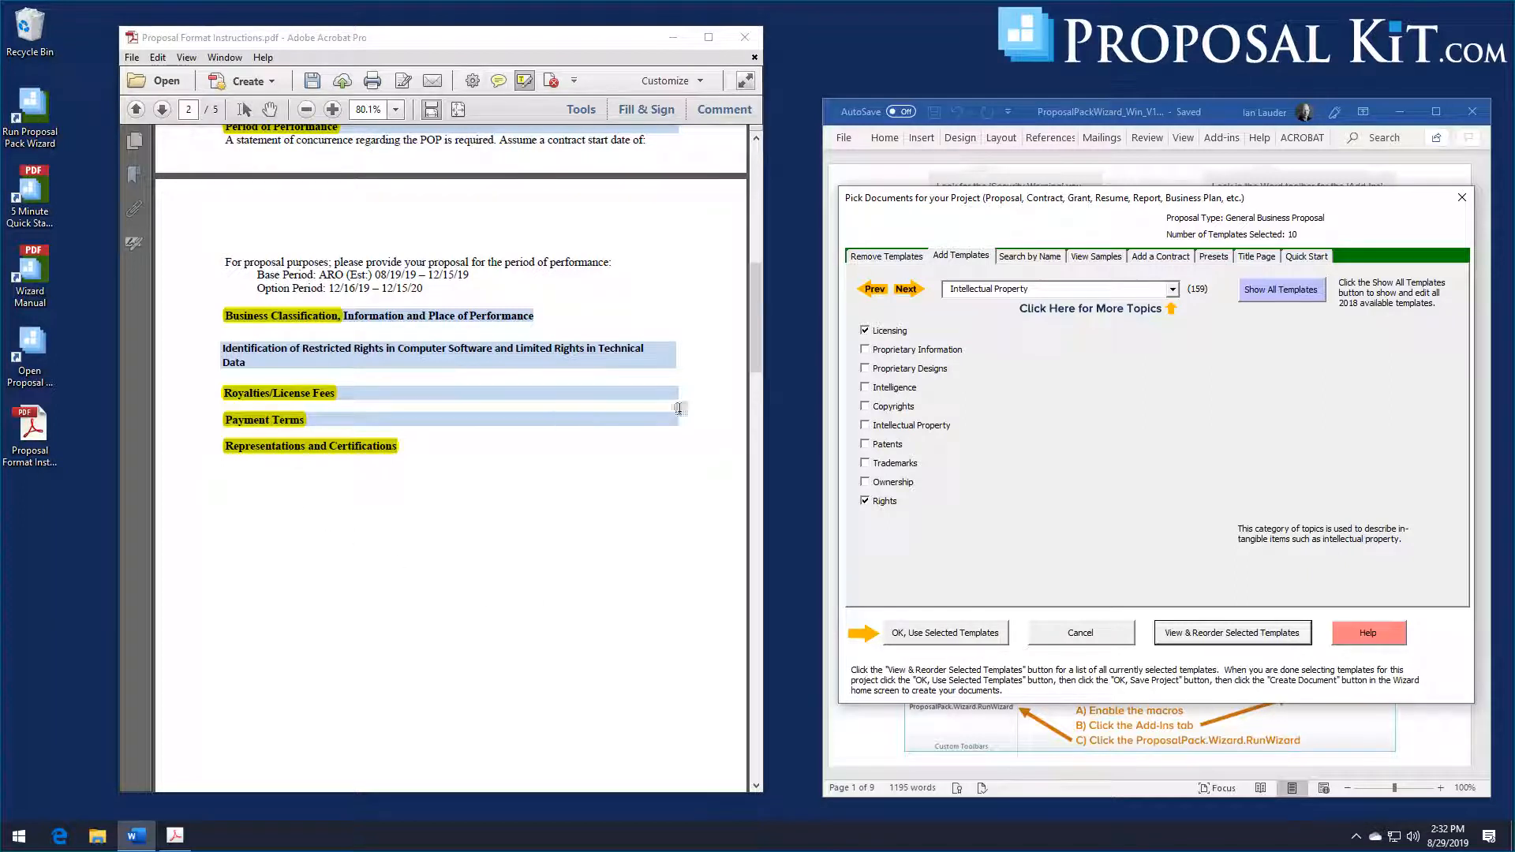
{"action": "left_click", "coordinate": [999, 261]}
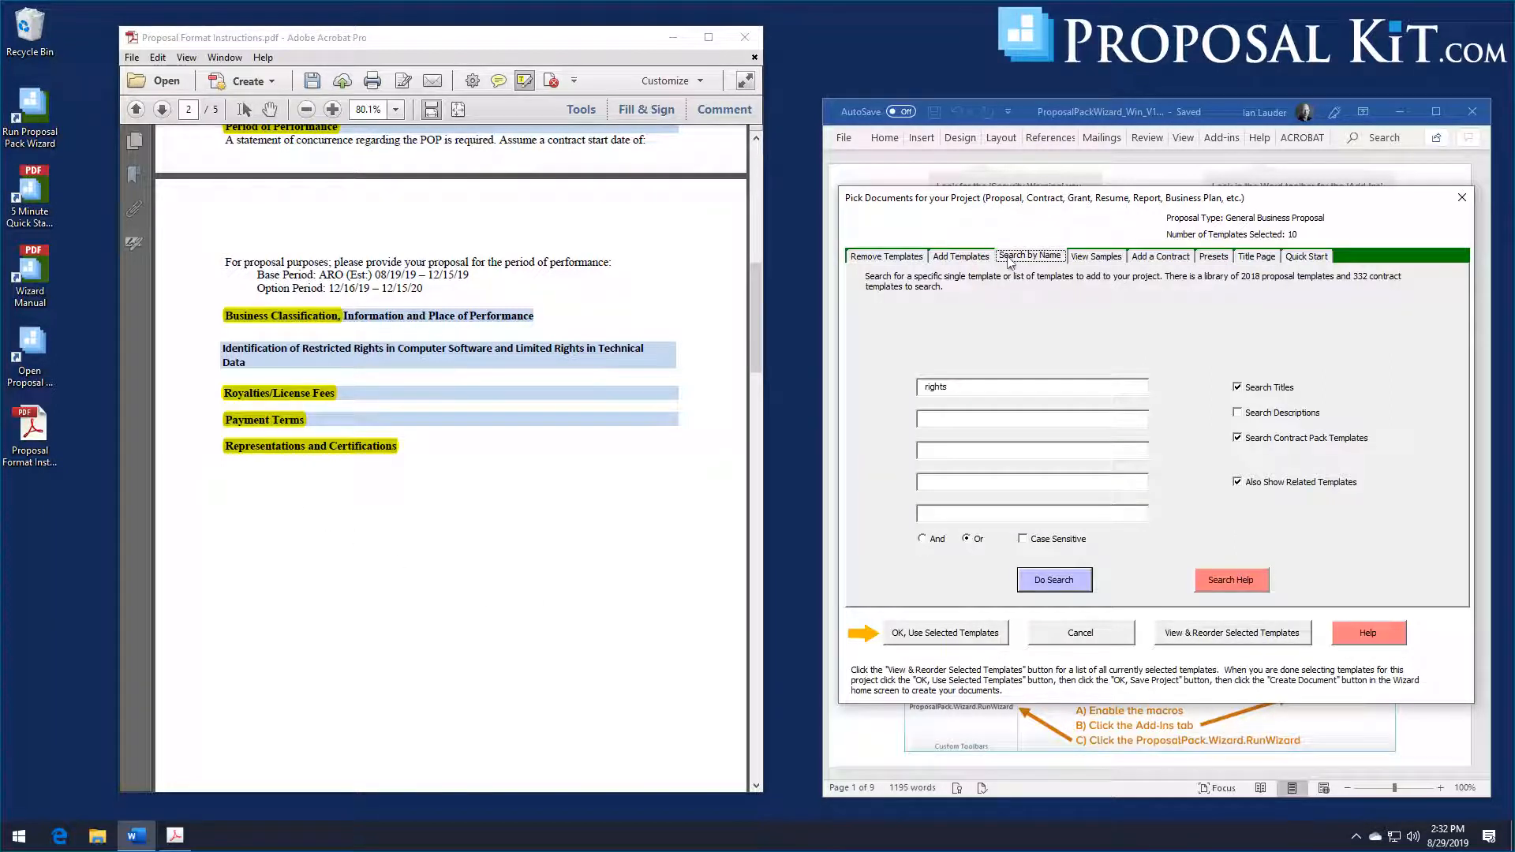
{"action": "left_click", "coordinate": [1120, 583]}
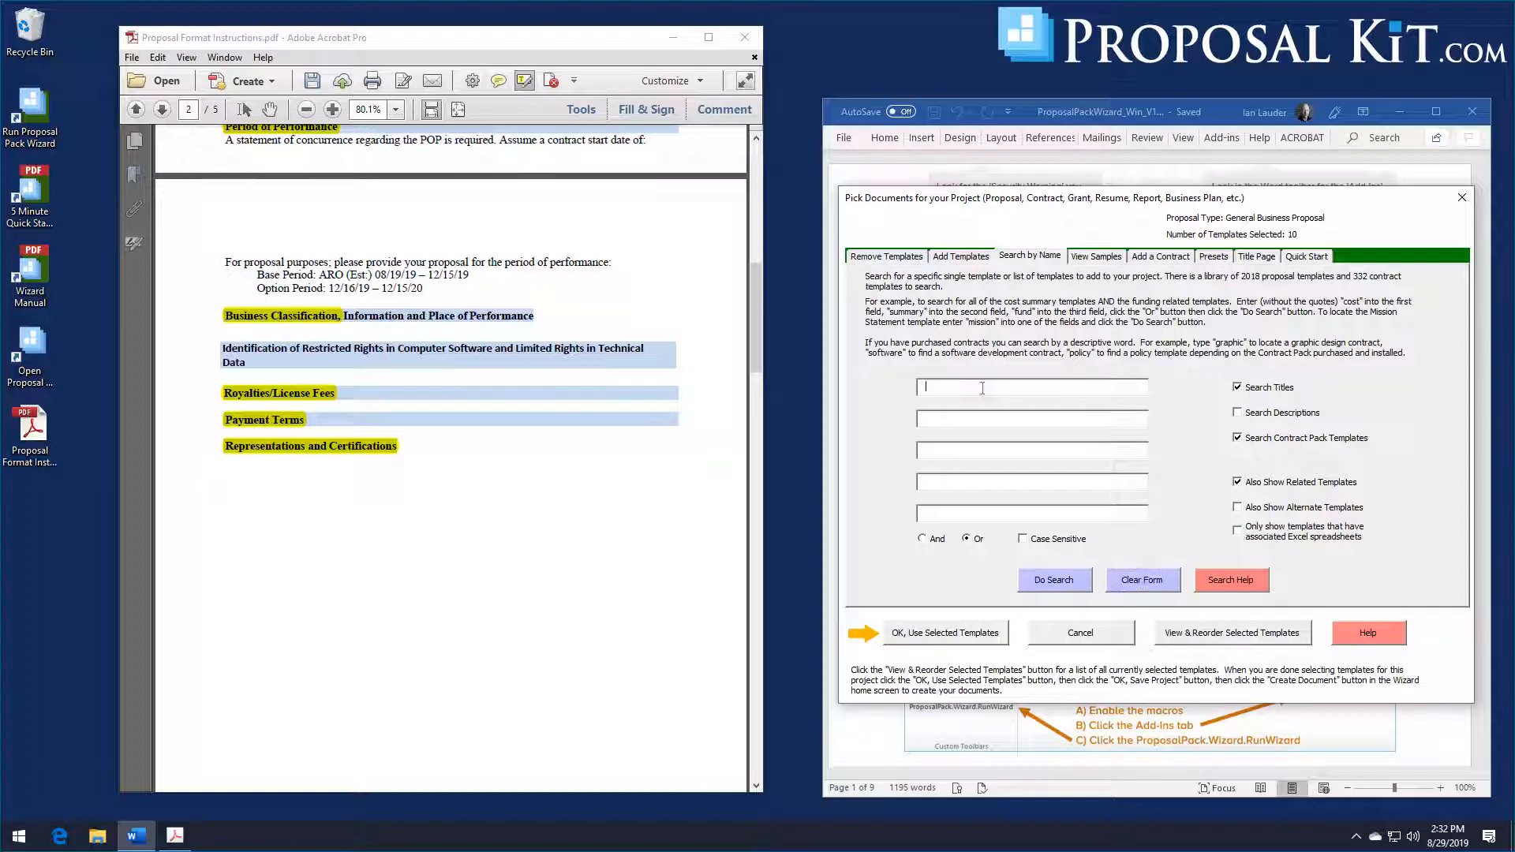
{"action": "type", "text": "R"}
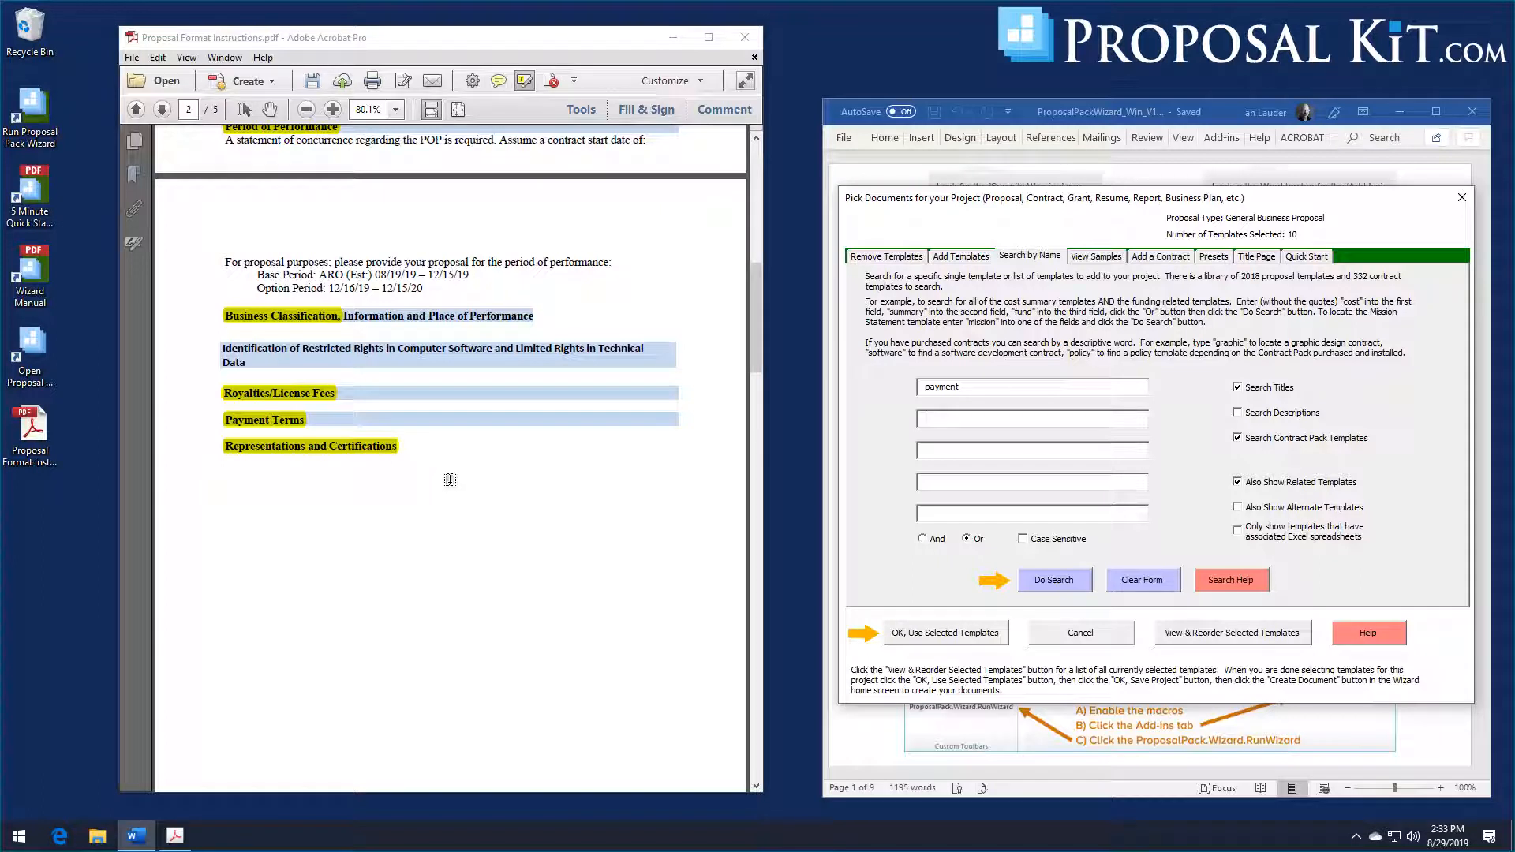
{"action": "type", "text": "certification"}
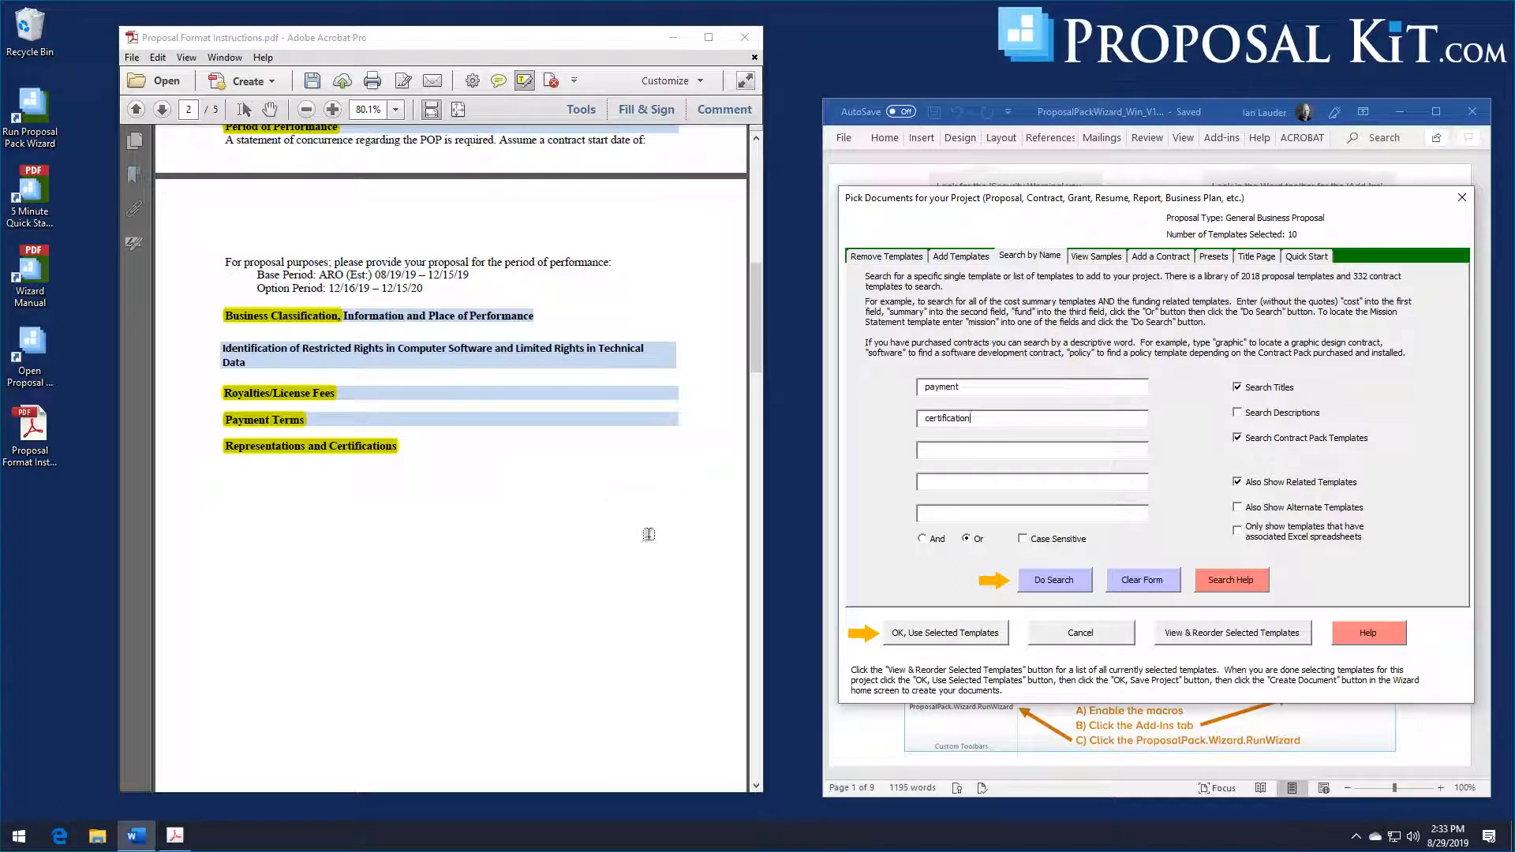
{"action": "left_click", "coordinate": [1037, 578]}
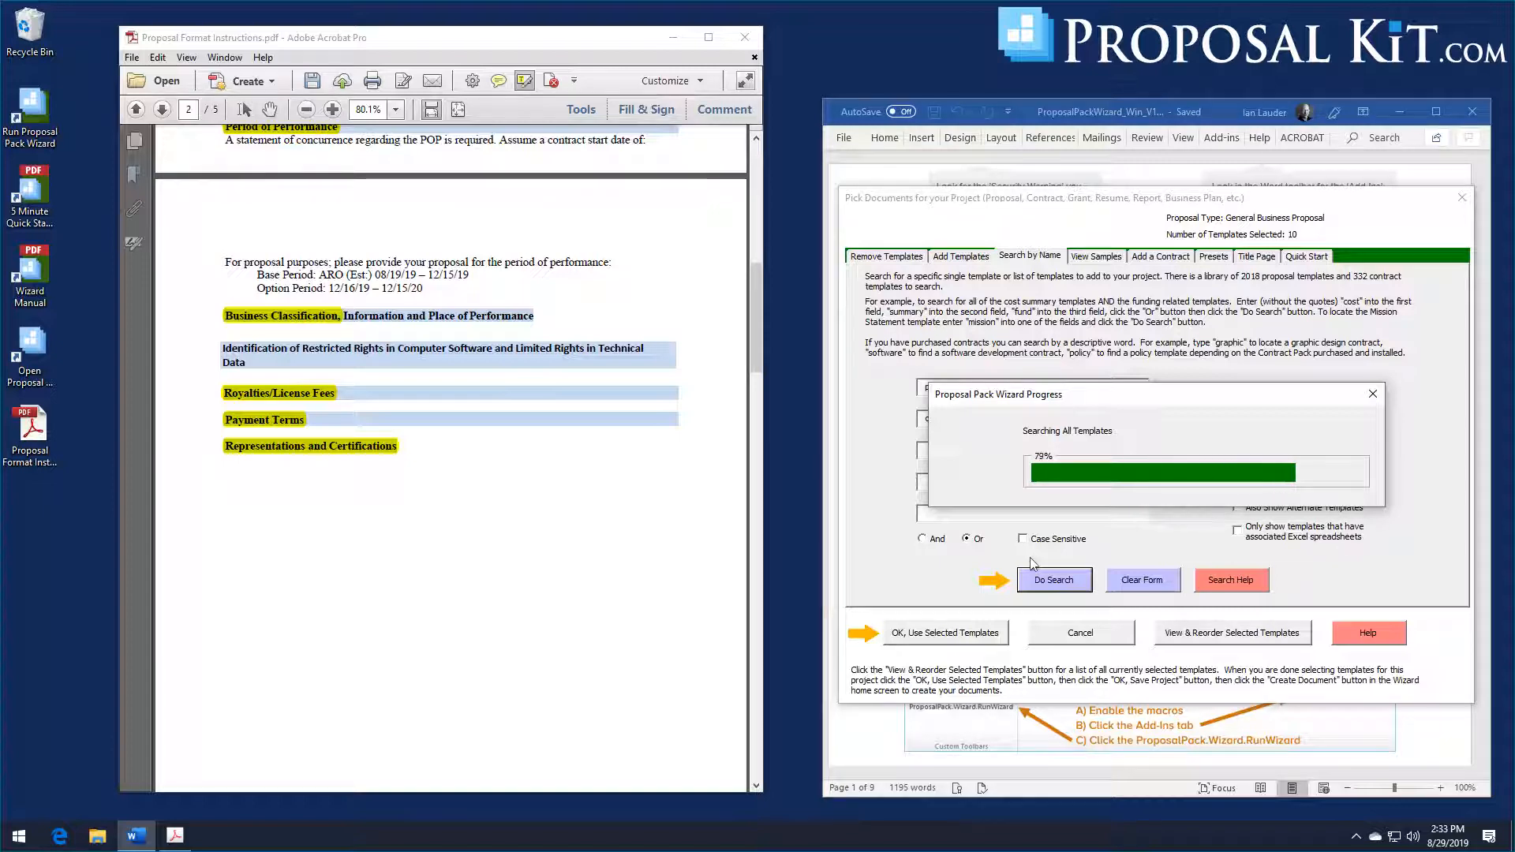
{"action": "left_click", "coordinate": [969, 493]}
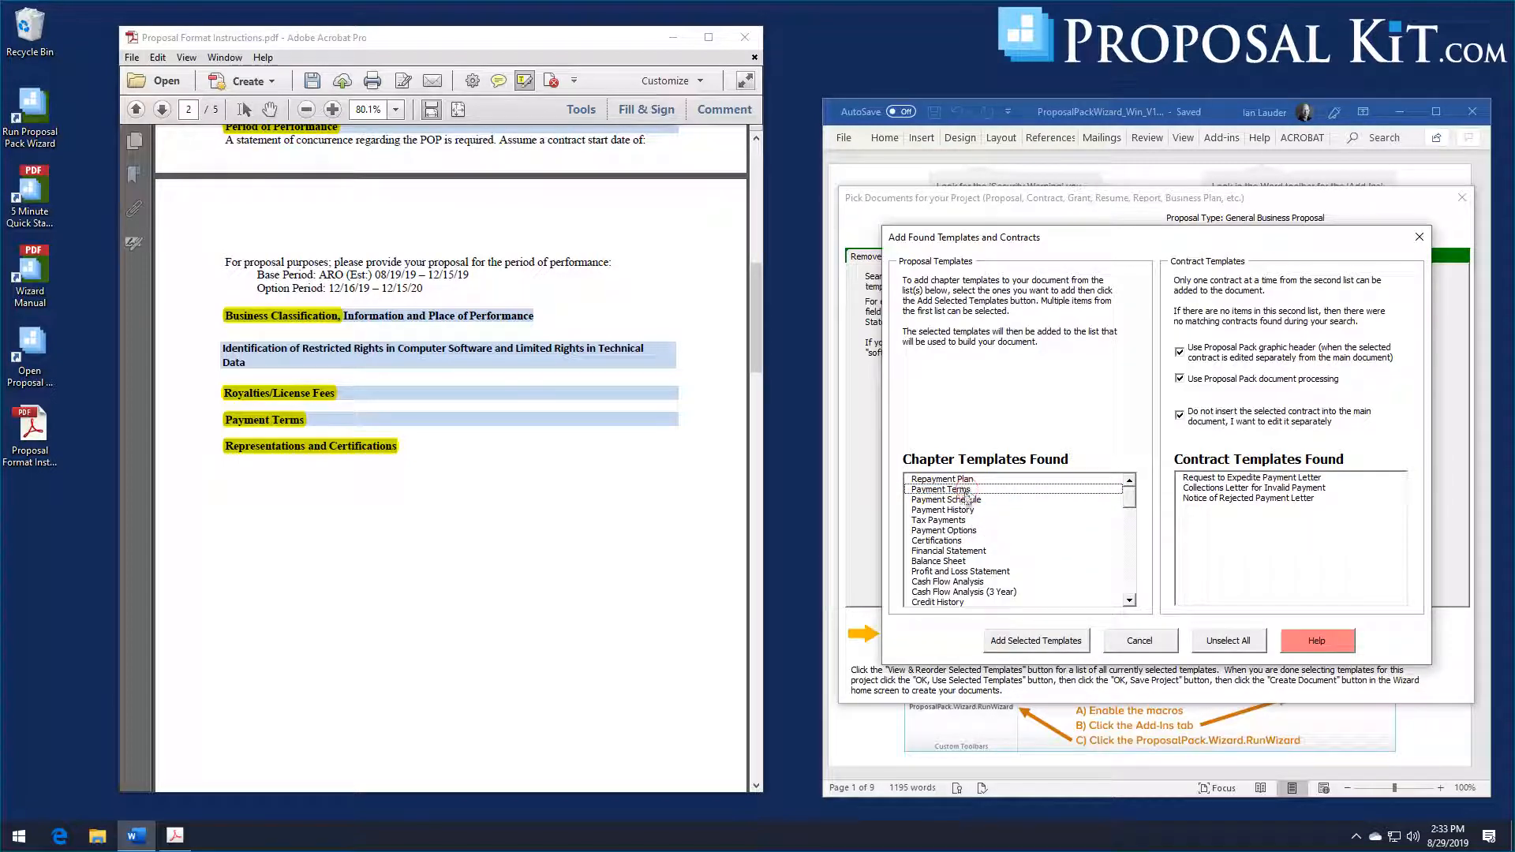
{"action": "left_click", "coordinate": [937, 541]}
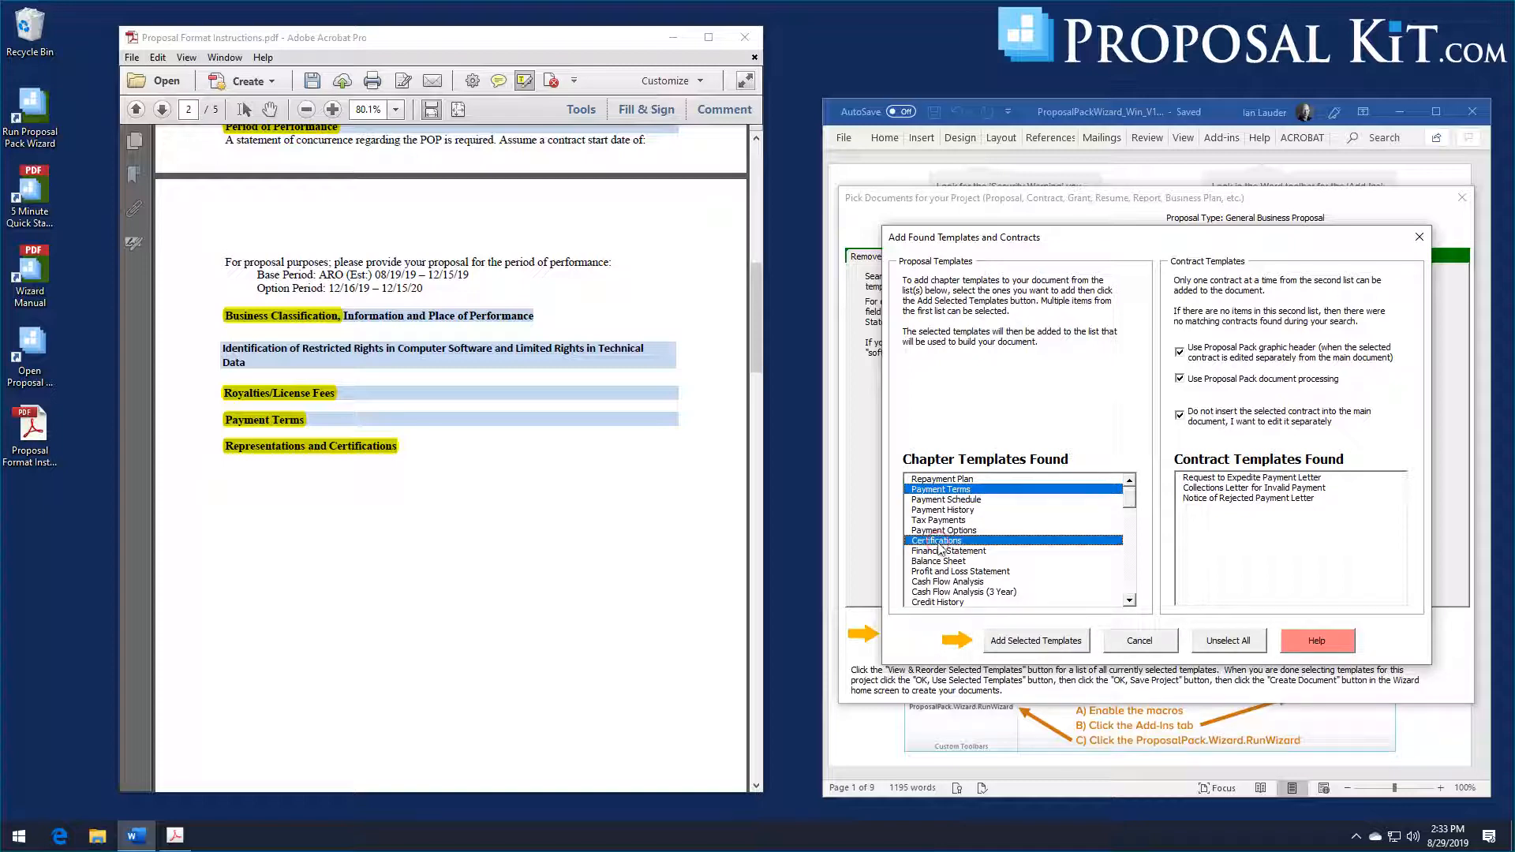
{"action": "left_click", "coordinate": [1023, 643]}
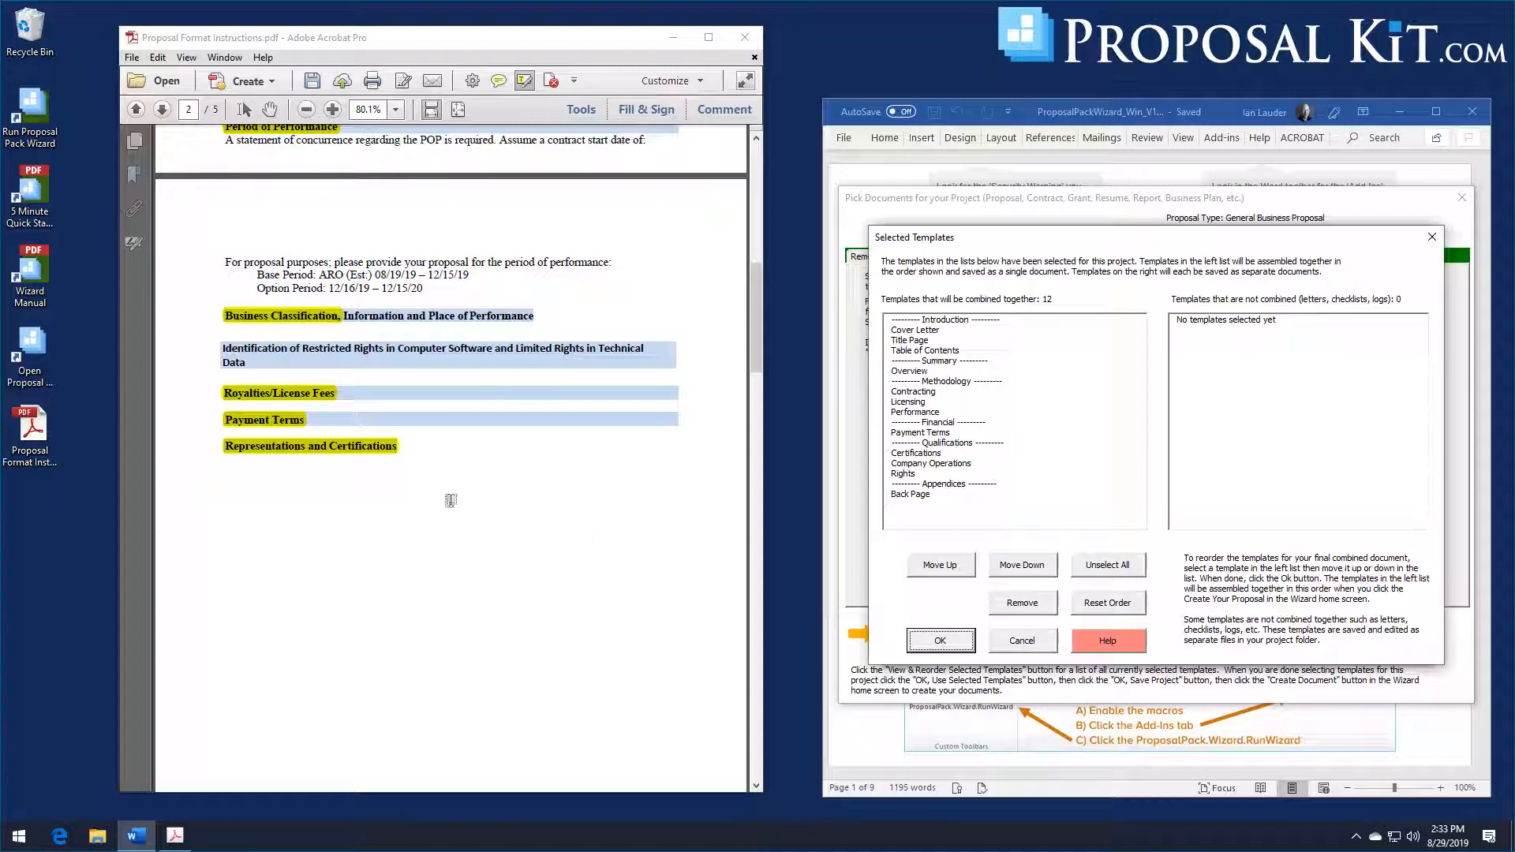
Step: Search the template library for "conflict" or "socio" and add the Conflict Management and Socio-Economic Issues chapter templates to the project
{"action": "scroll", "coordinate": [418, 491], "scroll_direction": "down", "scroll_amount": 10}
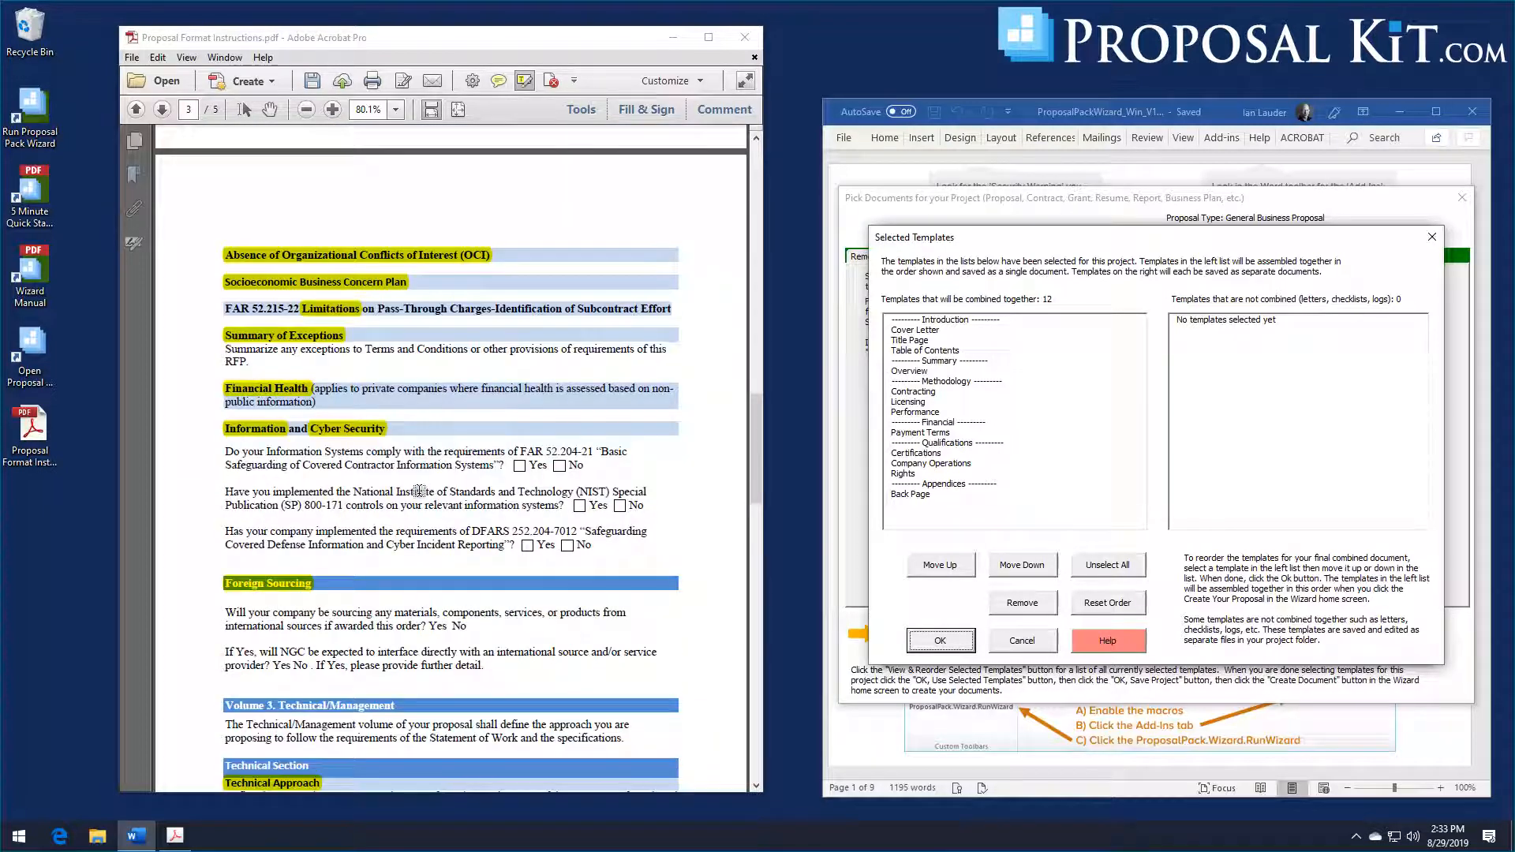
{"action": "scroll", "coordinate": [419, 491], "scroll_direction": "down", "scroll_amount": 2}
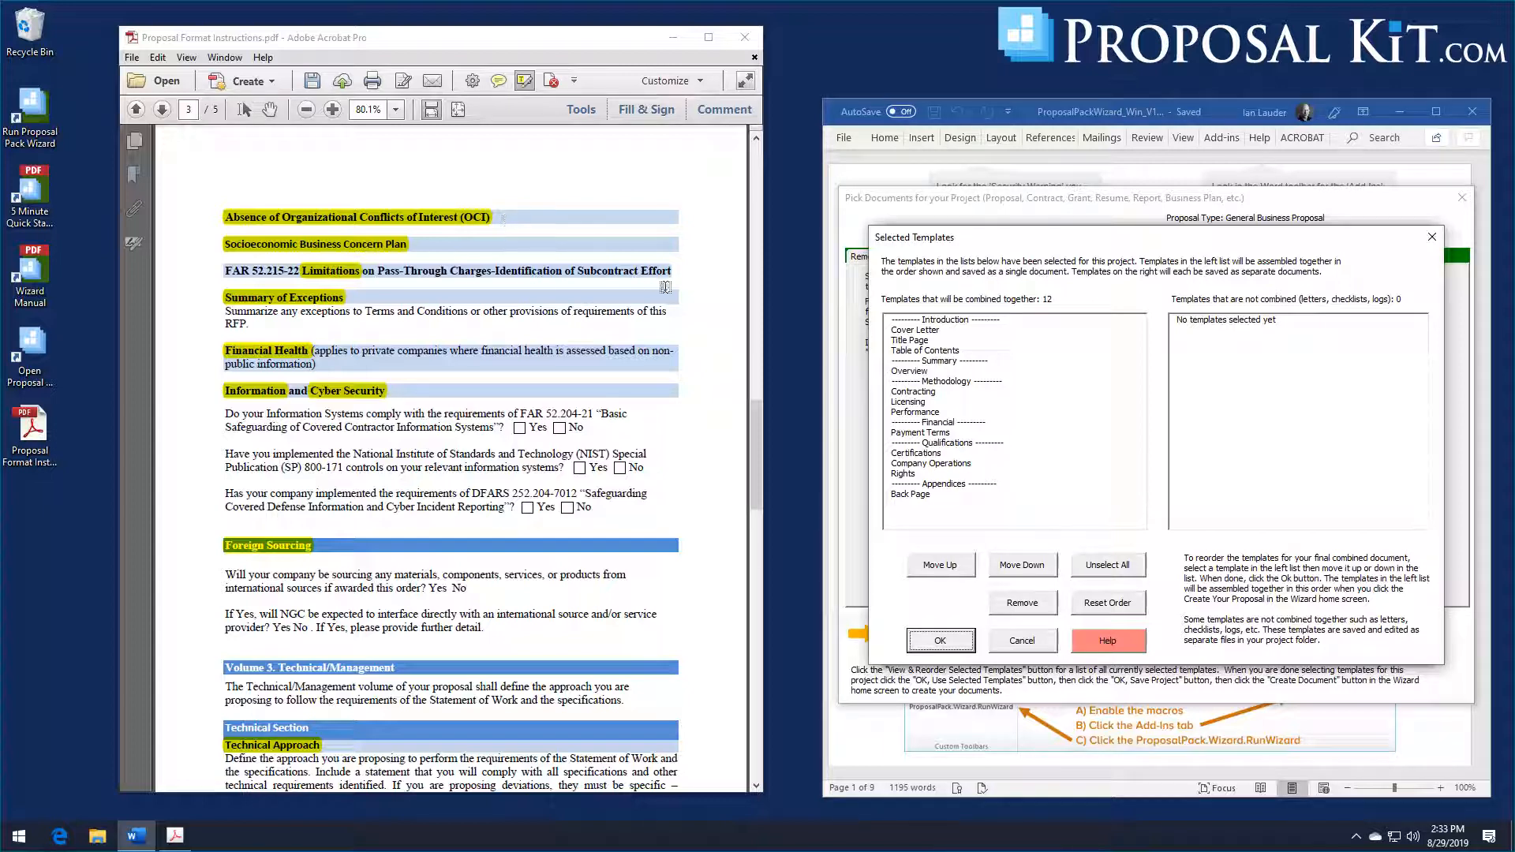
{"action": "left_click", "coordinate": [1026, 643]}
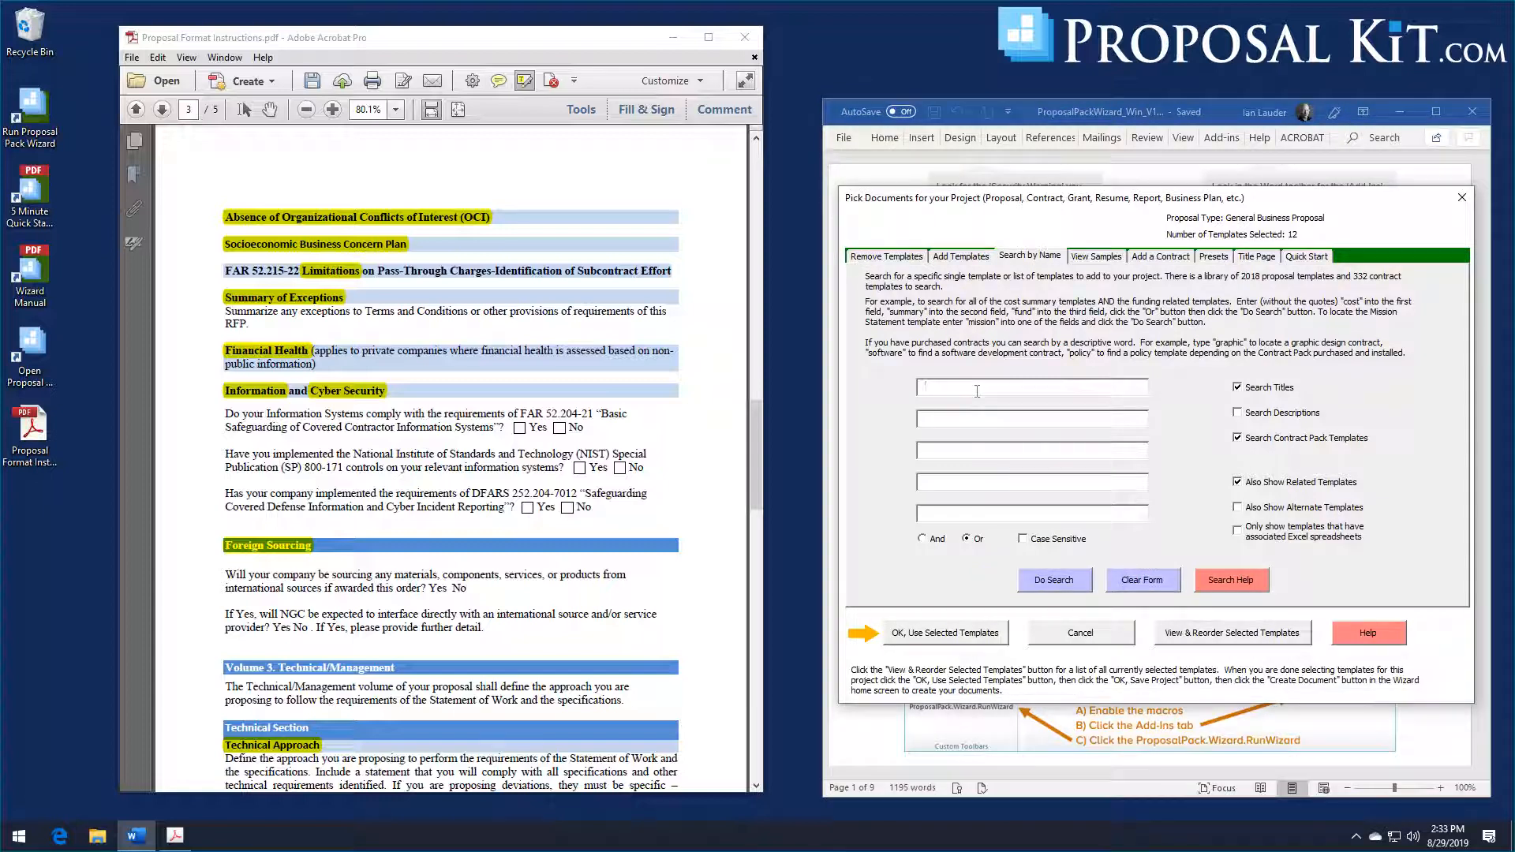
{"action": "type", "text": "conflict"}
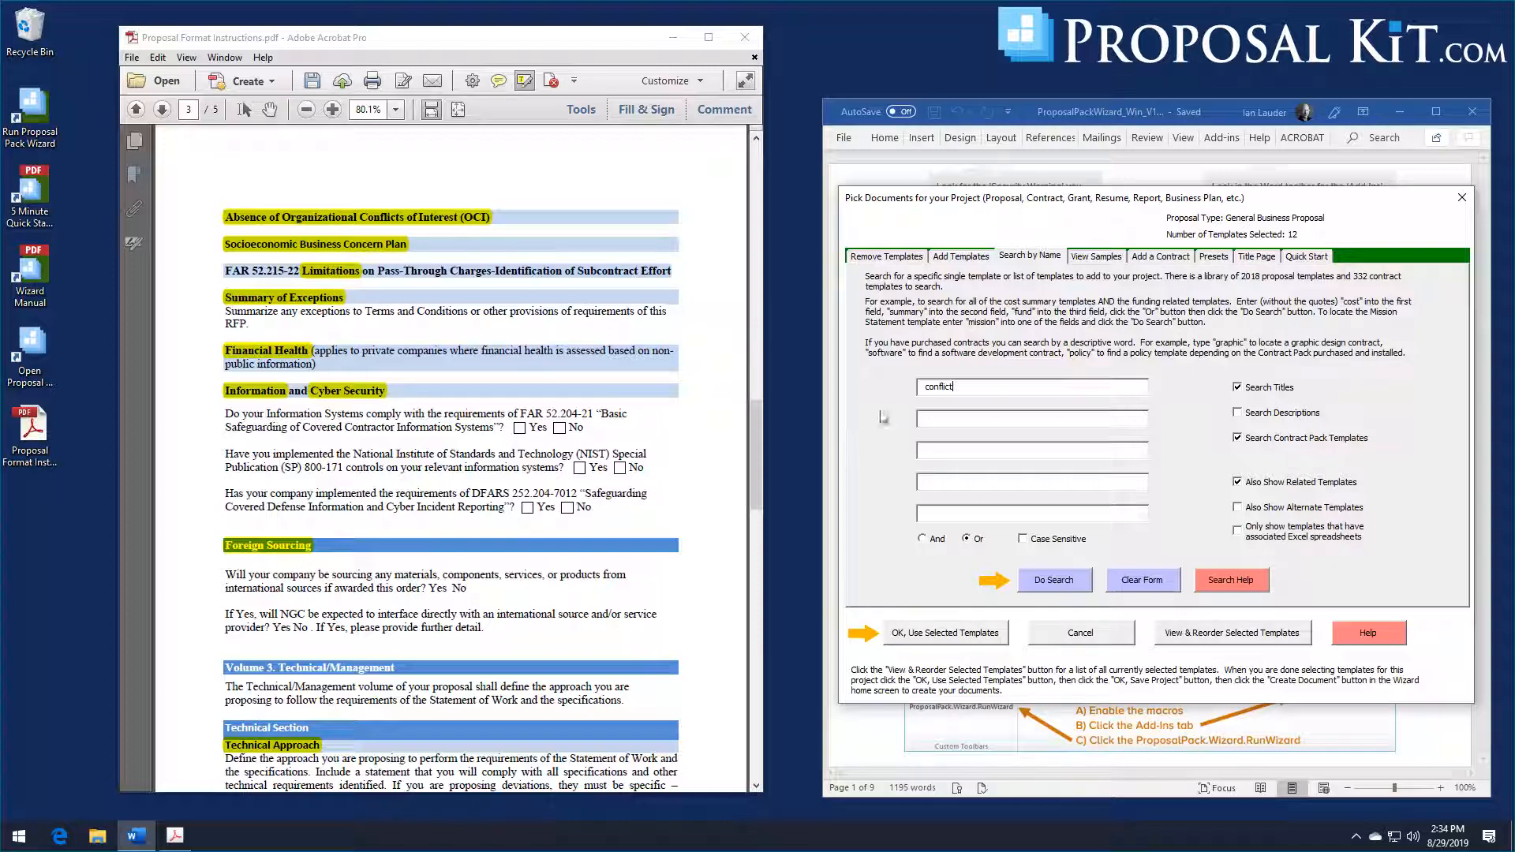
{"action": "left_click", "coordinate": [938, 419]}
{"action": "left_click", "coordinate": [1047, 583]}
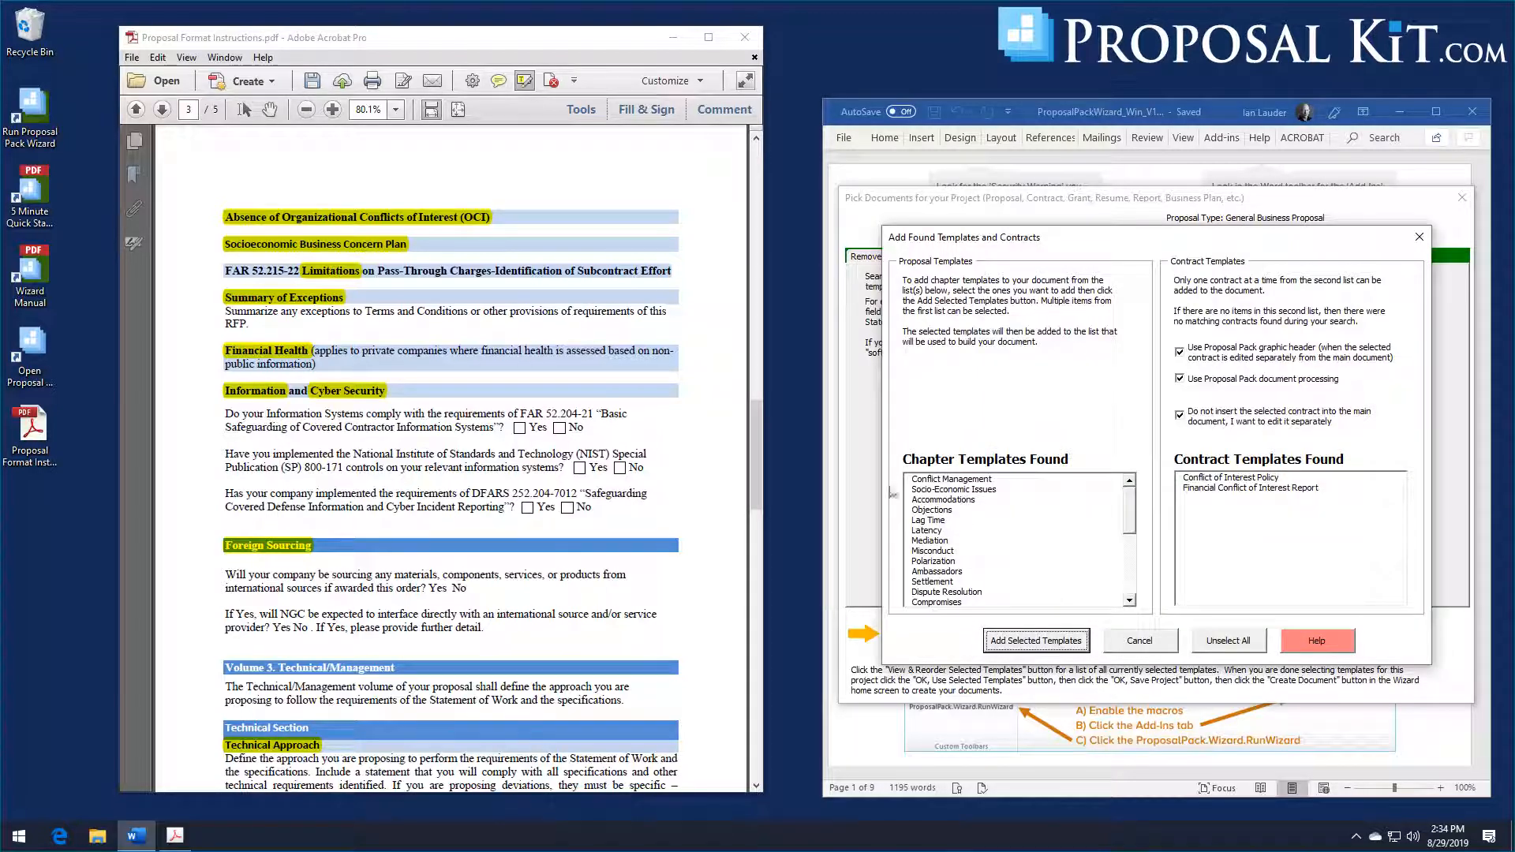
{"action": "left_click", "coordinate": [949, 481]}
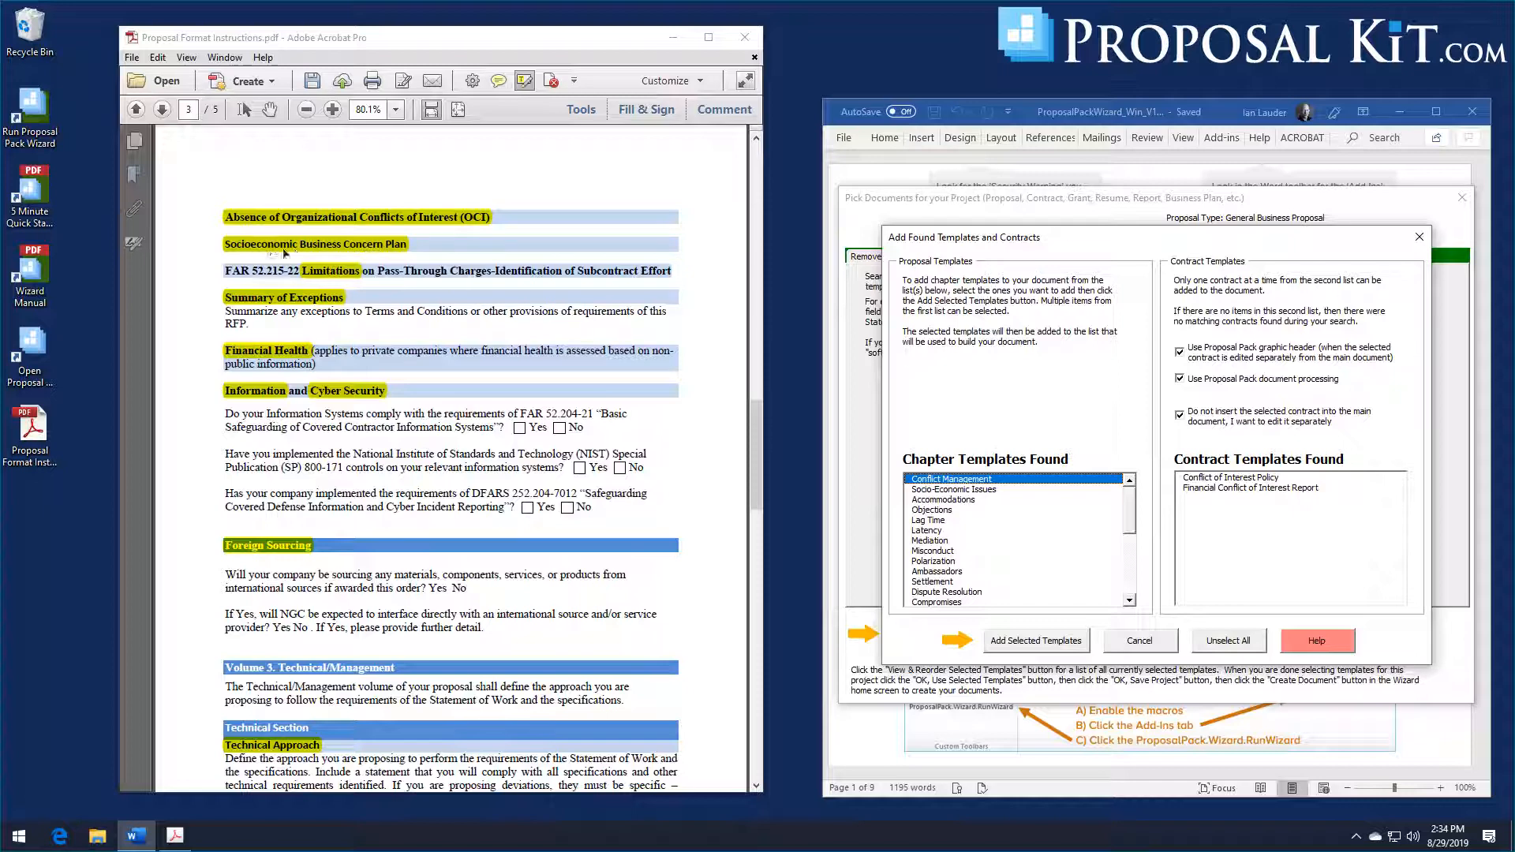
{"action": "left_click", "coordinate": [1046, 643]}
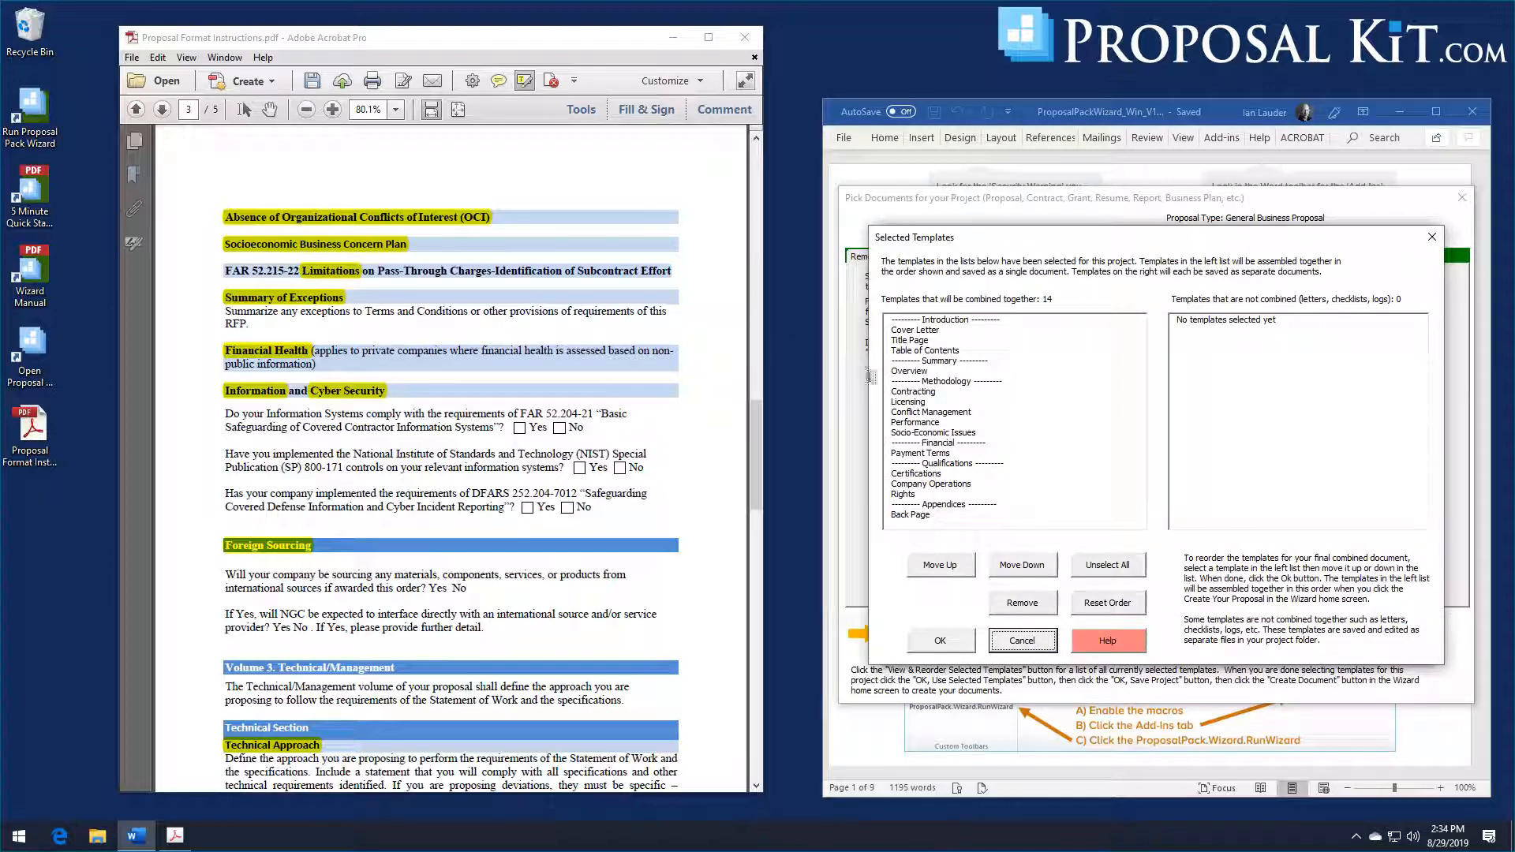
{"action": "left_click", "coordinate": [1016, 647]}
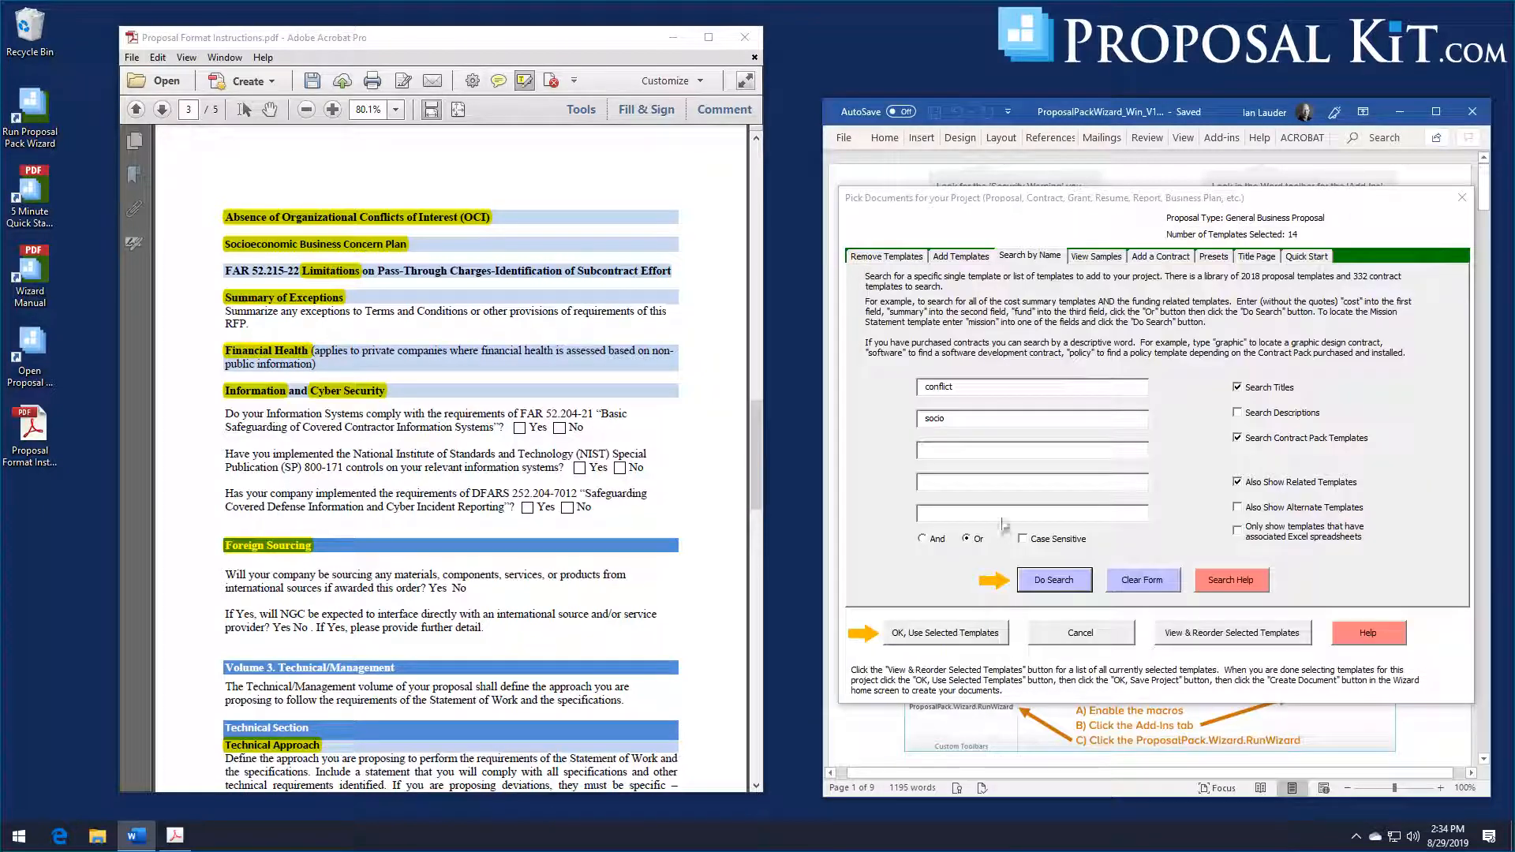
Step: Search the template library for the exceptions and limitations topics and add the Limitations and Exceptions chapter templates to the project
{"action": "left_click", "coordinate": [1002, 391]}
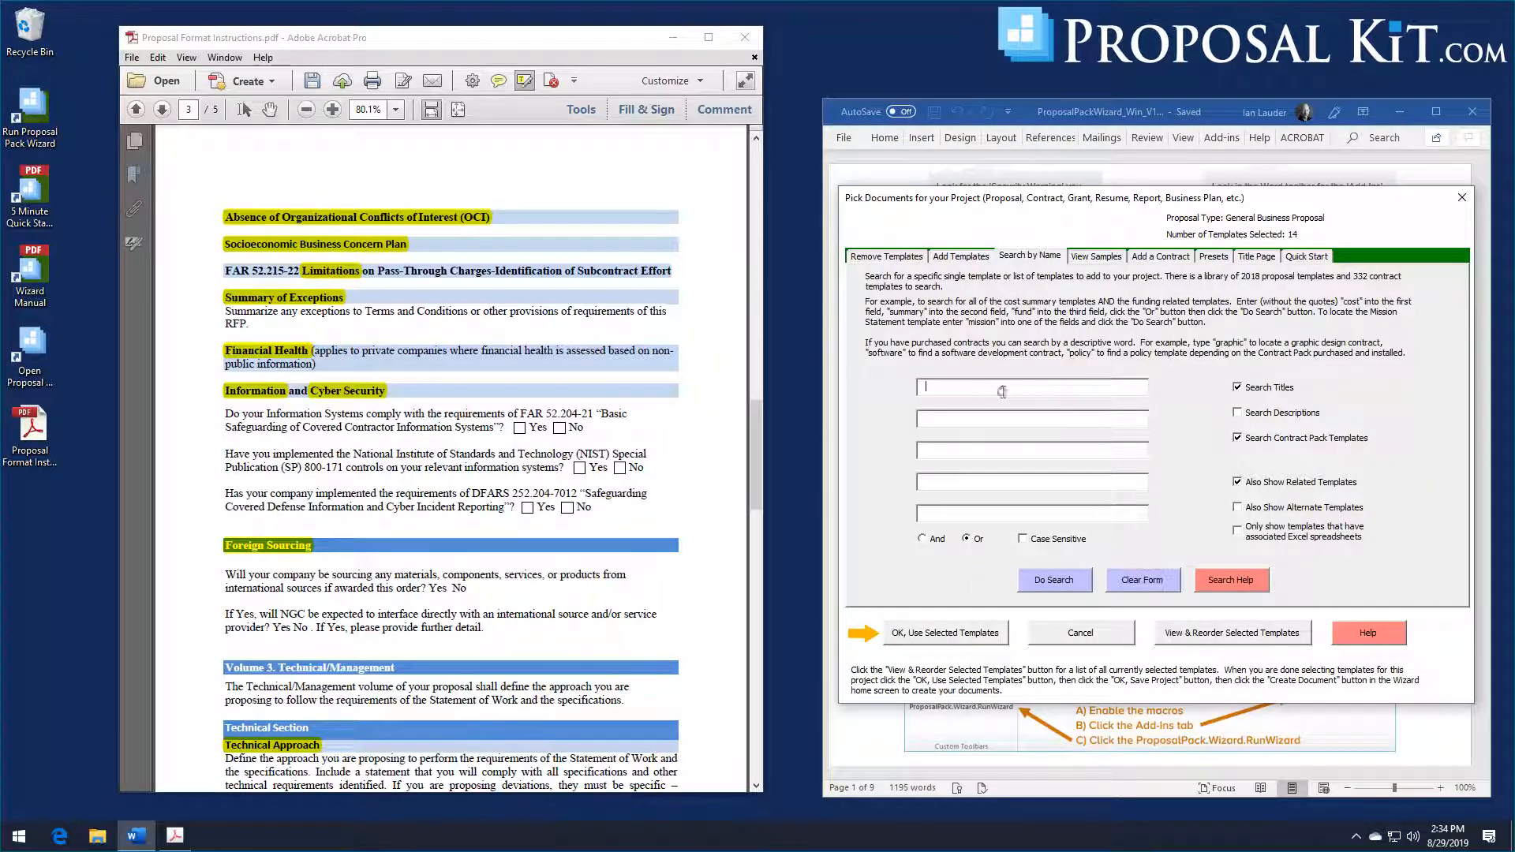
{"action": "type", "text": "exception"}
{"action": "key", "text": "Tab"}
{"action": "type", "text": "limi"}
{"action": "left_click", "coordinate": [1040, 580]}
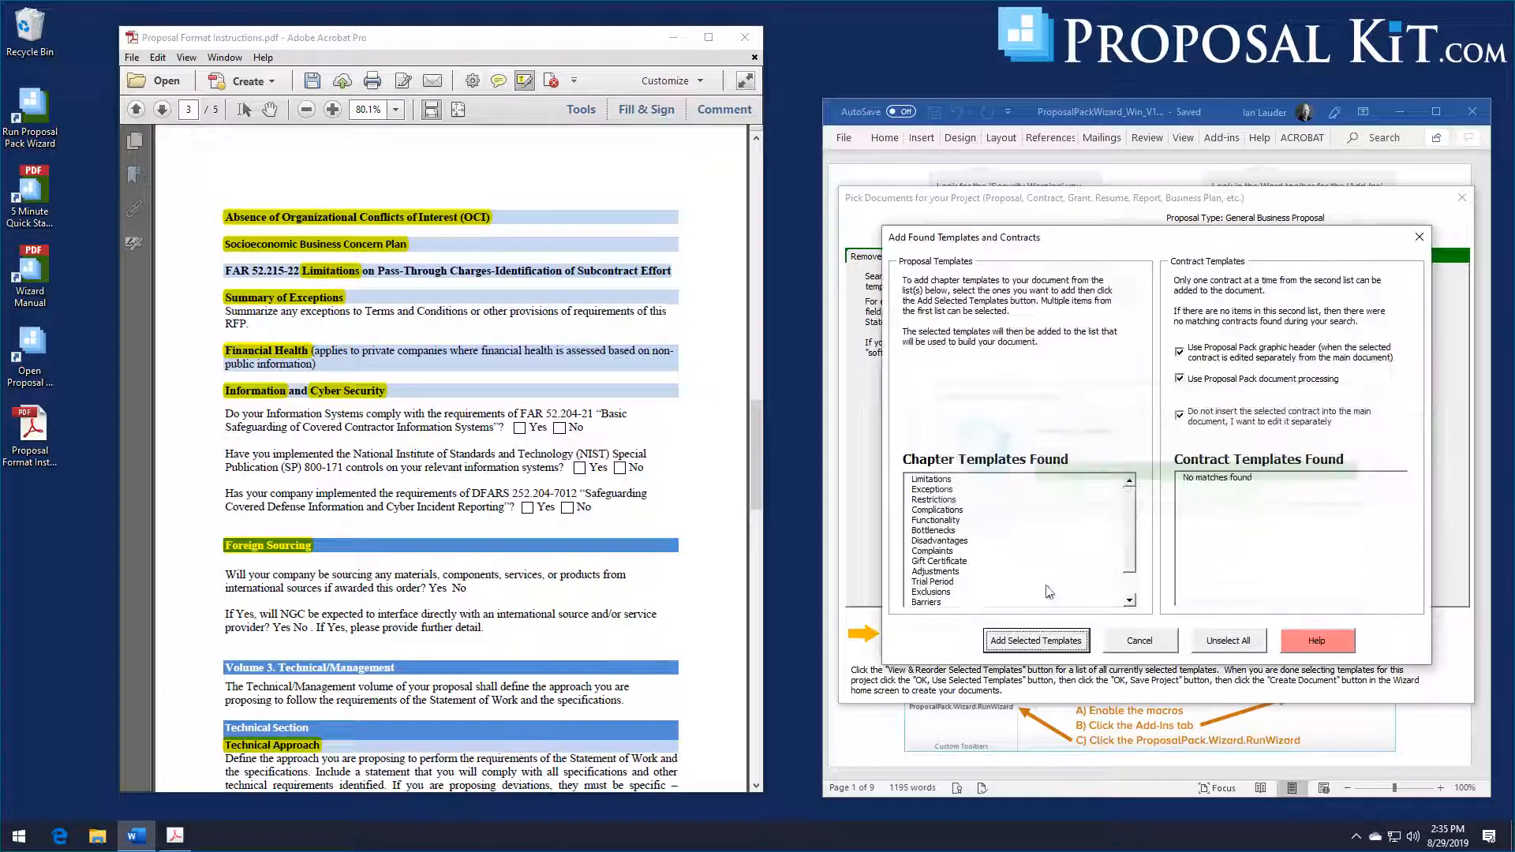
{"action": "left_click", "coordinate": [931, 479]}
{"action": "left_click", "coordinate": [932, 489]}
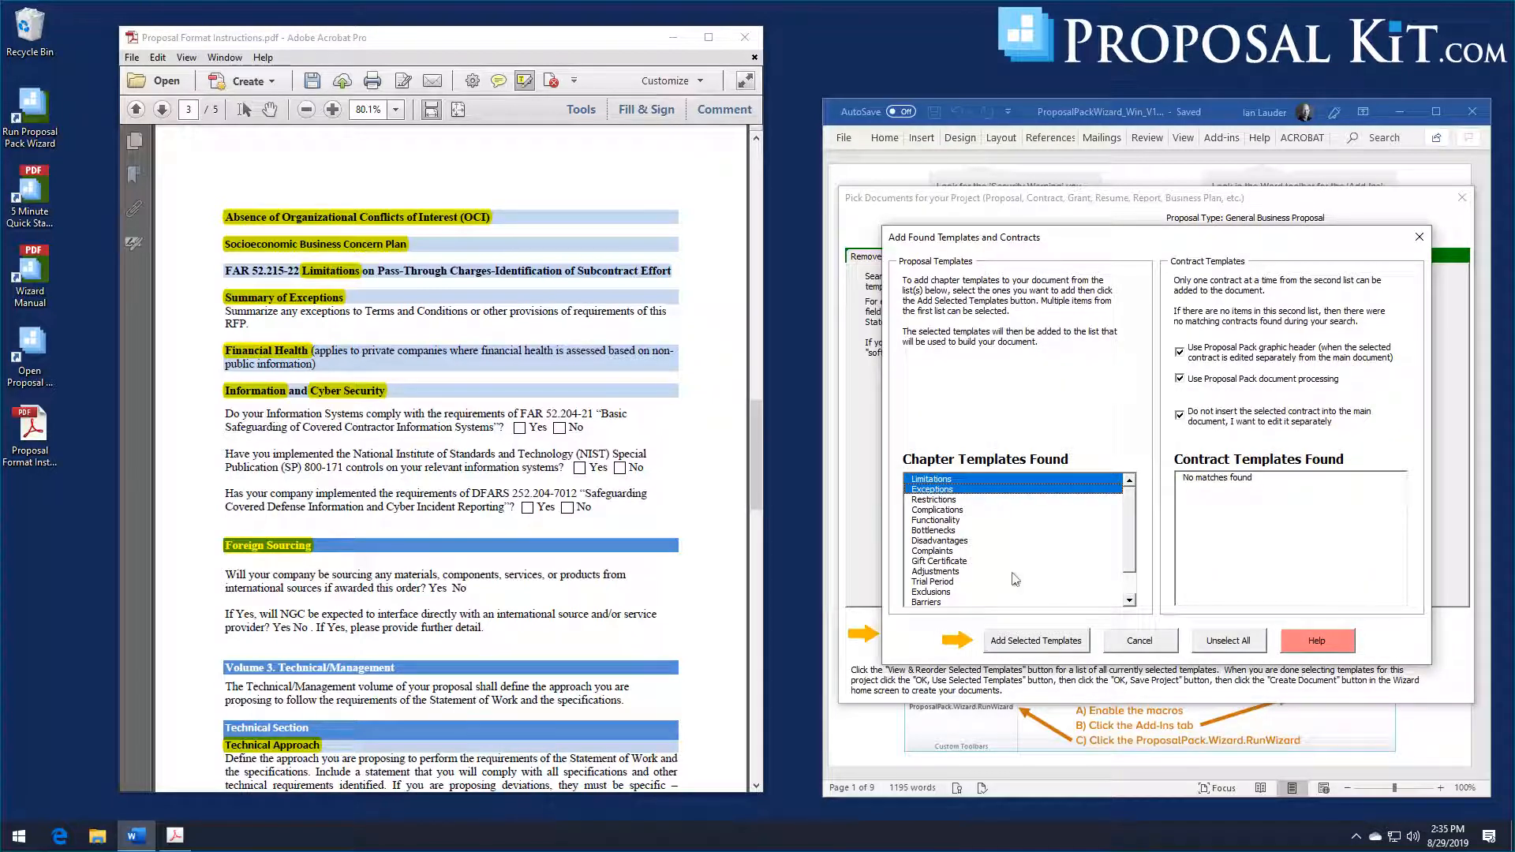
{"action": "left_click", "coordinate": [1023, 646]}
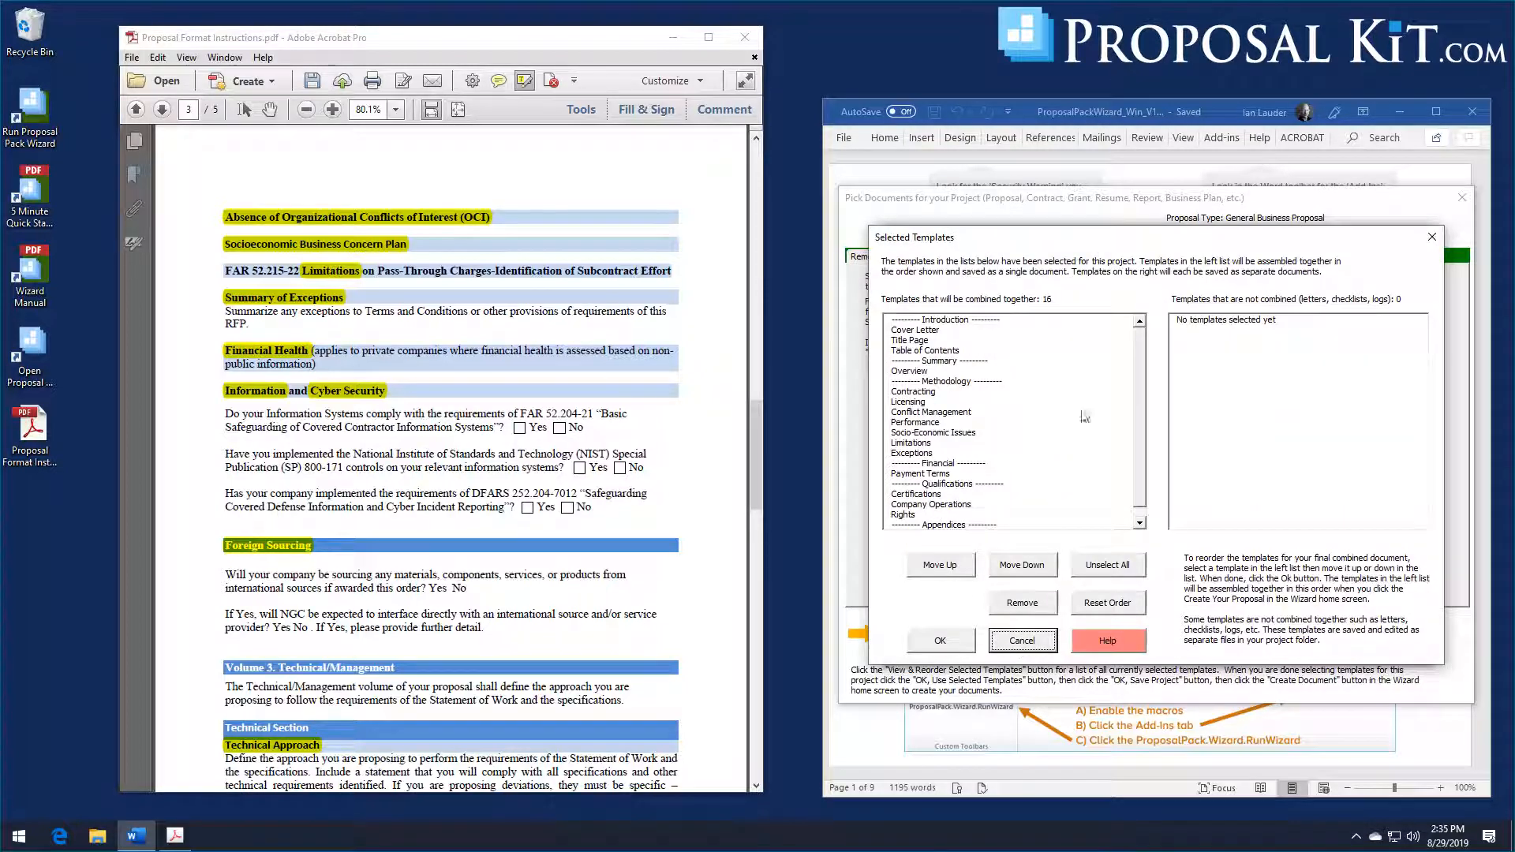
{"action": "scroll", "coordinate": [1141, 442], "scroll_direction": "down", "scroll_amount": 1}
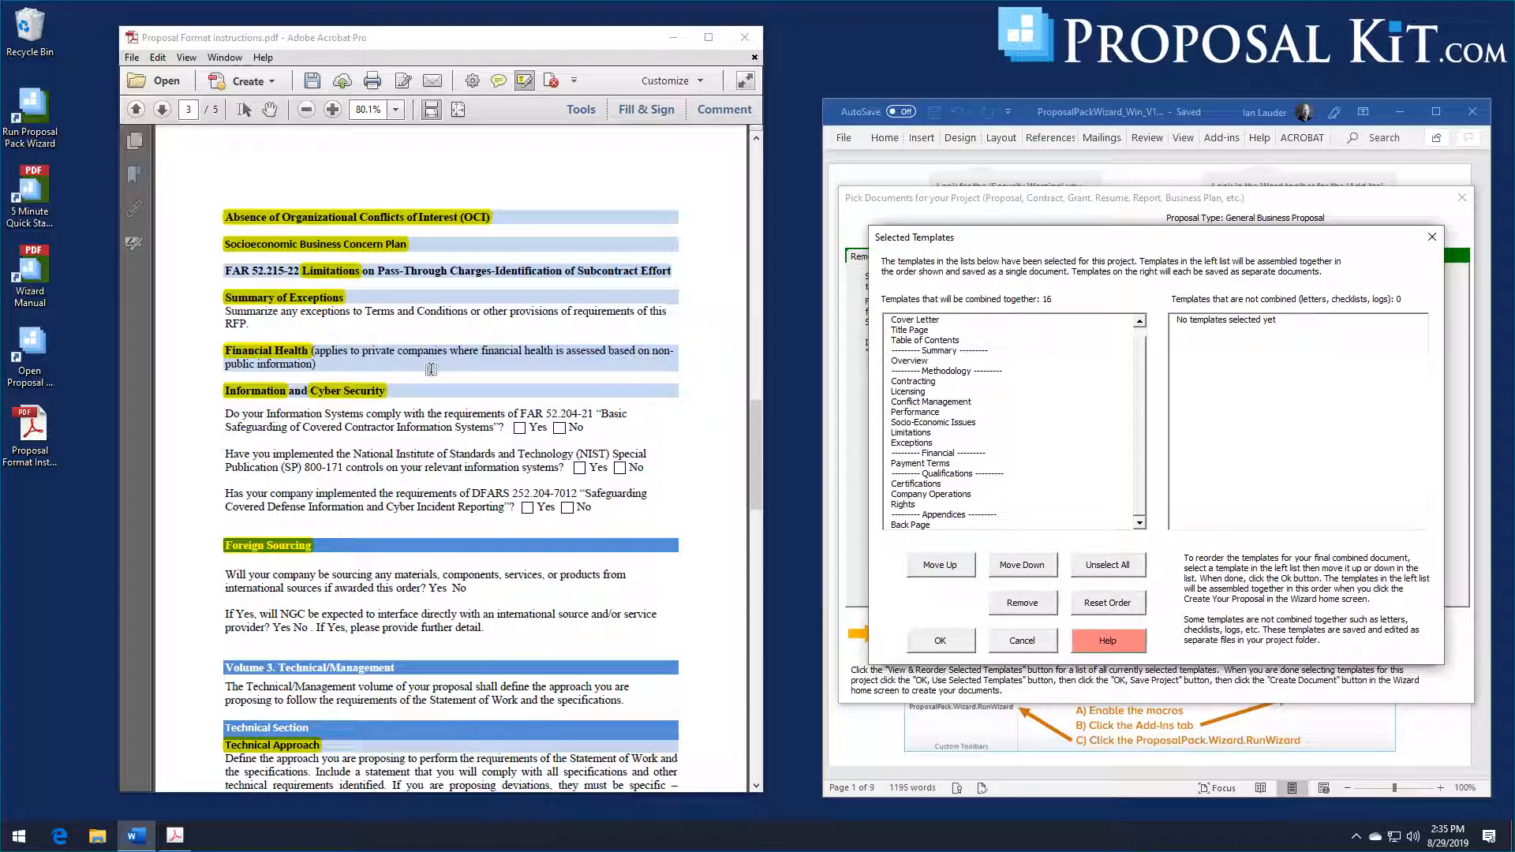
{"action": "left_click", "coordinate": [940, 640]}
Step: Clear the previous search terms and search the template library for "financial", "information" or "cyber"
{"action": "left_click", "coordinate": [1134, 581]}
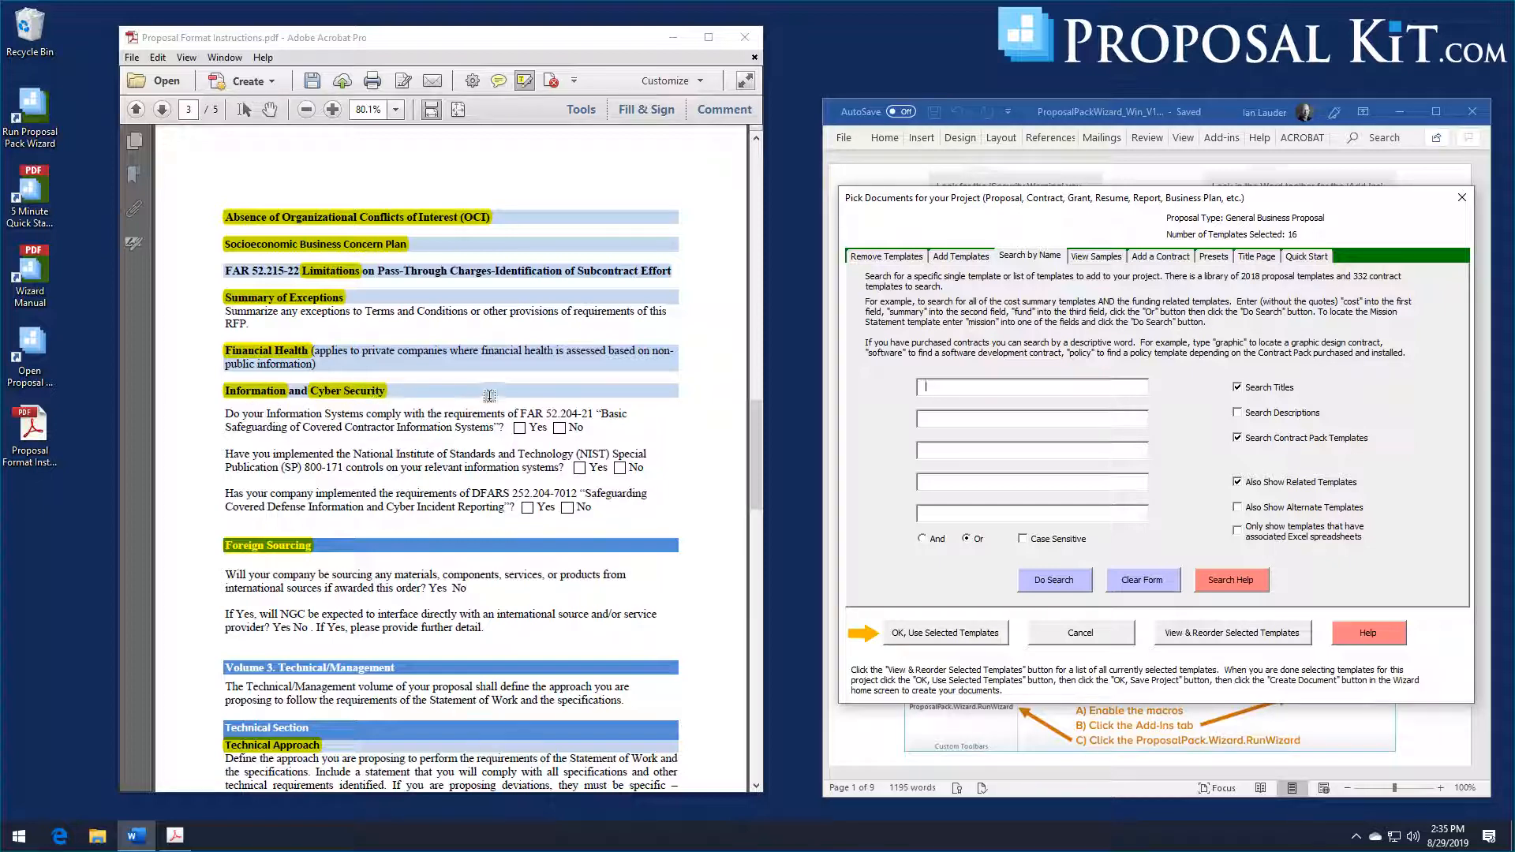
{"action": "left_click", "coordinate": [919, 387]}
{"action": "type", "text": "finanicial"}
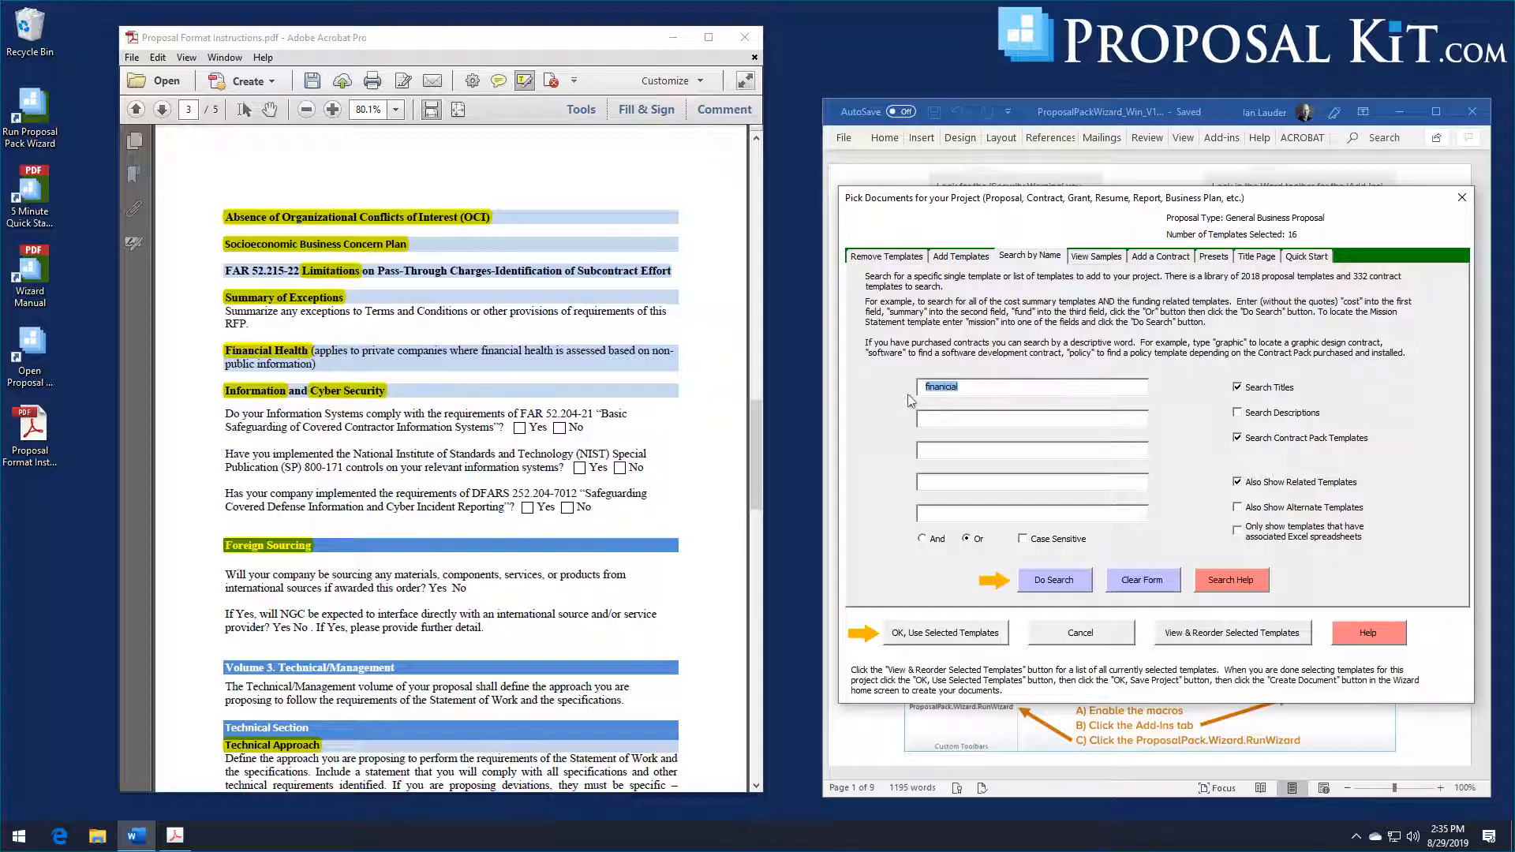
{"action": "key", "text": "BackSpace"}
{"action": "type", "text": "fi"}
{"action": "type", "text": "information"}
{"action": "type", "text": "cyber"}
{"action": "left_click", "coordinate": [1054, 578]}
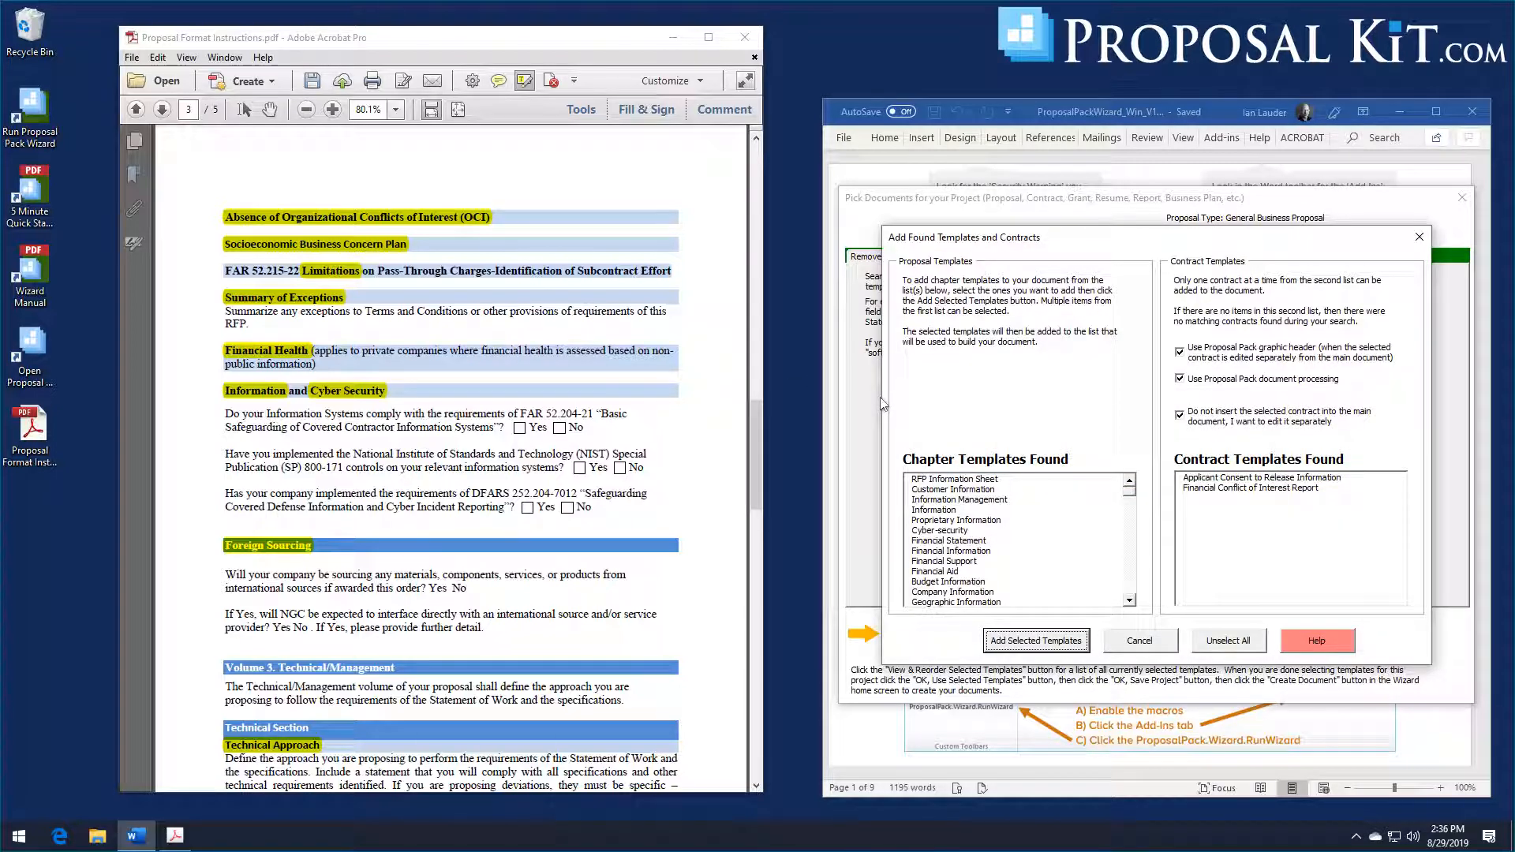
Step: Add the Financial Information, Information and Cyber-security chapter templates from the found templates to the project
{"action": "left_click", "coordinate": [1005, 552]}
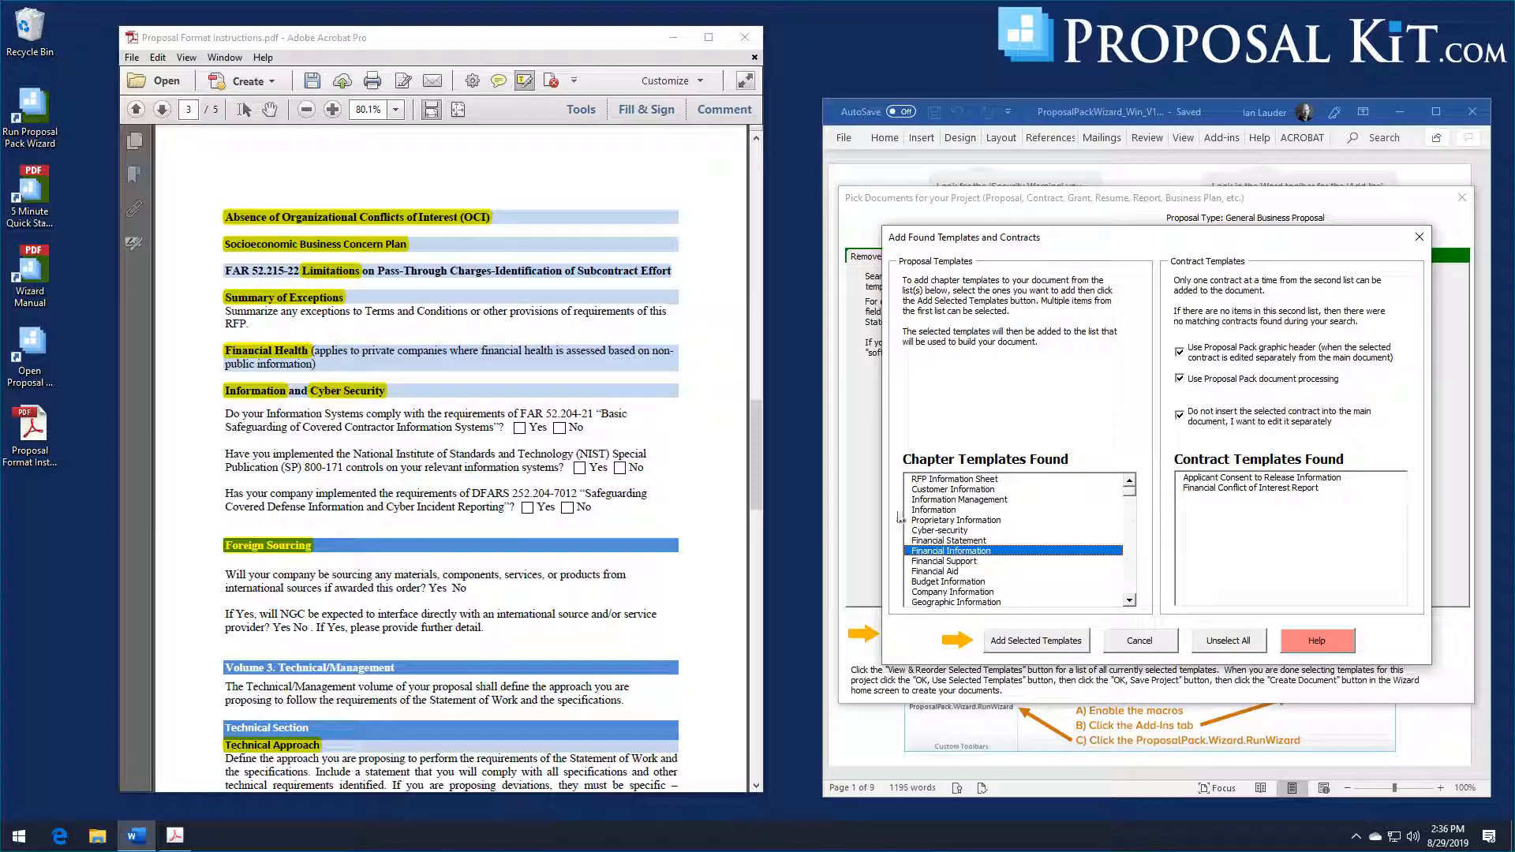
{"action": "left_click", "coordinate": [940, 511]}
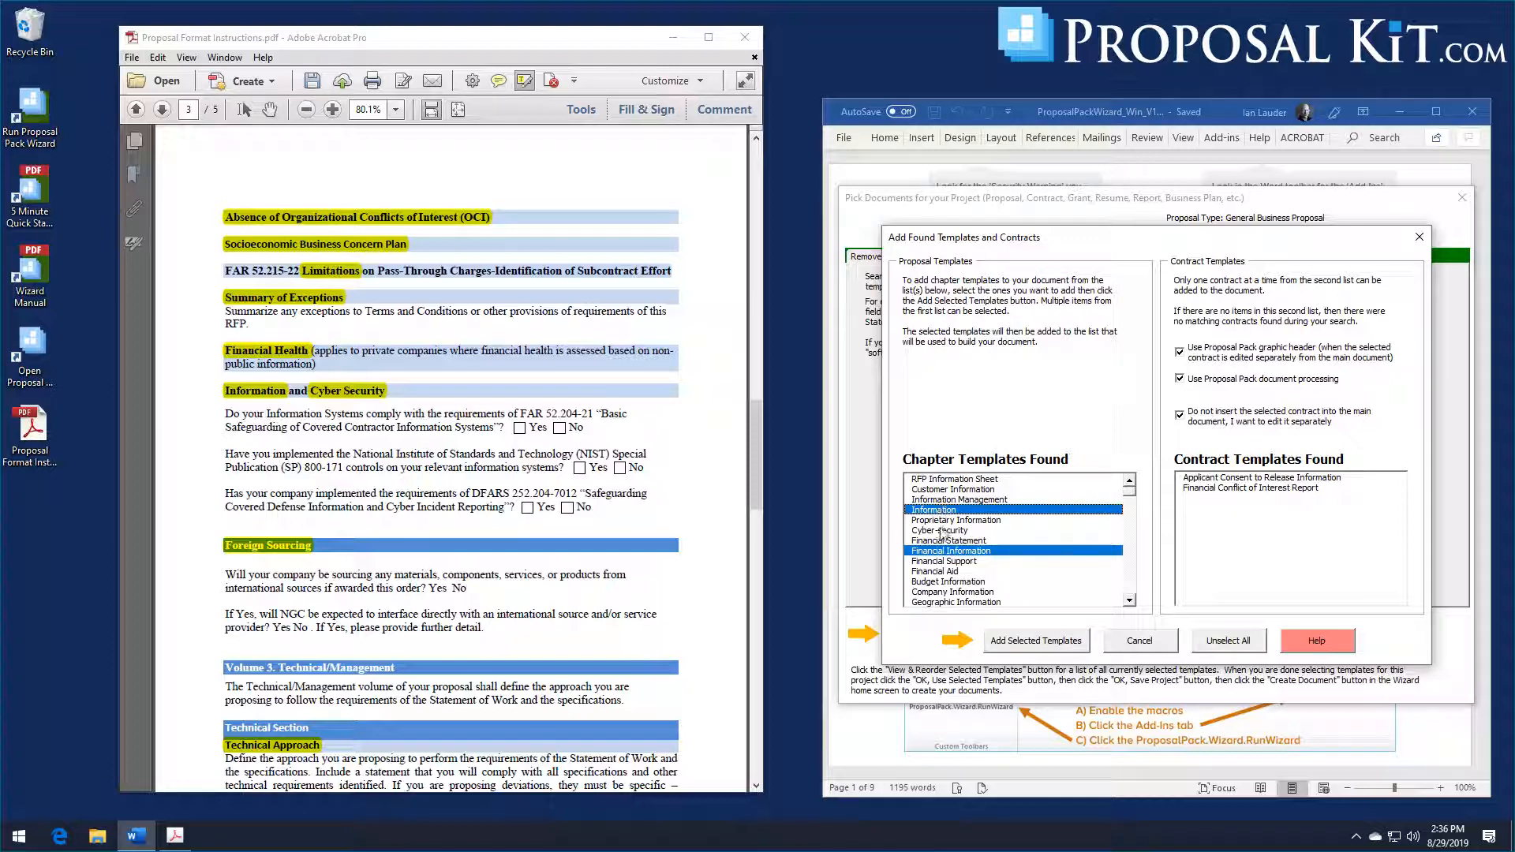
{"action": "left_click", "coordinate": [942, 532]}
{"action": "left_click", "coordinate": [1054, 641]}
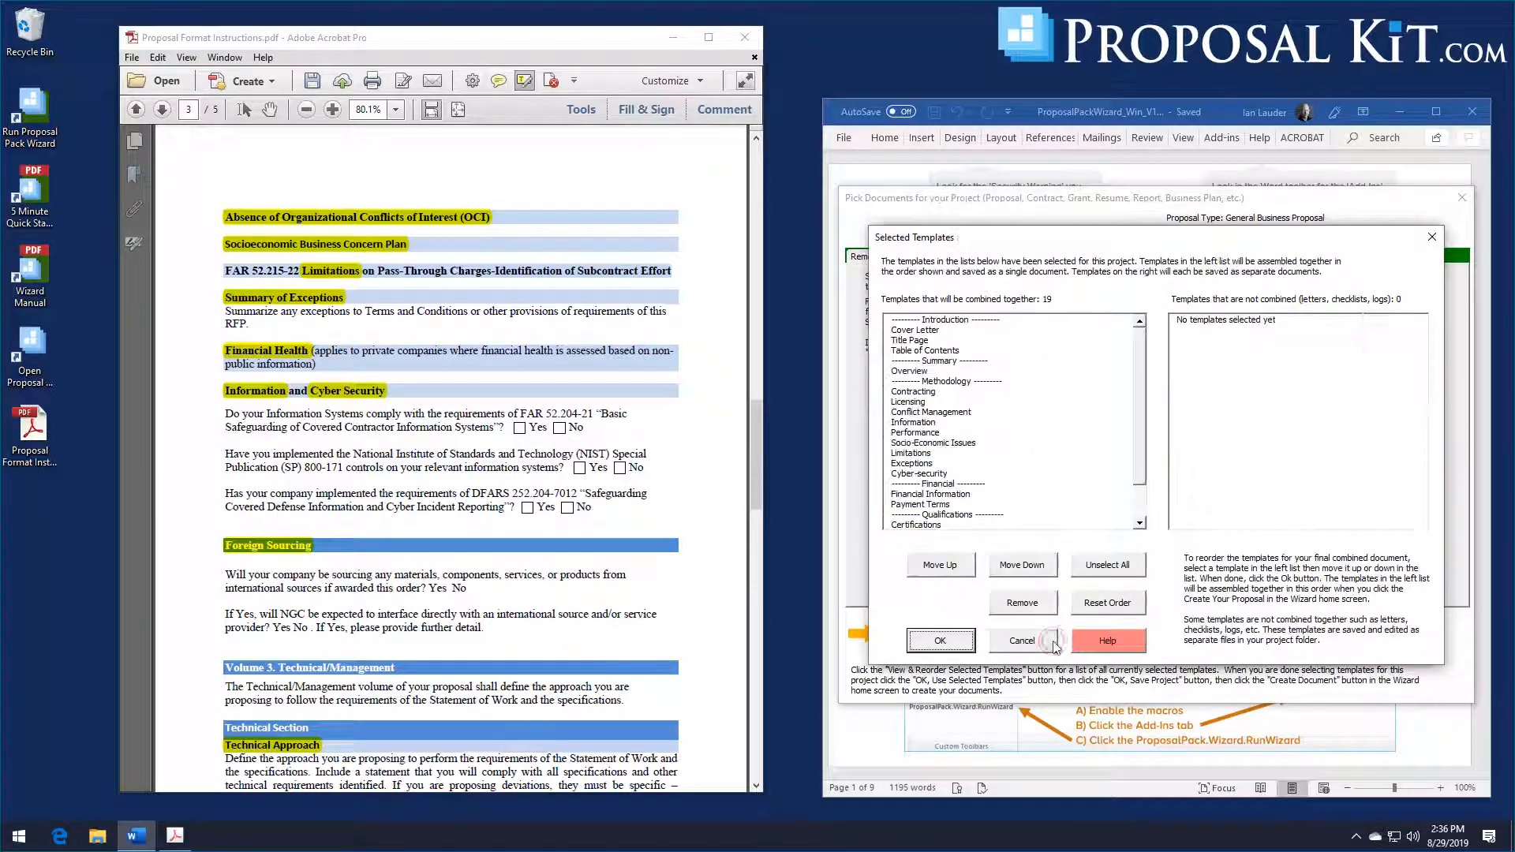
{"action": "scroll", "coordinate": [396, 411], "scroll_direction": "down", "scroll_amount": 3}
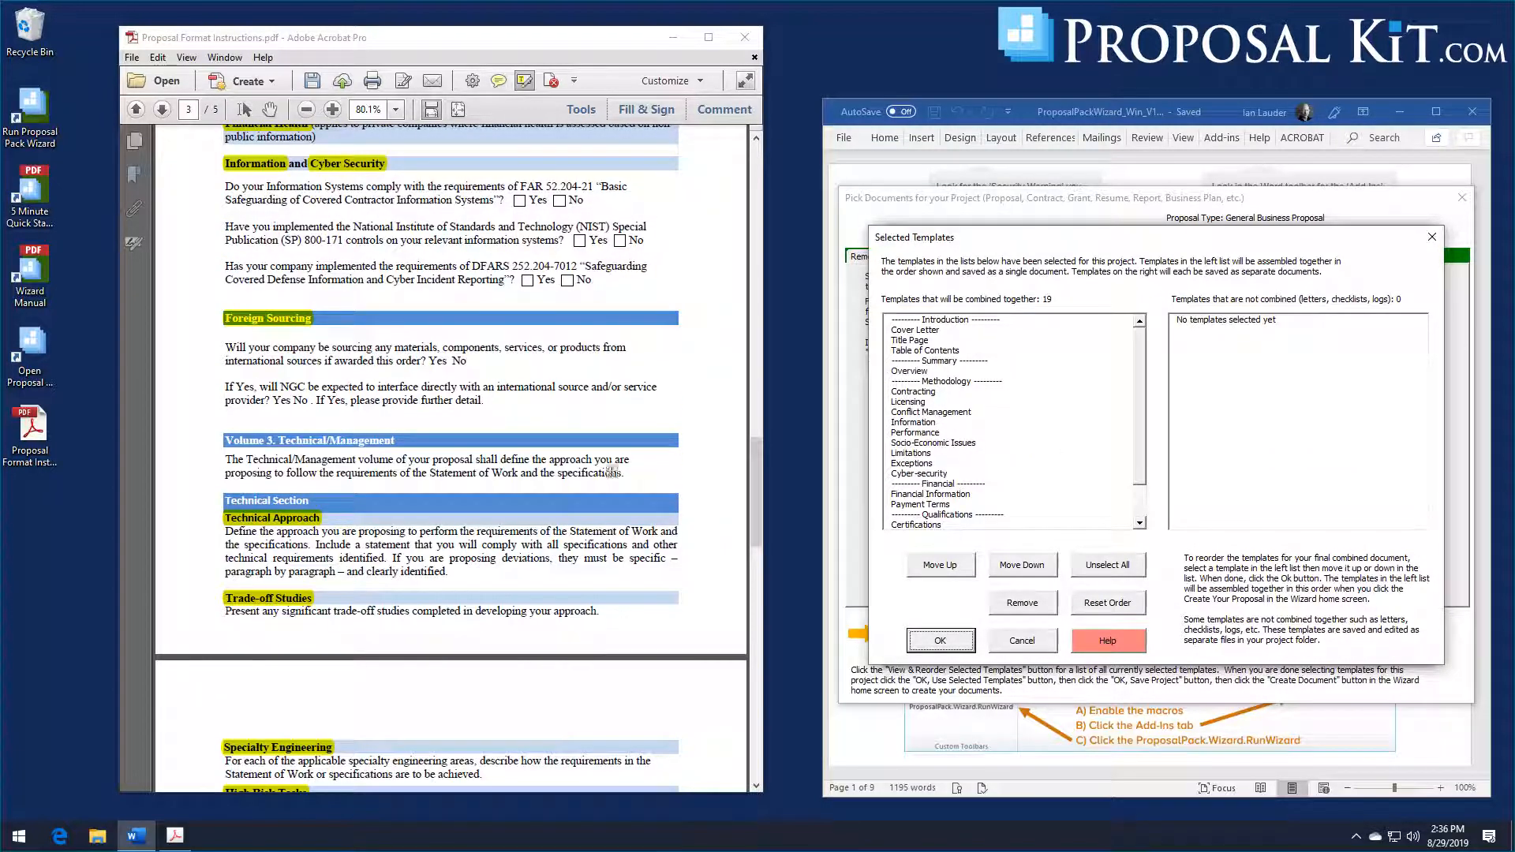
{"action": "left_click", "coordinate": [940, 641]}
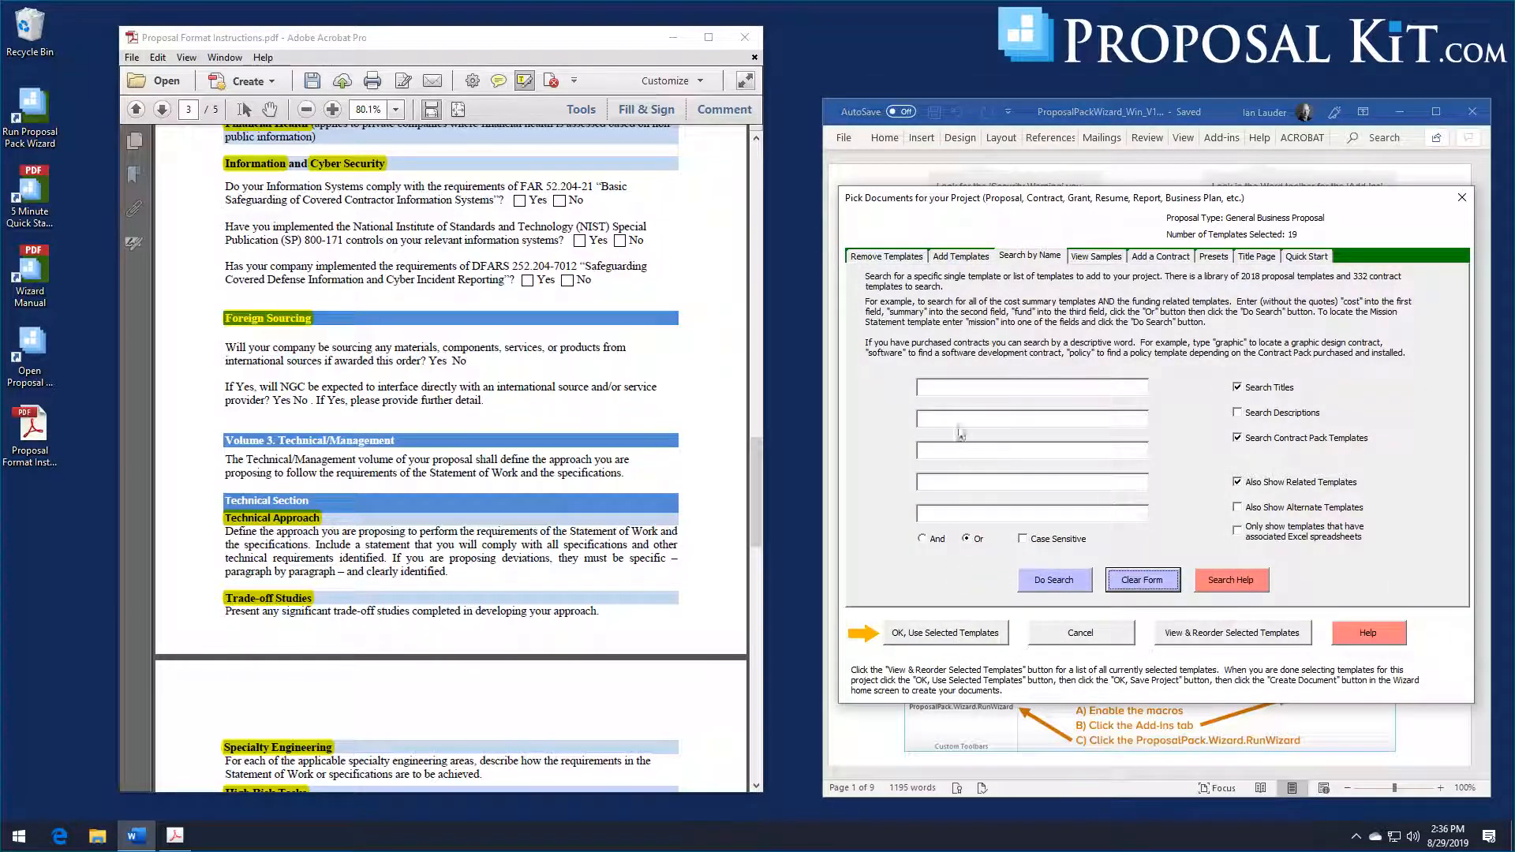
Step: Search the template library for "sourcing", "approach" or "studies", following the RFP's Foreign Sourcing, Technical Approach and Trade-off Studies headings
{"action": "left_click", "coordinate": [953, 386]}
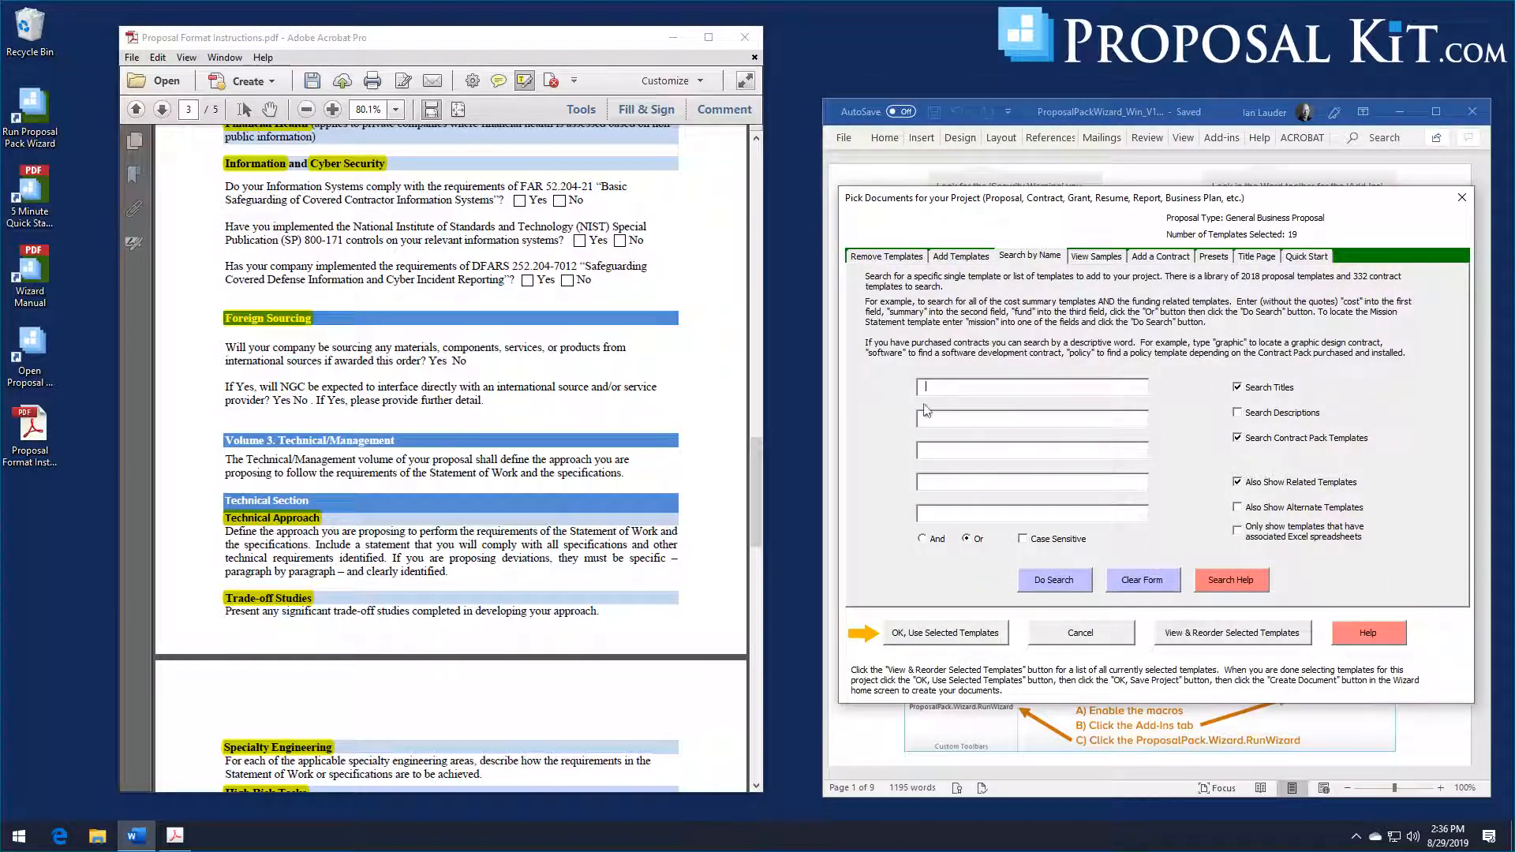
{"action": "type", "text": "sourcing"}
{"action": "scroll", "coordinate": [337, 474], "scroll_direction": "down", "scroll_amount": 1}
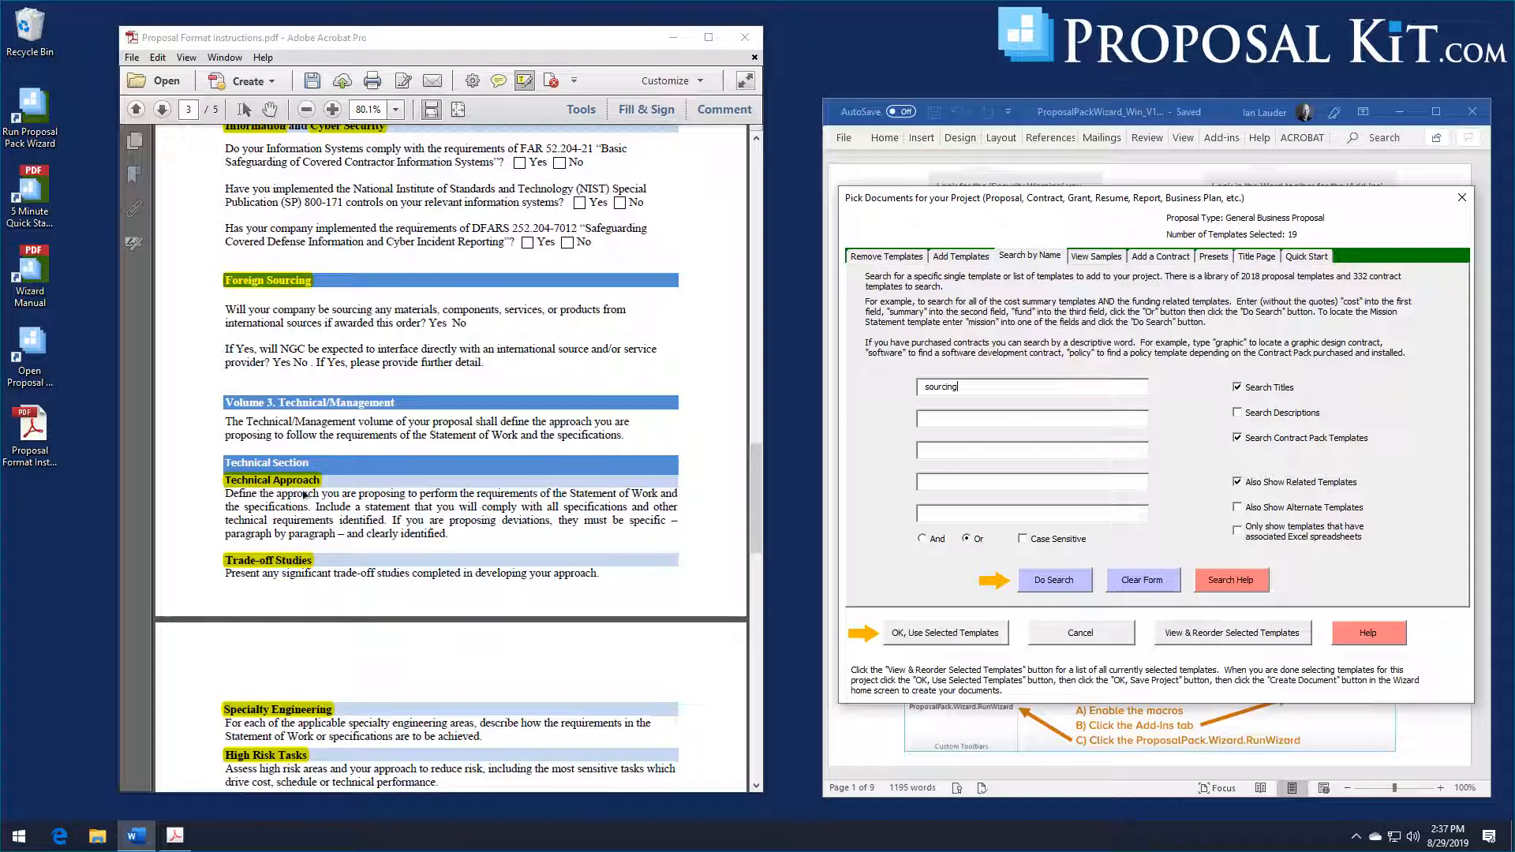
{"action": "scroll", "coordinate": [386, 472], "scroll_direction": "down", "scroll_amount": 1}
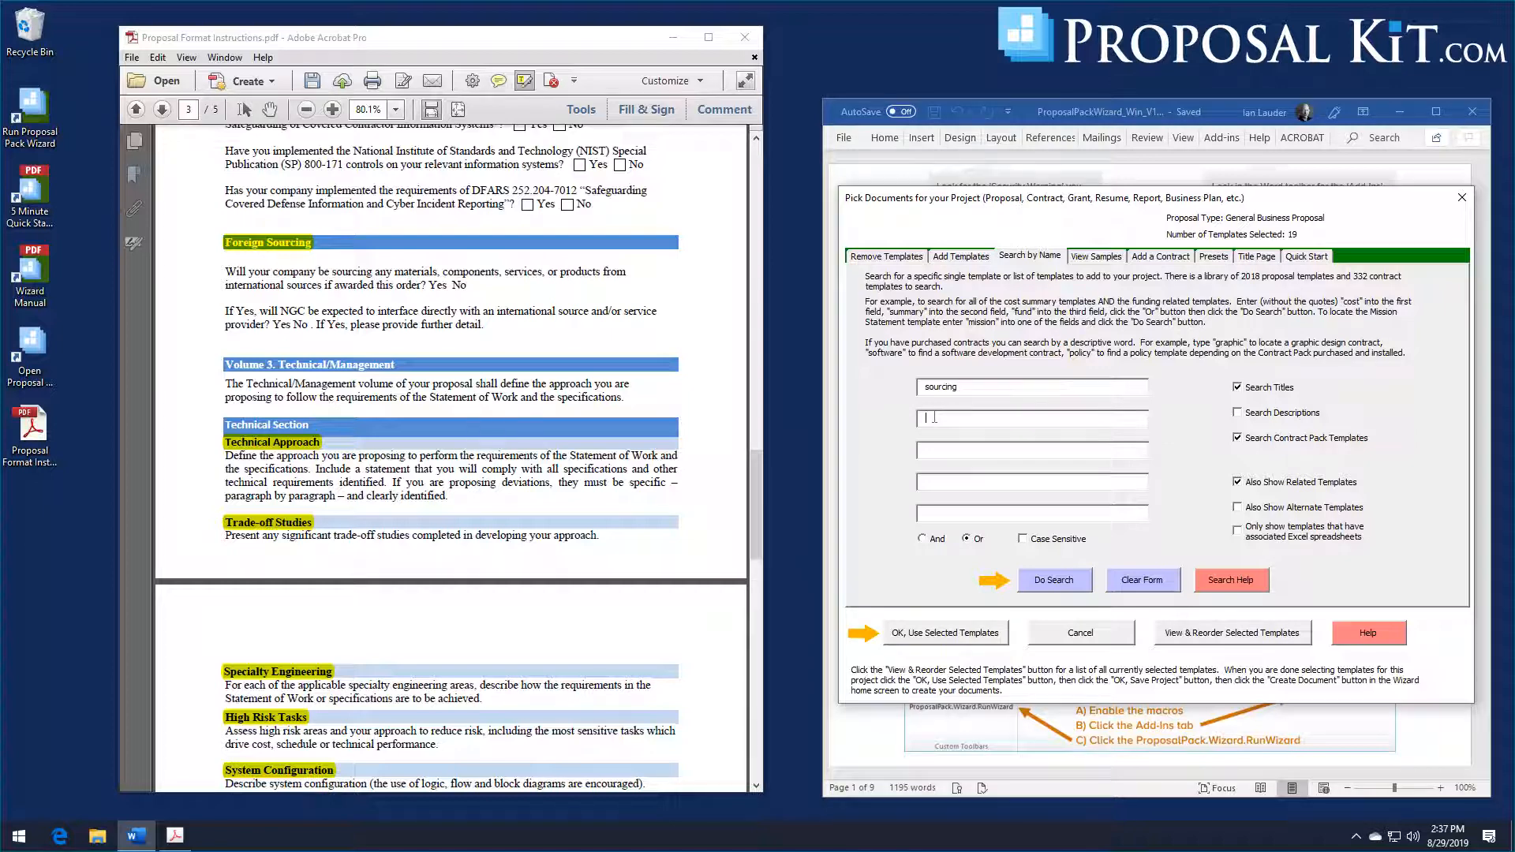
{"action": "type", "text": "approach"}
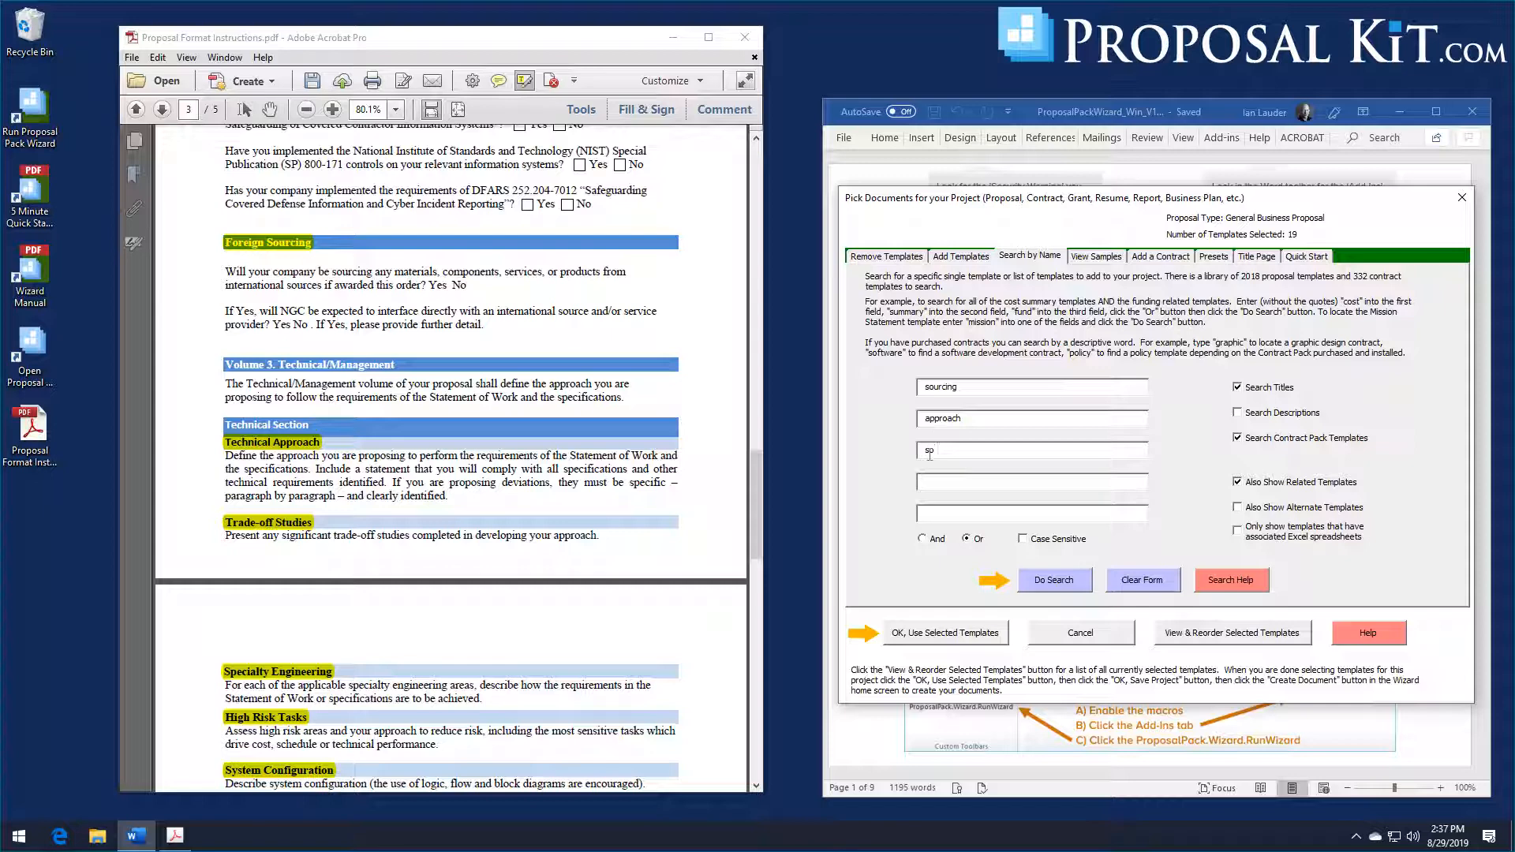
{"action": "key", "text": "Return"}
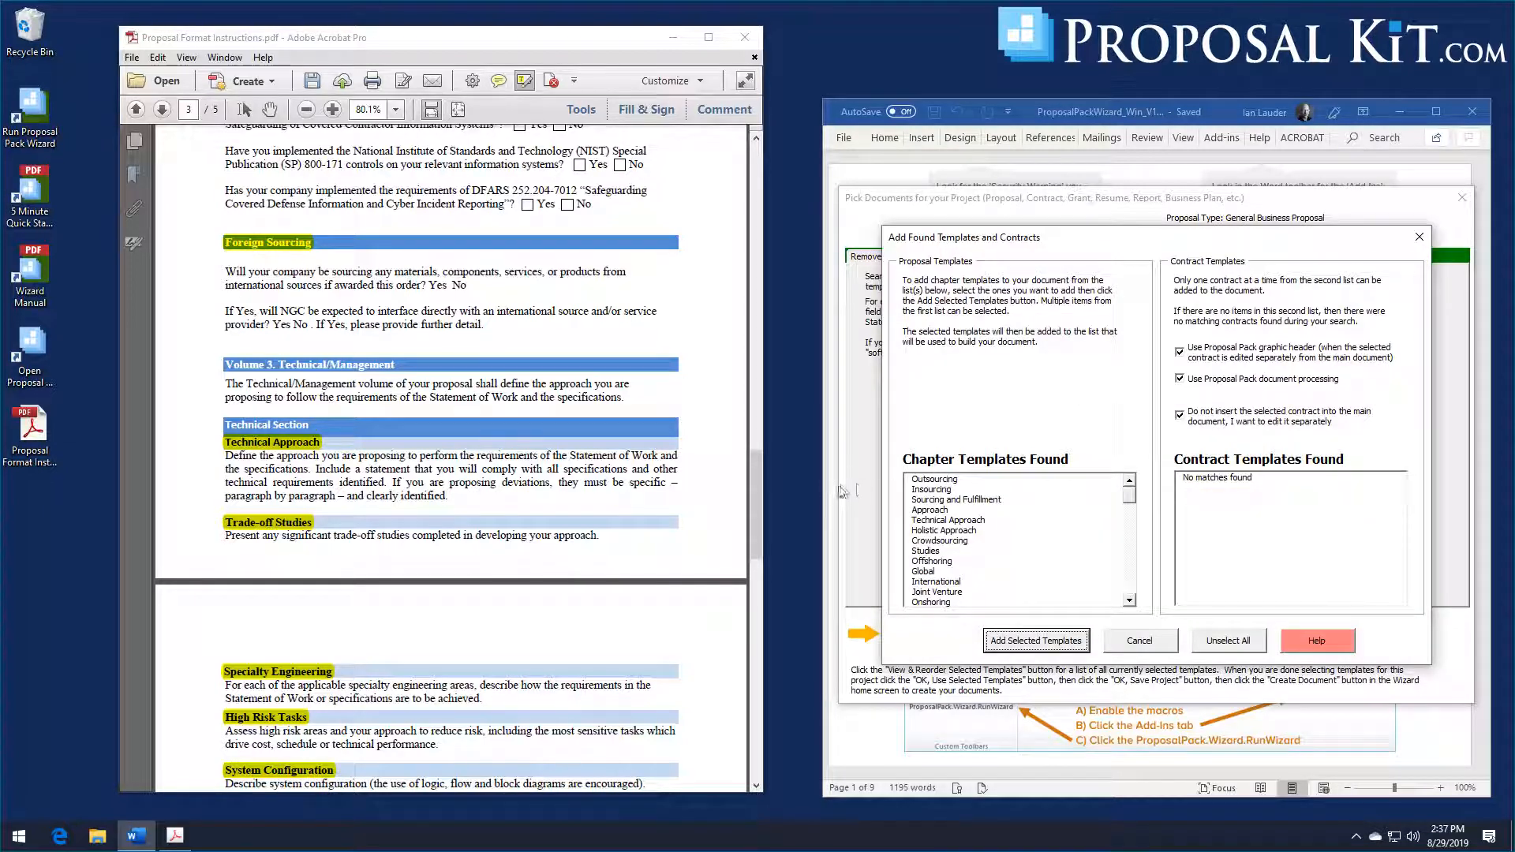
Step: Add the Outsourcing, Technical Approach and Studies chapter templates from the found templates to the project and accept the selected list
{"action": "left_click", "coordinate": [935, 479]}
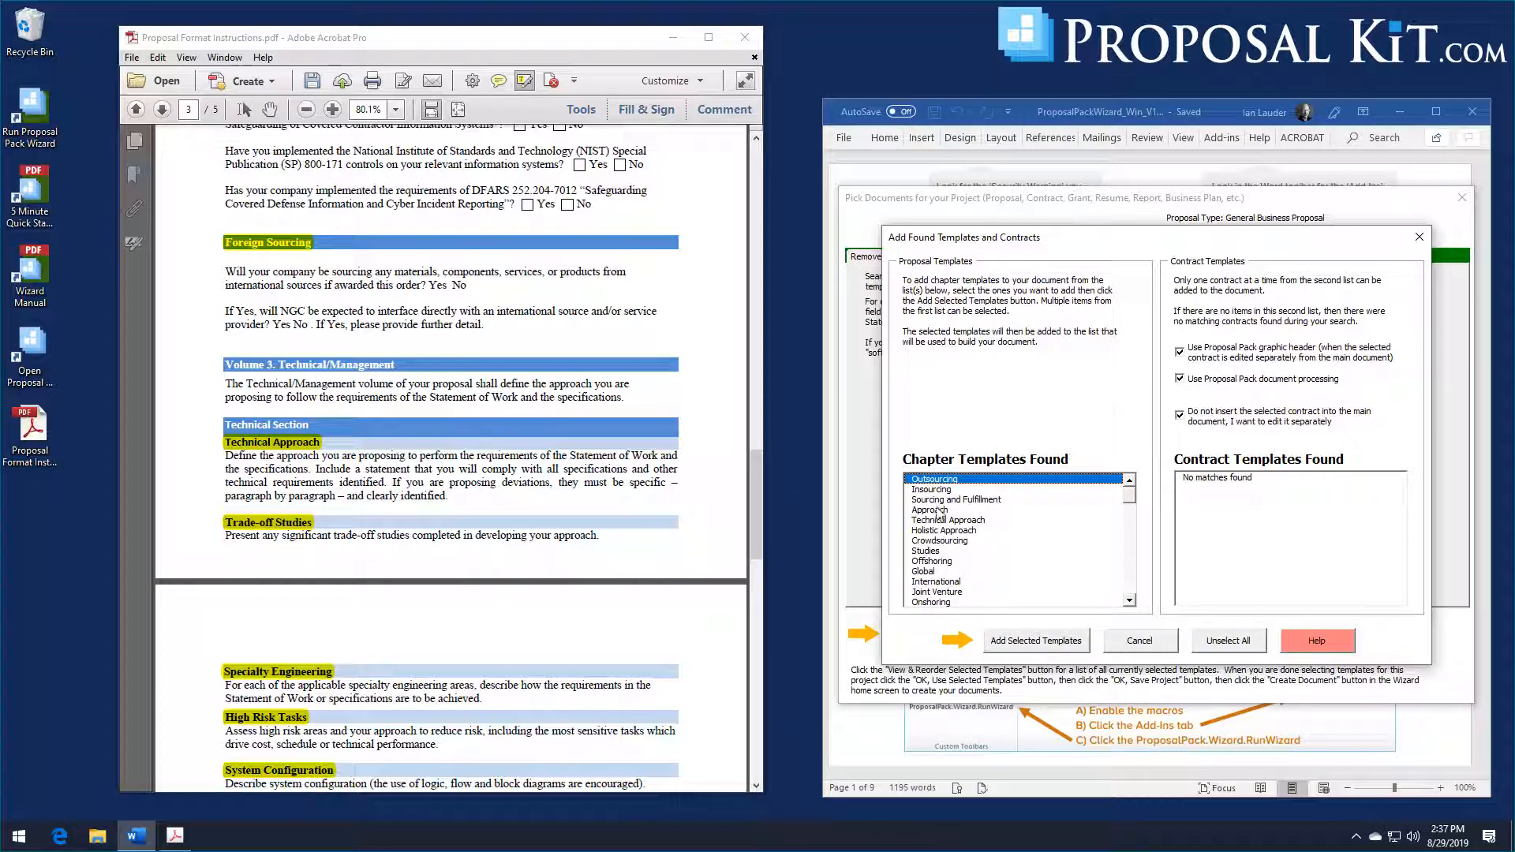
{"action": "left_click", "coordinate": [936, 520]}
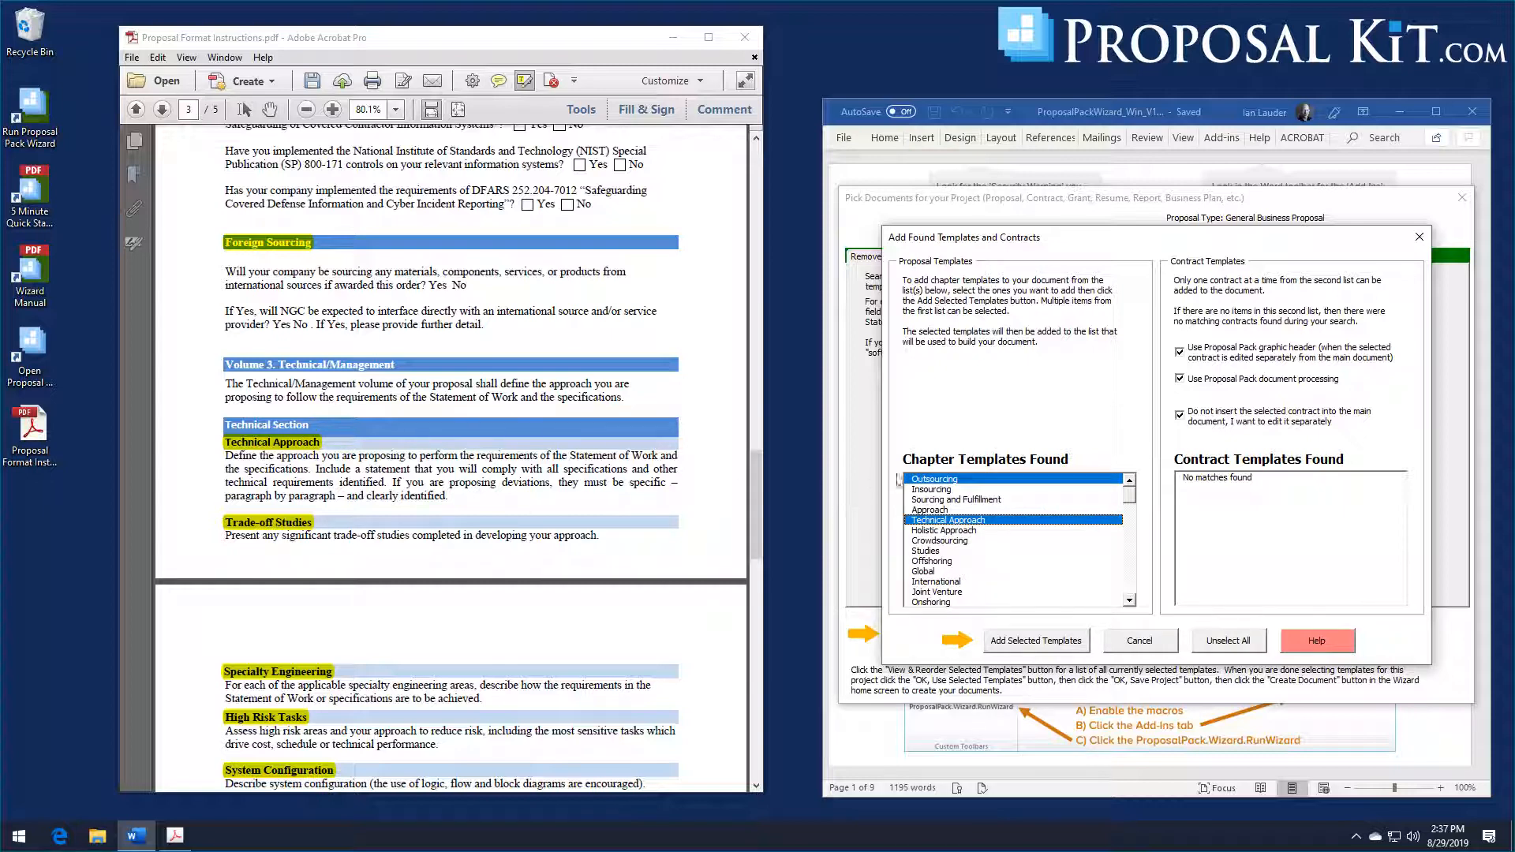
{"action": "left_click", "coordinate": [939, 550]}
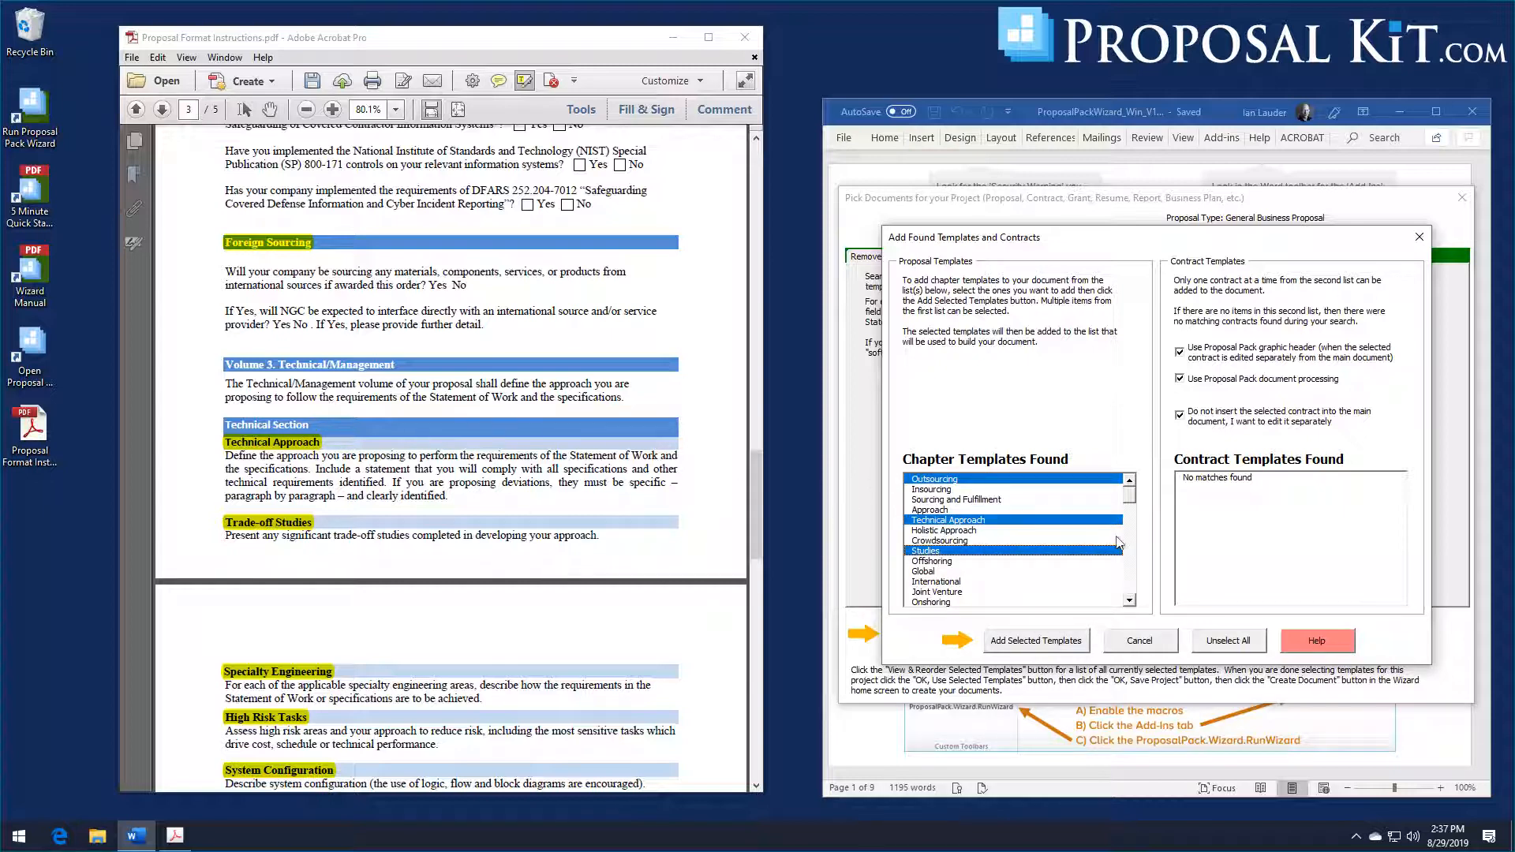
{"action": "left_click", "coordinate": [1048, 639]}
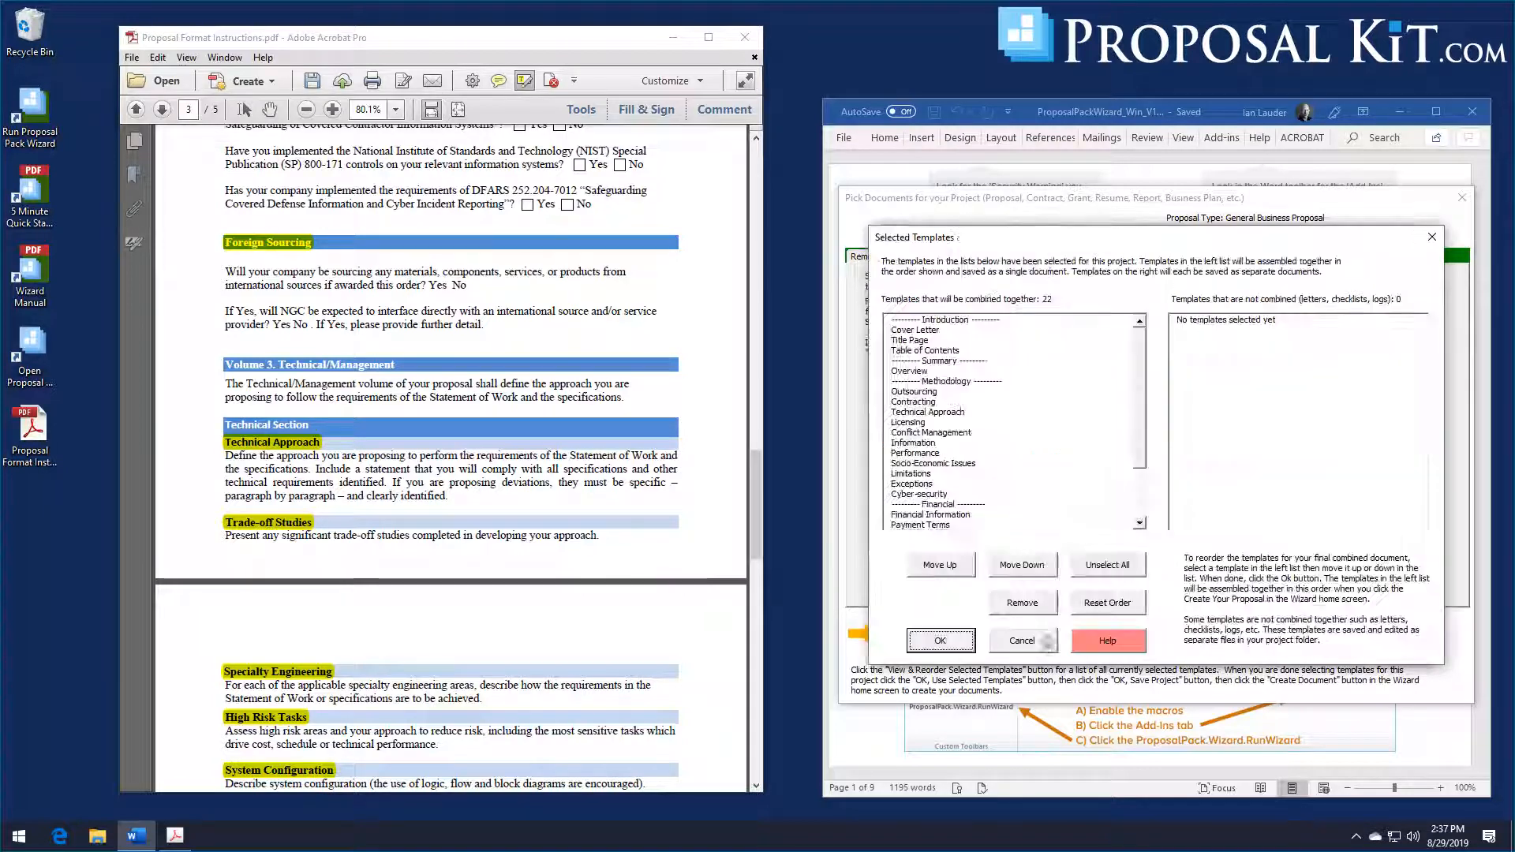
{"action": "scroll", "coordinate": [589, 405], "scroll_direction": "down", "scroll_amount": 3}
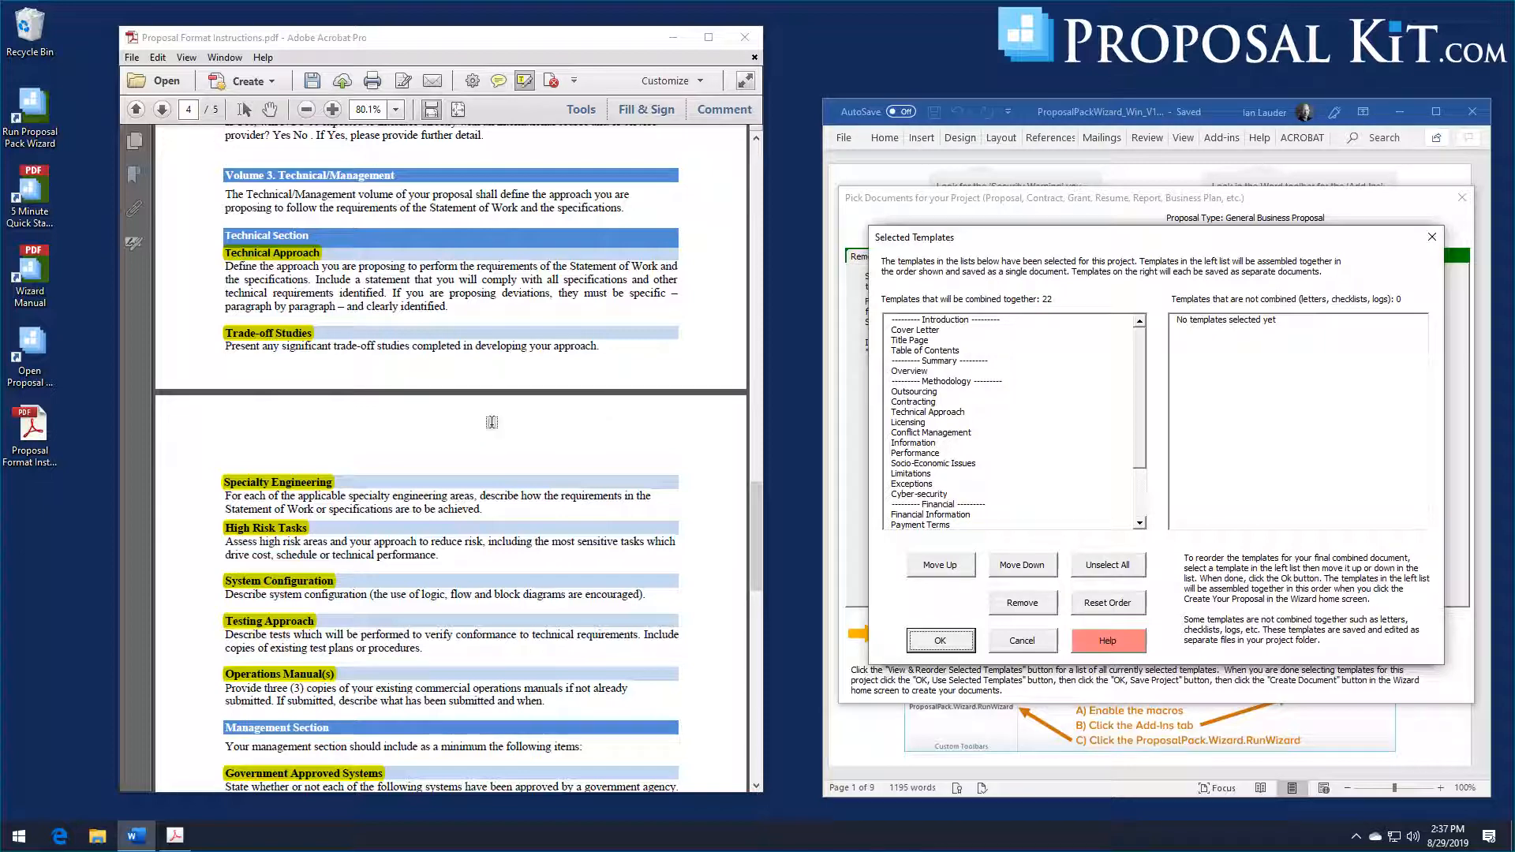
{"action": "scroll", "coordinate": [492, 422], "scroll_direction": "down", "scroll_amount": 1}
{"action": "scroll", "coordinate": [491, 422], "scroll_direction": "down", "scroll_amount": 2}
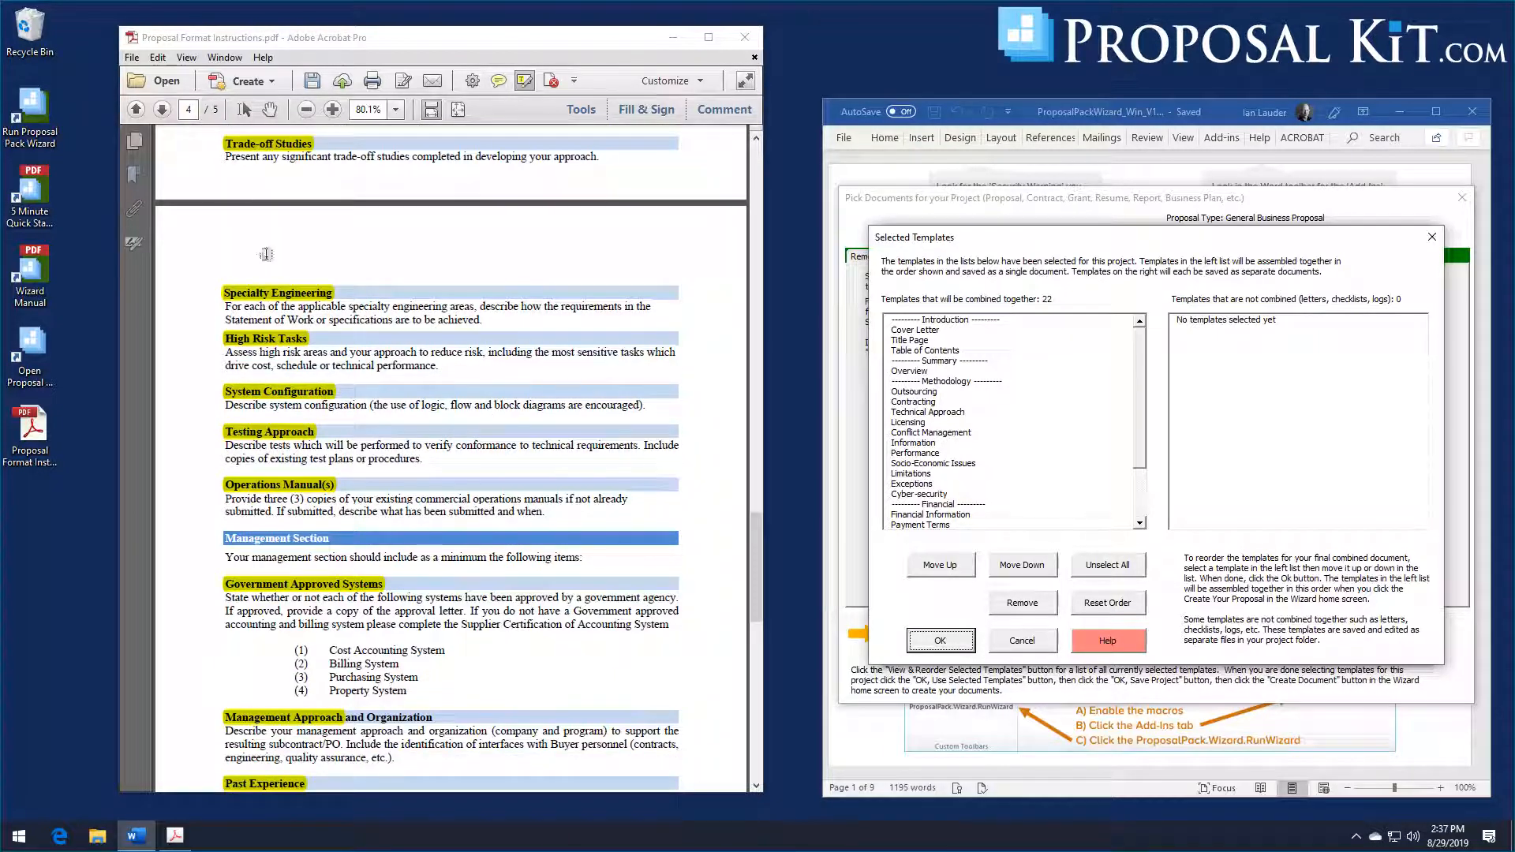
{"action": "scroll", "coordinate": [294, 268], "scroll_direction": "down", "scroll_amount": 1}
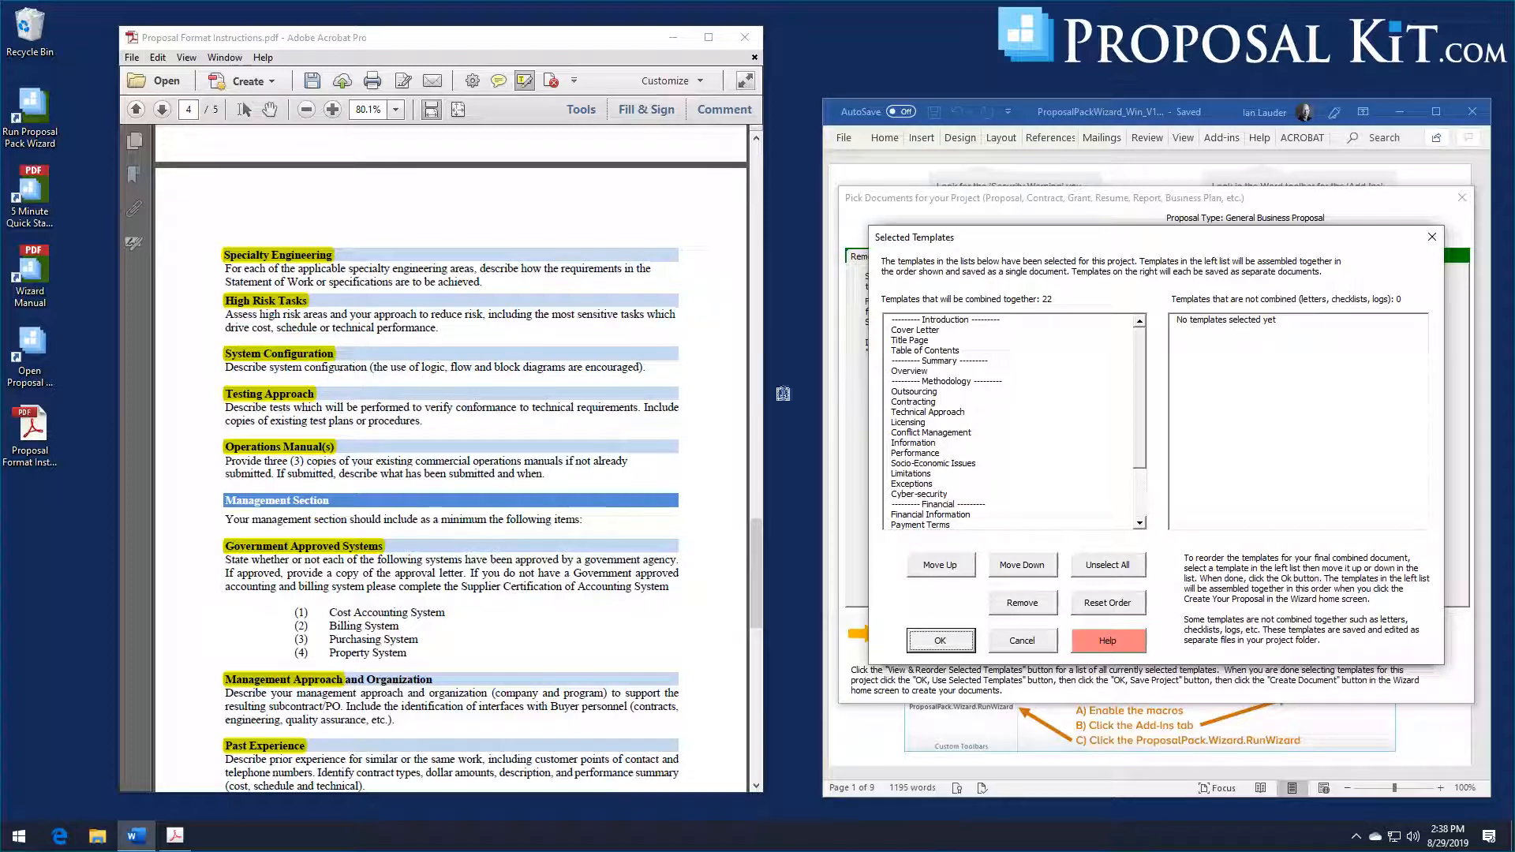
{"action": "left_click", "coordinate": [962, 642]}
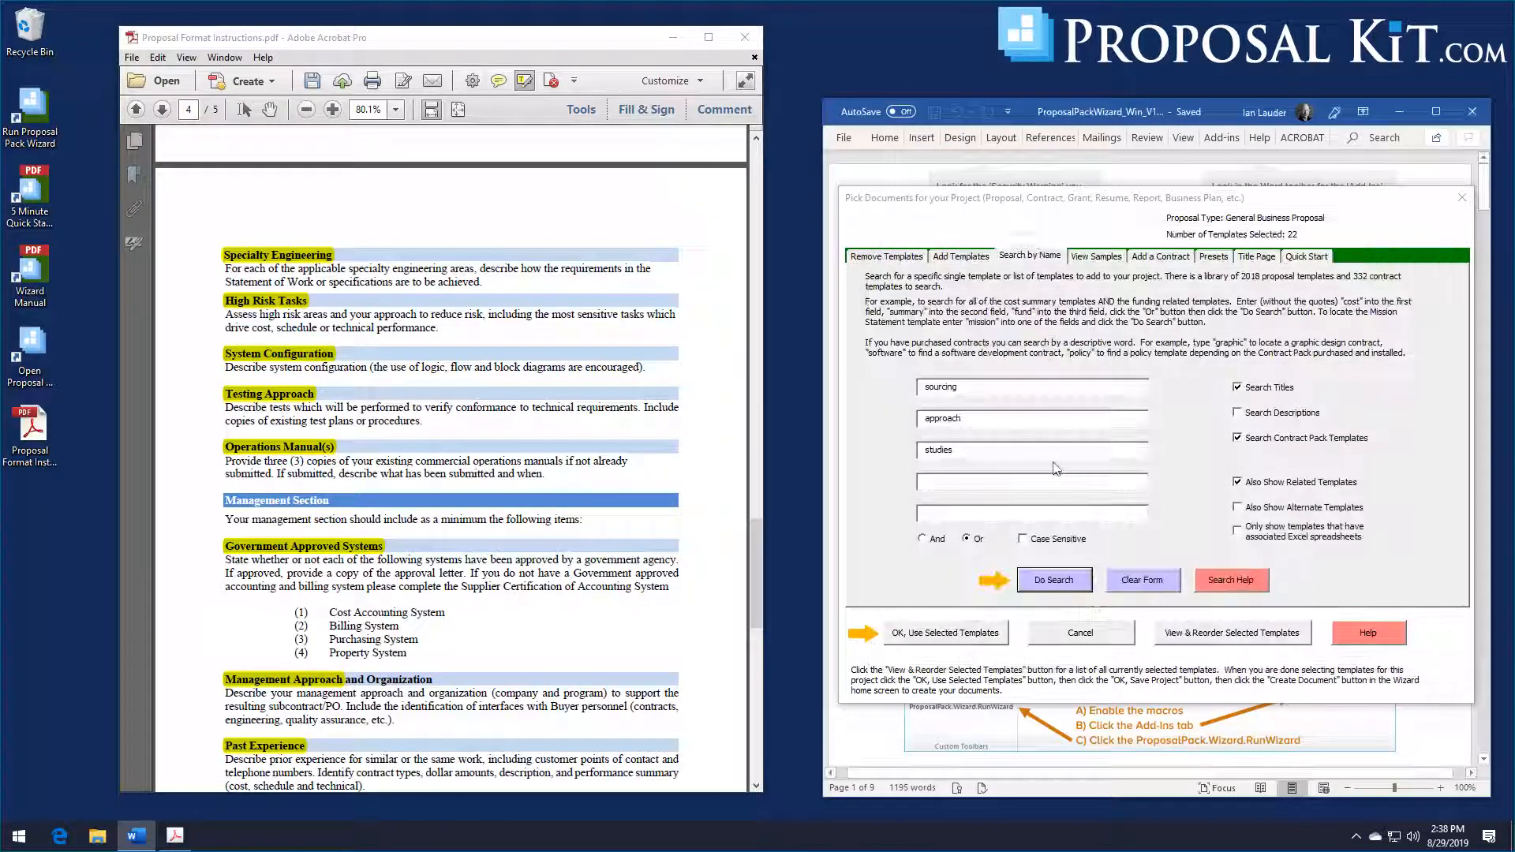
Step: Clear the previous search terms and search the template library for "engineer", "risk" or "configuration"
{"action": "left_click", "coordinate": [1140, 580]}
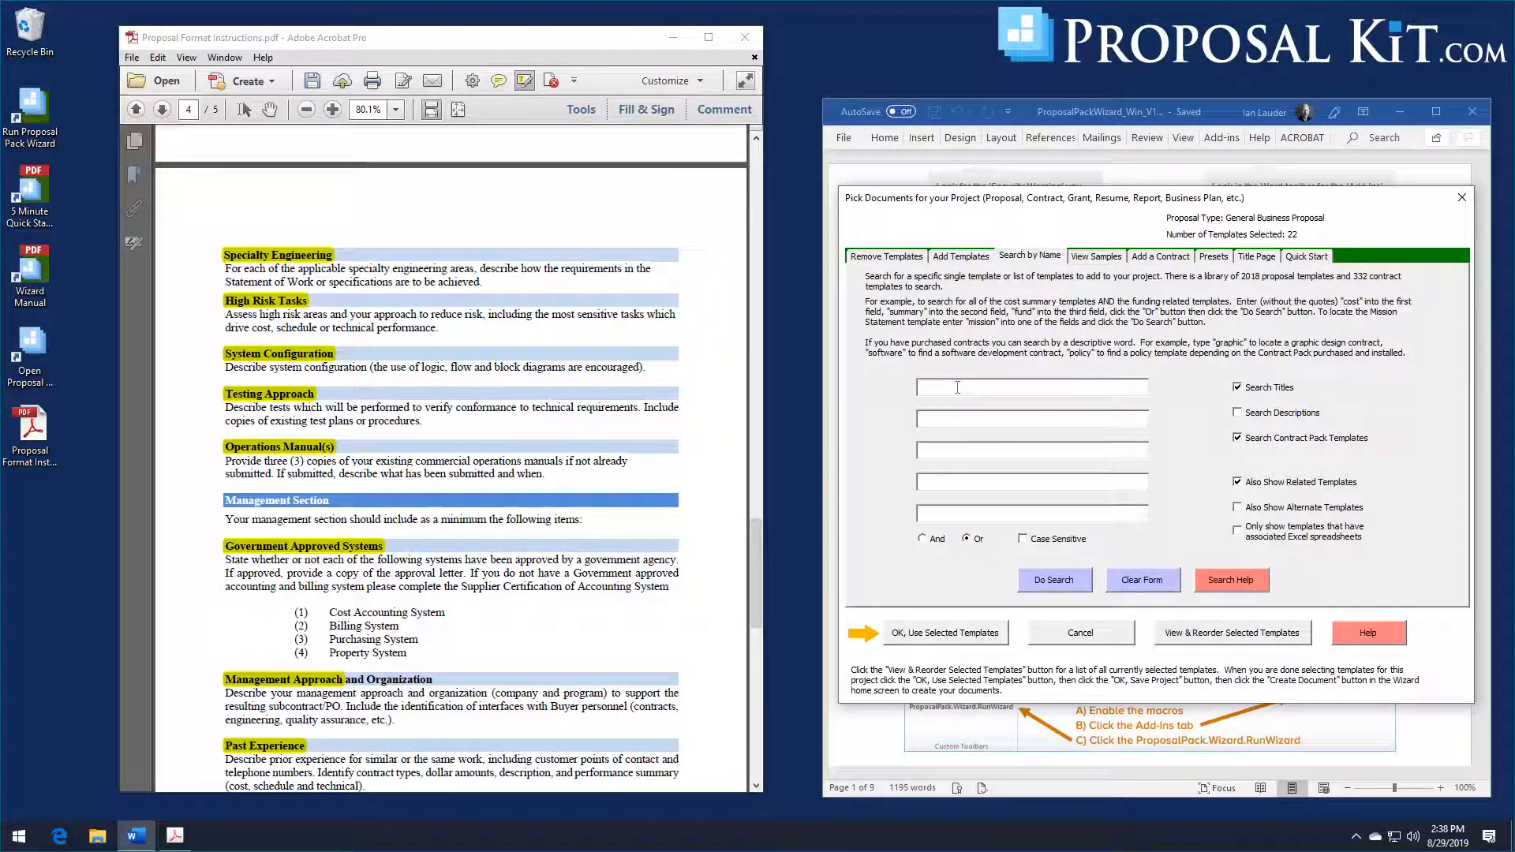
{"action": "type", "text": "engineer"}
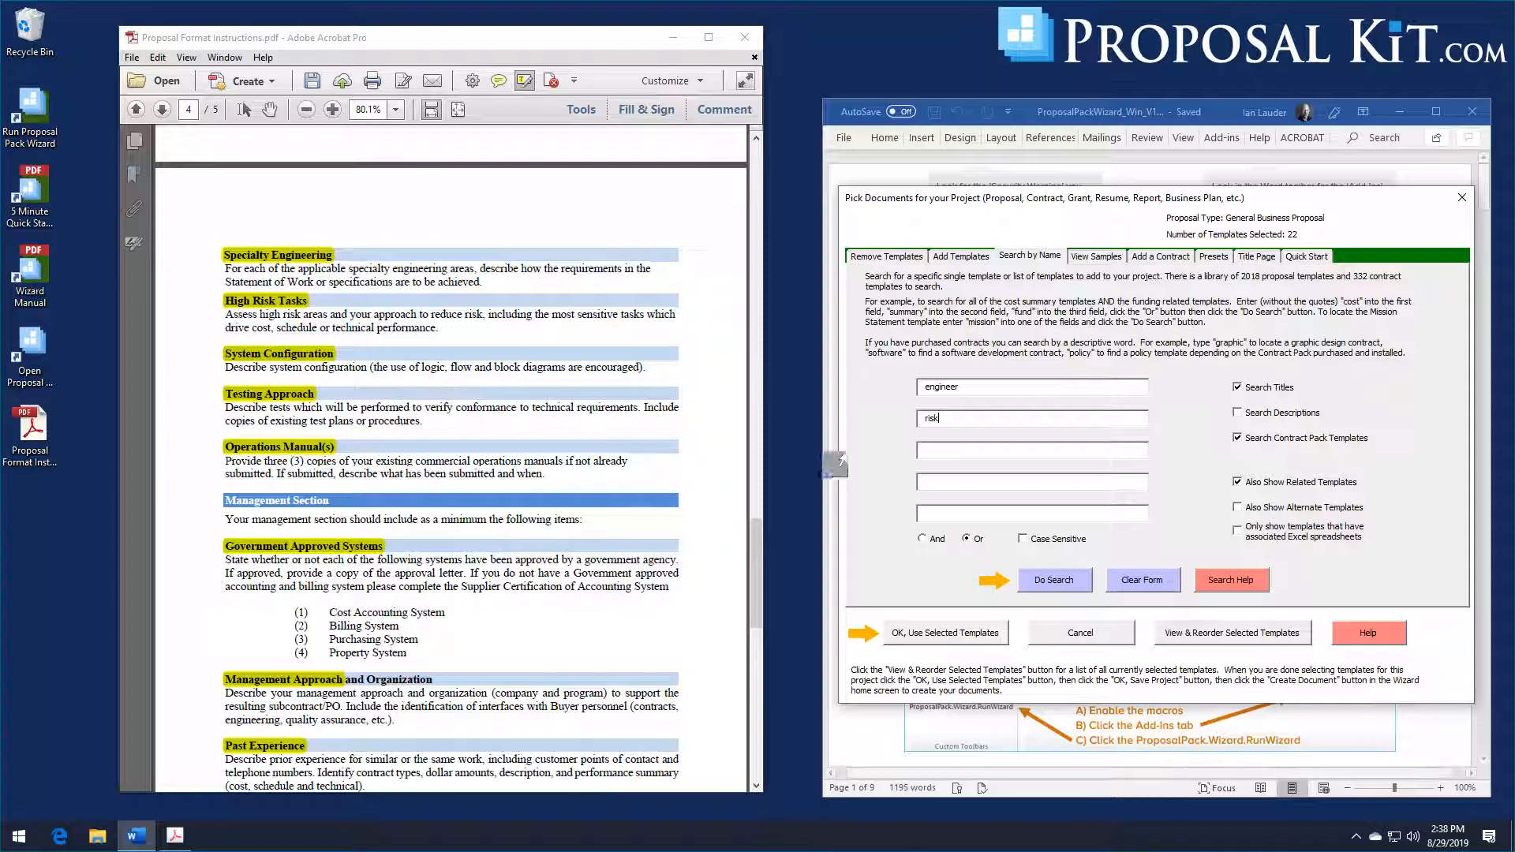
{"action": "left_click", "coordinate": [956, 449]}
{"action": "type", "text": "c"}
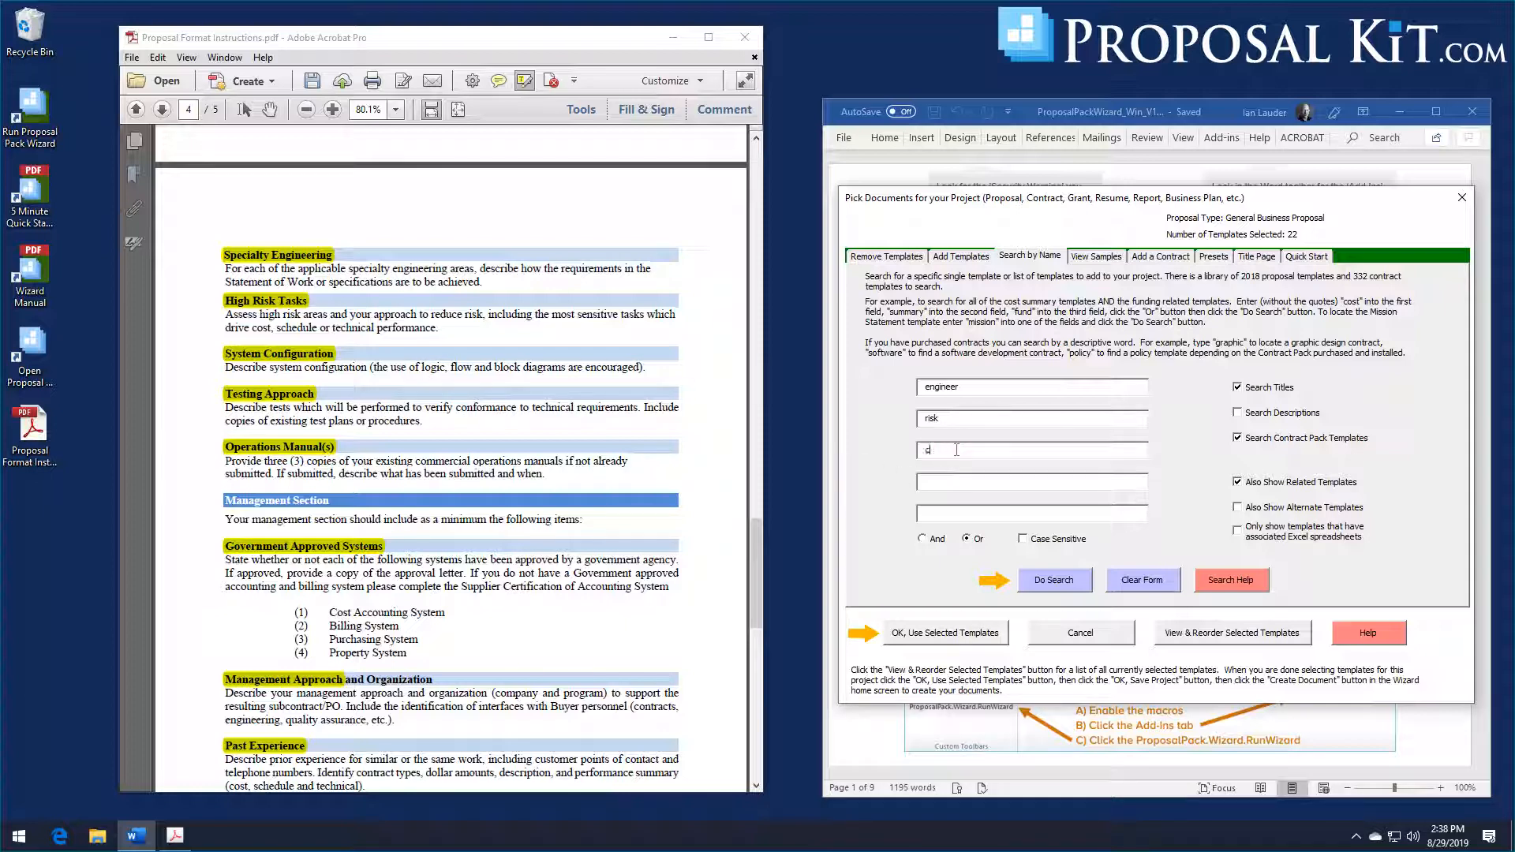
{"action": "type", "text": "onfiguration"}
{"action": "left_click", "coordinate": [1032, 592]}
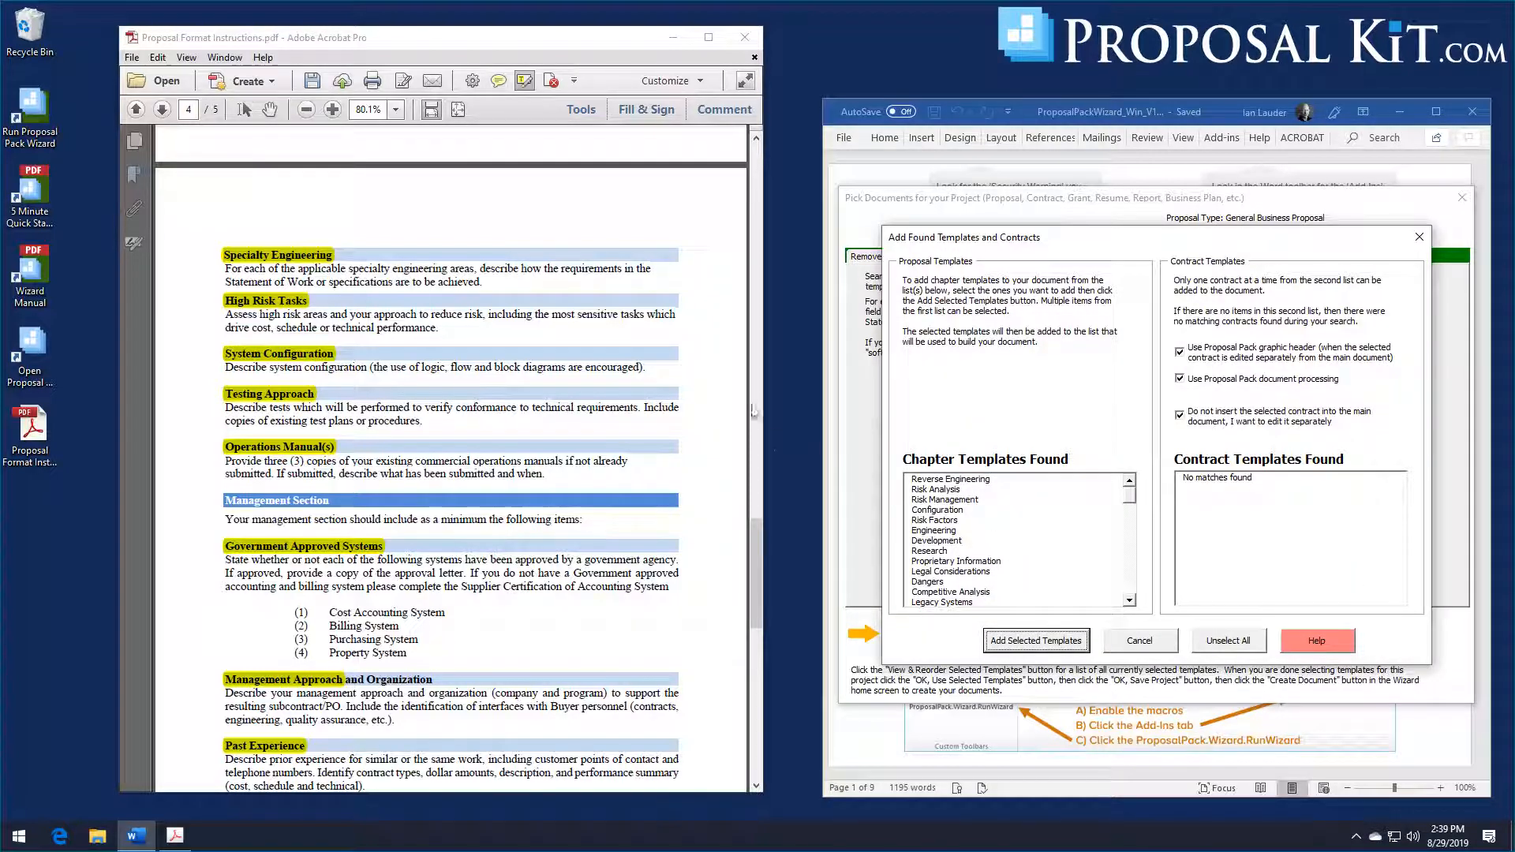
Step: Add the Engineering, Risk Management and Configuration chapter templates from the found templates to the project and accept the selected list
{"action": "left_click", "coordinate": [946, 531]}
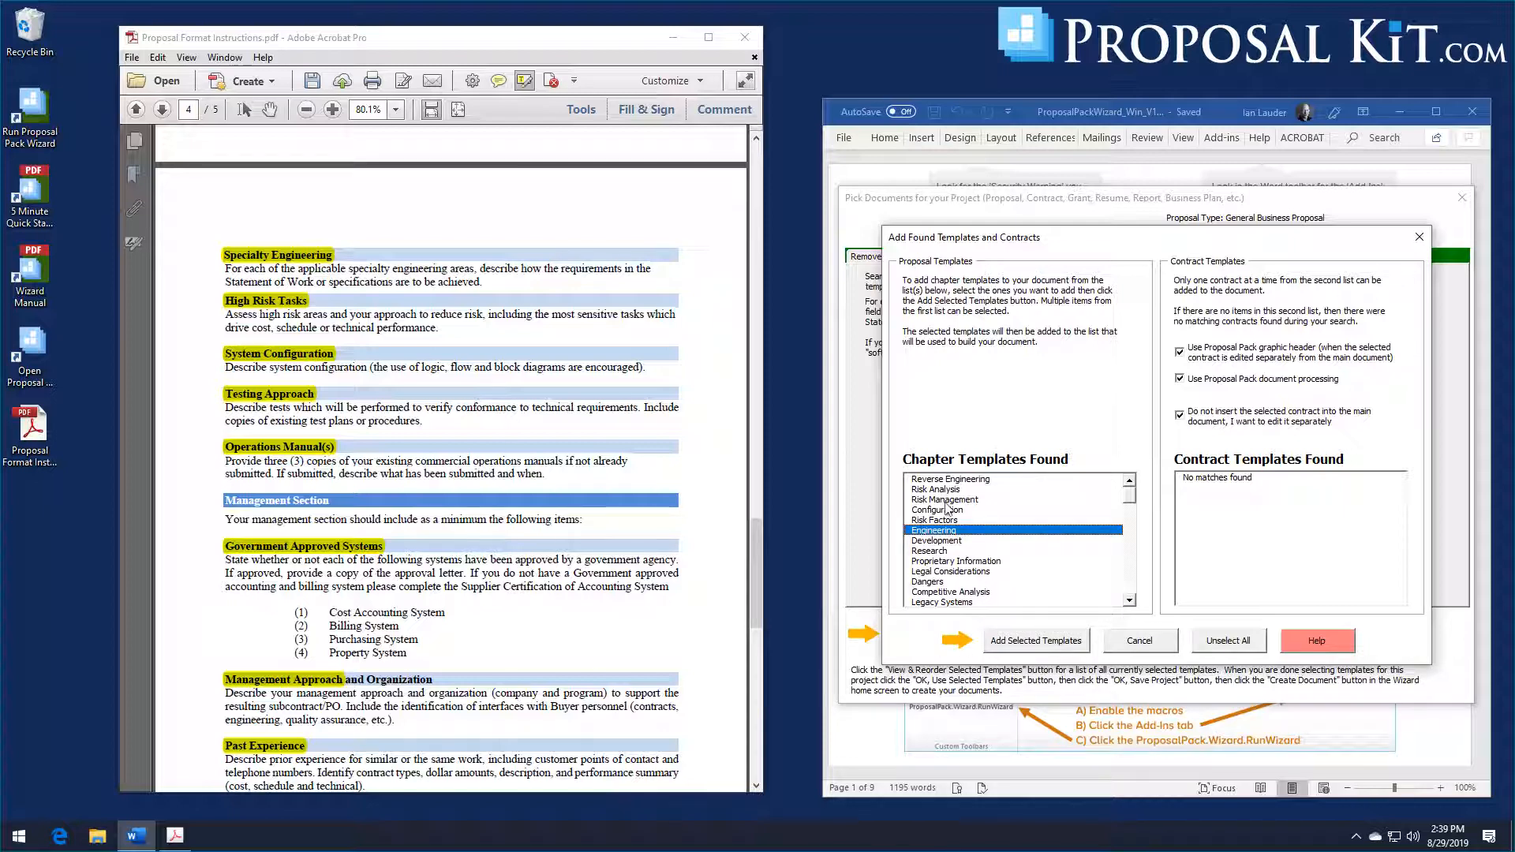
{"action": "left_click", "coordinate": [945, 500]}
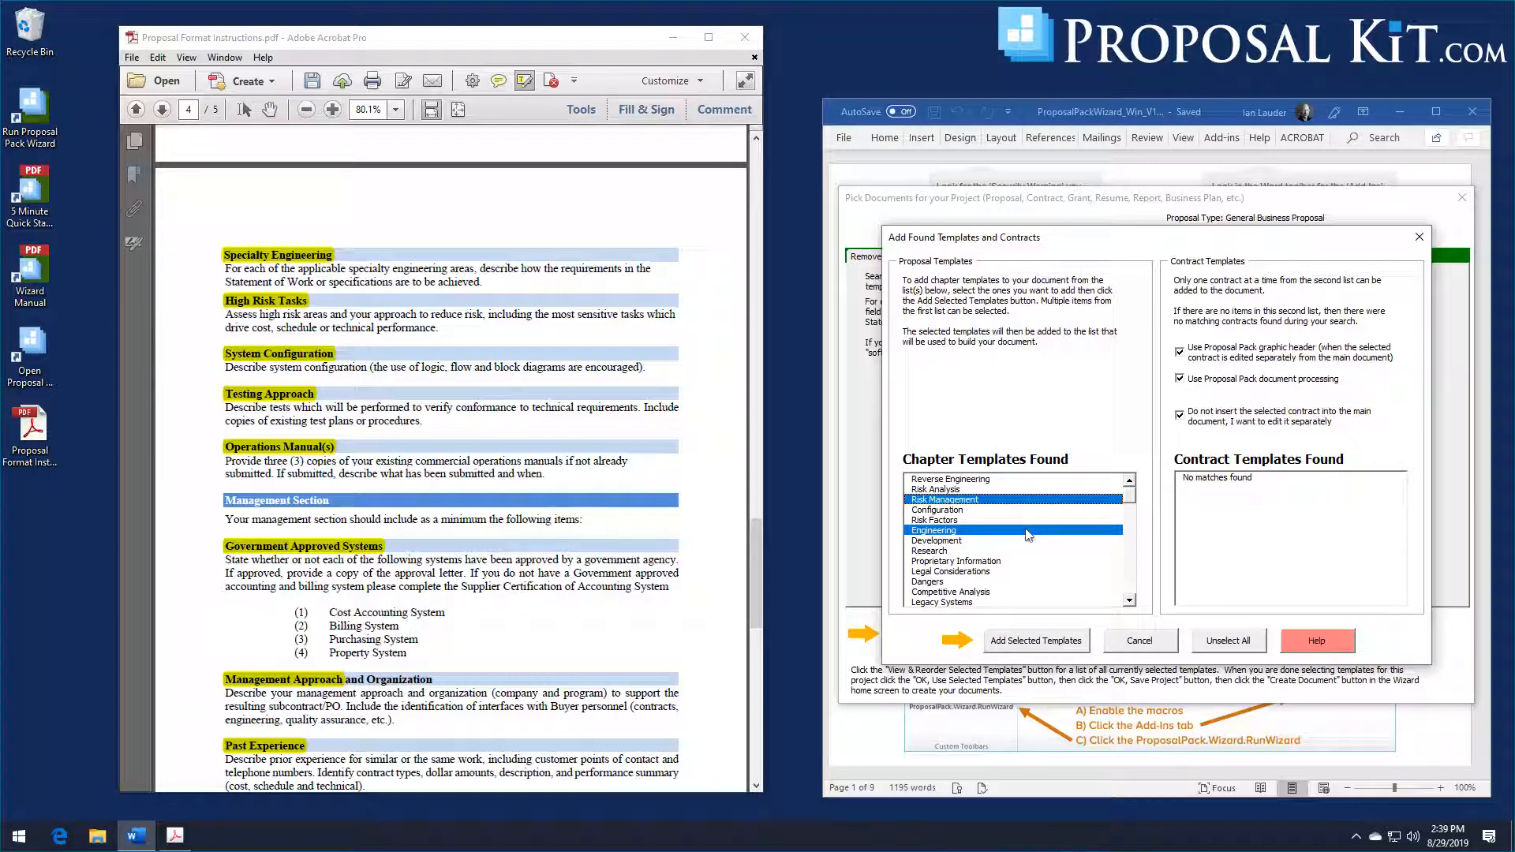
{"action": "left_click", "coordinate": [945, 511]}
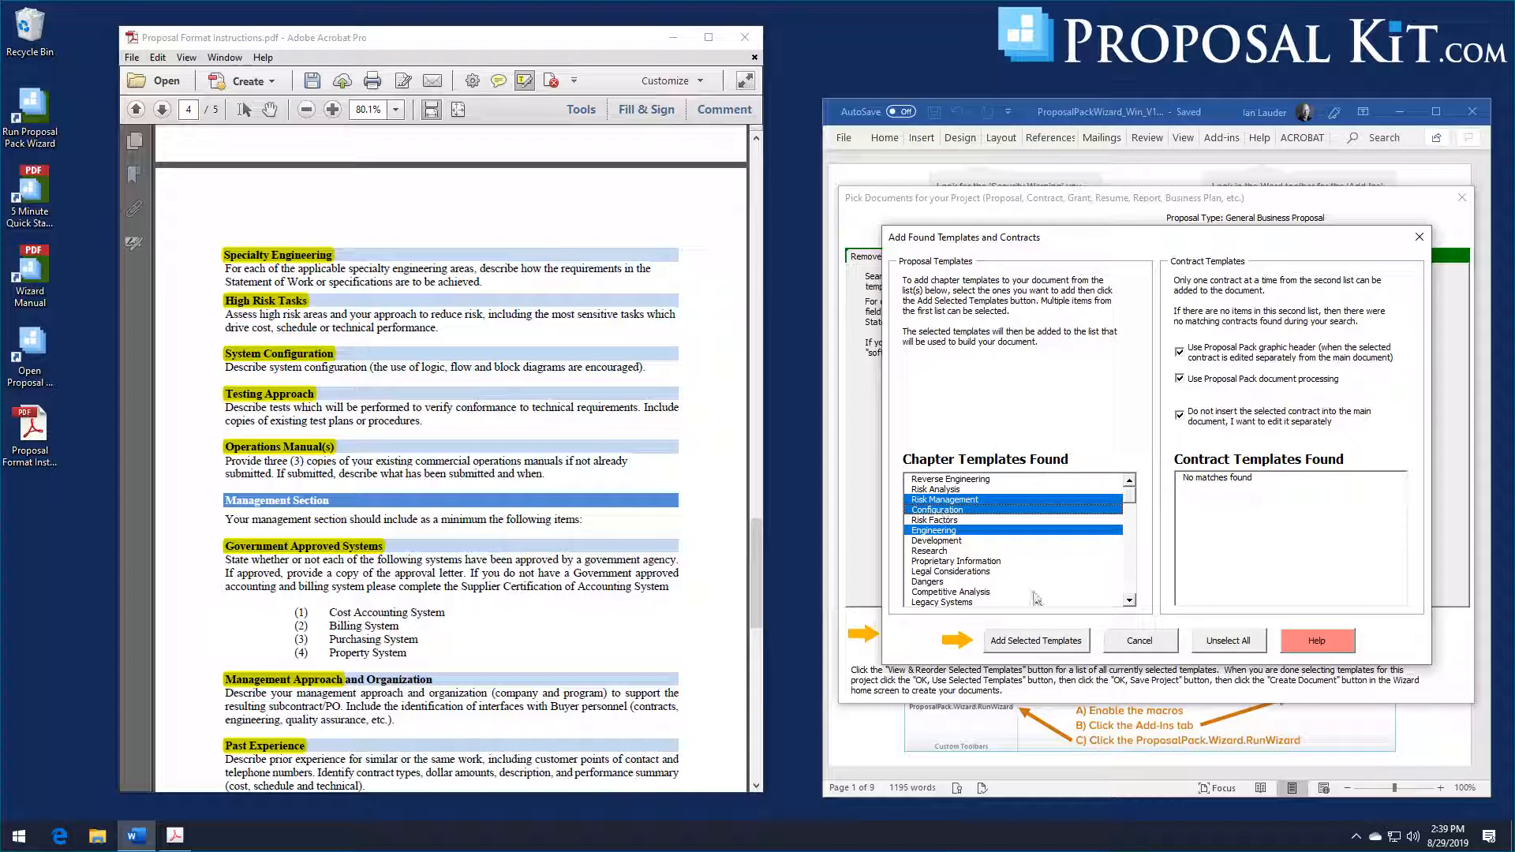
{"action": "left_click", "coordinate": [1020, 640]}
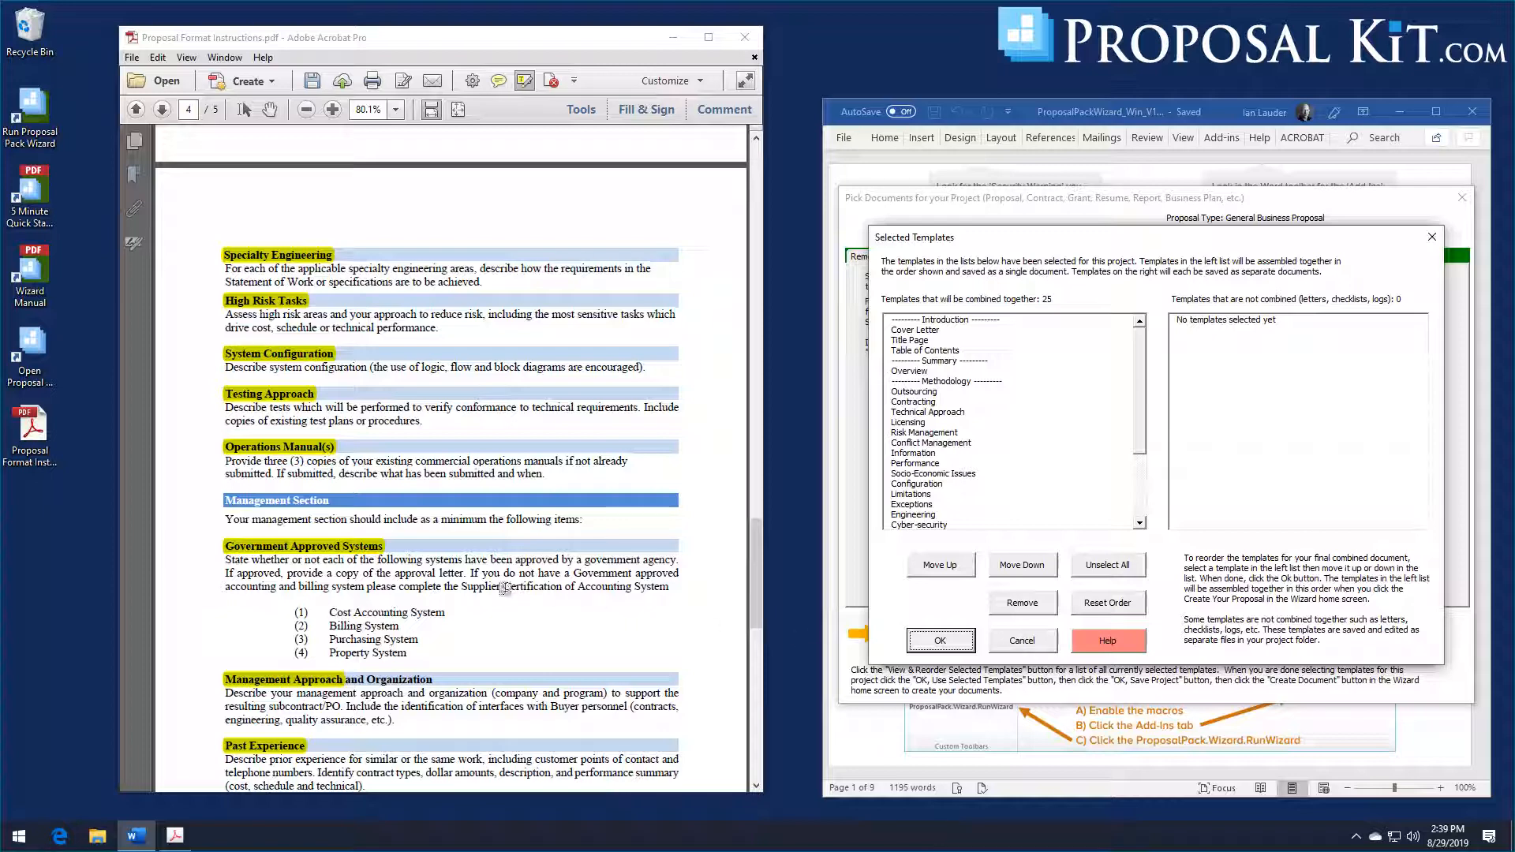
{"action": "scroll", "coordinate": [491, 568], "scroll_direction": "down", "scroll_amount": 2}
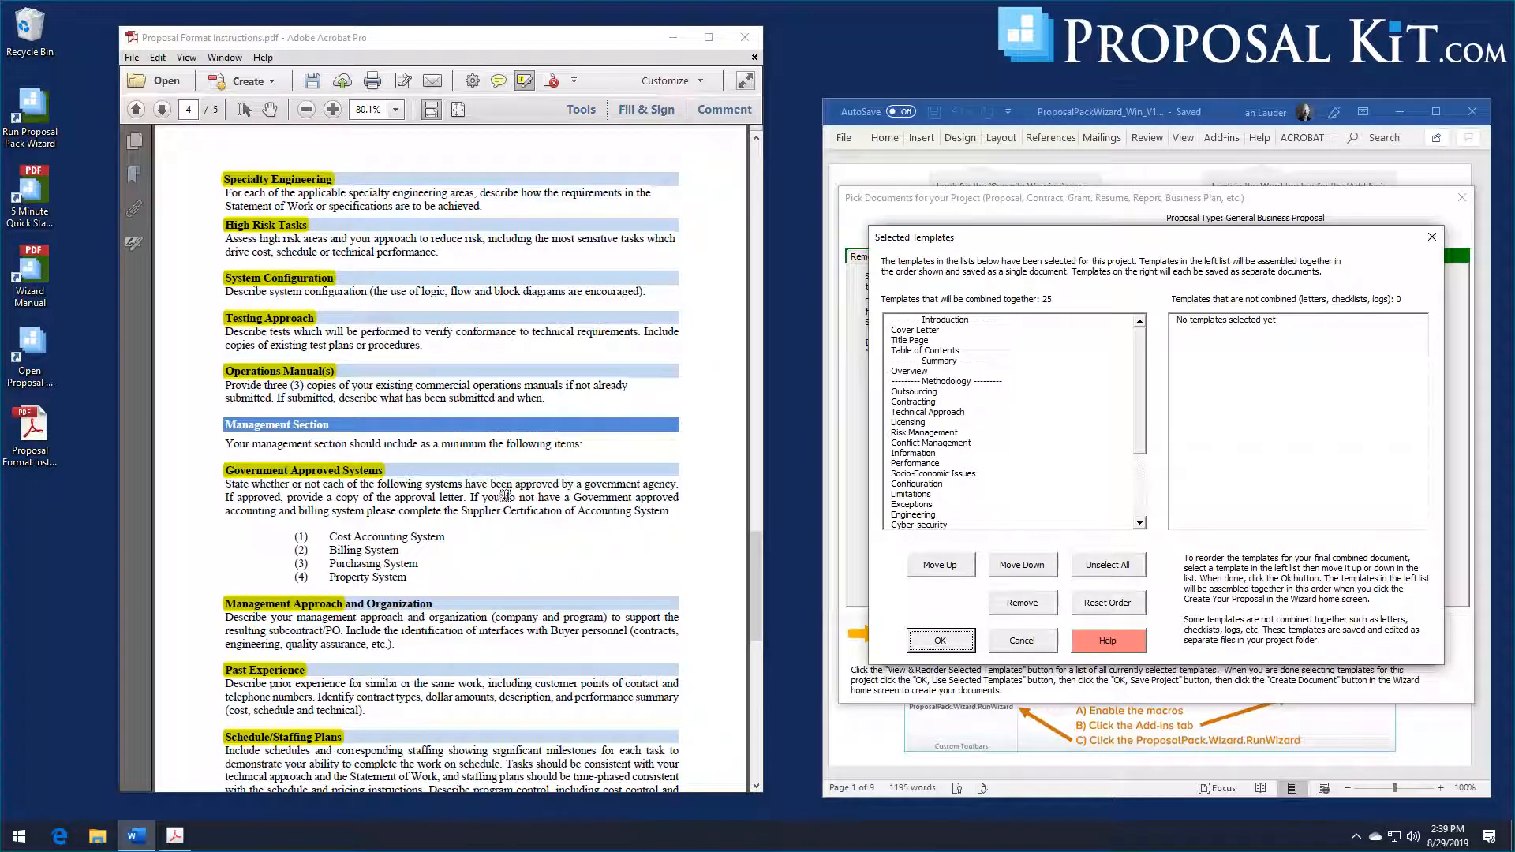
{"action": "left_click", "coordinate": [967, 641]}
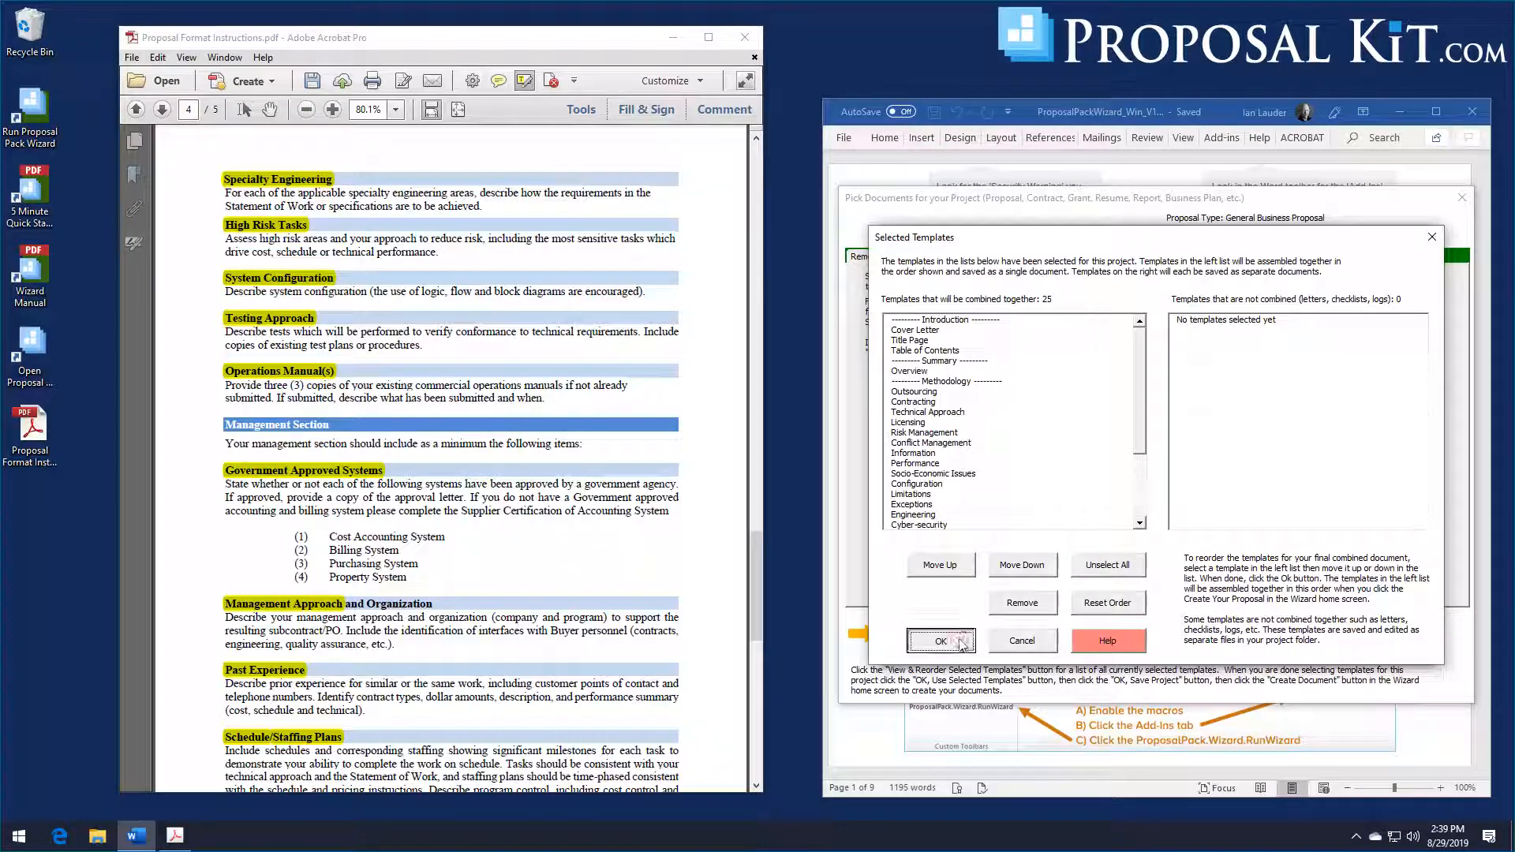
Step: Clear the previous search terms and search the template library for "testing", "documentation" or "system"
{"action": "left_click", "coordinate": [1146, 580]}
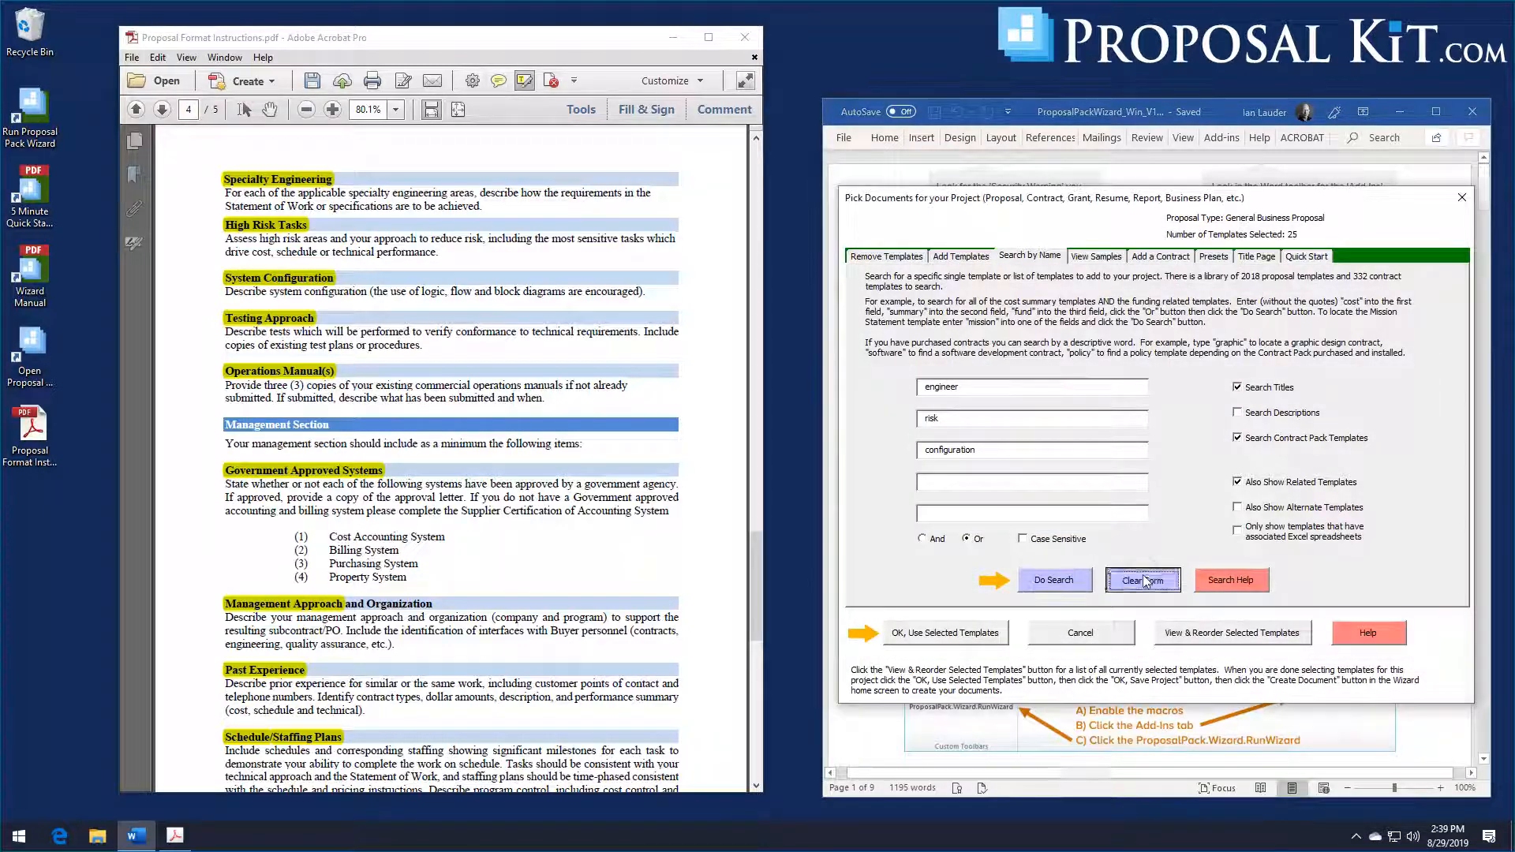
{"action": "left_click", "coordinate": [978, 393]}
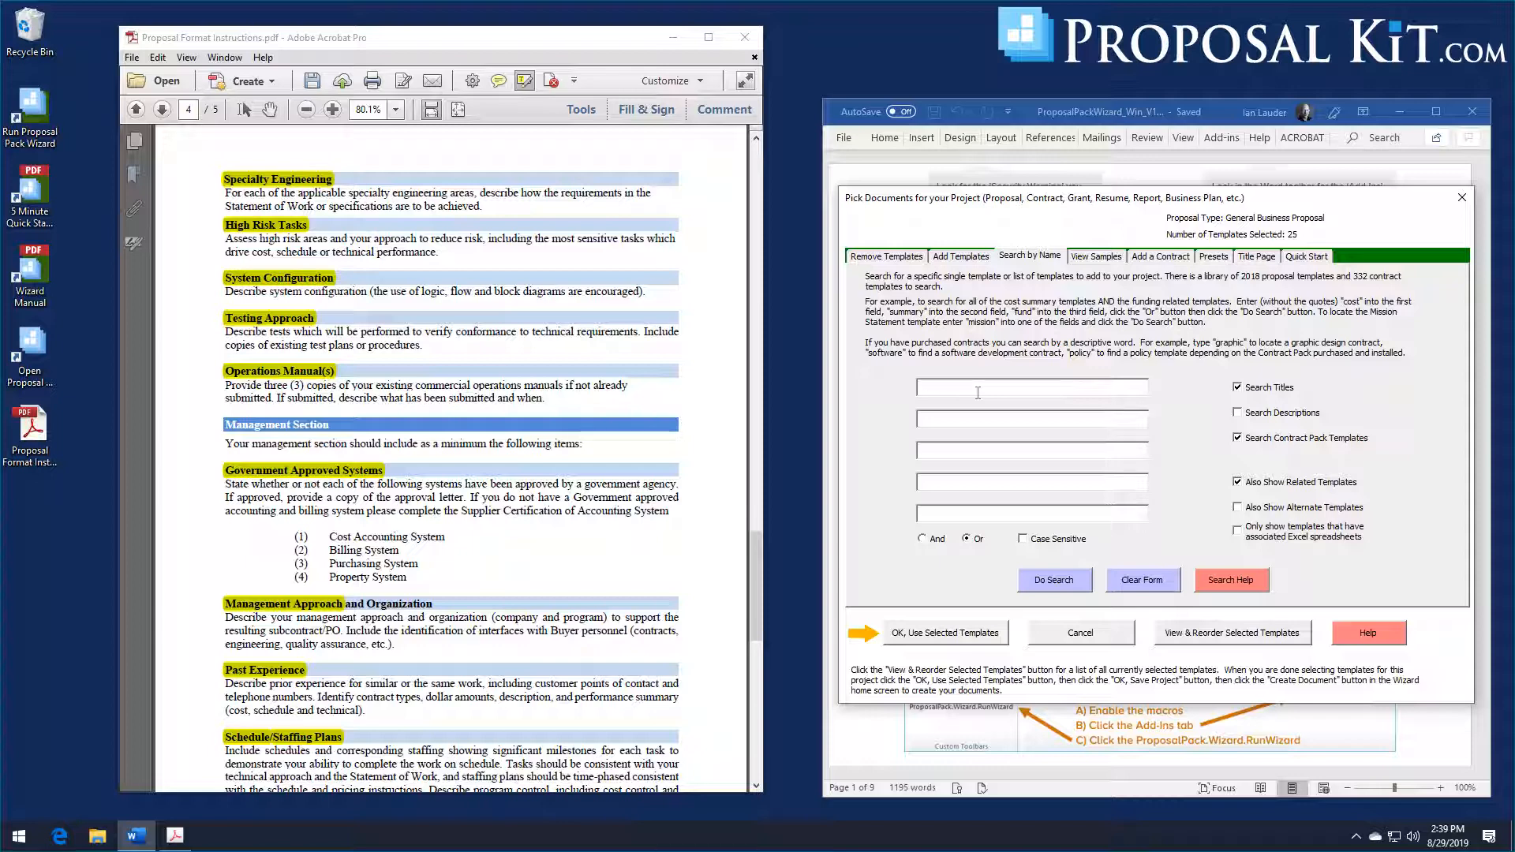
{"action": "type", "text": "testing"}
{"action": "key", "text": "Tab"}
{"action": "type", "text": "documentation"}
{"action": "key", "text": "Tab"}
{"action": "type", "text": "syset"}
{"action": "key", "text": "BackSpace"}
{"action": "key", "text": "BackSpace"}
{"action": "type", "text": "tem"}
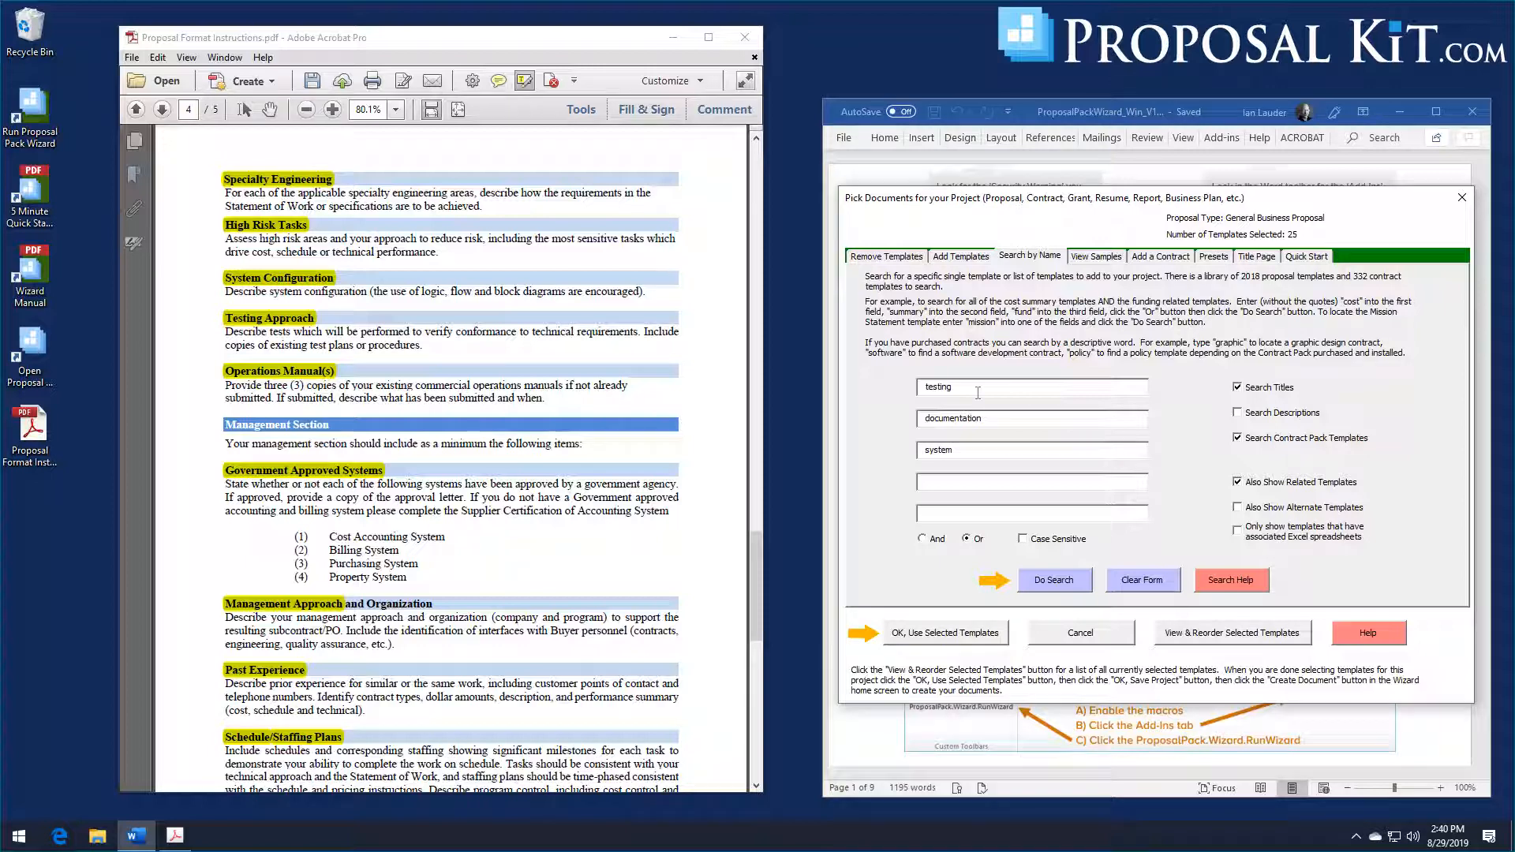
{"action": "left_click", "coordinate": [1062, 585]}
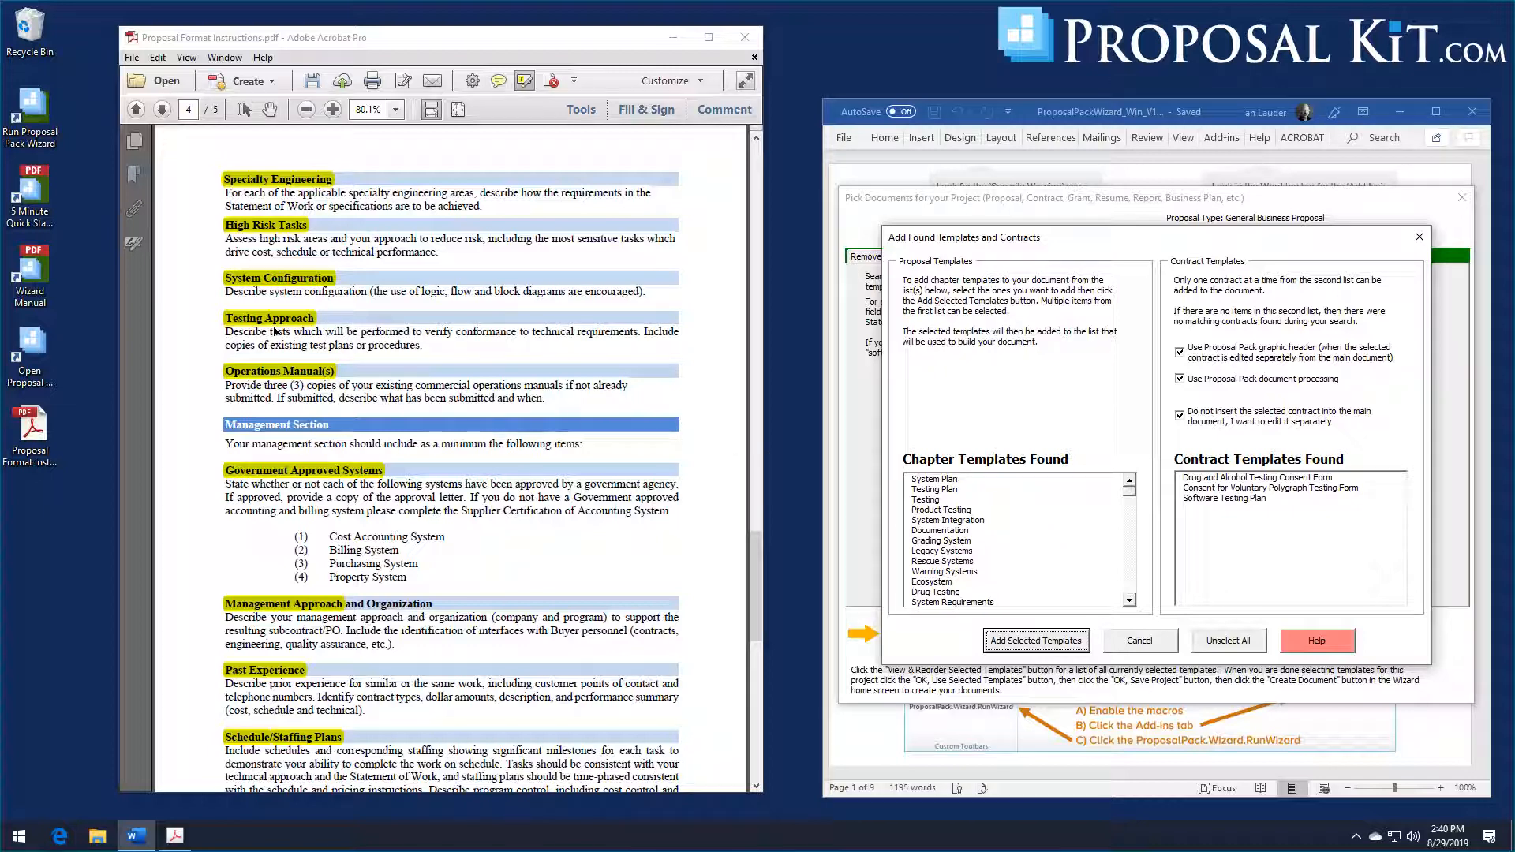
Step: Add the Testing Plan, Documentation and System Plan chapter templates from the found templates to the project and accept the selected list
{"action": "left_click", "coordinate": [951, 492]}
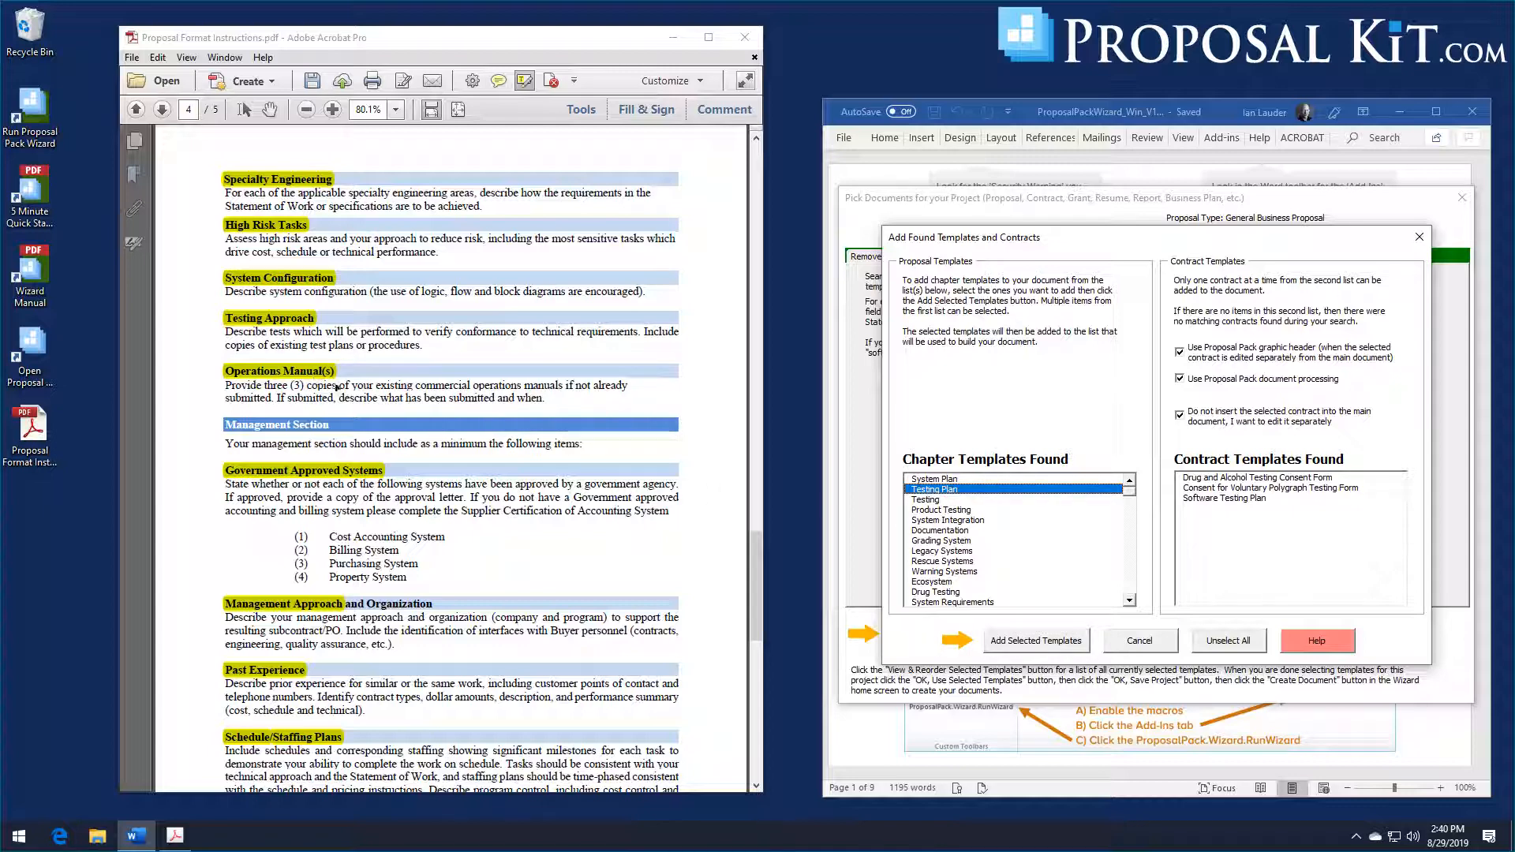
{"action": "left_click", "coordinate": [943, 531]}
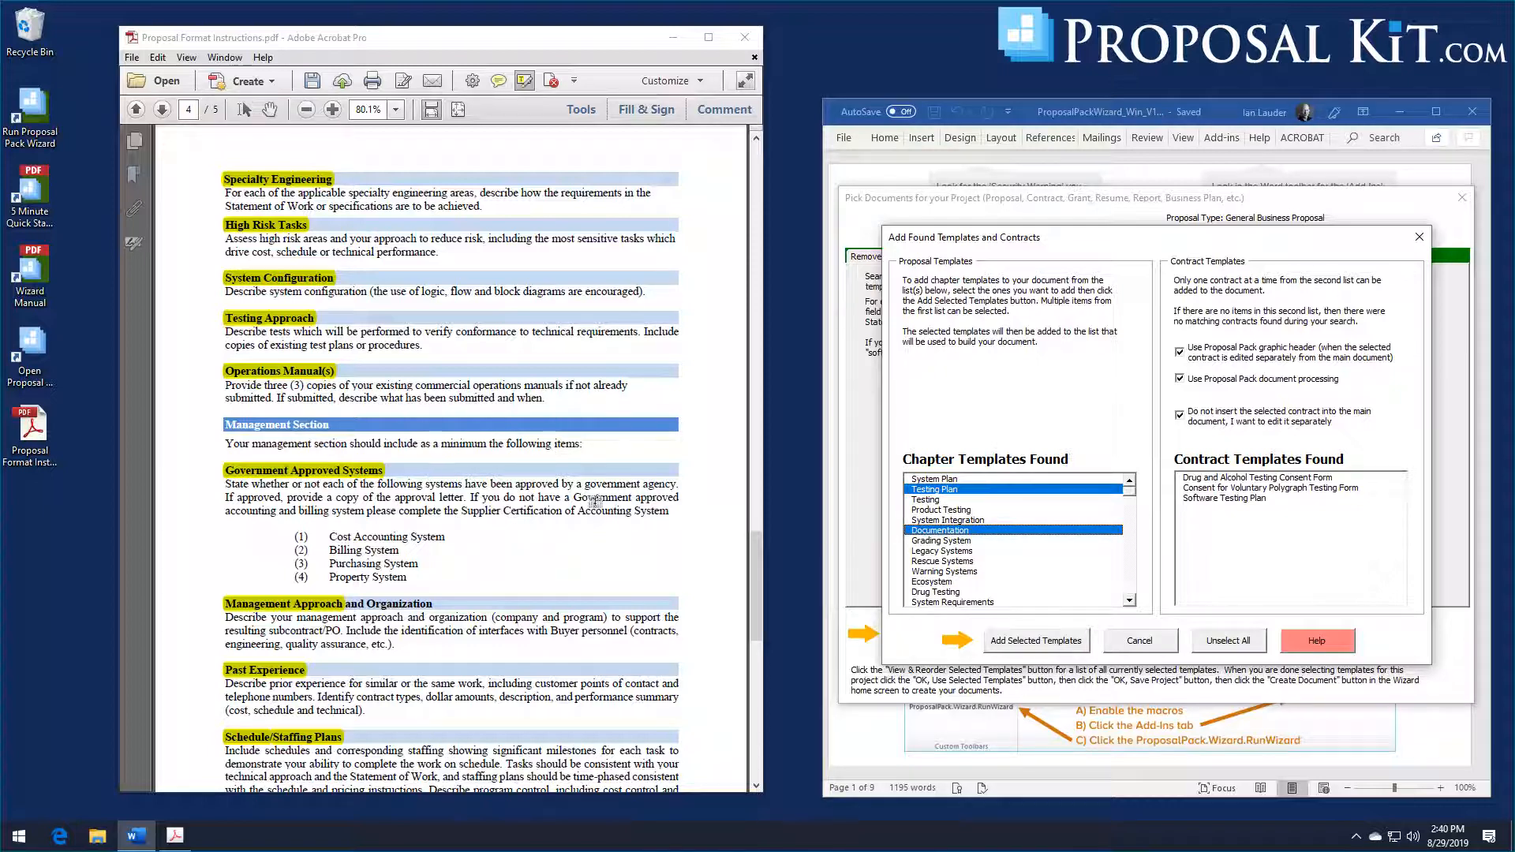
{"action": "left_click", "coordinate": [941, 481]}
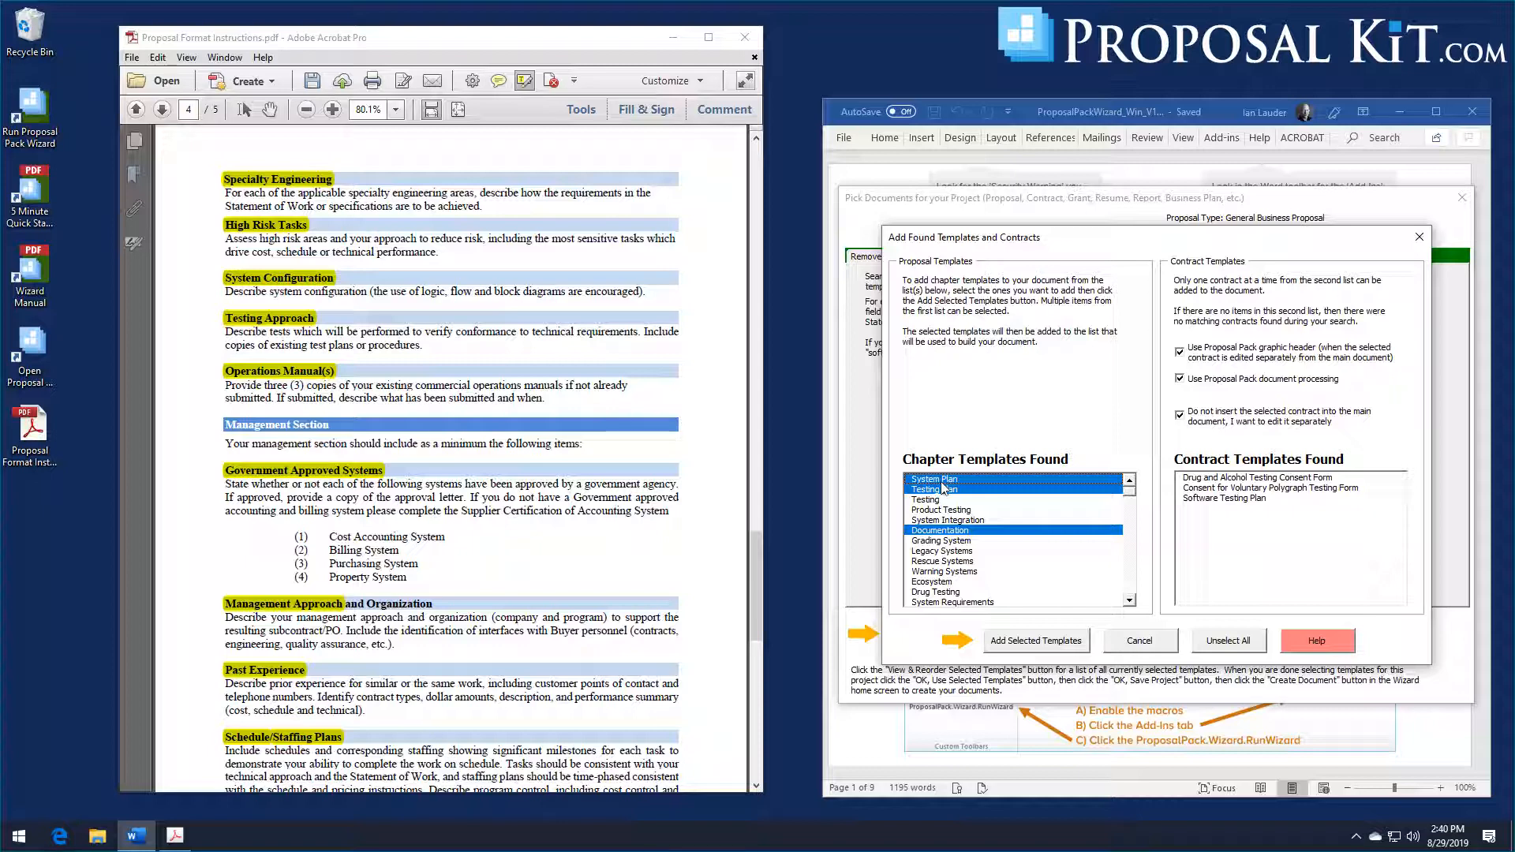
{"action": "left_click", "coordinate": [1028, 643]}
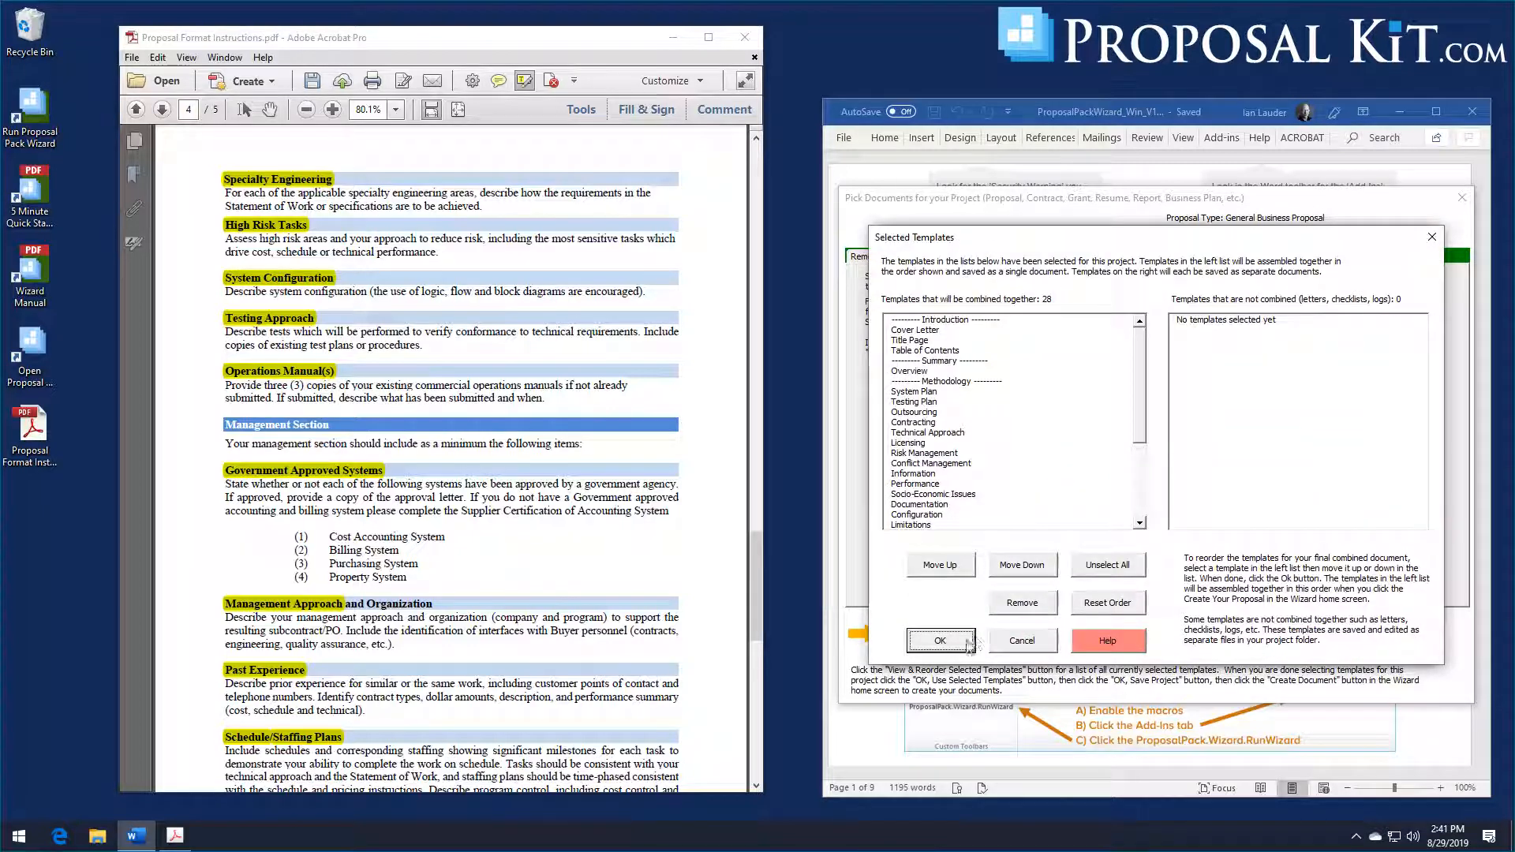
{"action": "left_click", "coordinate": [939, 641]}
Step: Clear the previous search terms and search the template library for "management", "past", "schedule" or "staffing"
{"action": "left_click", "coordinate": [1142, 581]}
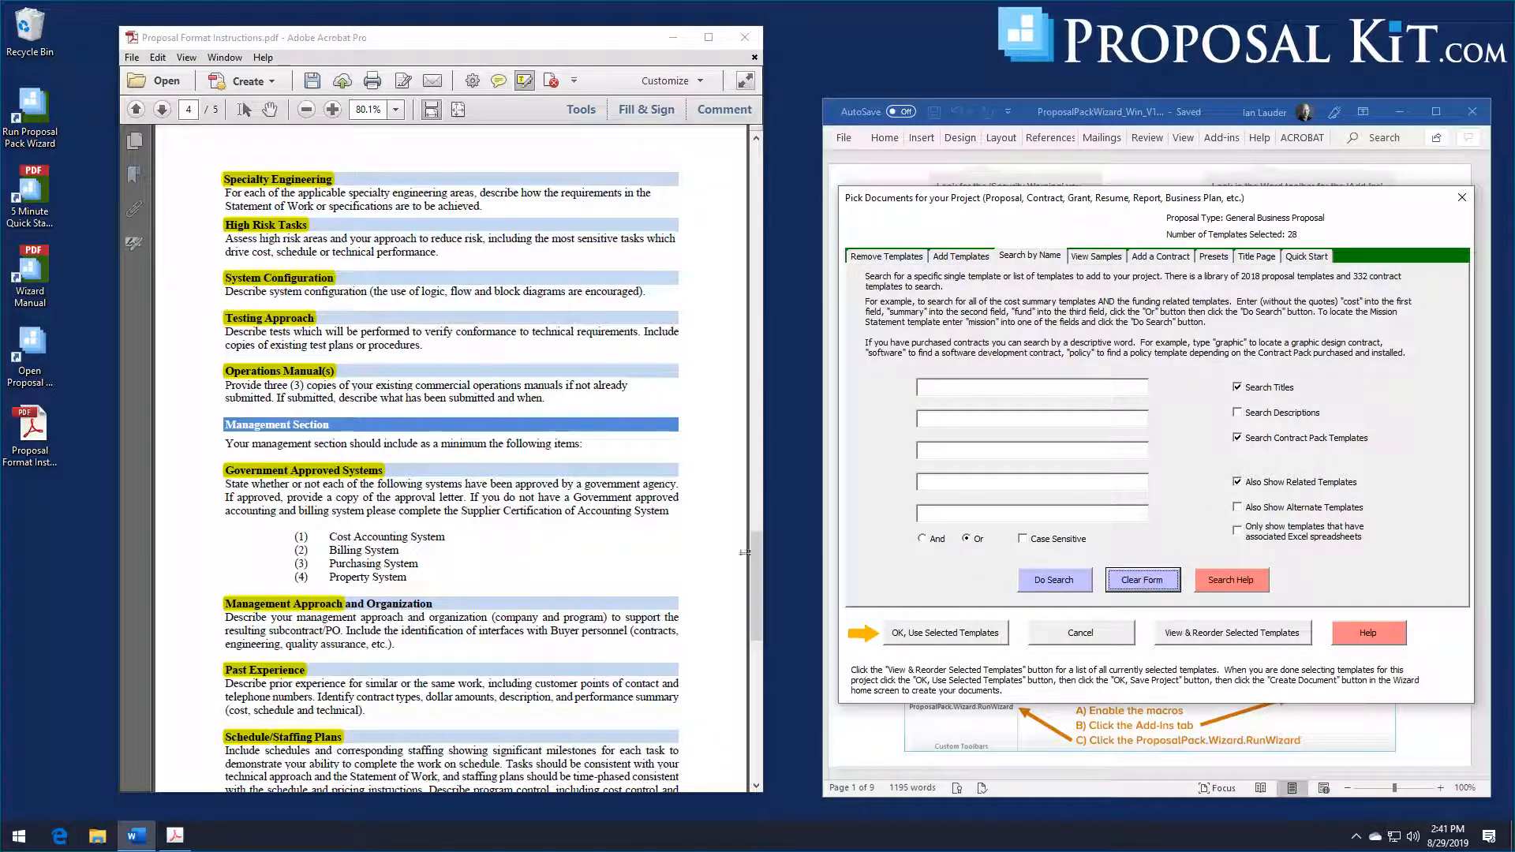
{"action": "scroll", "coordinate": [588, 507], "scroll_direction": "down", "scroll_amount": 3}
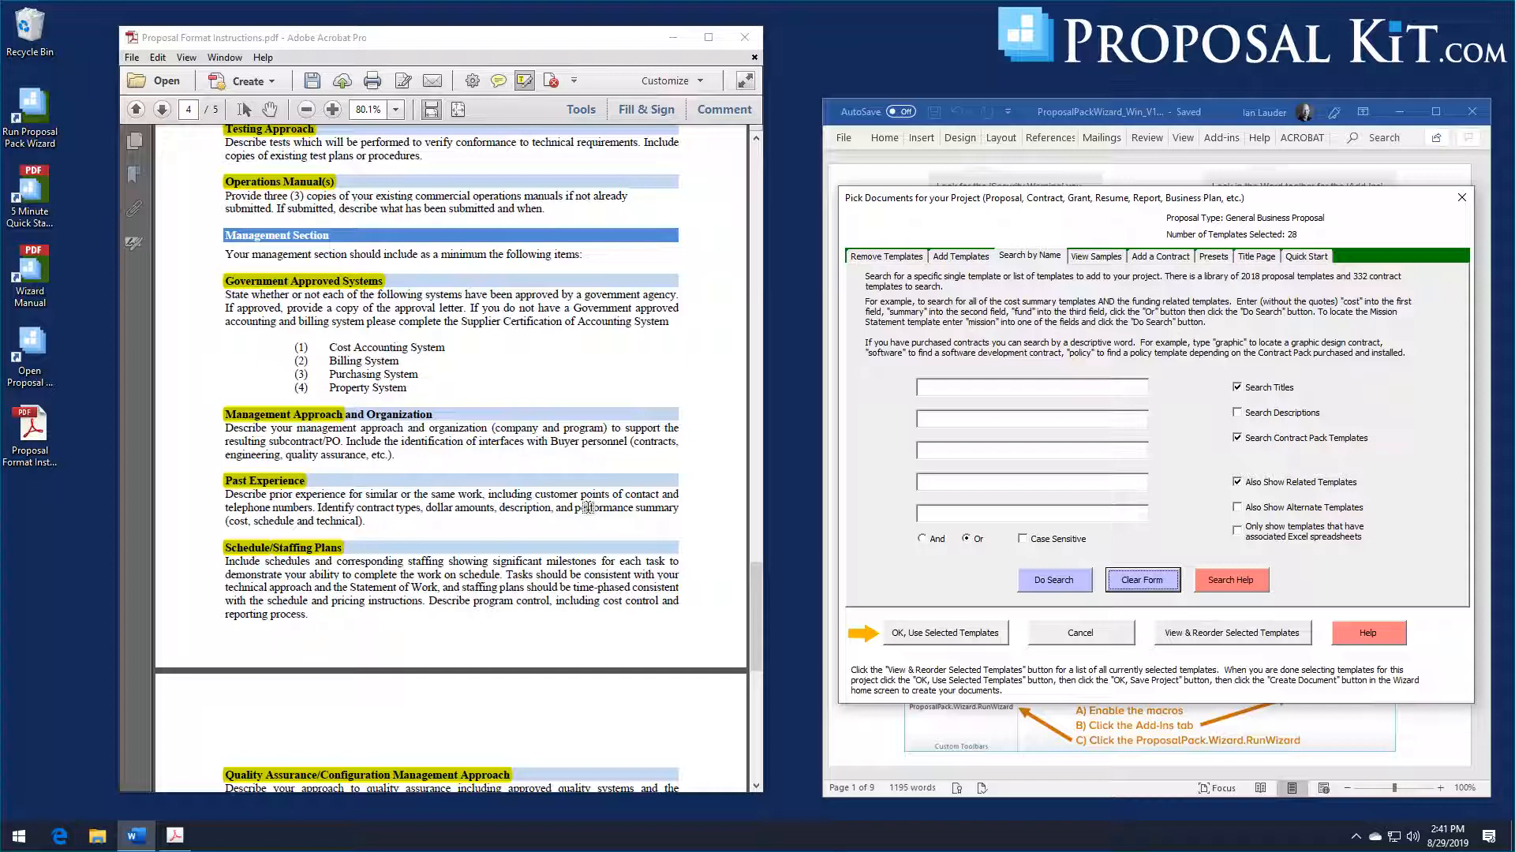
{"action": "scroll", "coordinate": [339, 308], "scroll_direction": "down", "scroll_amount": 2}
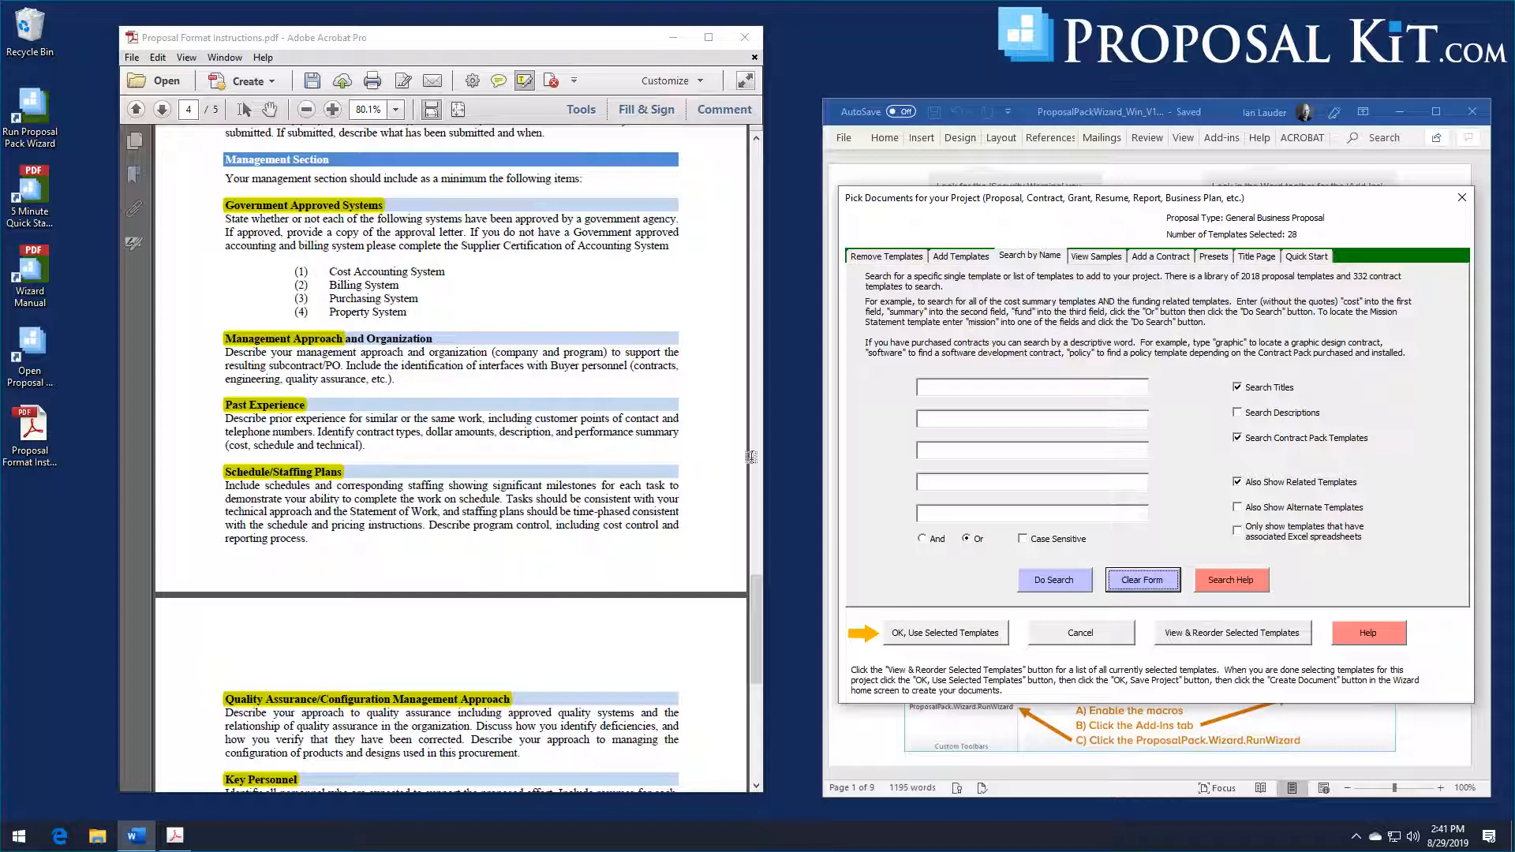
{"action": "left_click", "coordinate": [947, 386]}
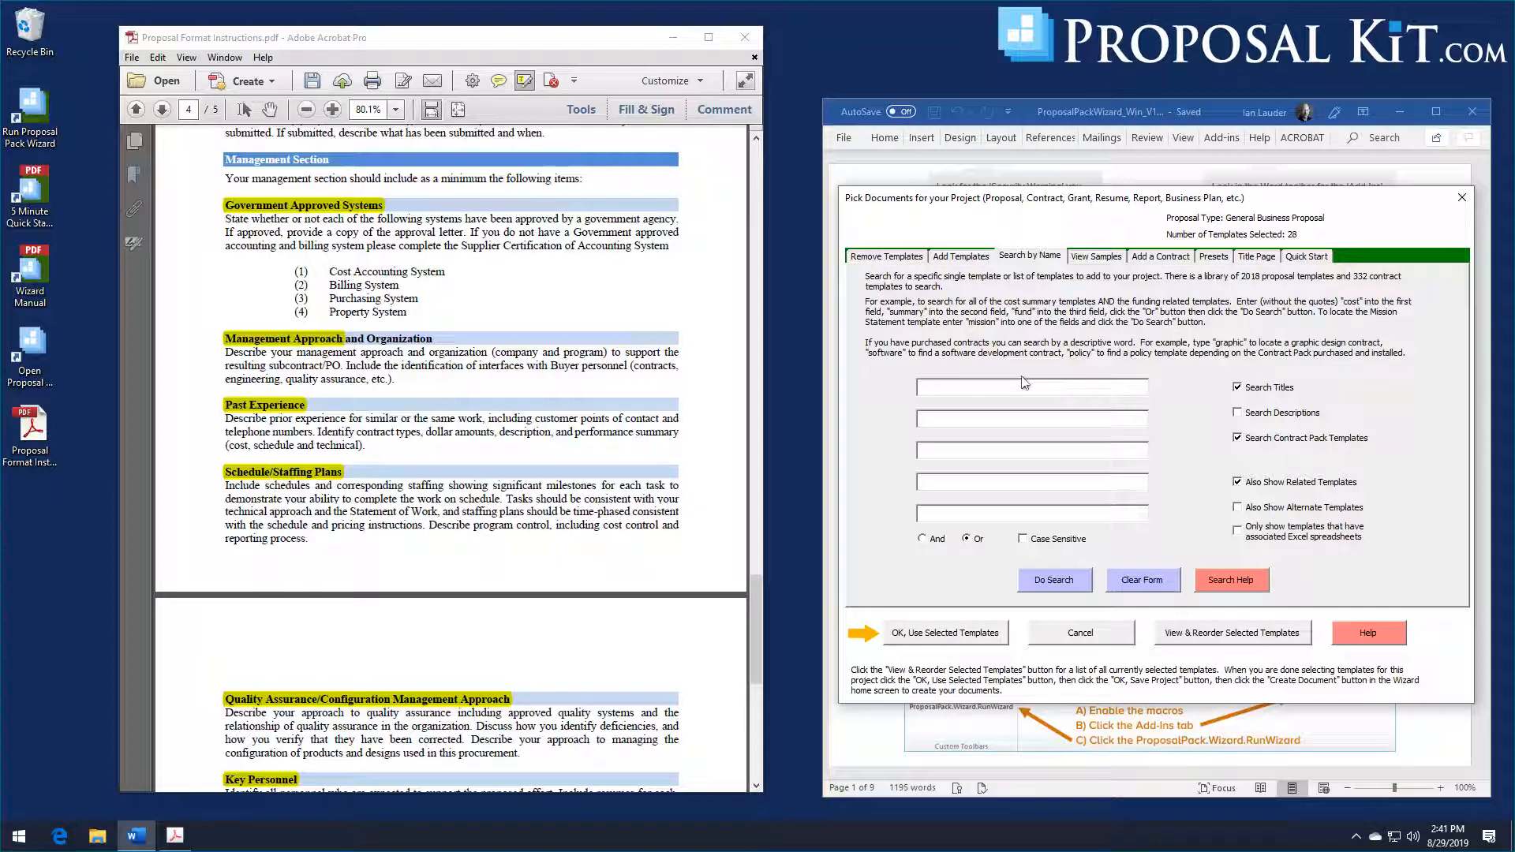
{"action": "type", "text": "management"}
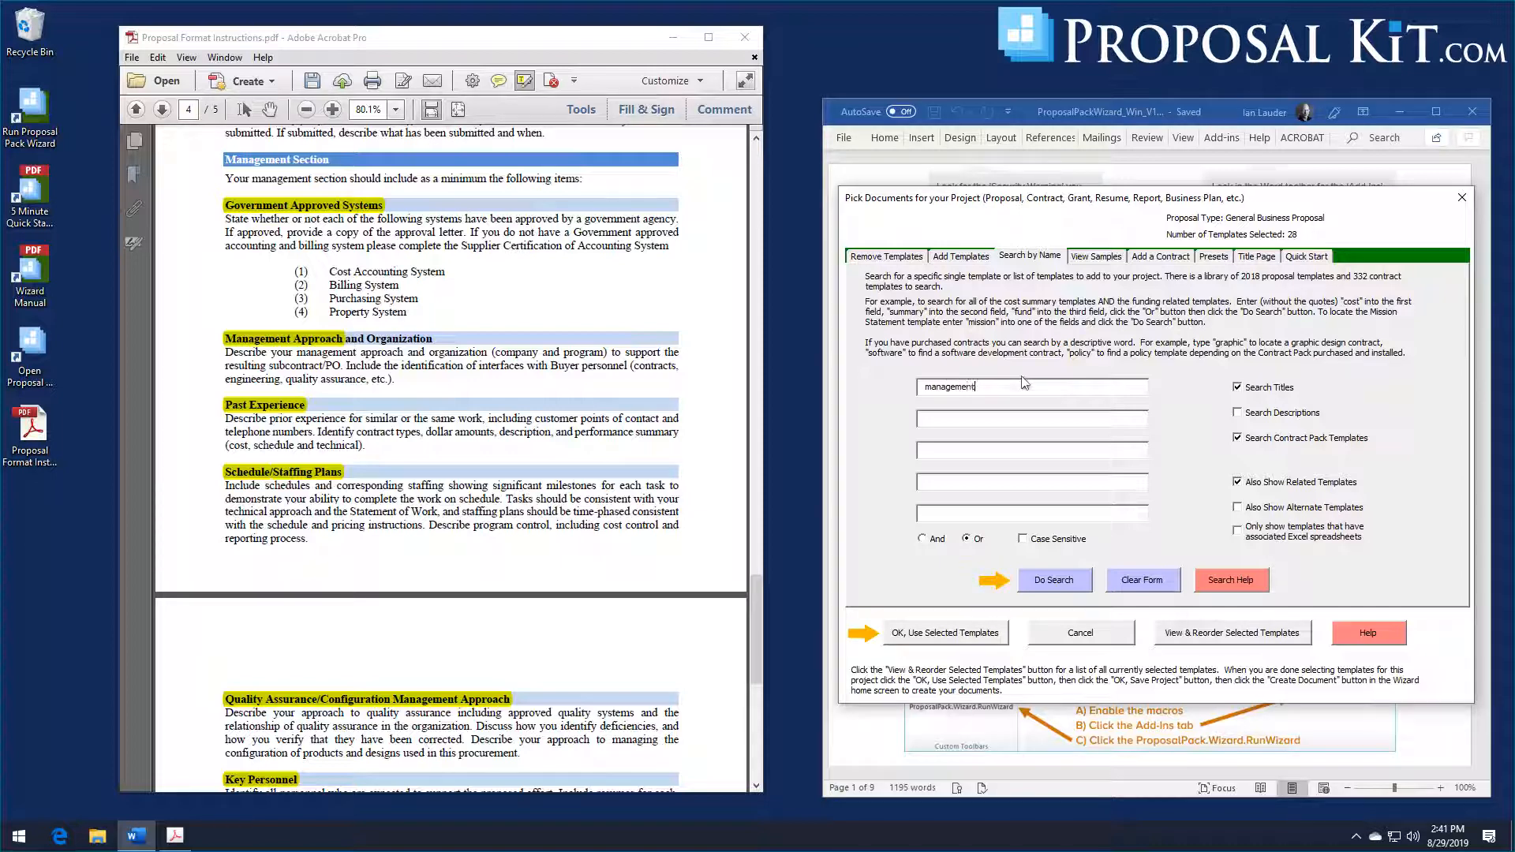
{"action": "key", "text": "Tab"}
{"action": "type", "text": "past"}
{"action": "key", "text": "Tab"}
{"action": "type", "text": "chedule"}
{"action": "type", "text": "staffing"}
{"action": "left_click", "coordinate": [1041, 586]}
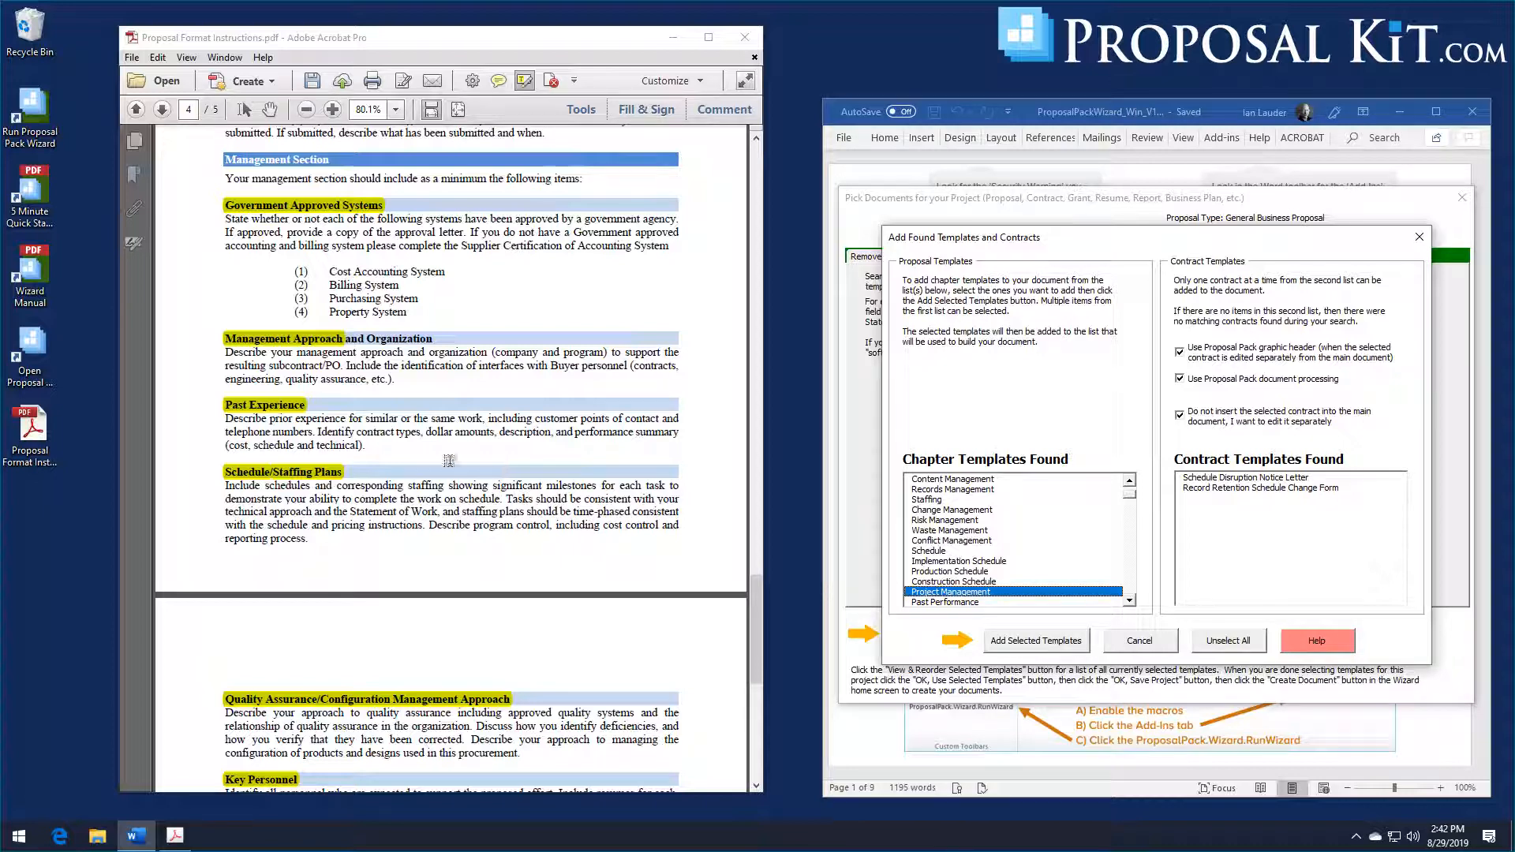
Step: Add the Project Management, Past Performance, Schedule and Staffing chapter templates from the found templates to the project and accept the selected list
{"action": "scroll", "coordinate": [1129, 518], "scroll_direction": "up", "scroll_amount": 5}
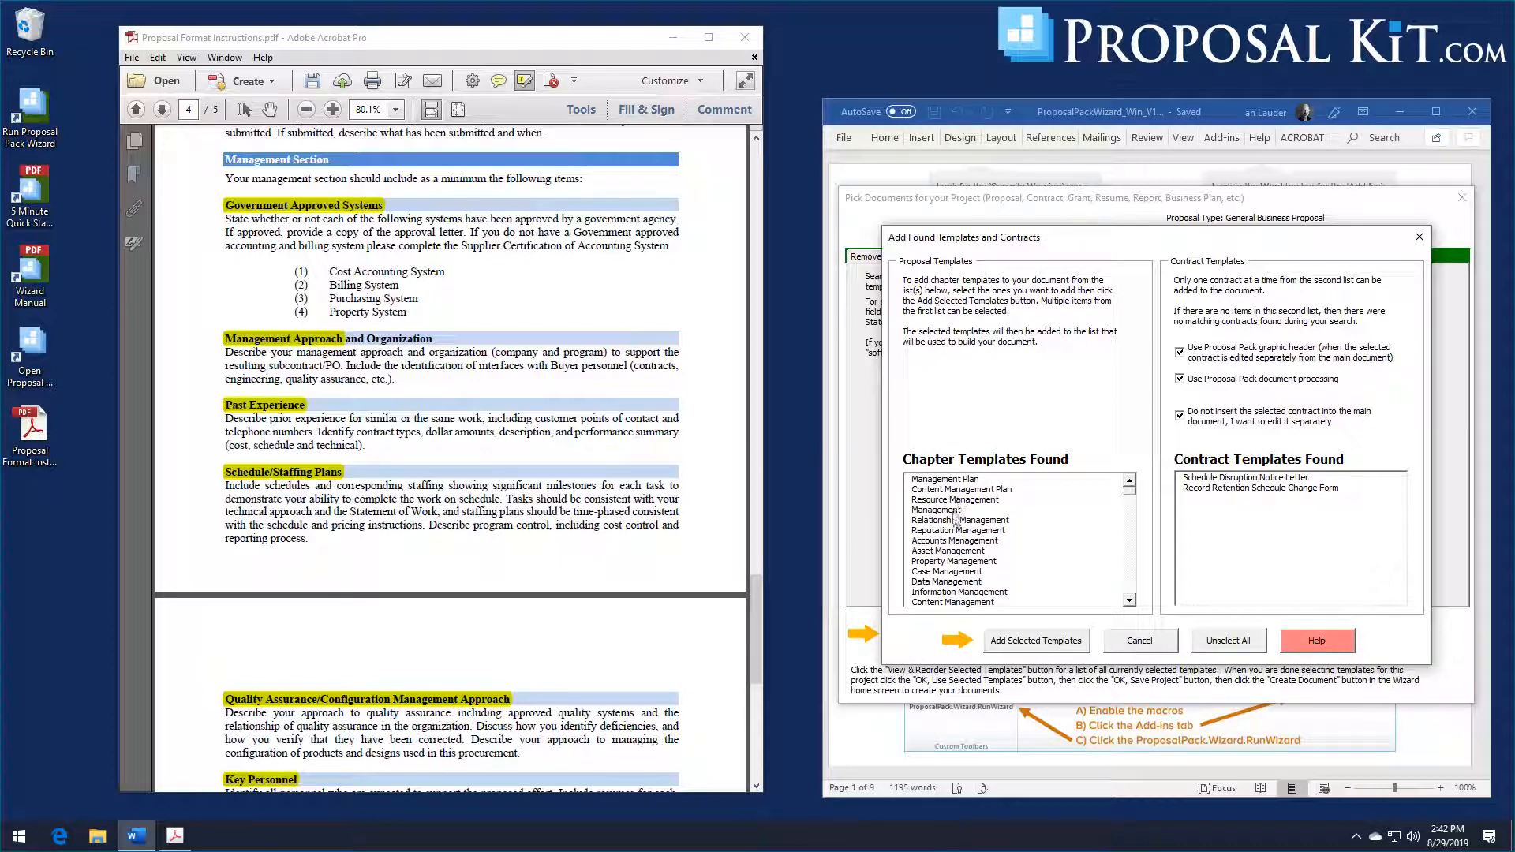
{"action": "left_click", "coordinate": [1131, 551]}
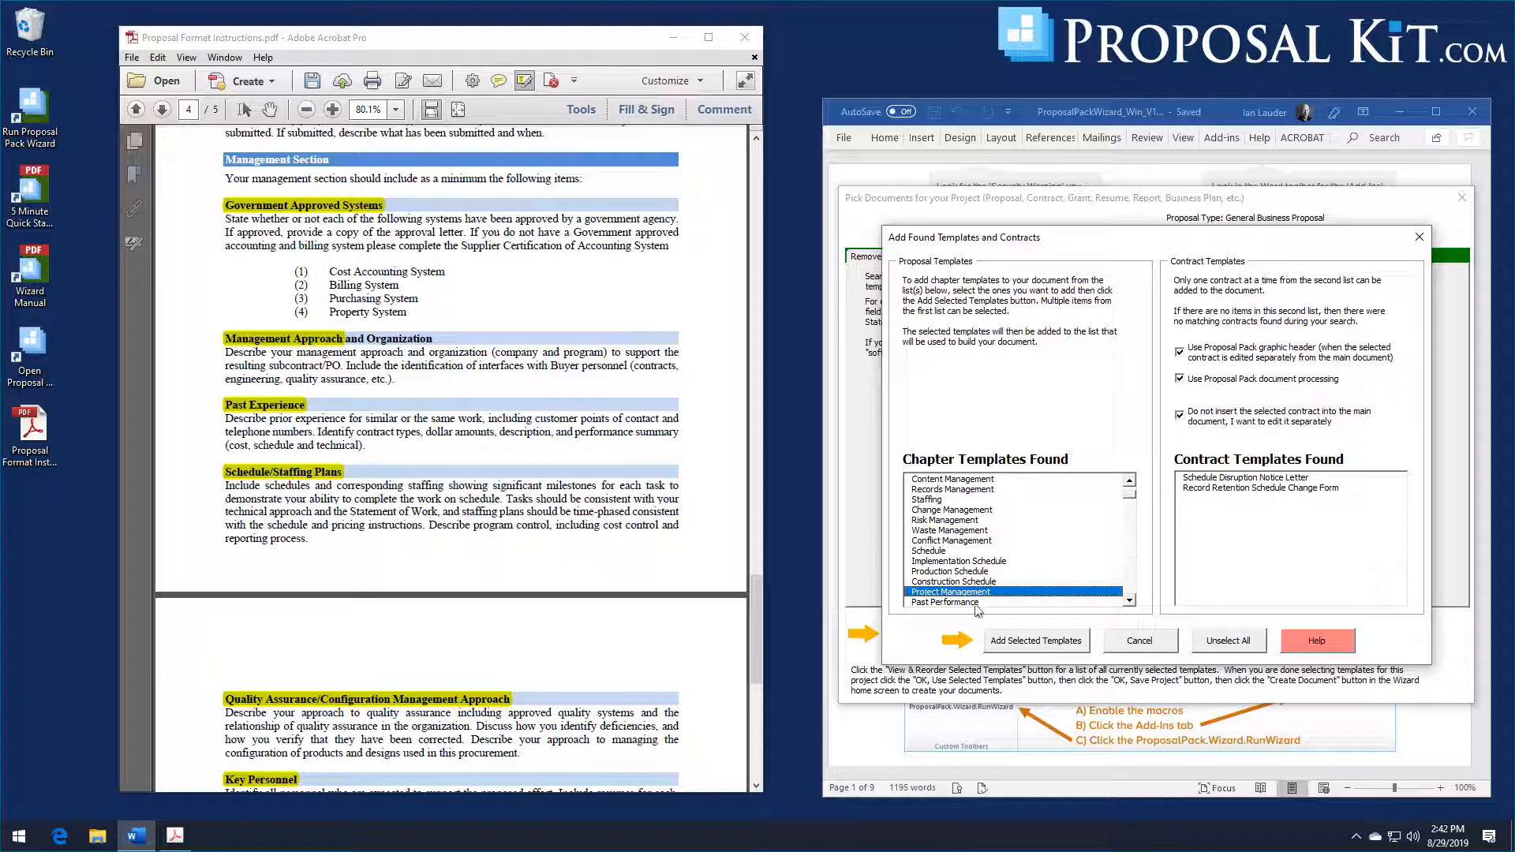
{"action": "left_click", "coordinate": [1055, 603]}
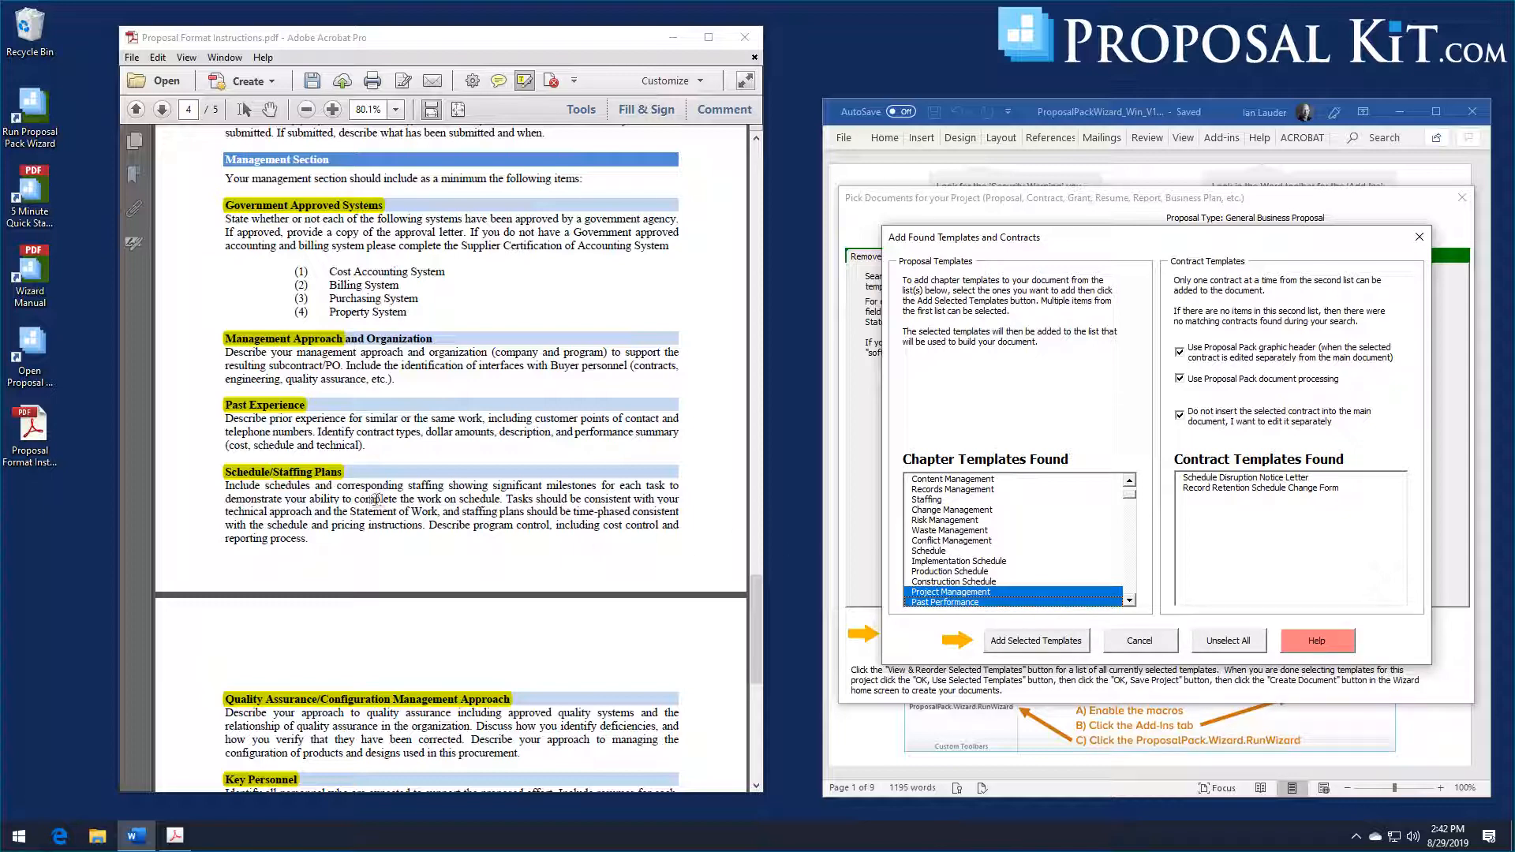
{"action": "left_click", "coordinate": [944, 551]}
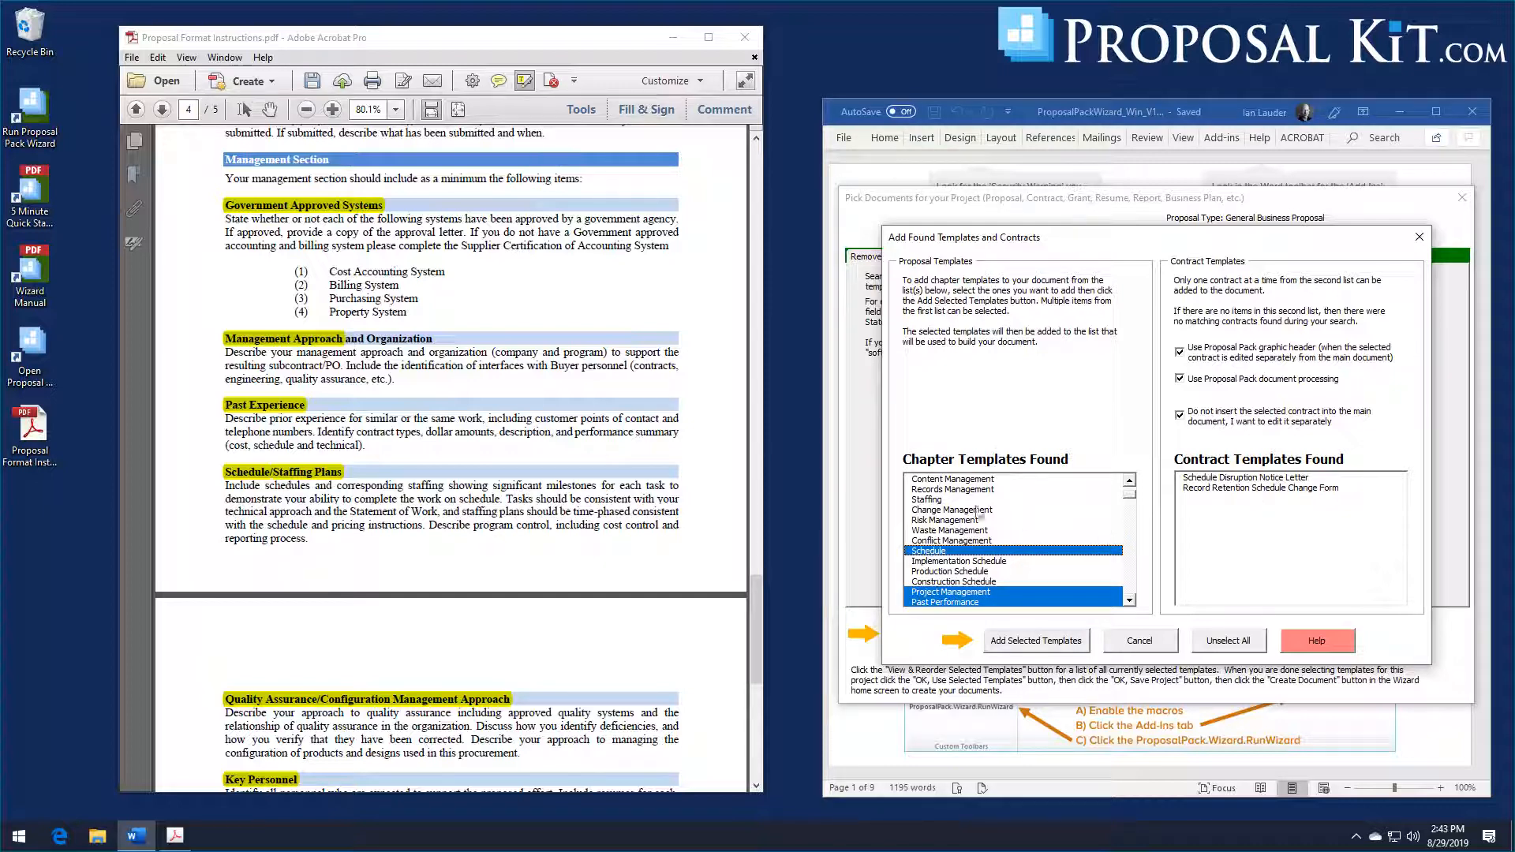
{"action": "left_click", "coordinate": [944, 500]}
{"action": "left_click", "coordinate": [1065, 647]}
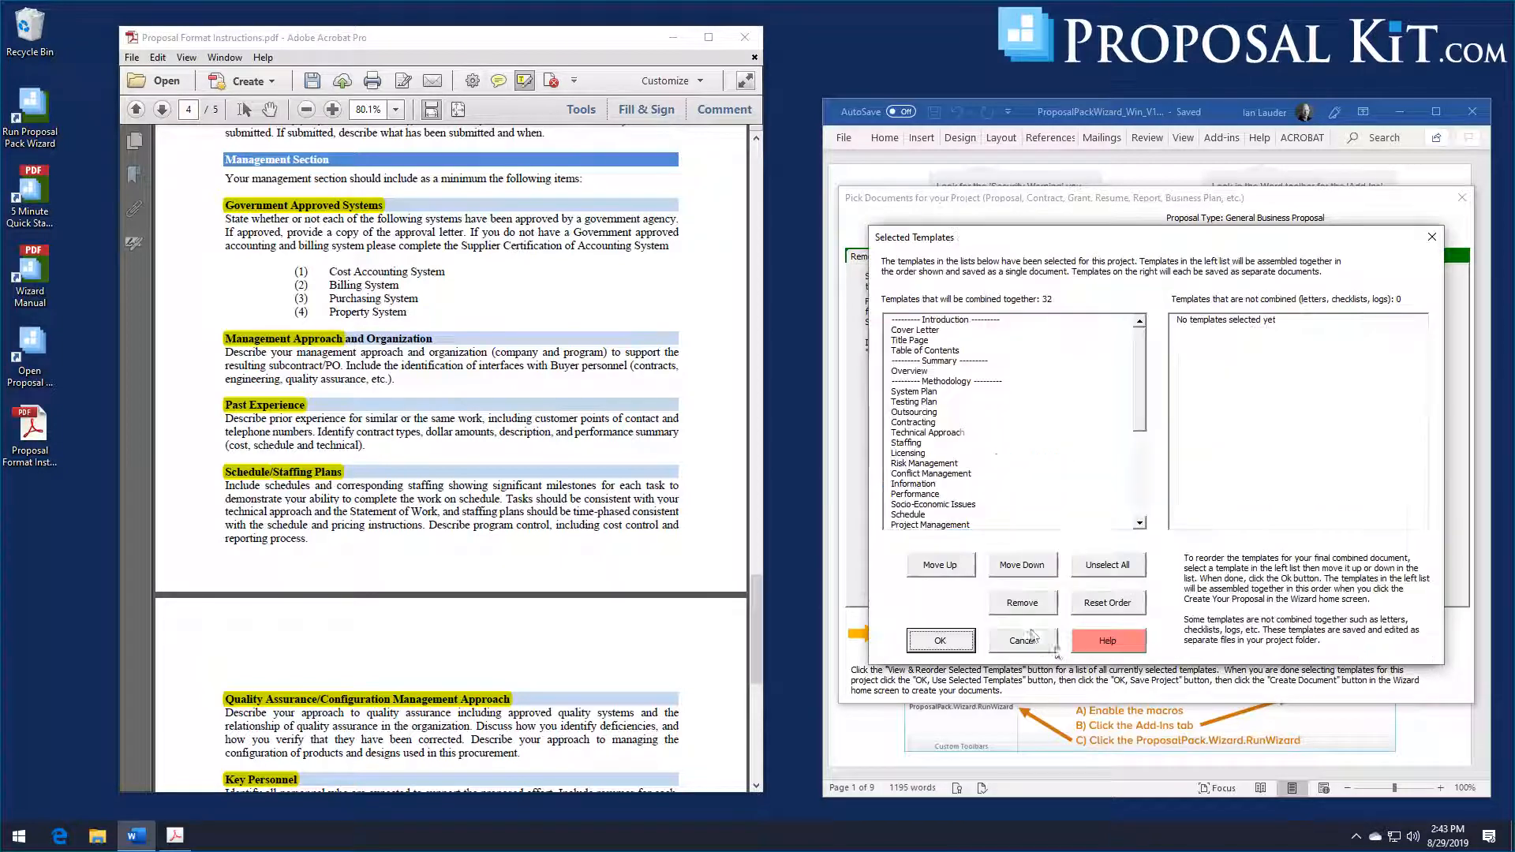
{"action": "scroll", "coordinate": [672, 461], "scroll_direction": "down", "scroll_amount": 5}
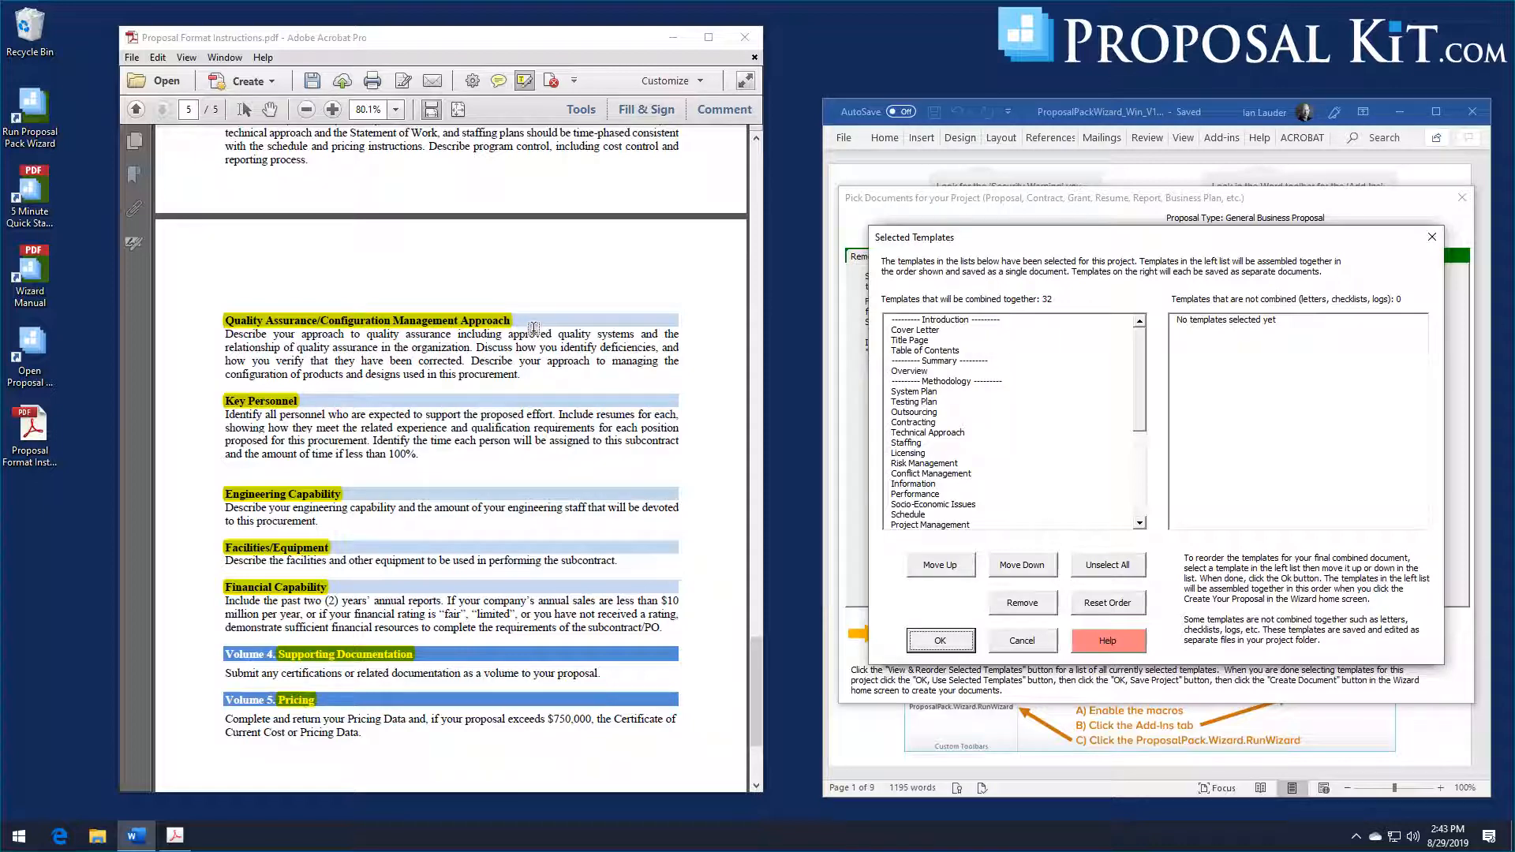
{"action": "left_click", "coordinate": [959, 643]}
Step: Search the template library for "quality", "key" or "capability"
{"action": "left_click", "coordinate": [969, 397]}
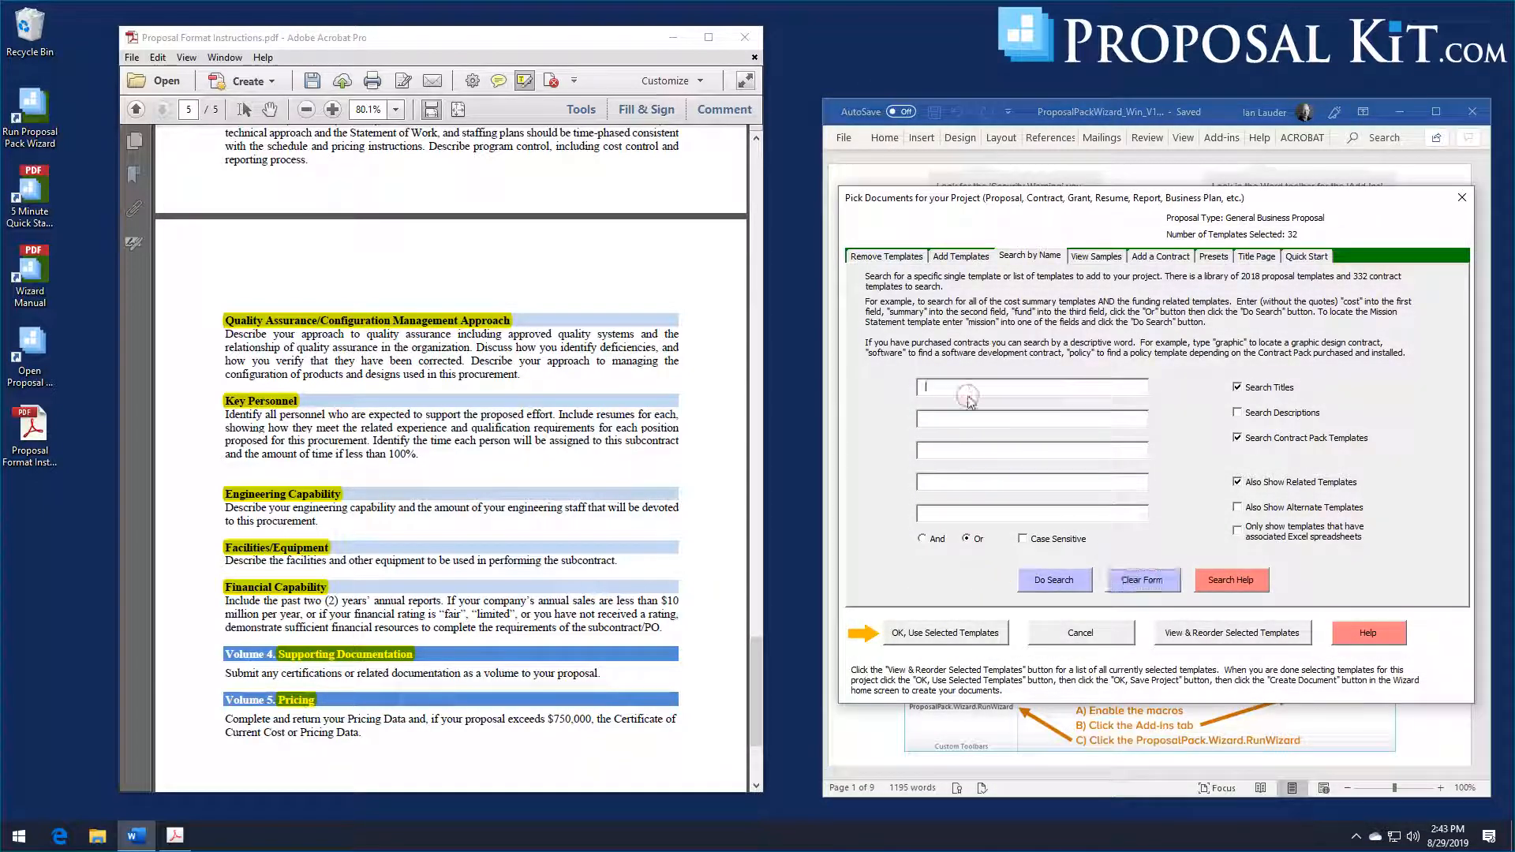
{"action": "type", "text": "quality"}
{"action": "key", "text": "Tab"}
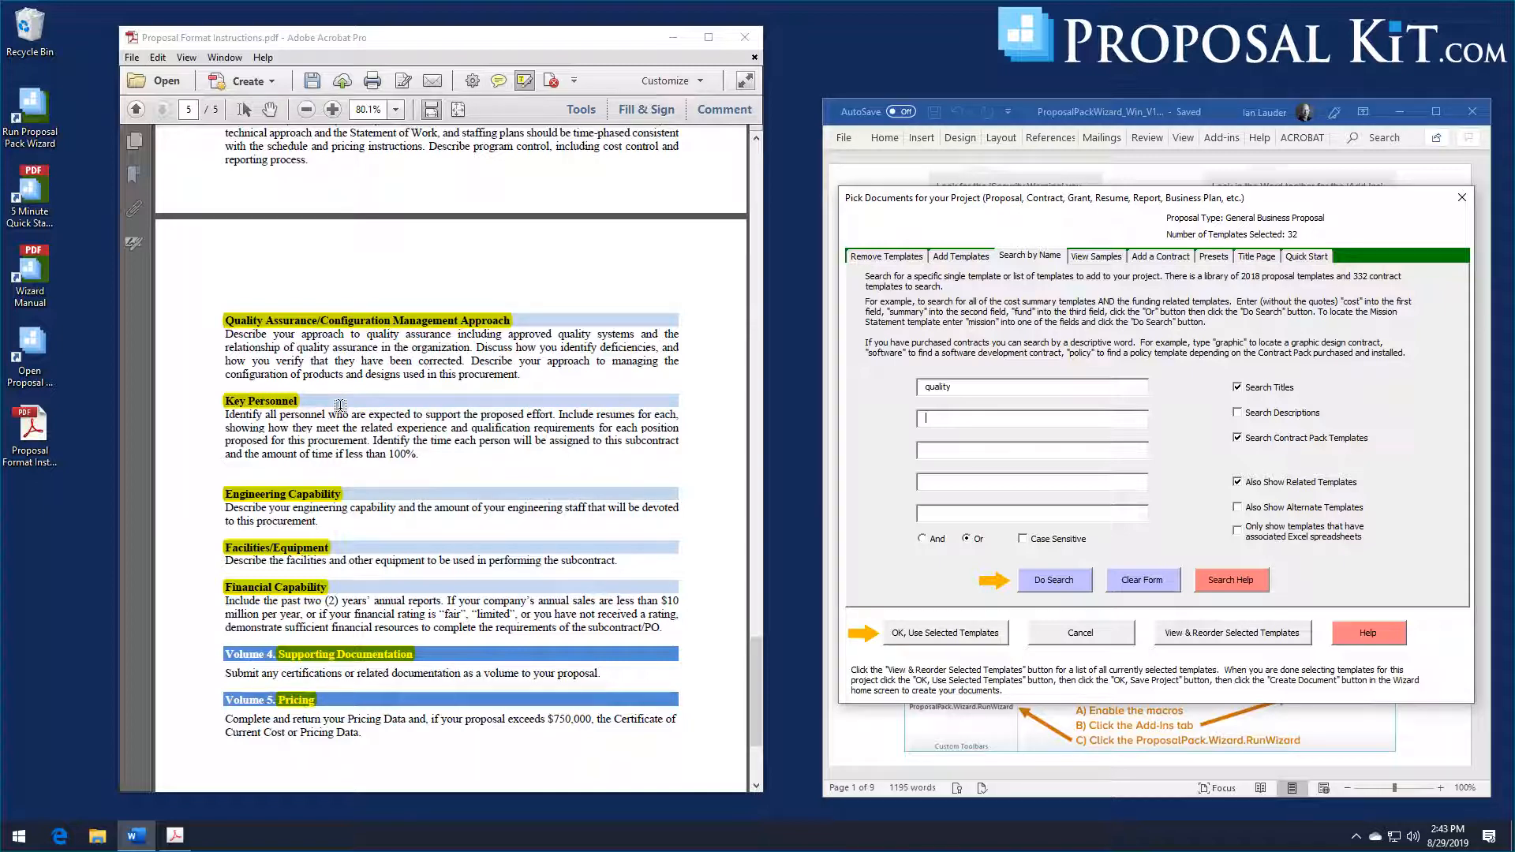
{"action": "left_click", "coordinate": [944, 416]}
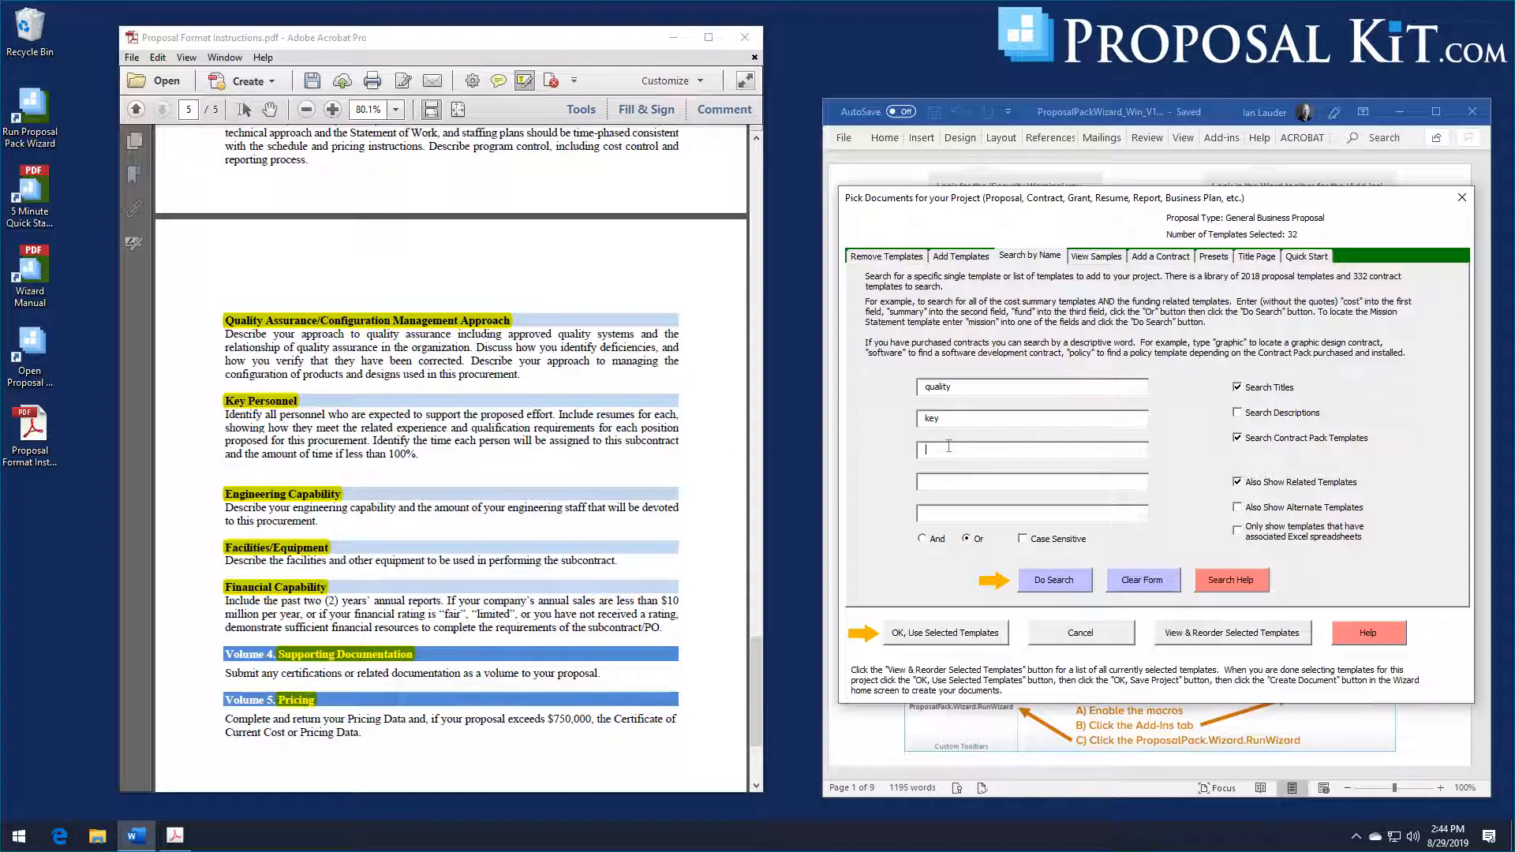
{"action": "type", "text": "capability"}
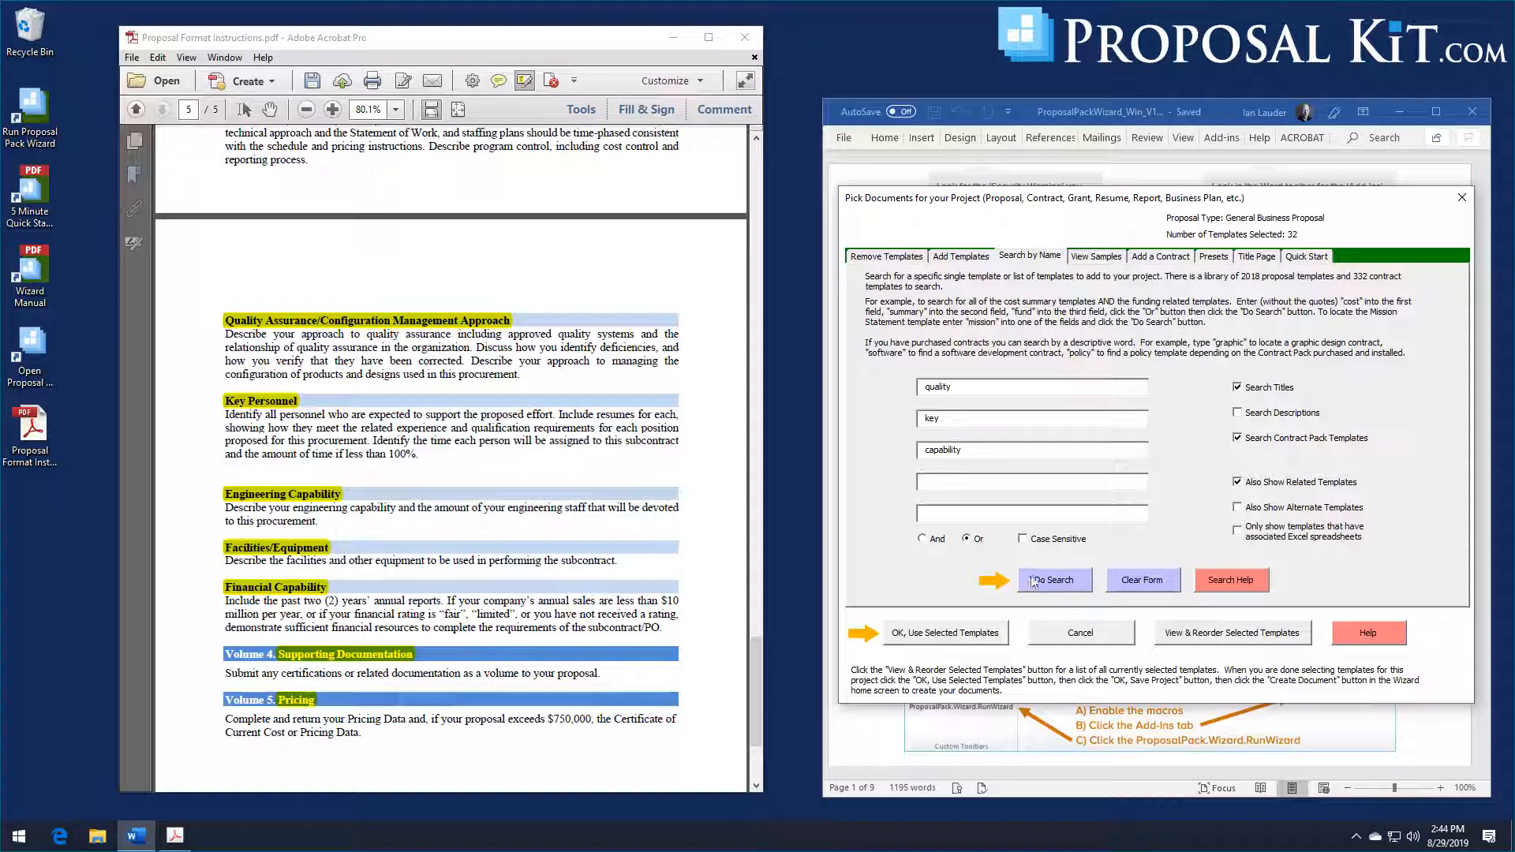
{"action": "left_click", "coordinate": [1033, 581]}
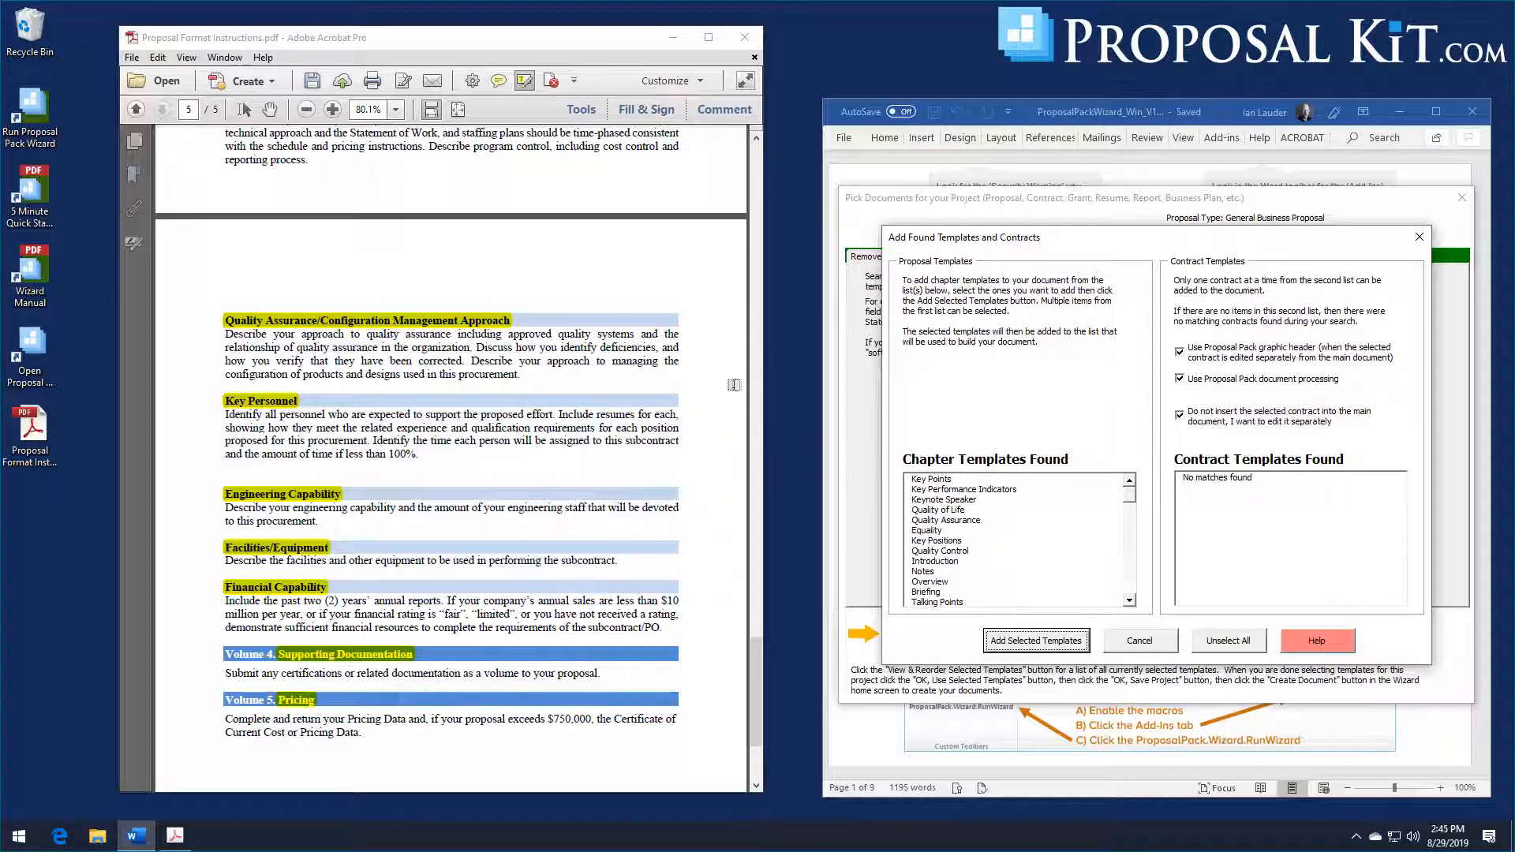
Step: Look through all found chapter templates and add Quality Assurance and Key Positions to the project, accepting the selected list
{"action": "left_click", "coordinate": [945, 520]}
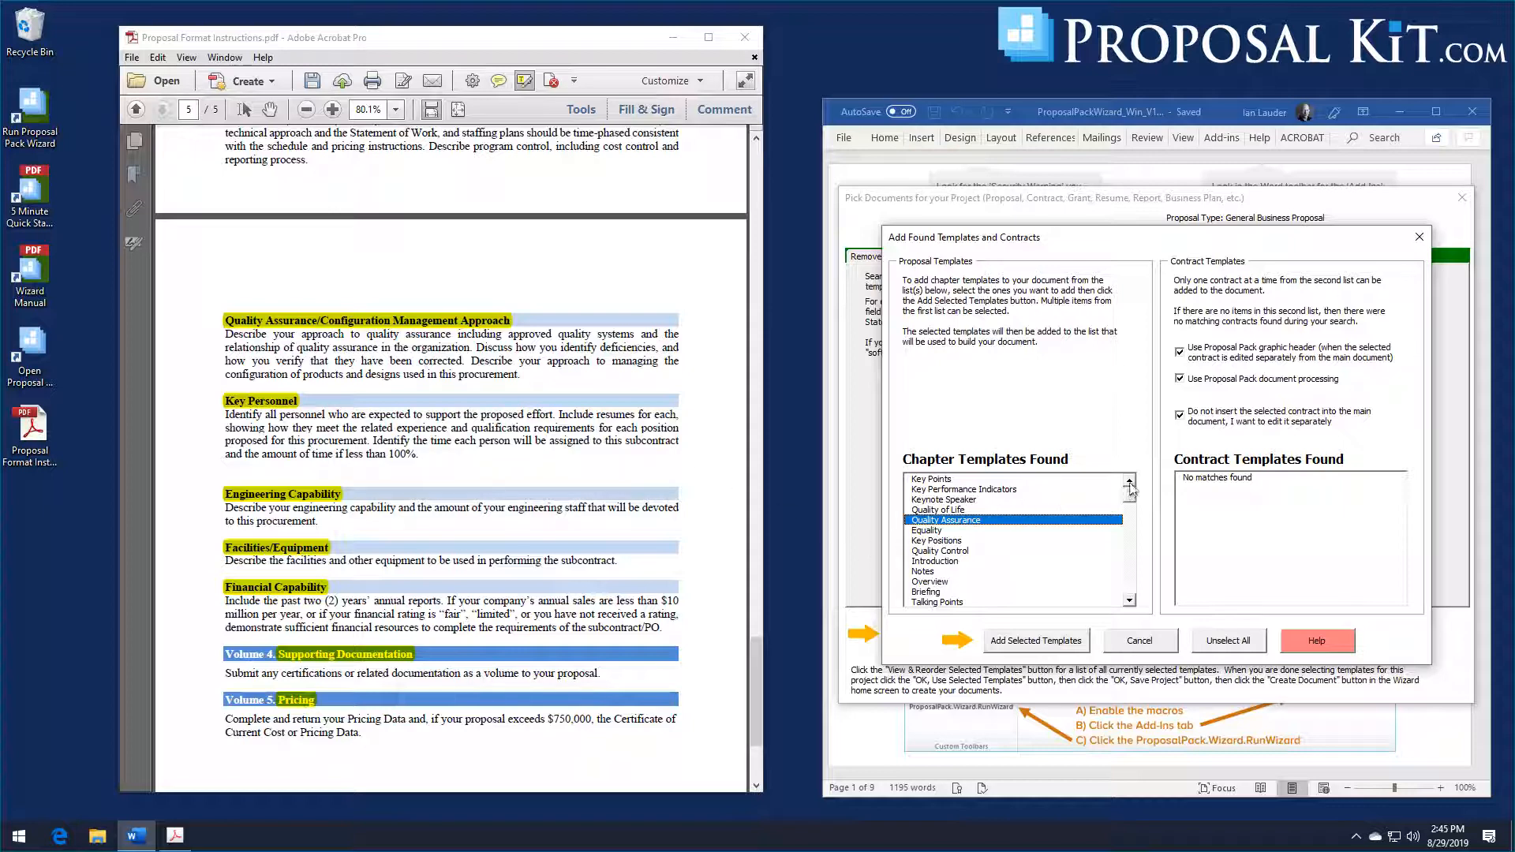
{"action": "left_click", "coordinate": [936, 541]}
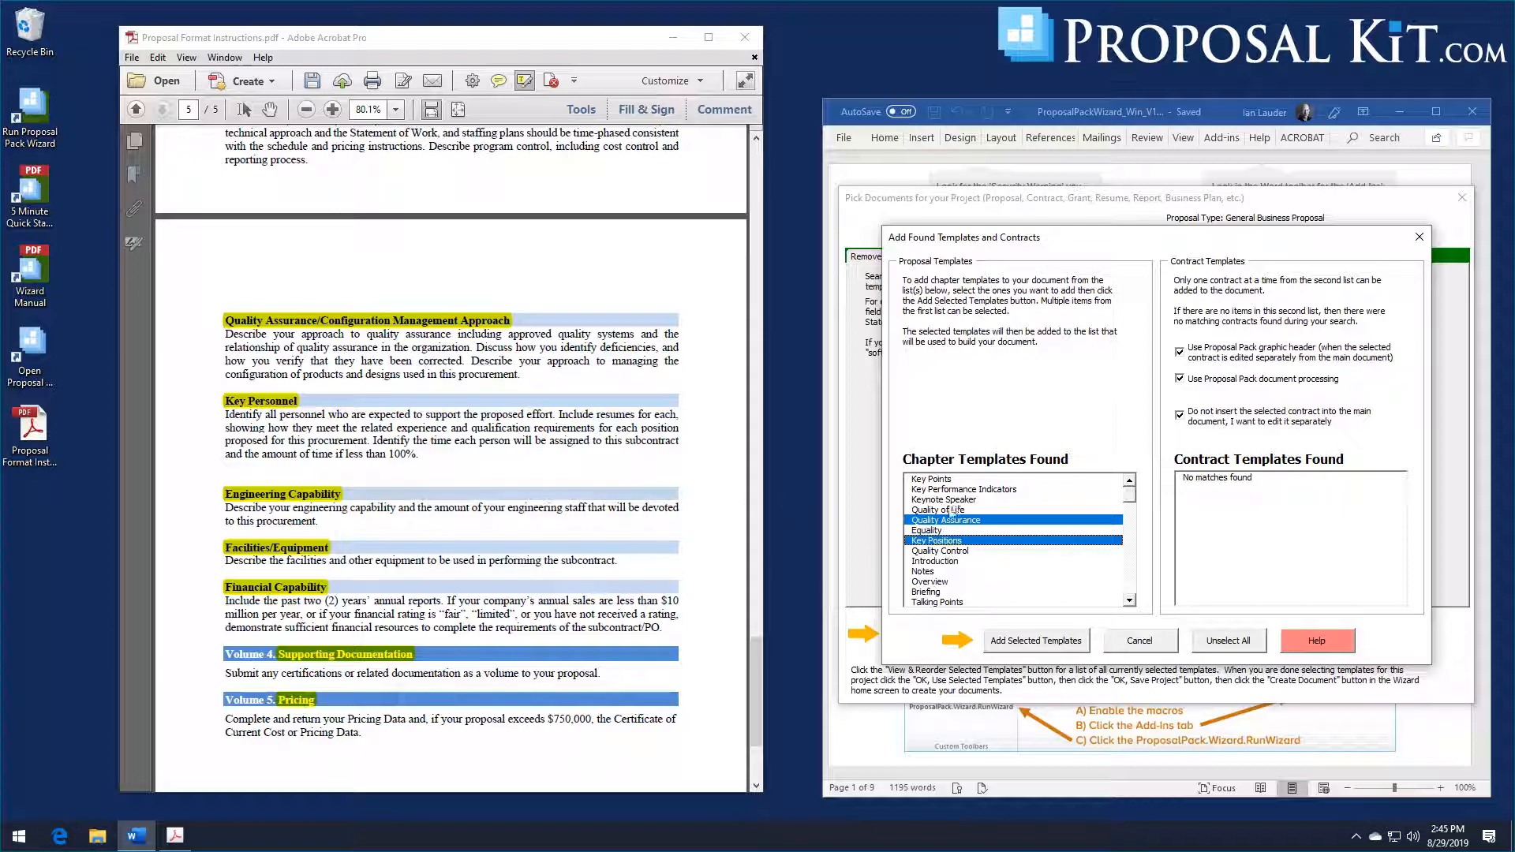
{"action": "left_click", "coordinate": [1130, 601]}
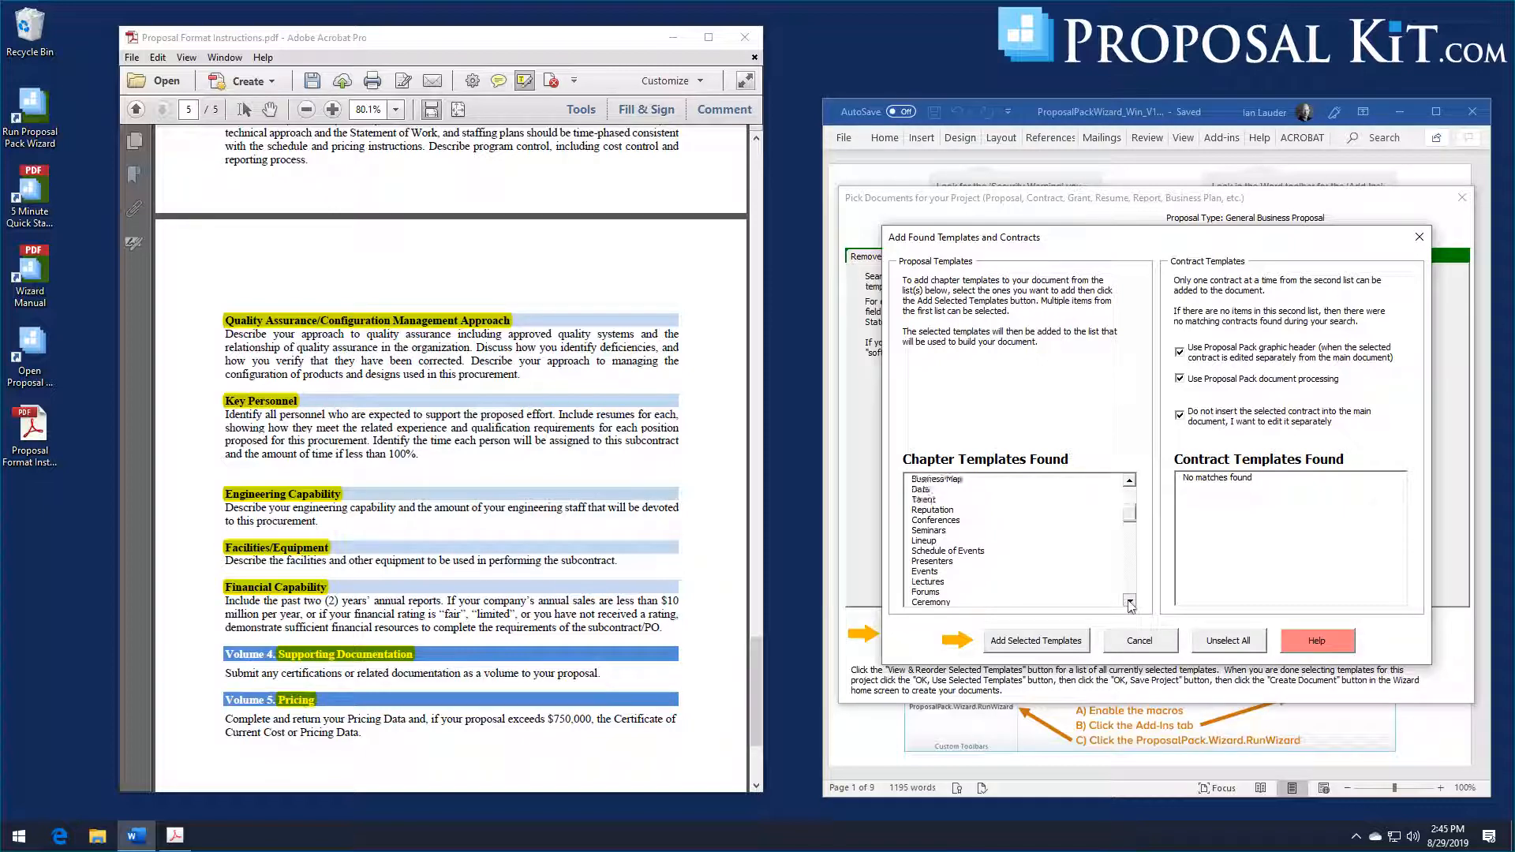
{"action": "left_click", "coordinate": [1129, 601]}
{"action": "left_click", "coordinate": [1129, 601]}
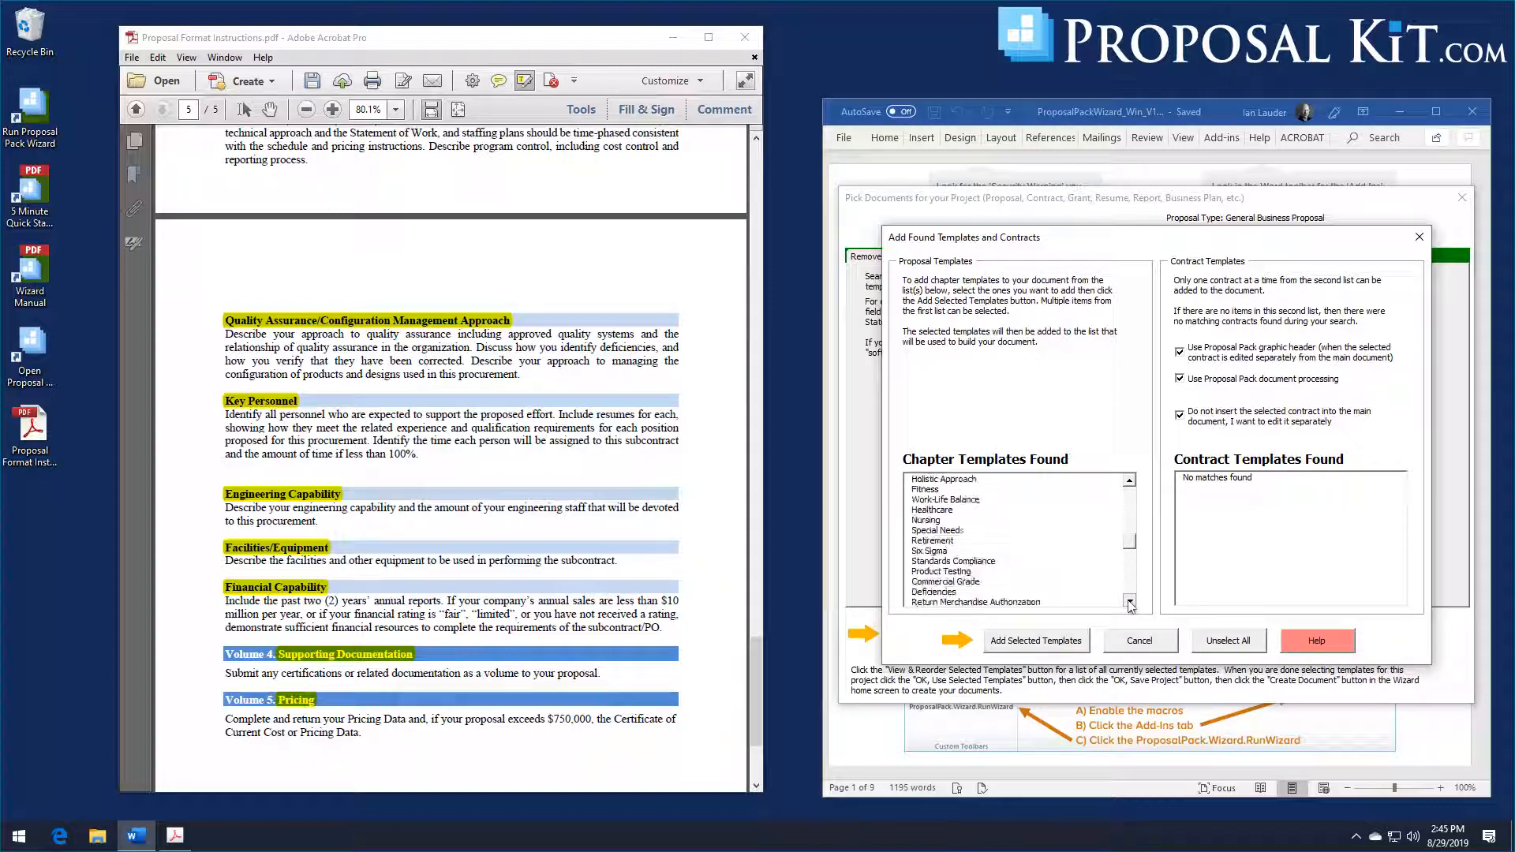
{"action": "left_click", "coordinate": [1130, 602]}
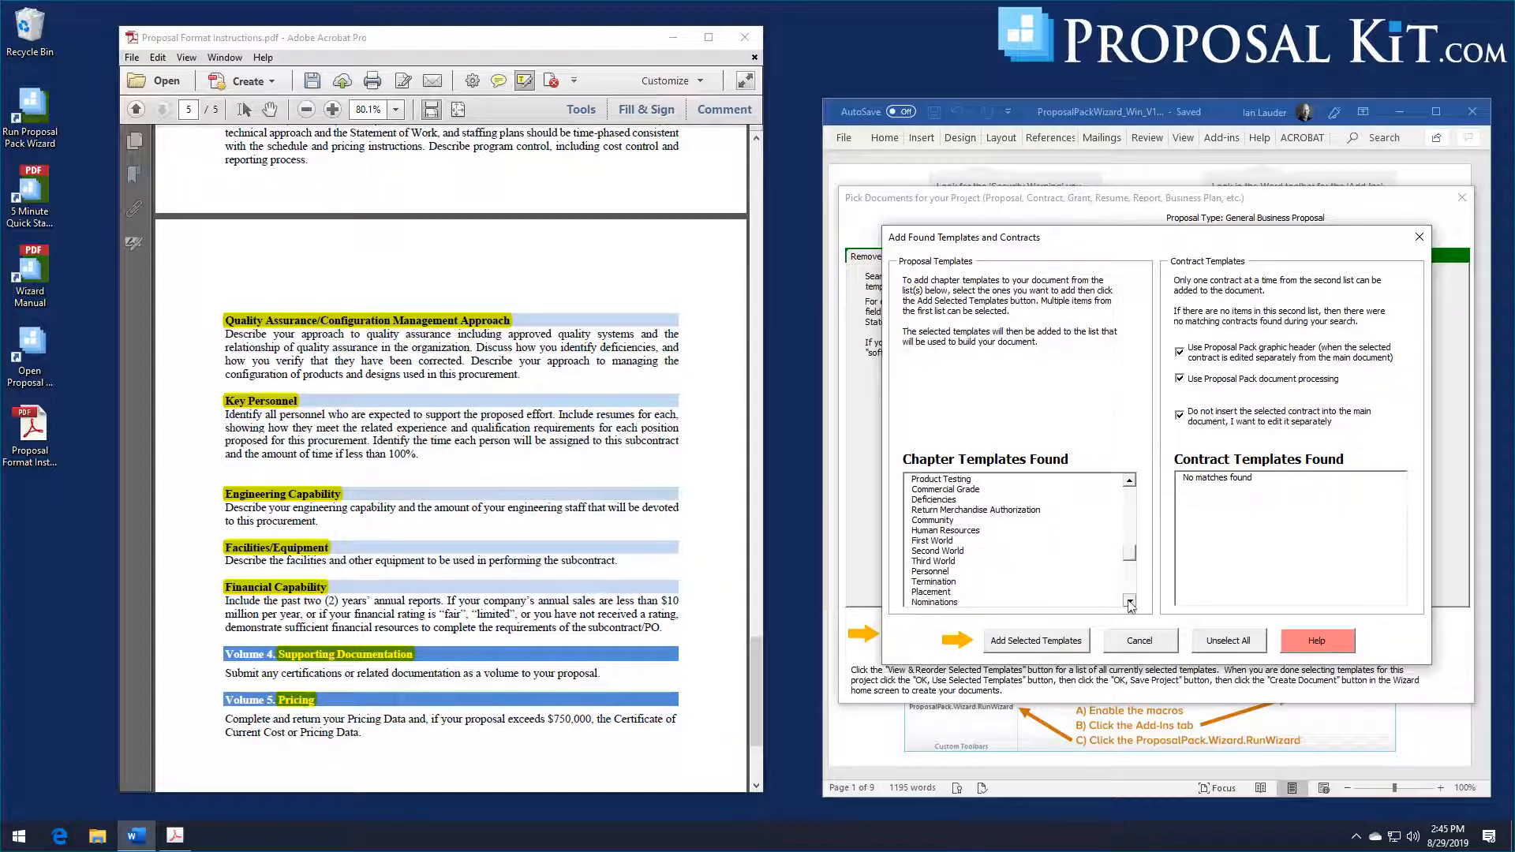
{"action": "left_click", "coordinate": [1130, 602]}
{"action": "left_click", "coordinate": [1130, 602]}
{"action": "left_click", "coordinate": [1130, 602]}
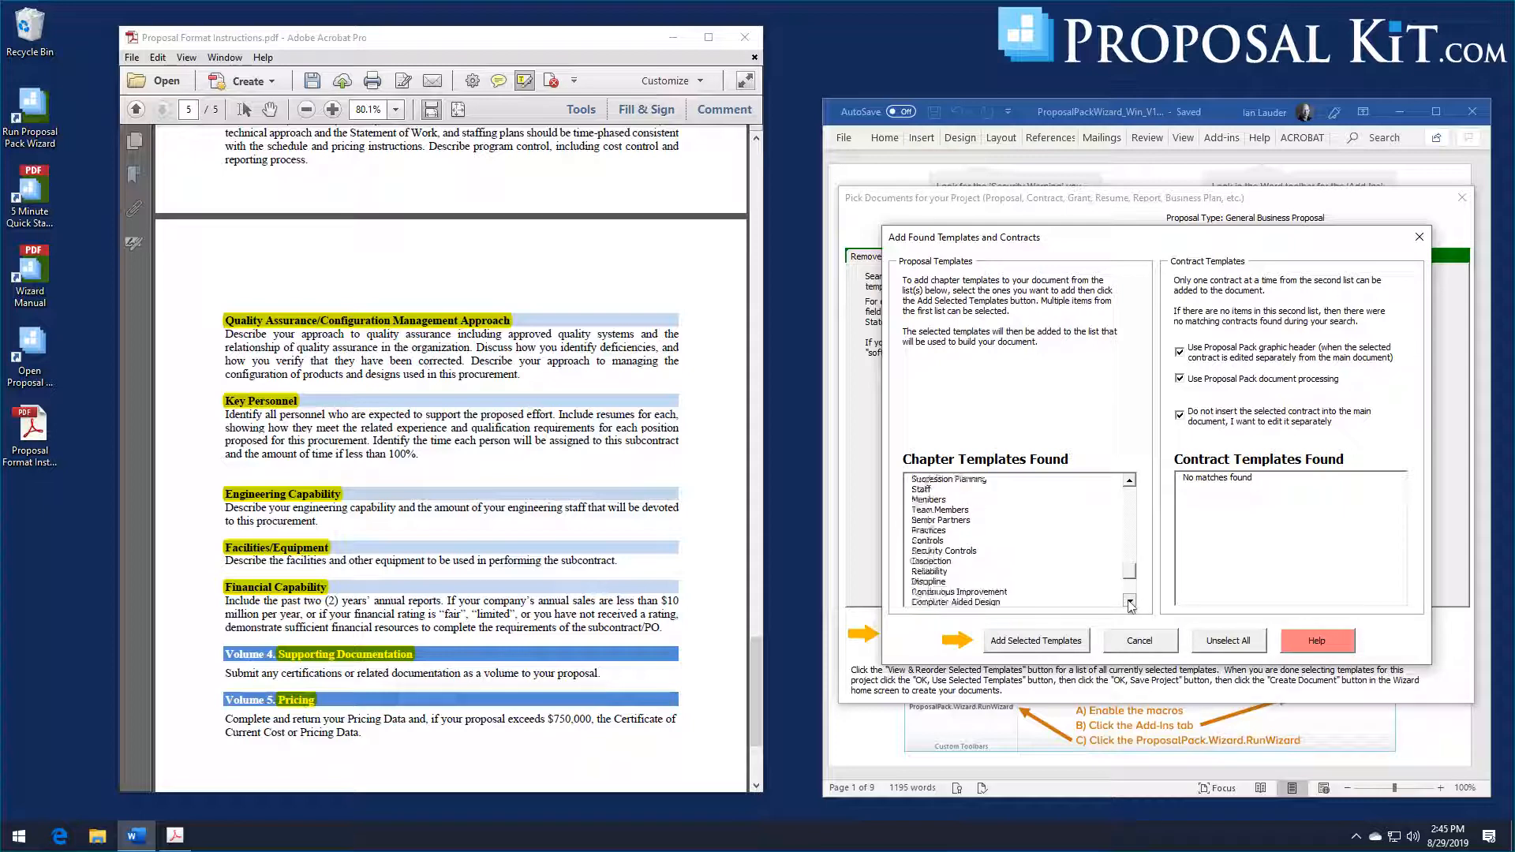
{"action": "left_click", "coordinate": [1130, 602]}
{"action": "left_click", "coordinate": [1130, 602]}
{"action": "left_click", "coordinate": [1130, 602]}
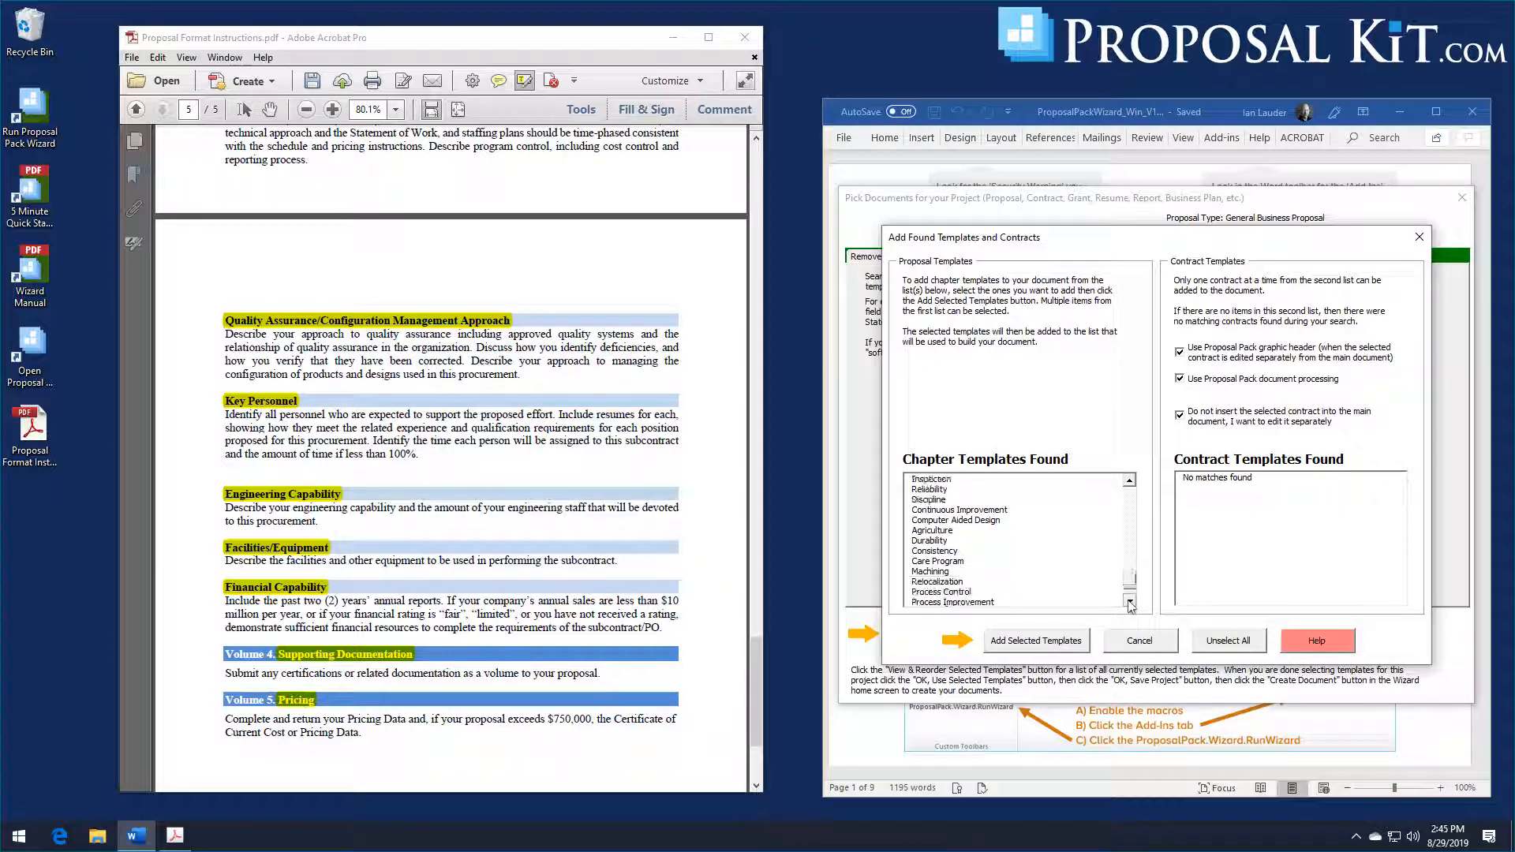
{"action": "left_click", "coordinate": [1130, 602]}
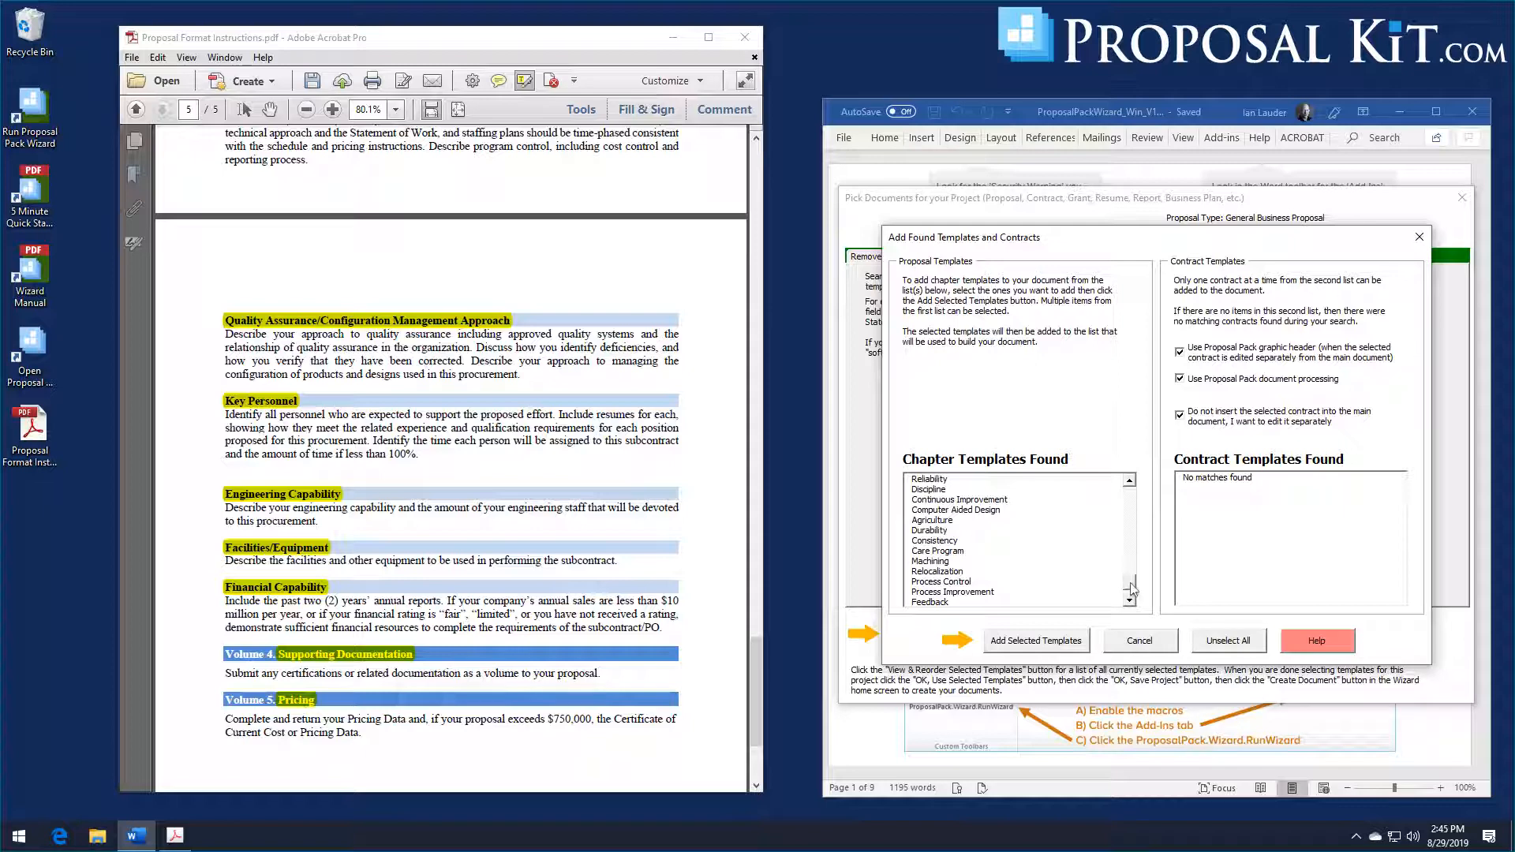
{"action": "left_click_drag", "start_coordinate": [1131, 583], "coordinate": [1129, 490]}
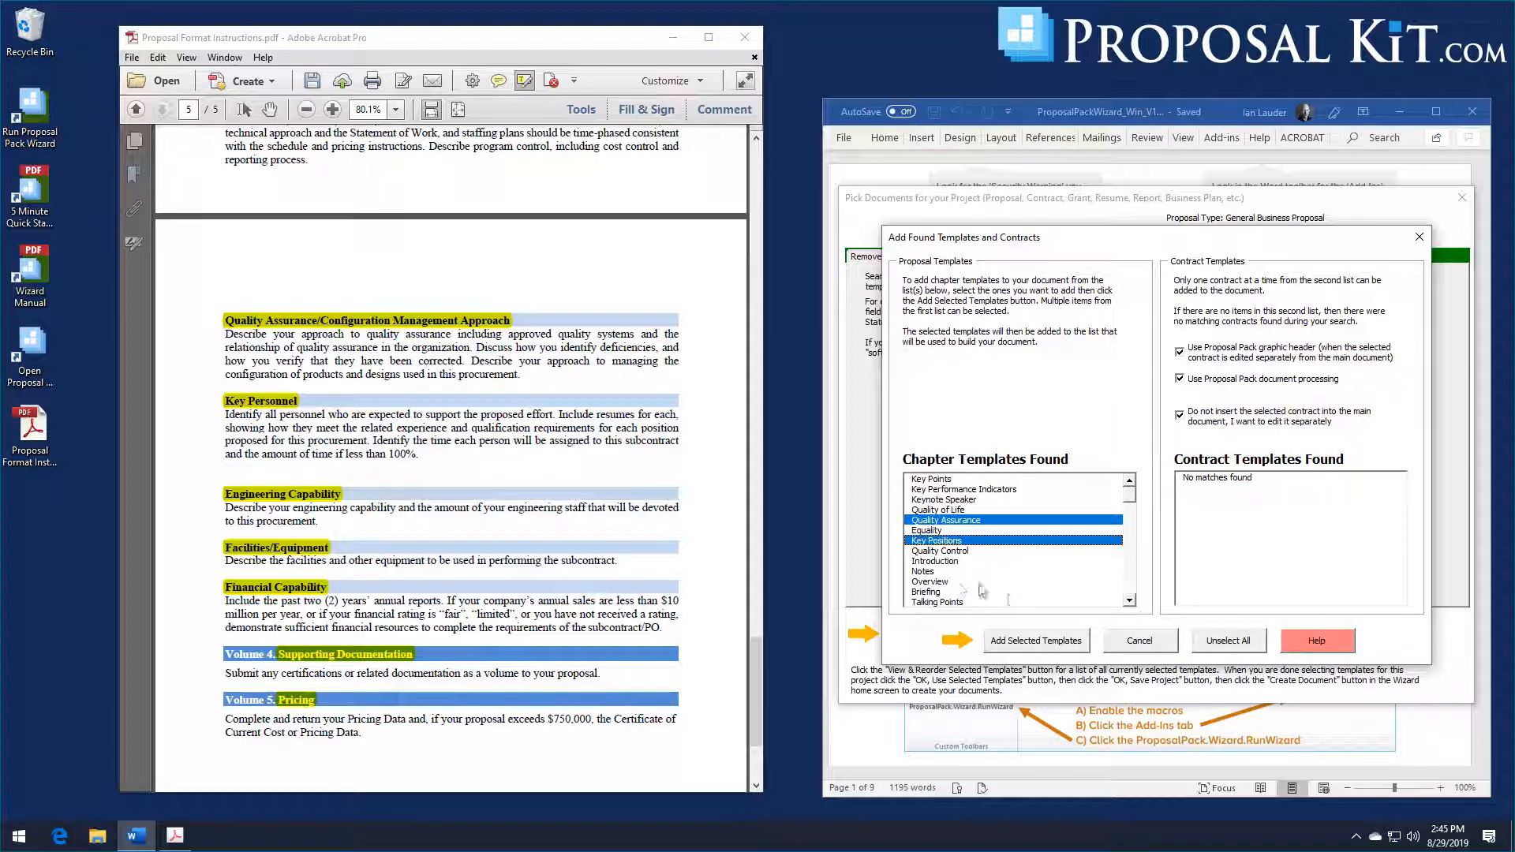
{"action": "left_click", "coordinate": [1024, 646]}
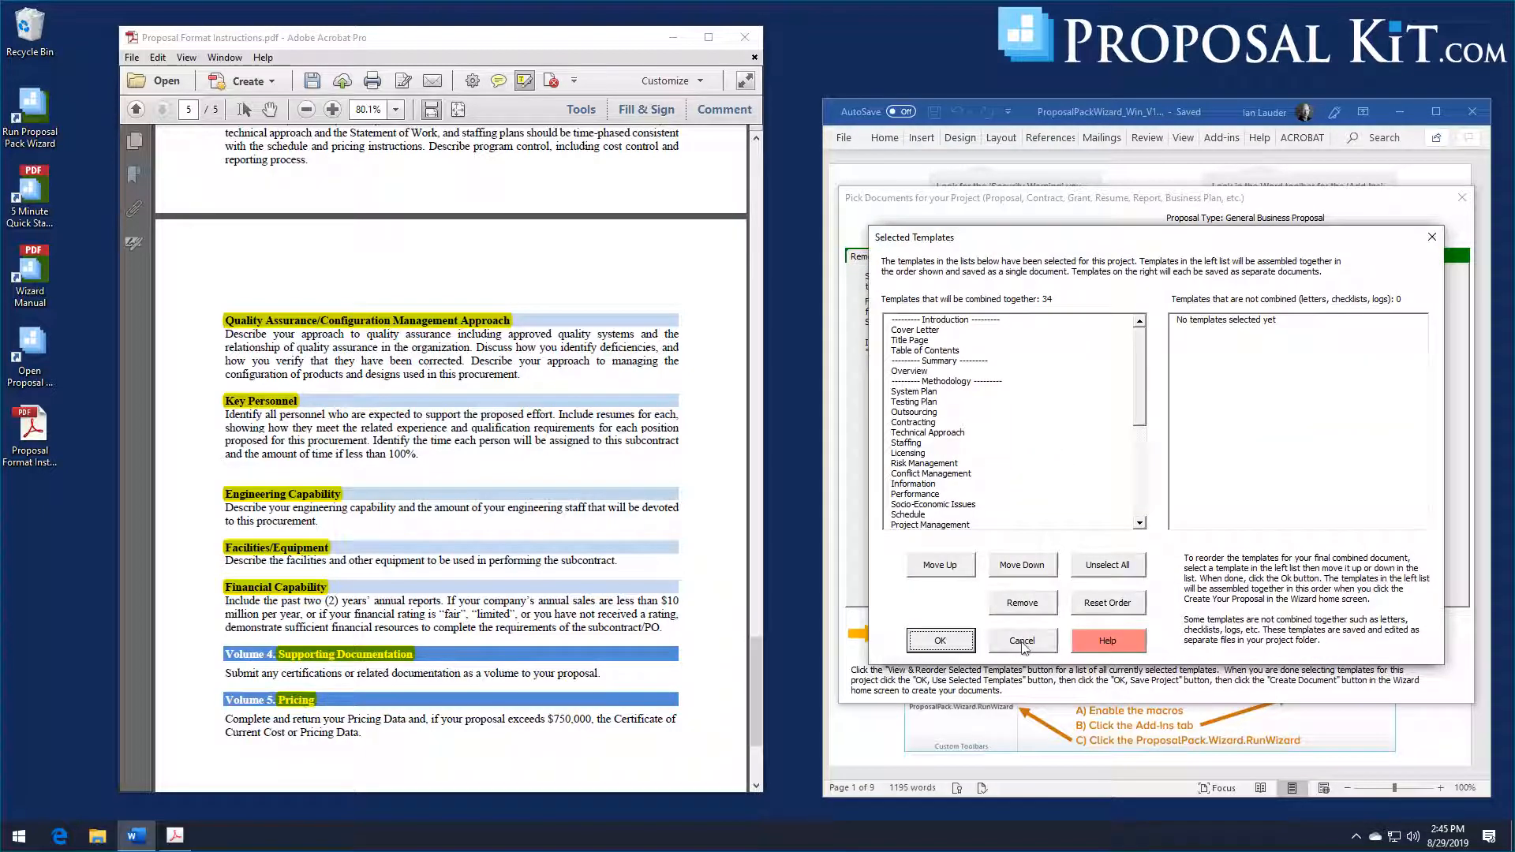
{"action": "left_click", "coordinate": [941, 641]}
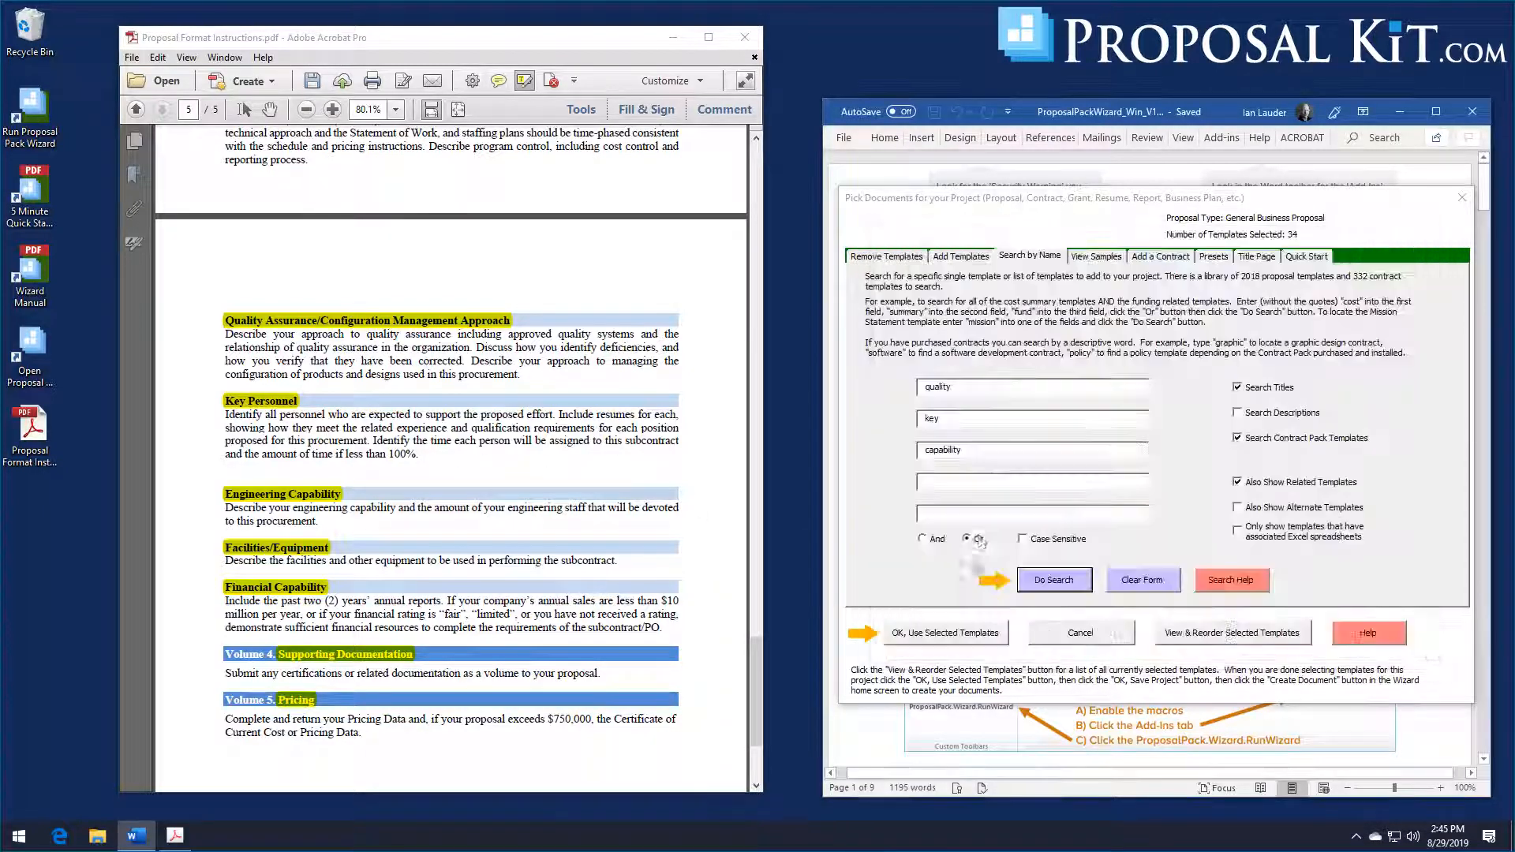
Step: Clear the previous search terms and search the template library for "capabil"
{"action": "left_click", "coordinate": [1141, 580]}
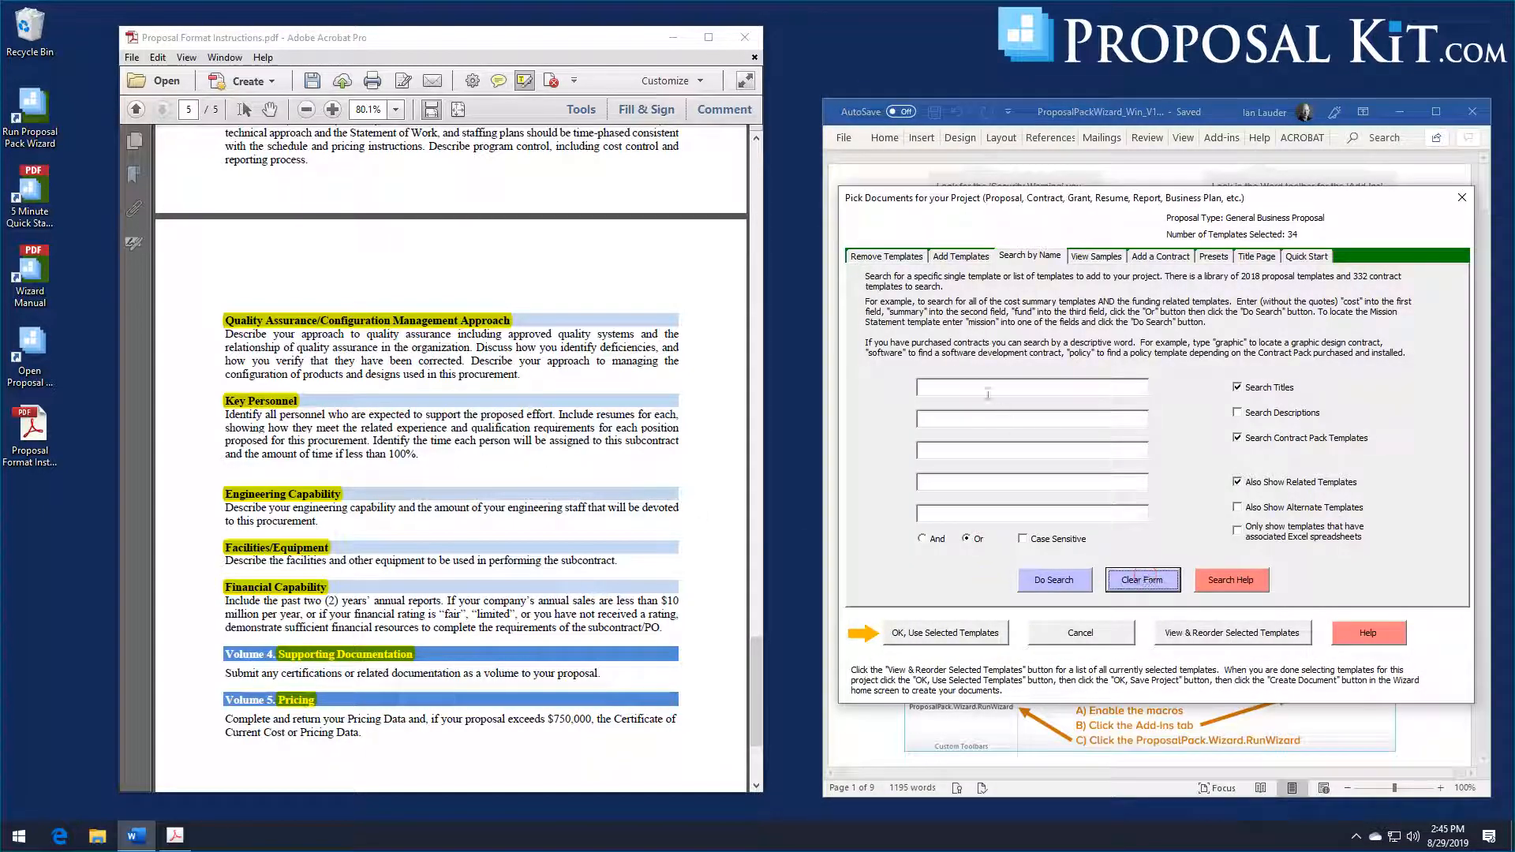
{"action": "left_click", "coordinate": [988, 389]}
{"action": "type", "text": "capabil"}
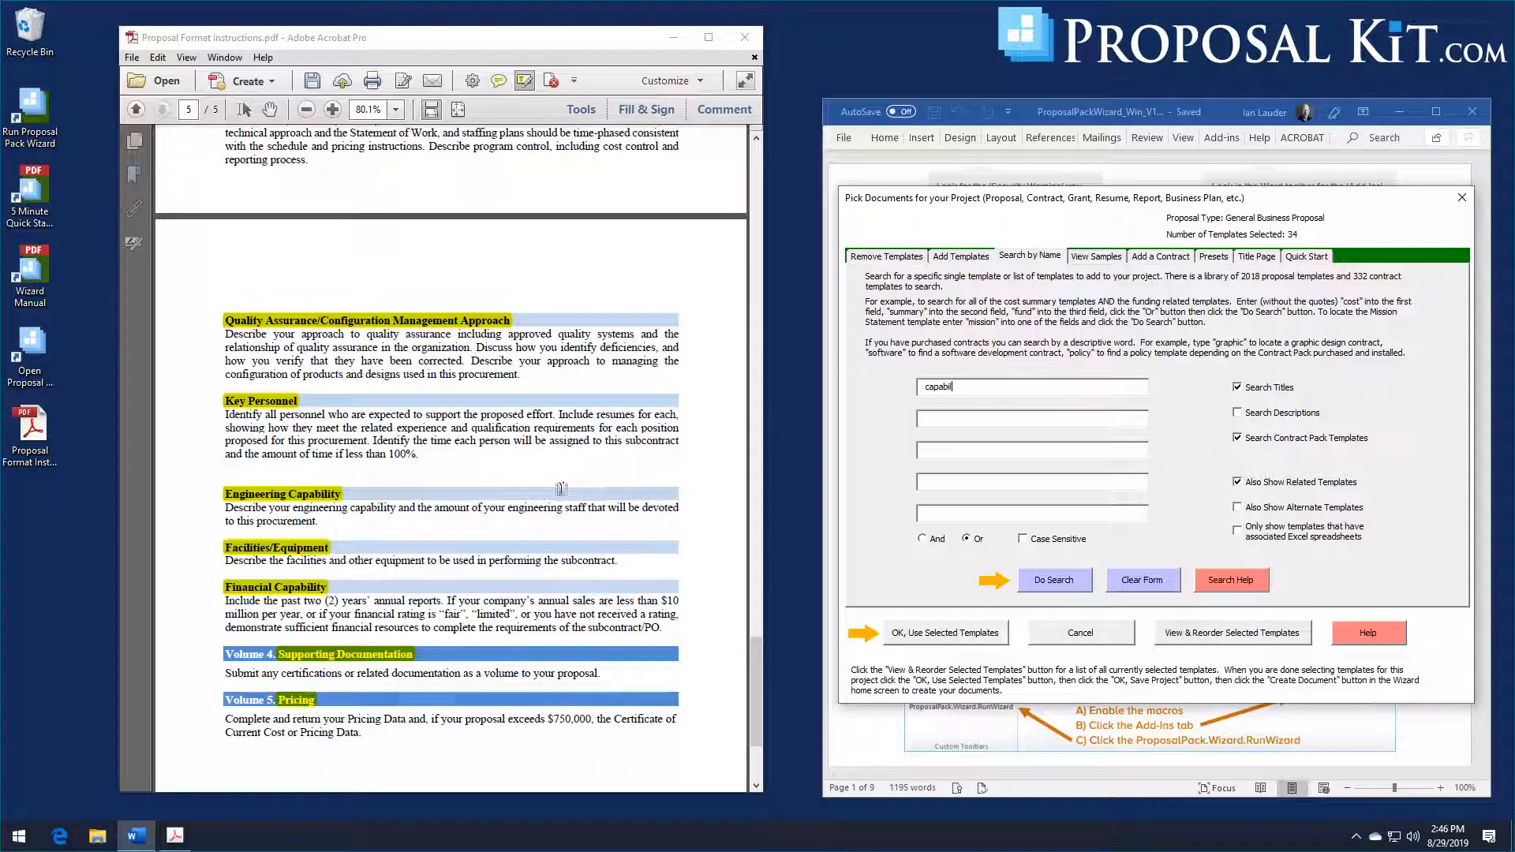
{"action": "left_click", "coordinate": [1056, 584]}
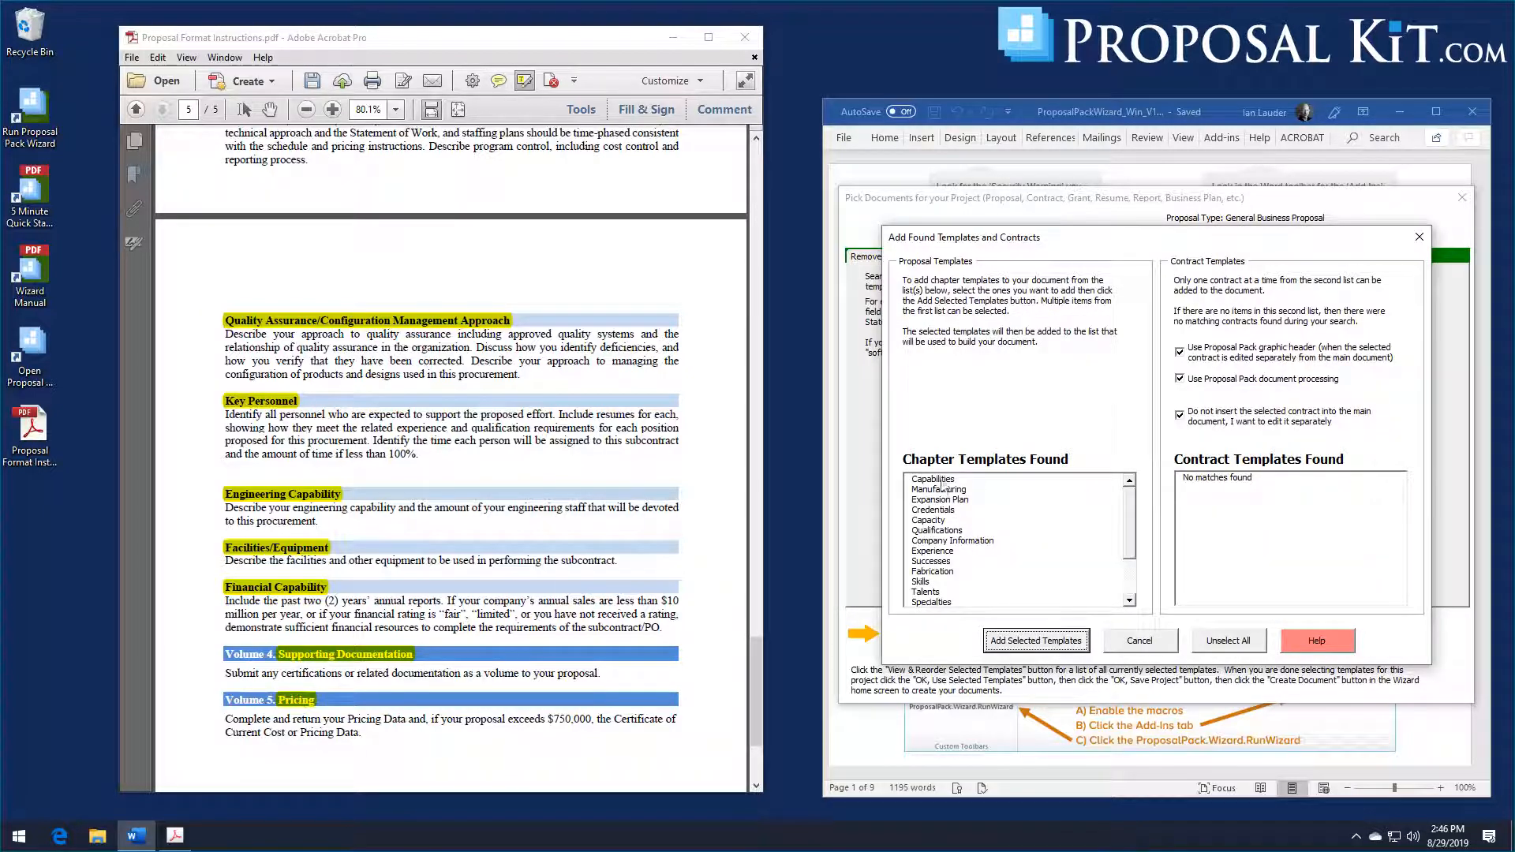
Step: Add the Capabilities chapter template from the found templates to the project and accept the selected list
{"action": "left_click", "coordinate": [943, 483]}
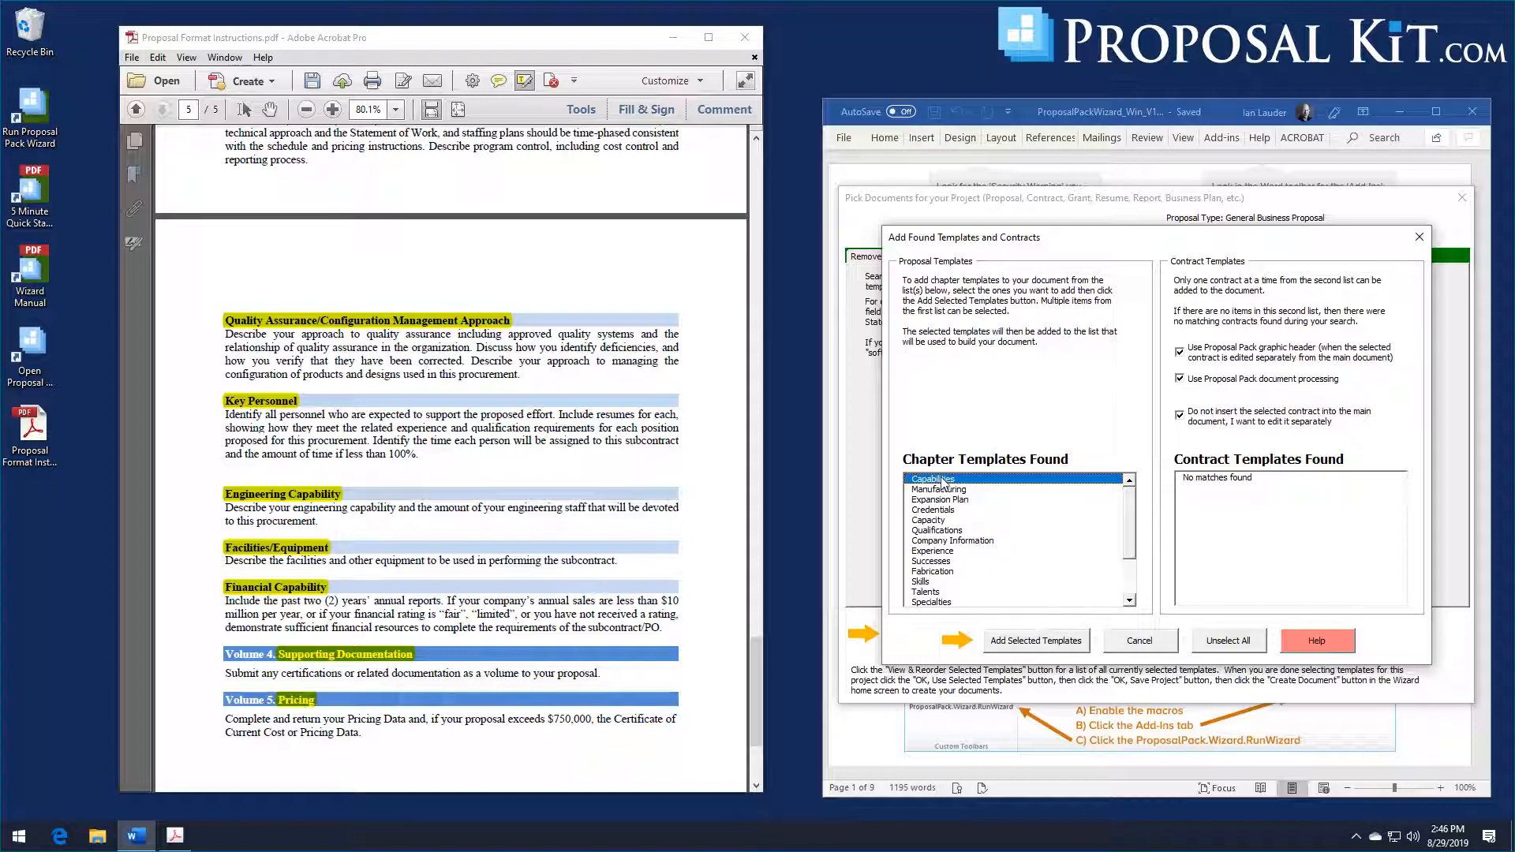
{"action": "left_click", "coordinate": [1001, 639]}
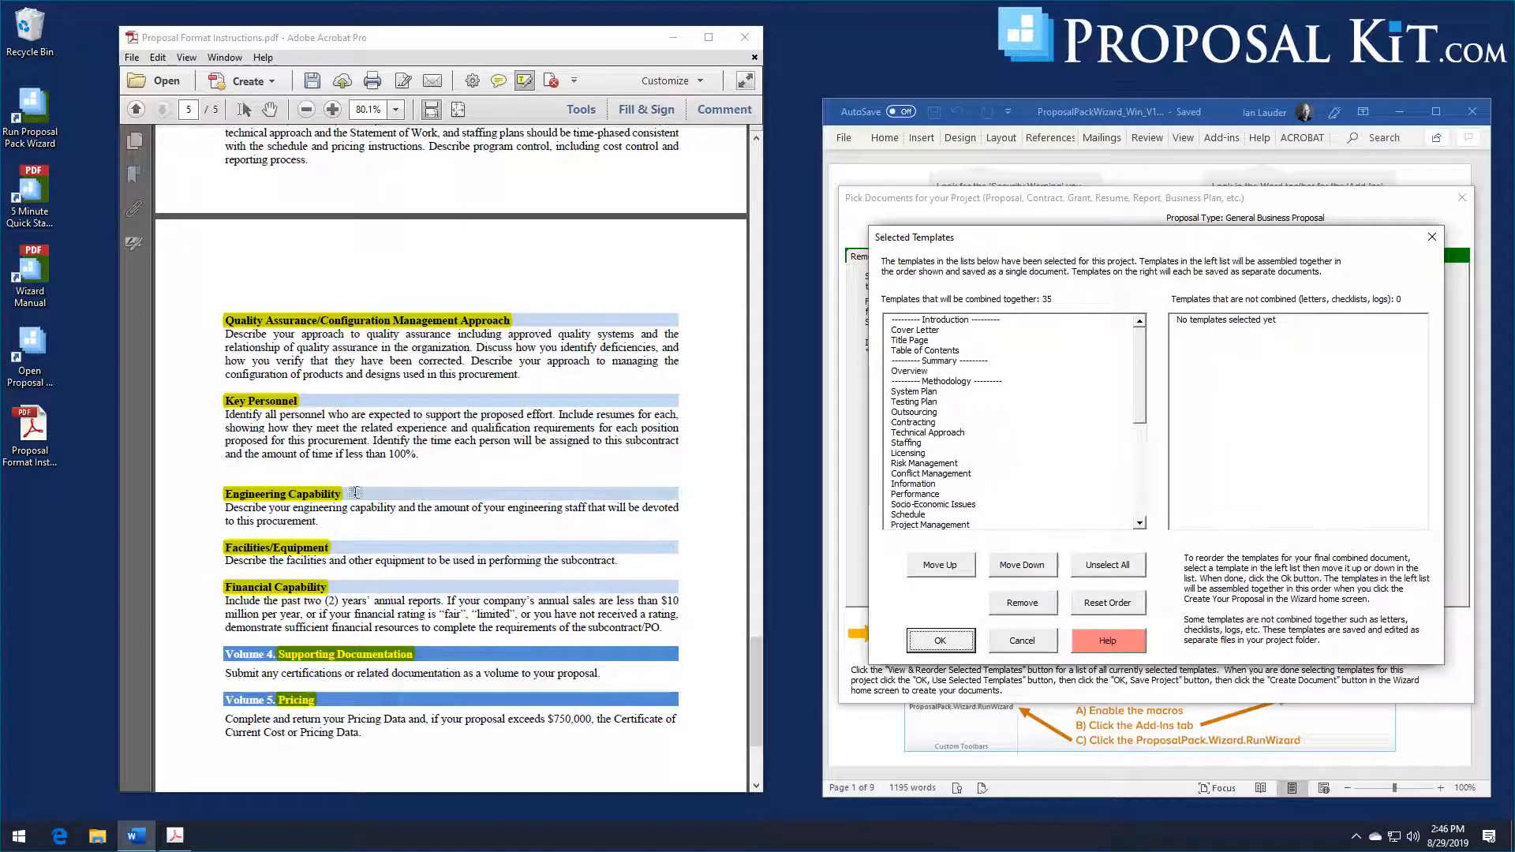
{"action": "scroll", "coordinate": [575, 519], "scroll_direction": "down", "scroll_amount": 2}
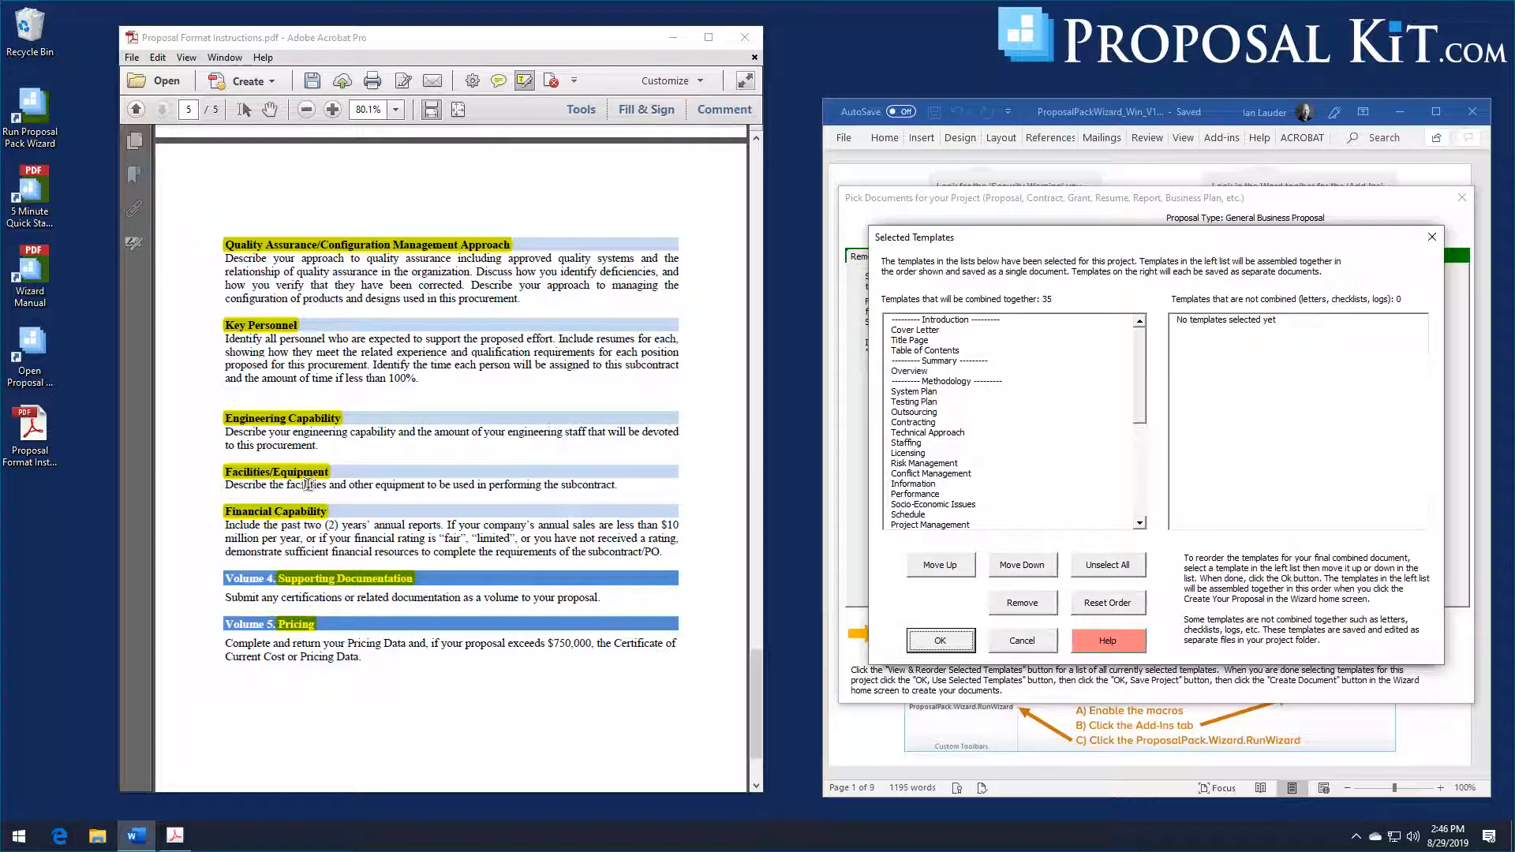
{"action": "left_click", "coordinate": [937, 646]}
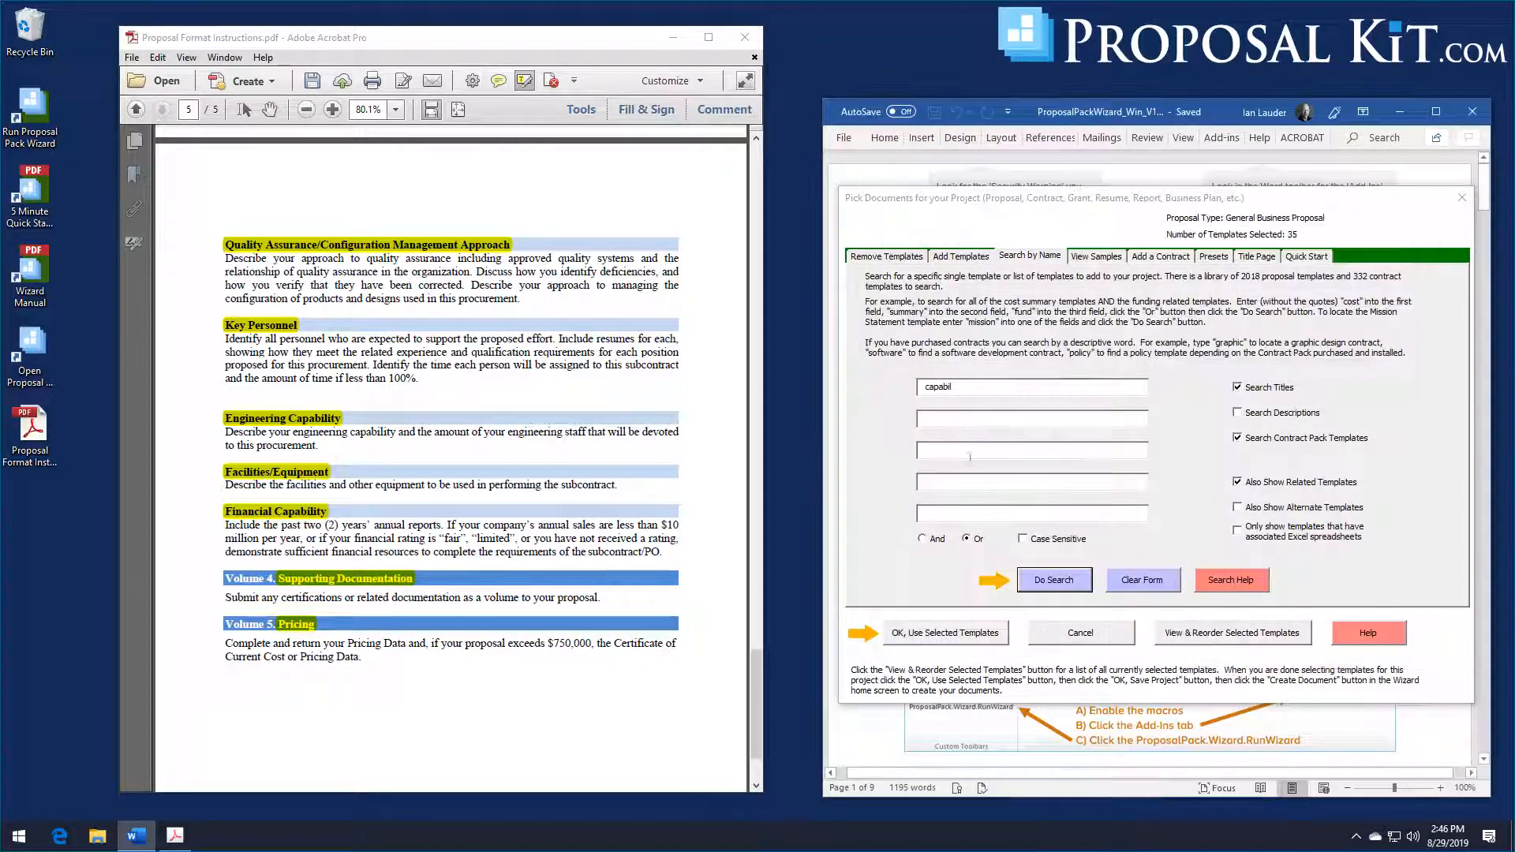
Step: Replace the previous search term and search the template library for facilities or equipment templates
{"action": "left_click", "coordinate": [1006, 393]}
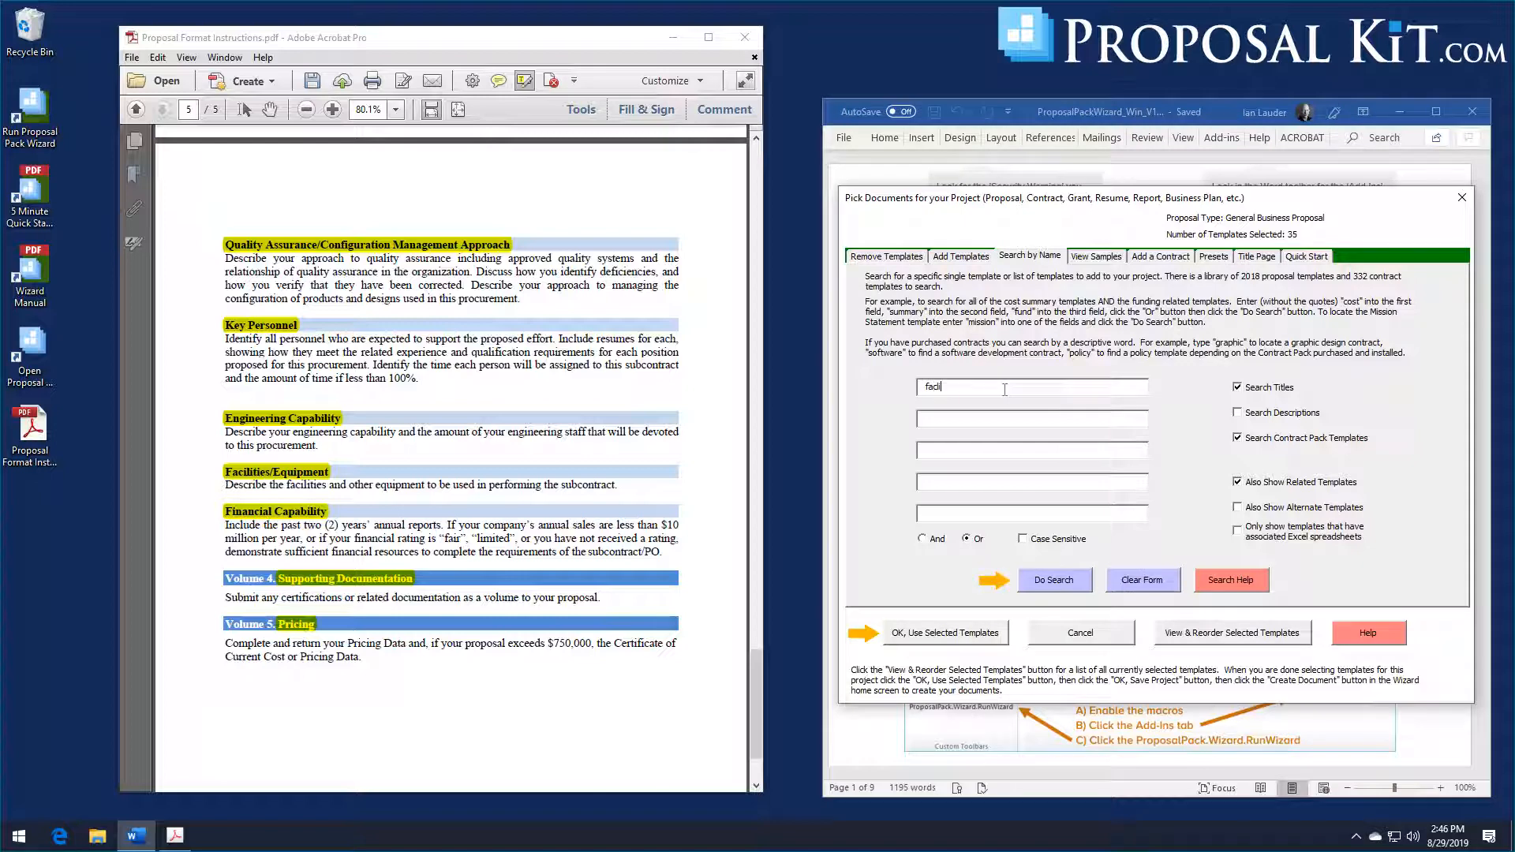
{"action": "type", "text": "facilities"}
{"action": "key", "text": "Tab"}
{"action": "type", "text": "e"}
{"action": "left_click", "coordinate": [1052, 580]}
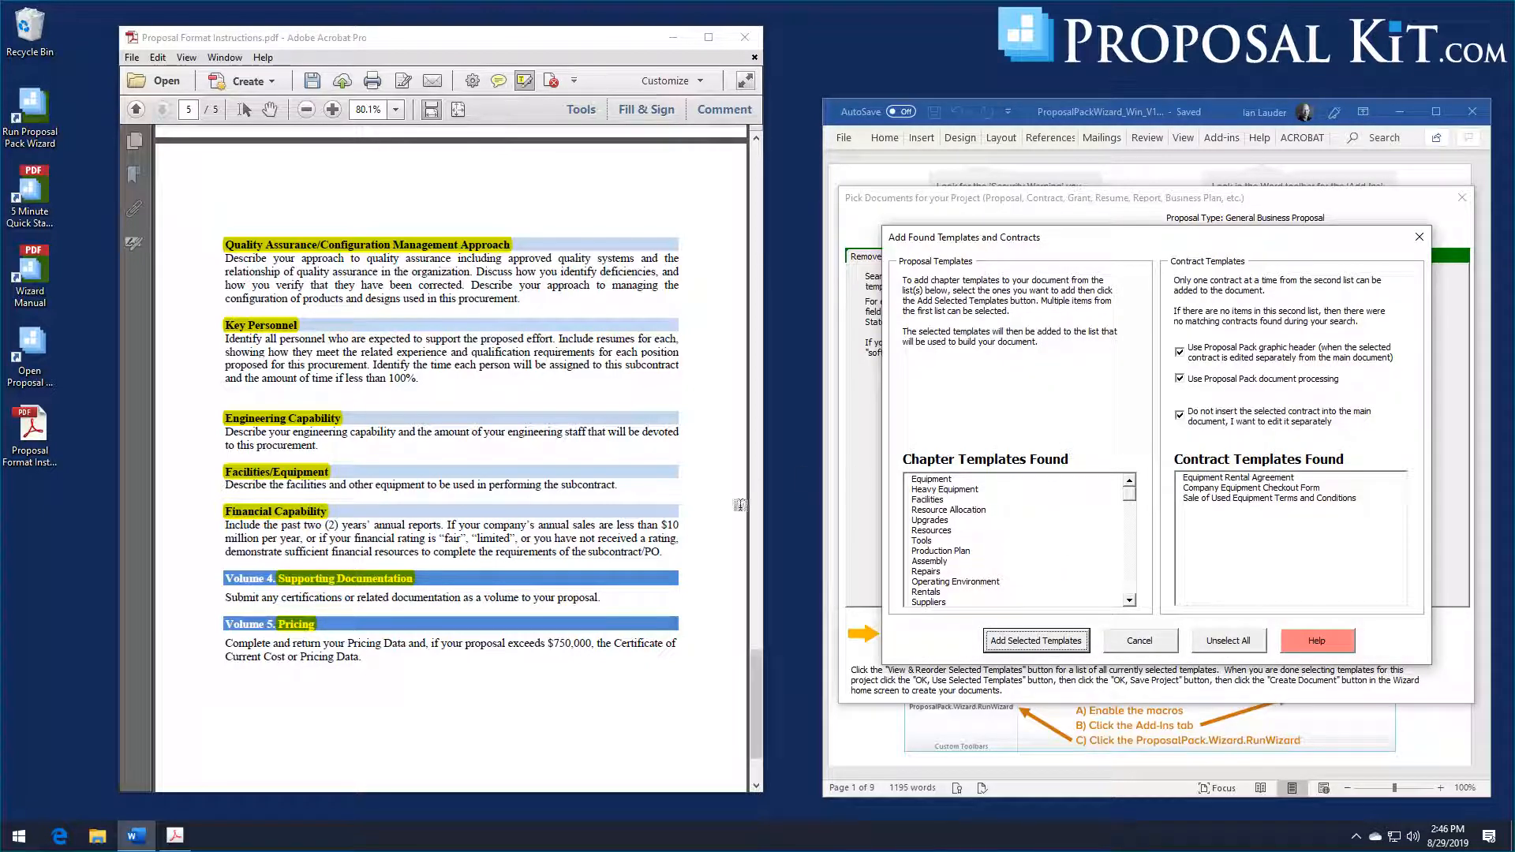
Step: Add the Equipment and Facilities chapter templates from the found templates to the project and accept the selected list
{"action": "left_click", "coordinate": [931, 480]}
{"action": "left_click", "coordinate": [928, 499]}
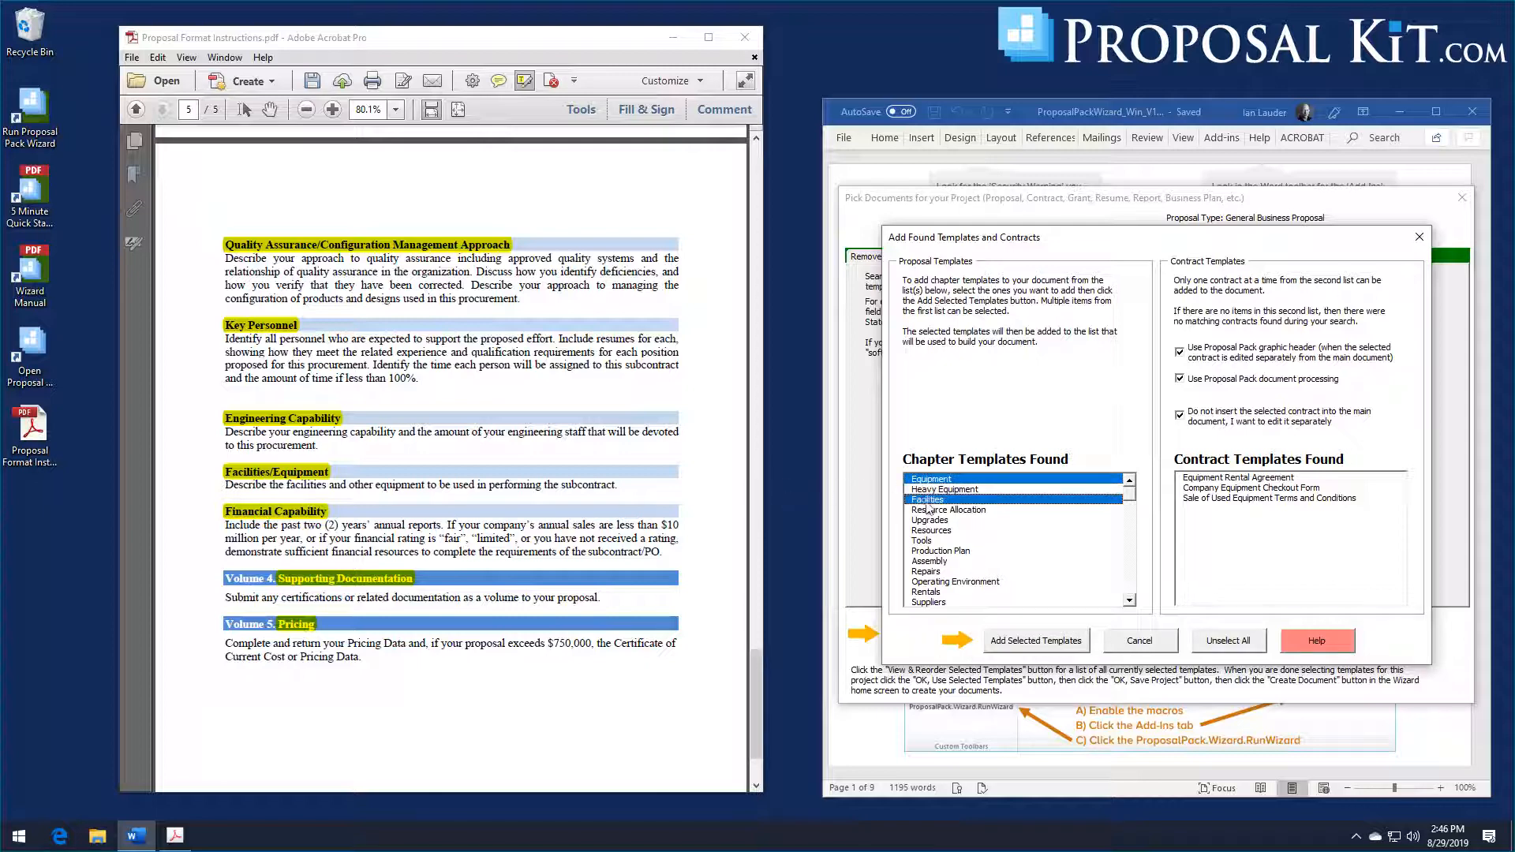
{"action": "left_click", "coordinate": [1024, 644]}
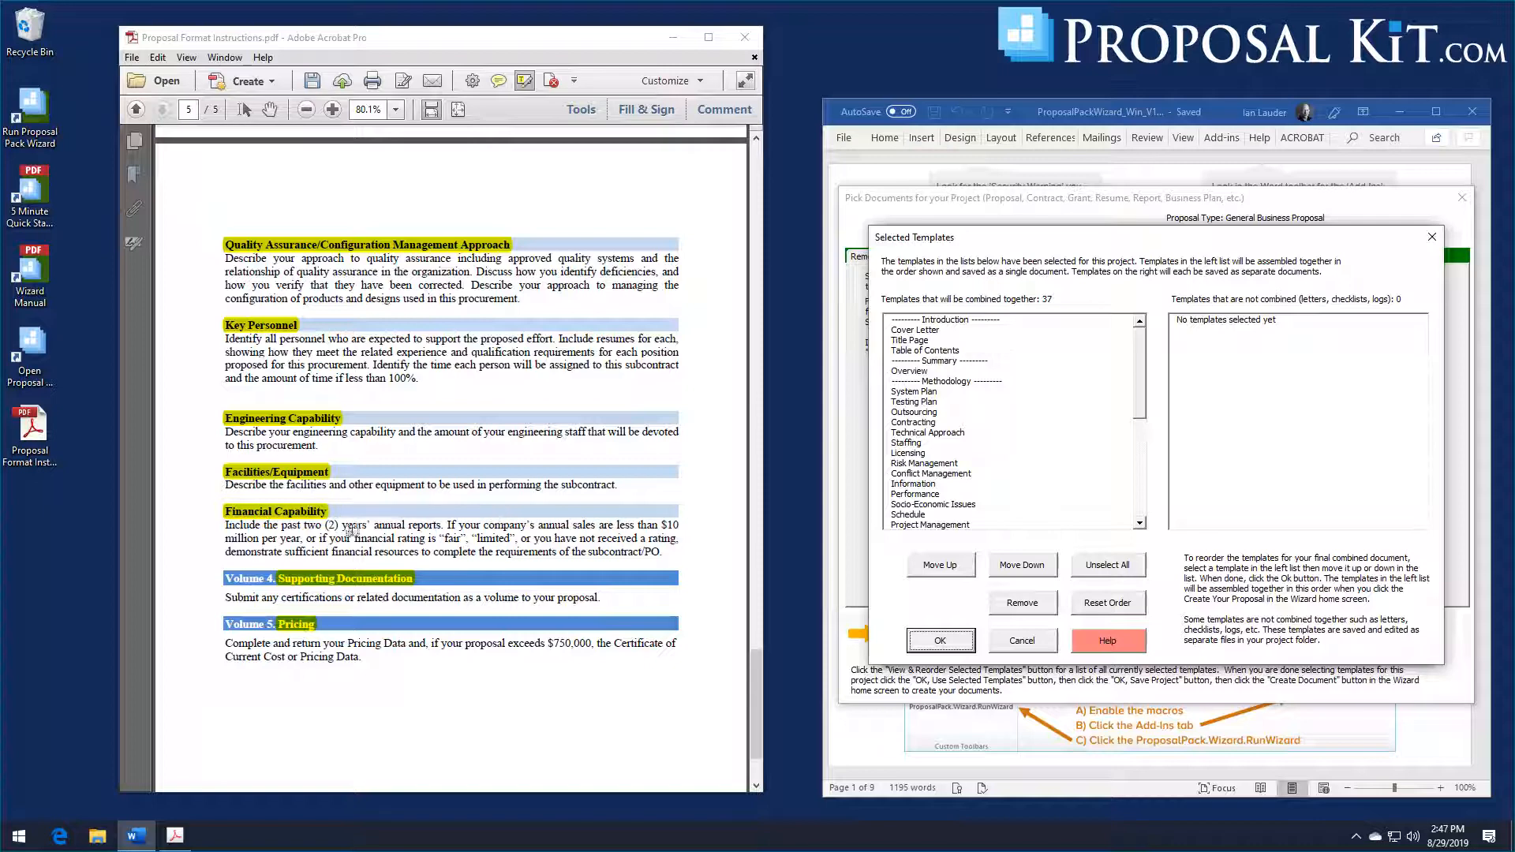
{"action": "scroll", "coordinate": [418, 519], "scroll_direction": "down", "scroll_amount": 3}
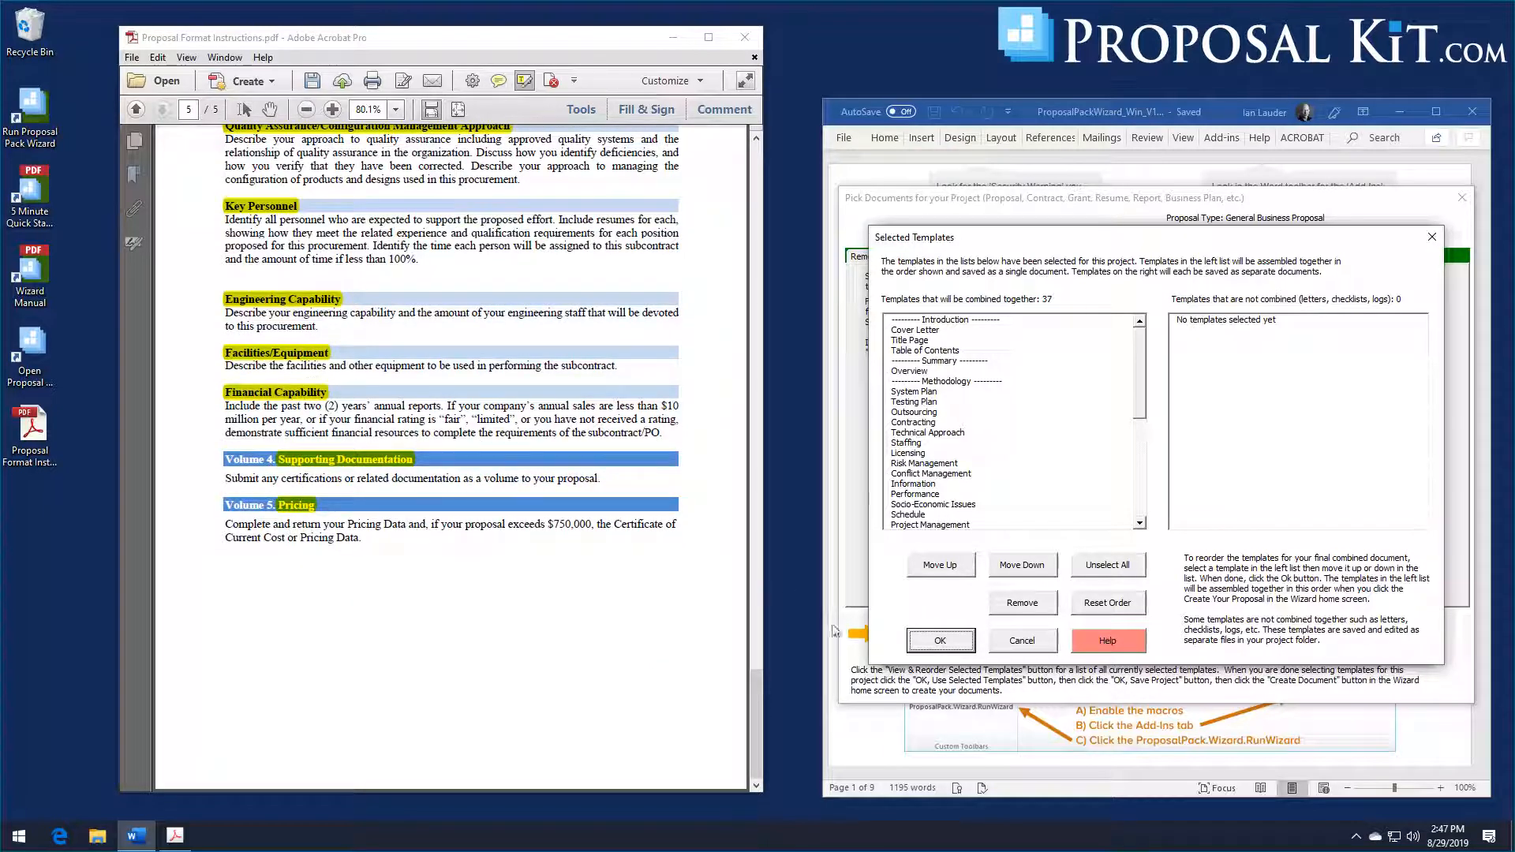
{"action": "left_click", "coordinate": [939, 640]}
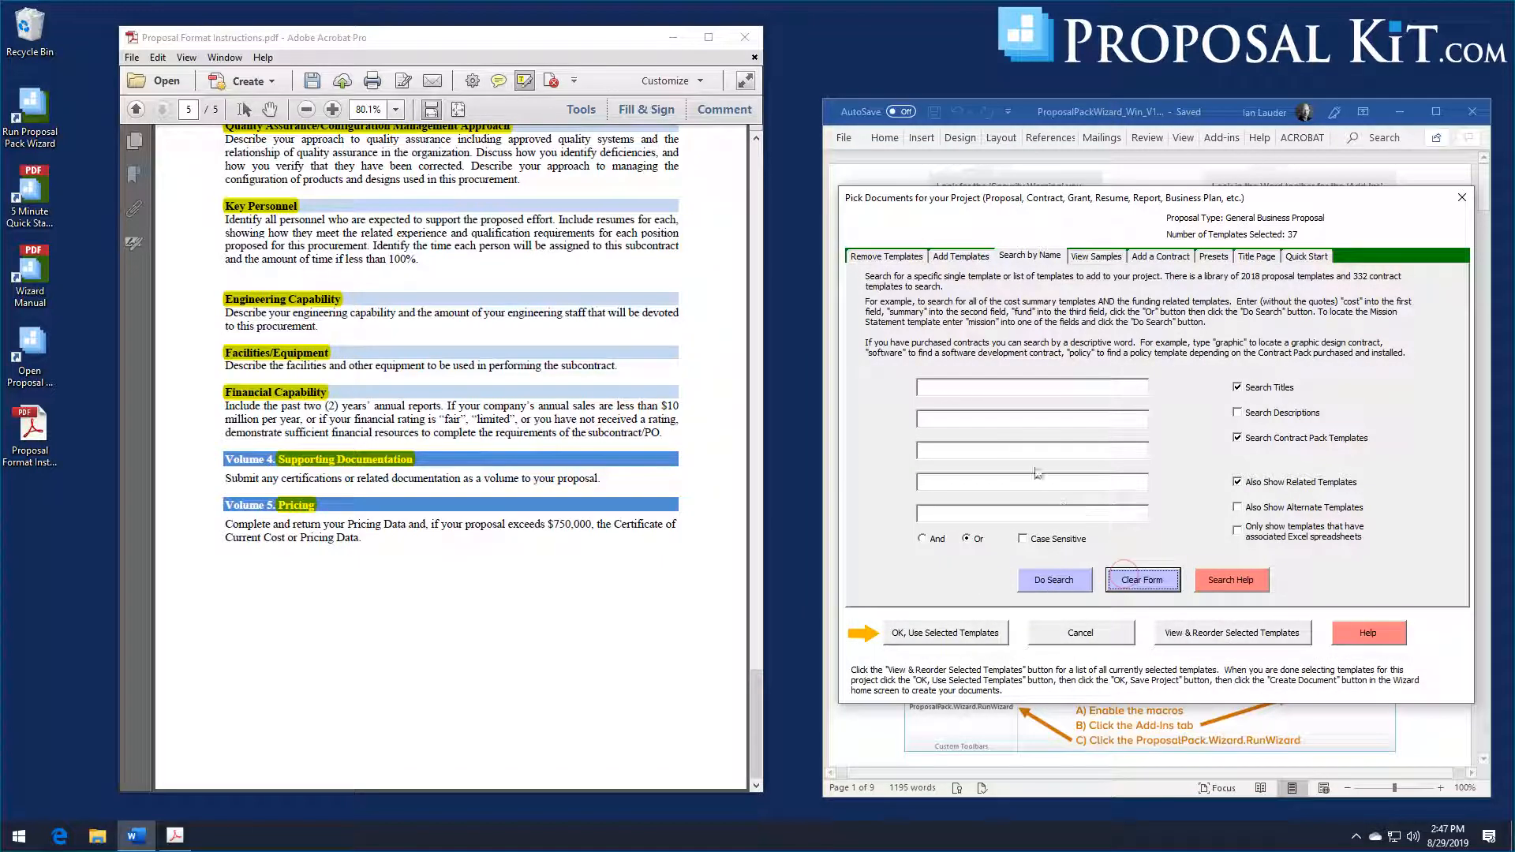
Step: Search the template library for titles matching any of "annual", "related" or "price"
{"action": "left_click", "coordinate": [986, 390]}
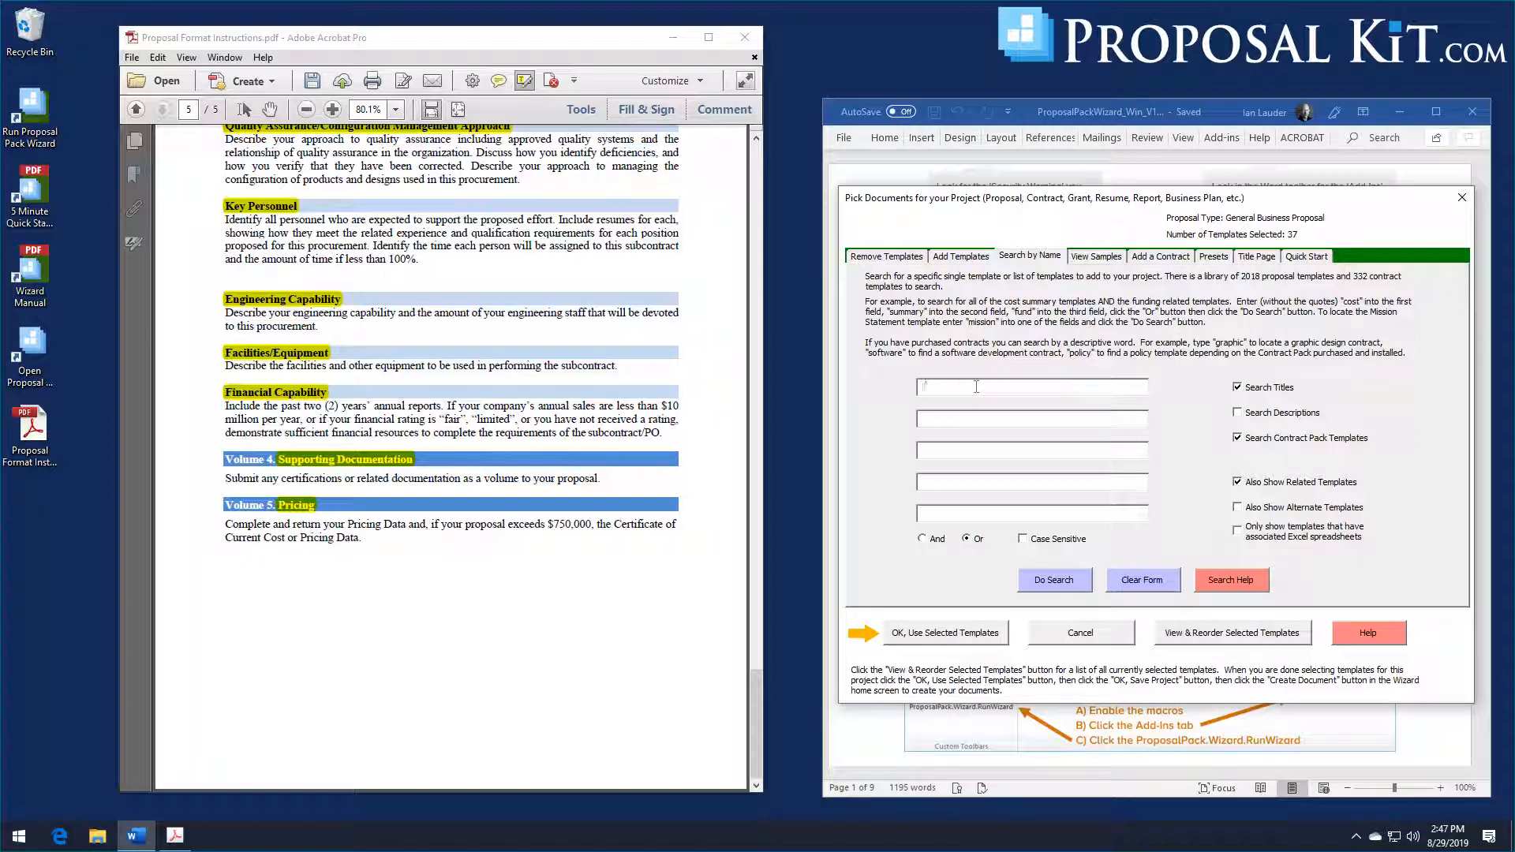
{"action": "type", "text": "annual"}
{"action": "left_click", "coordinate": [973, 450]}
{"action": "type", "text": "price"}
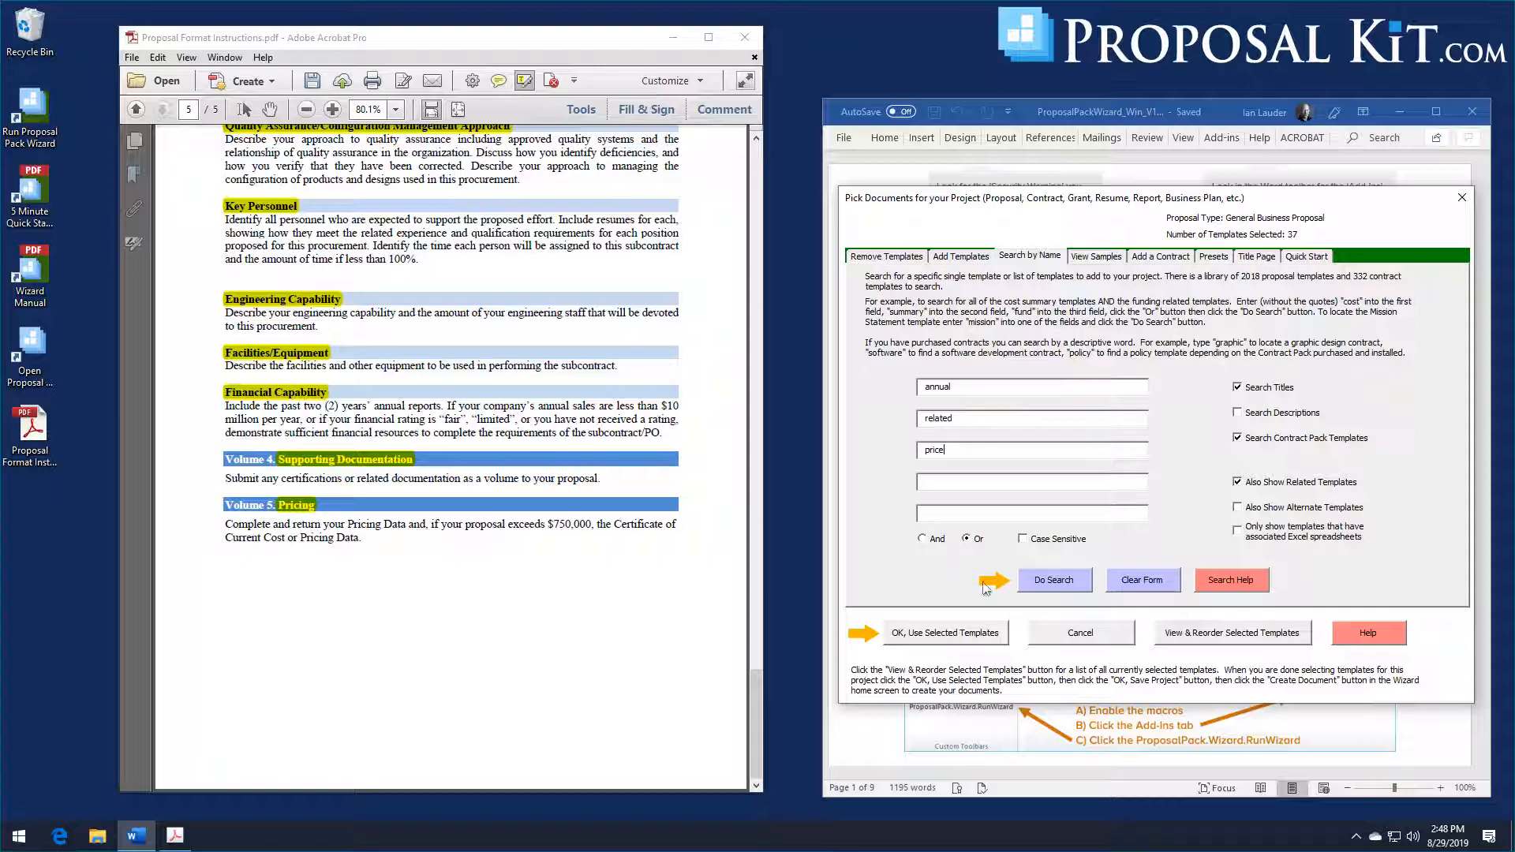
{"action": "left_click", "coordinate": [1050, 592]}
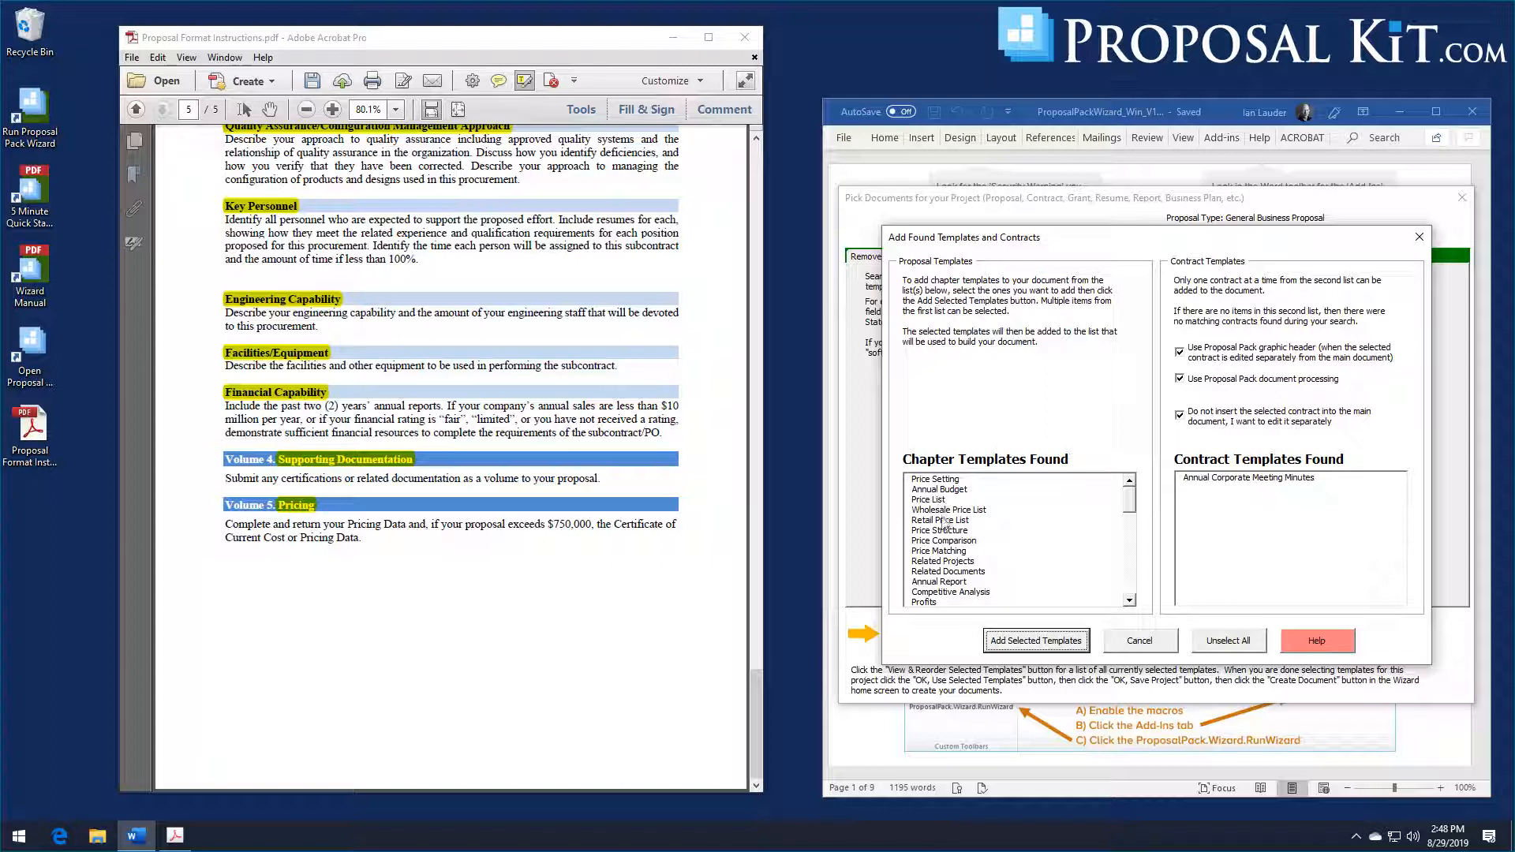
Step: Add the found Annual Report, Related Documents and Price Structure chapter templates to the project
{"action": "left_click", "coordinate": [943, 583]}
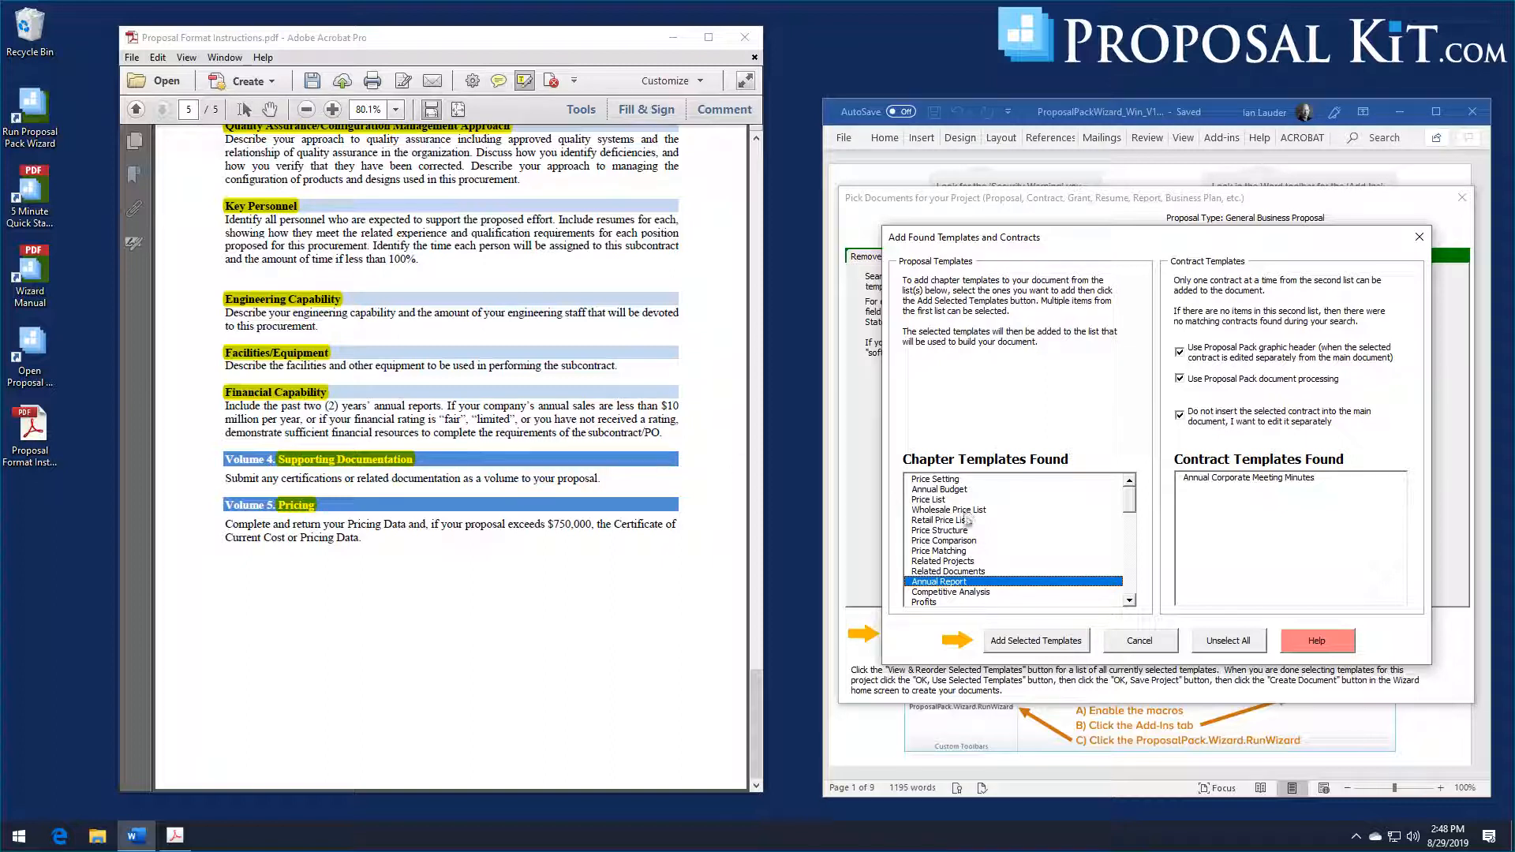
{"action": "left_click", "coordinate": [961, 572], "text": "ctrl"}
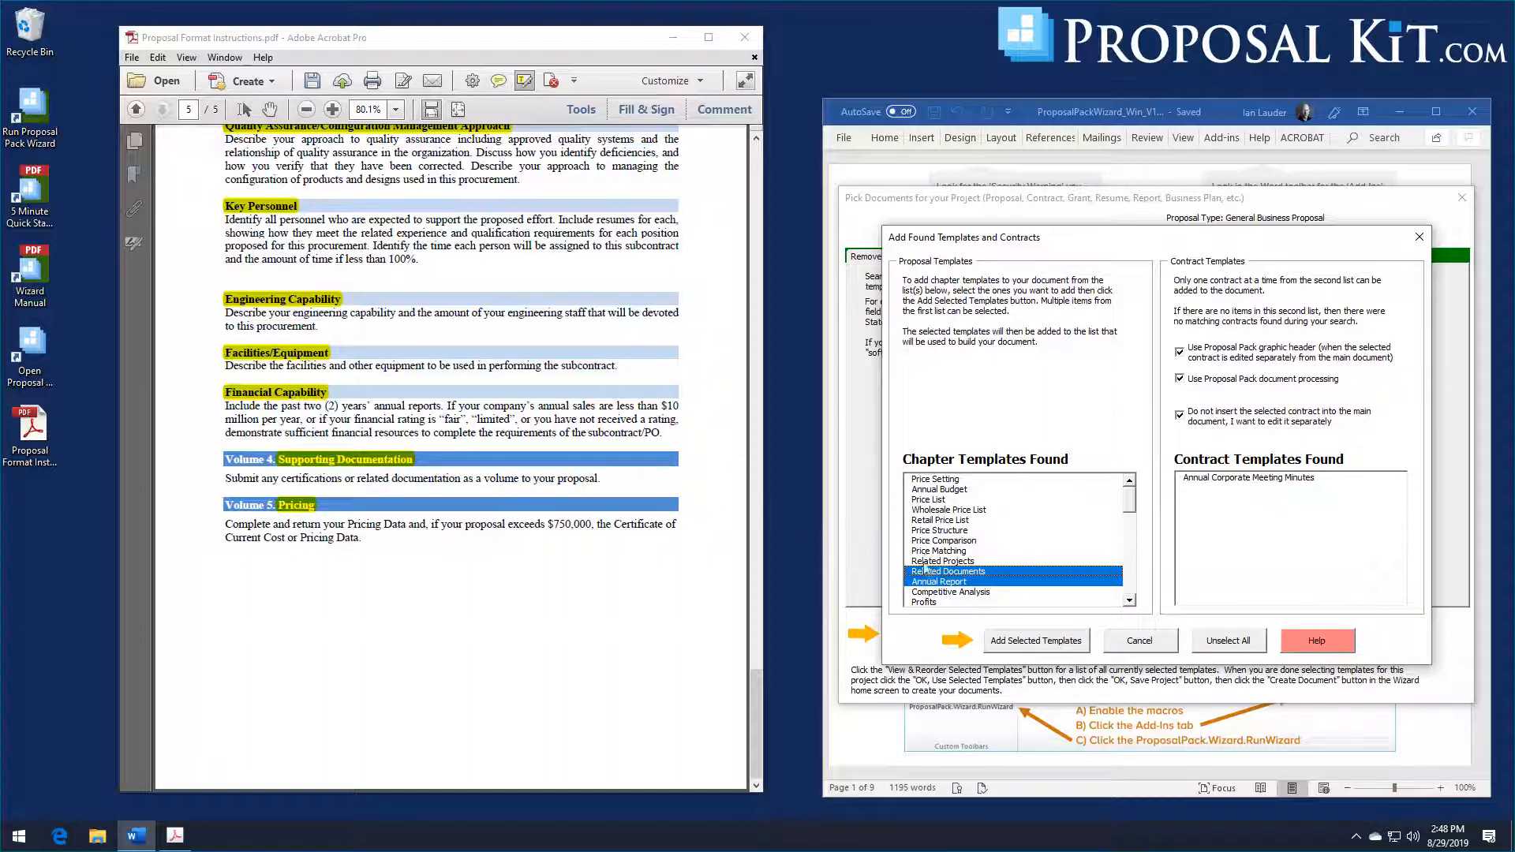
{"action": "left_click", "coordinate": [949, 533], "text": "ctrl"}
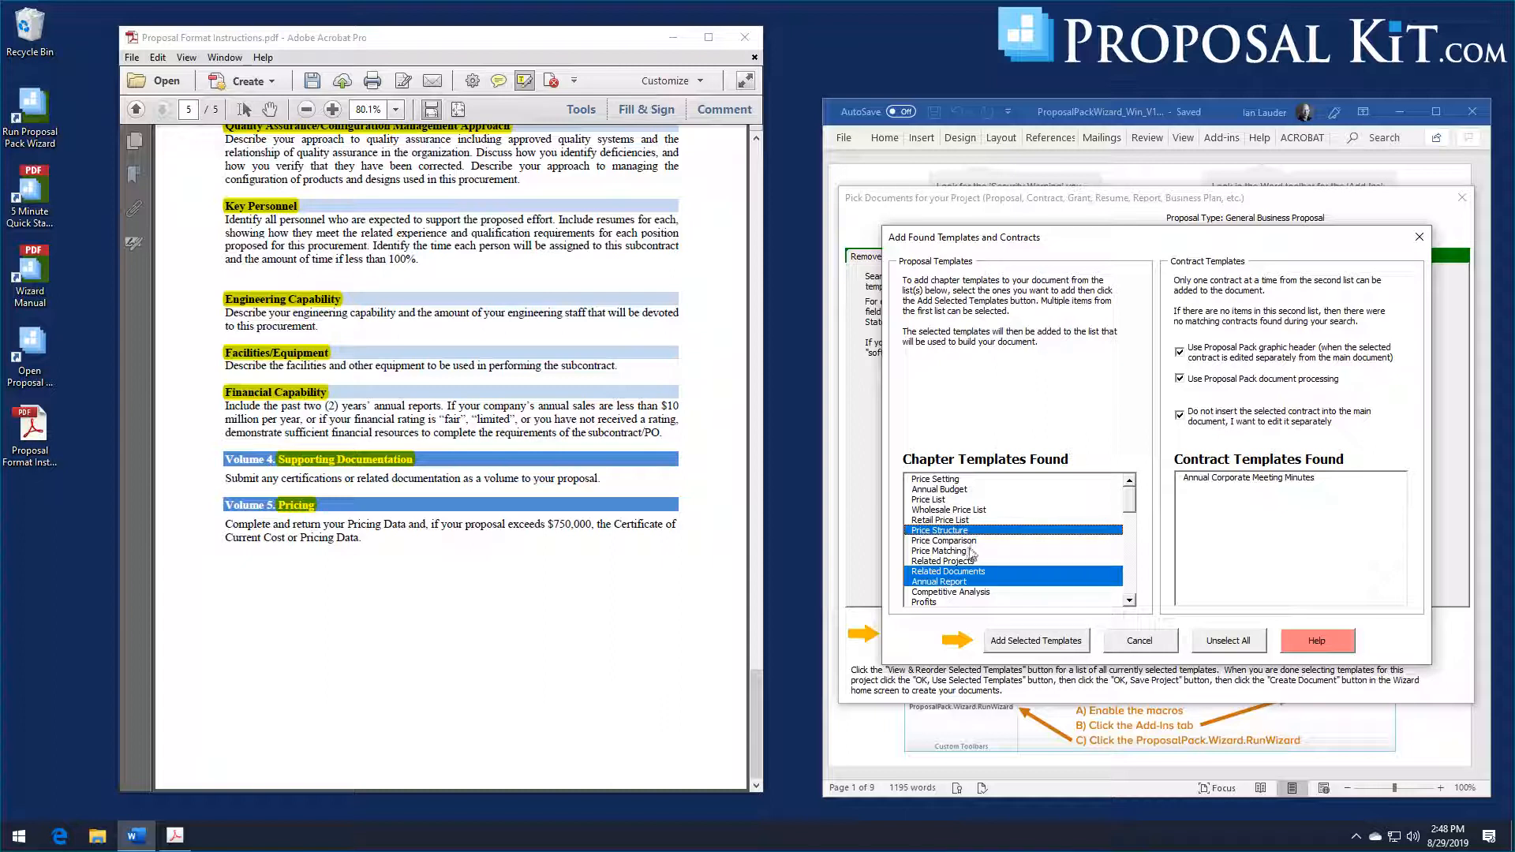
{"action": "left_click", "coordinate": [1018, 644]}
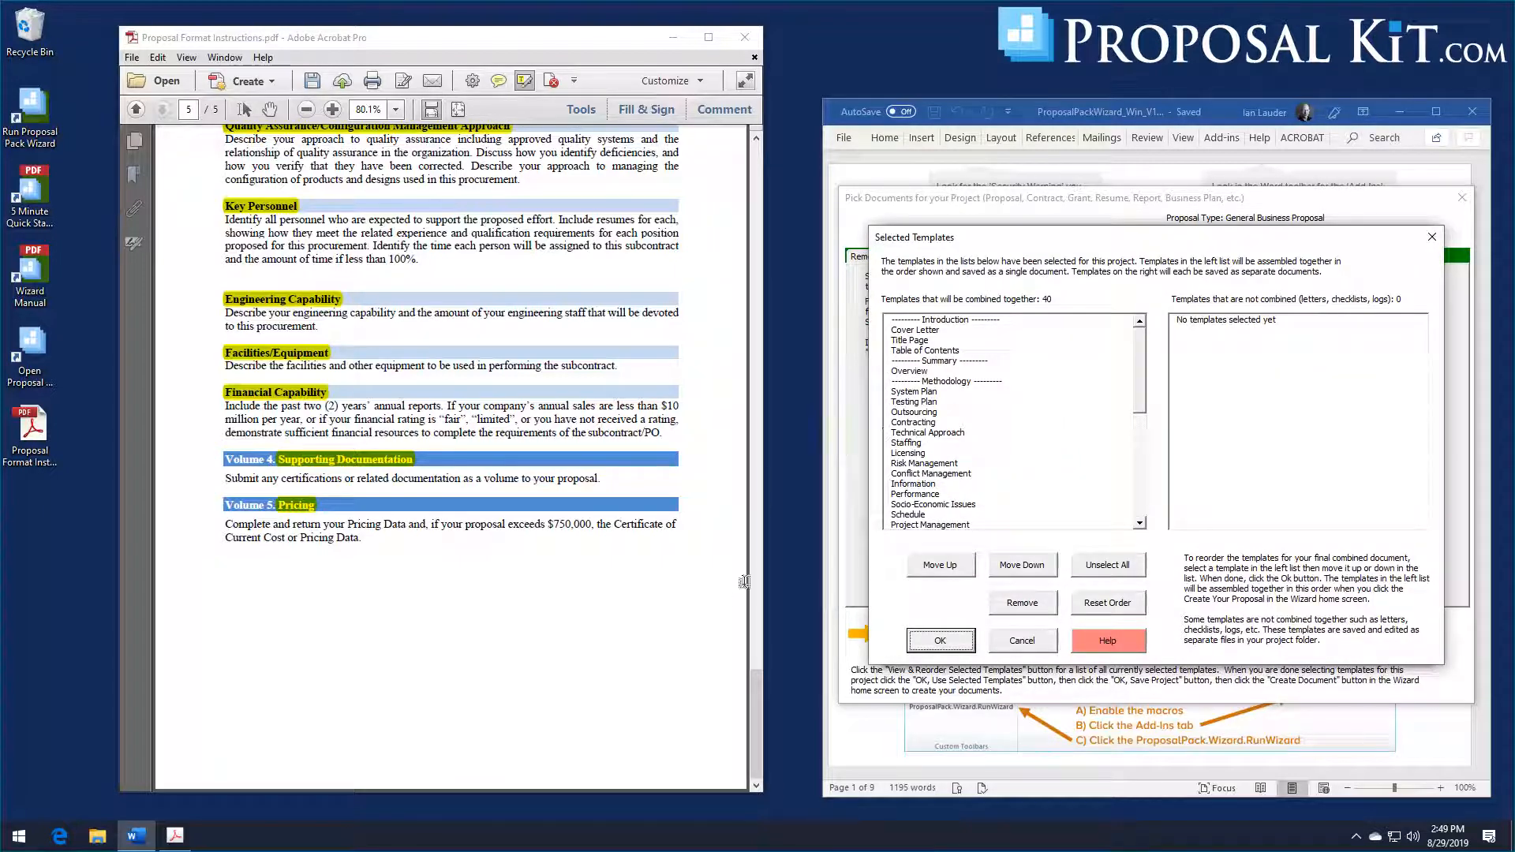
Step: Compare the list of combined templates with the order of topics in Volumes 1 and 2 of the Proposal Format Instructions
{"action": "left_click_drag", "start_coordinate": [754, 679], "coordinate": [766, 148]}
{"action": "left_click", "coordinate": [741, 39]}
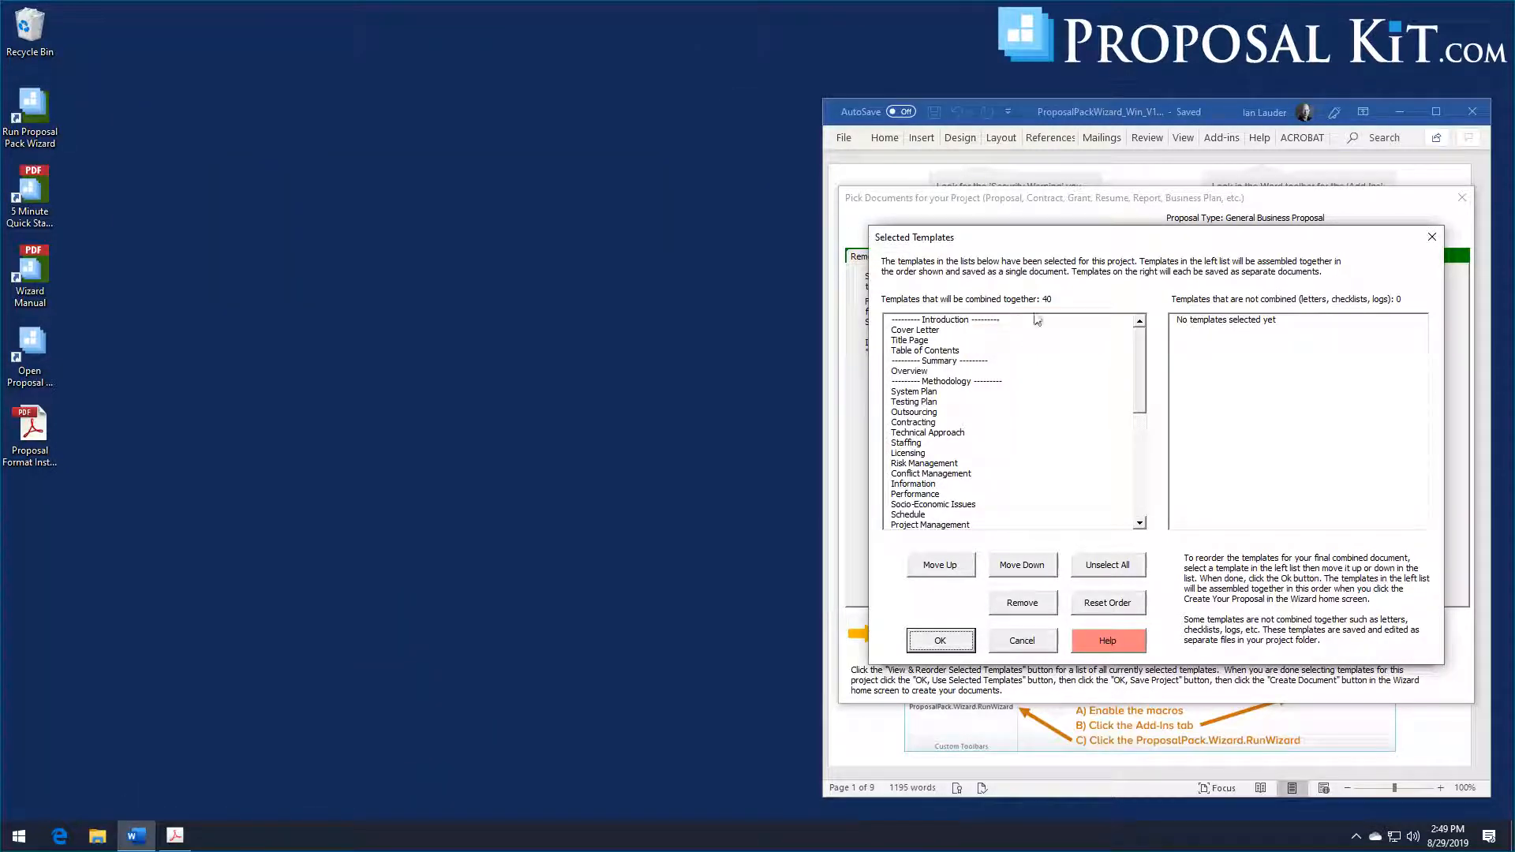
{"action": "mouse_move", "coordinate": [1137, 393]}
{"action": "left_mouse_down"}
{"action": "mouse_move", "coordinate": [1140, 481]}
{"action": "mouse_move", "coordinate": [1155, 370]}
{"action": "left_mouse_up"}
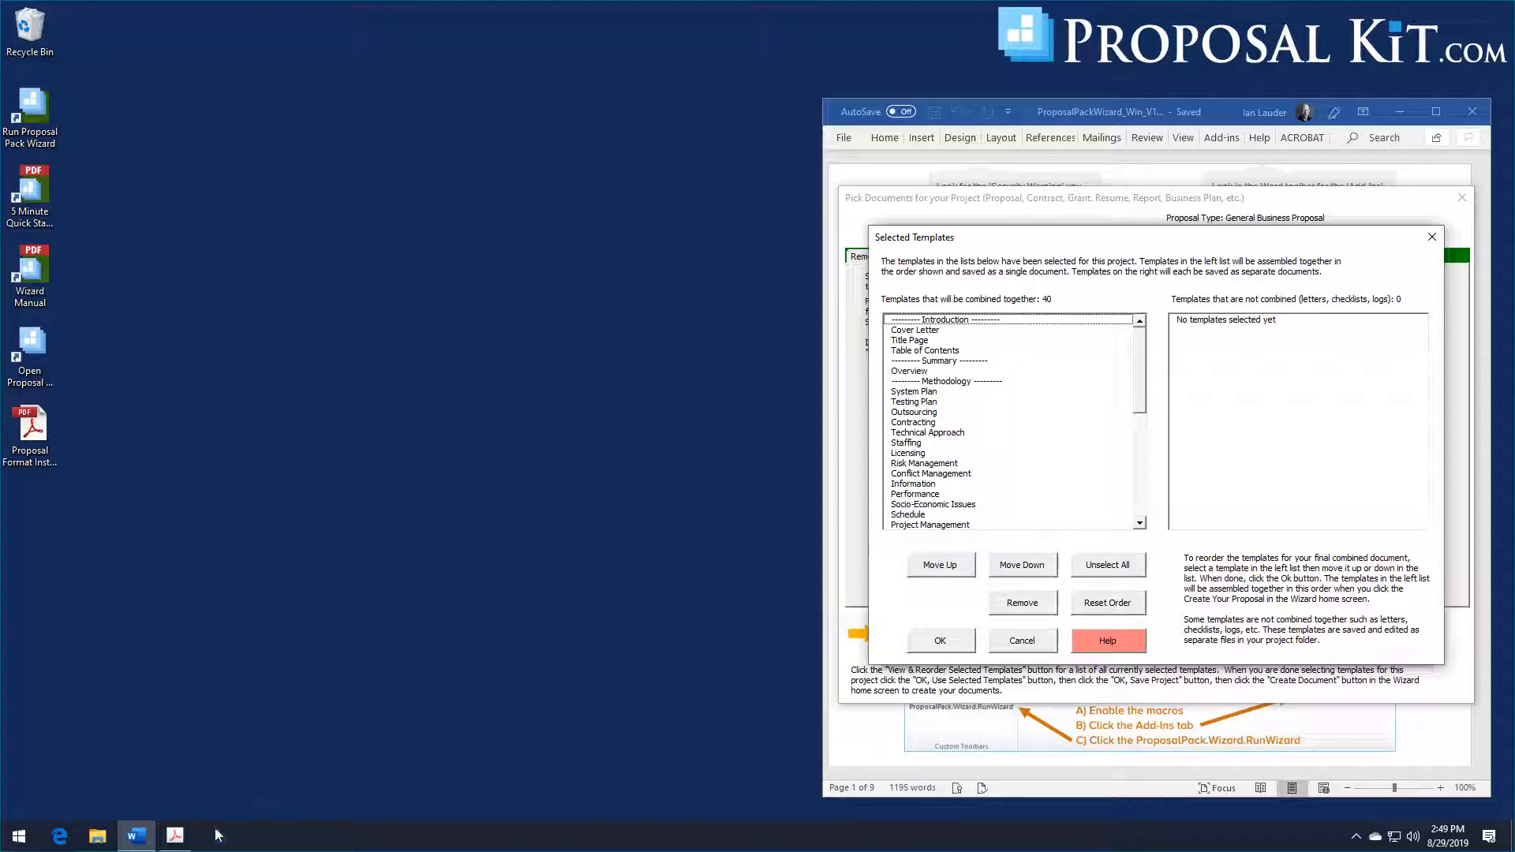
{"action": "left_click", "coordinate": [174, 835]}
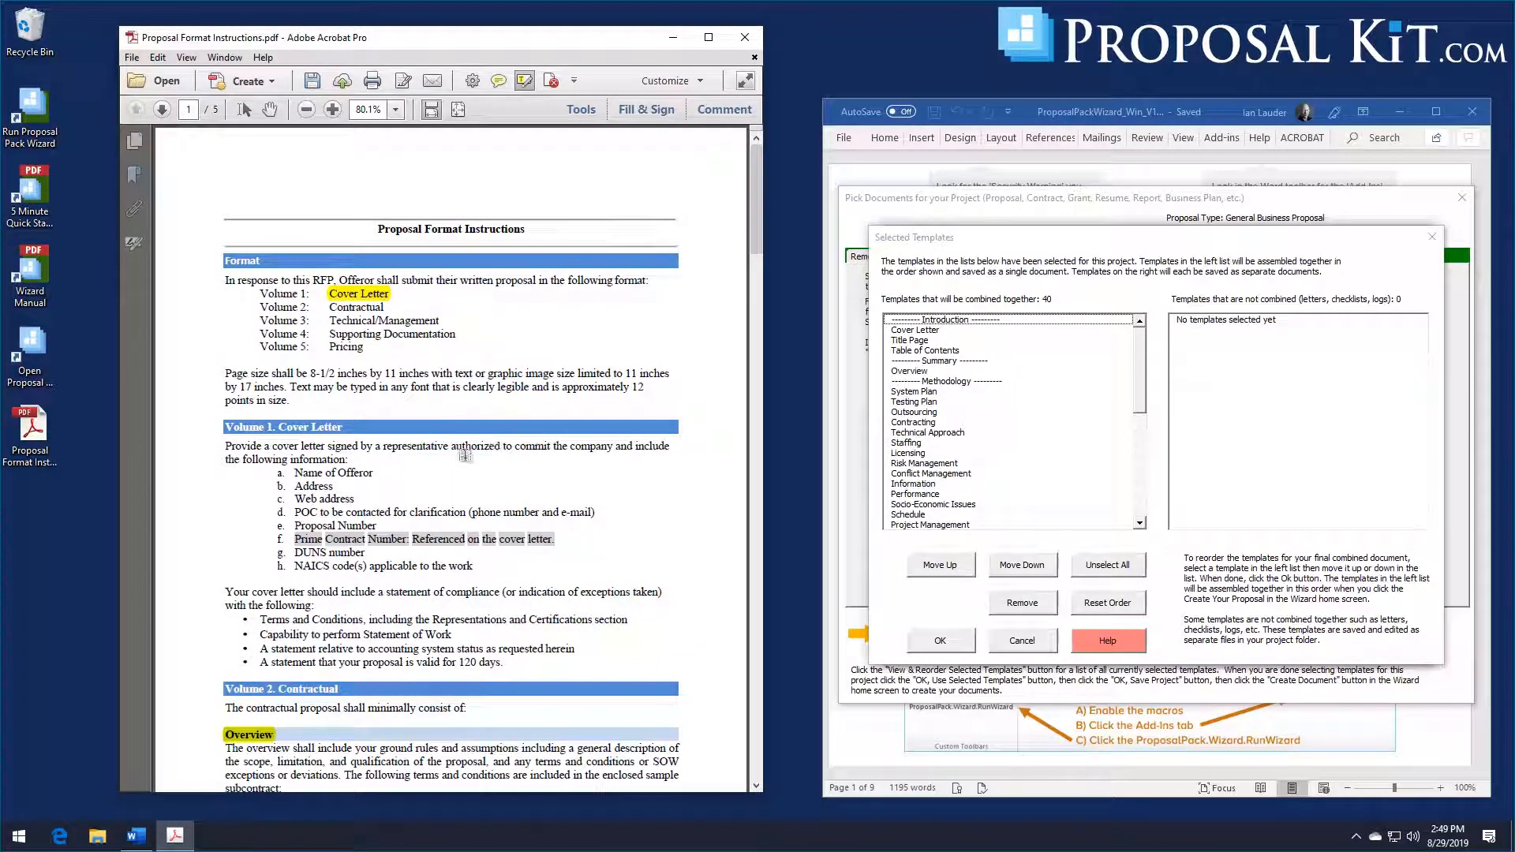
{"action": "scroll", "coordinate": [465, 455], "scroll_direction": "down", "scroll_amount": 5}
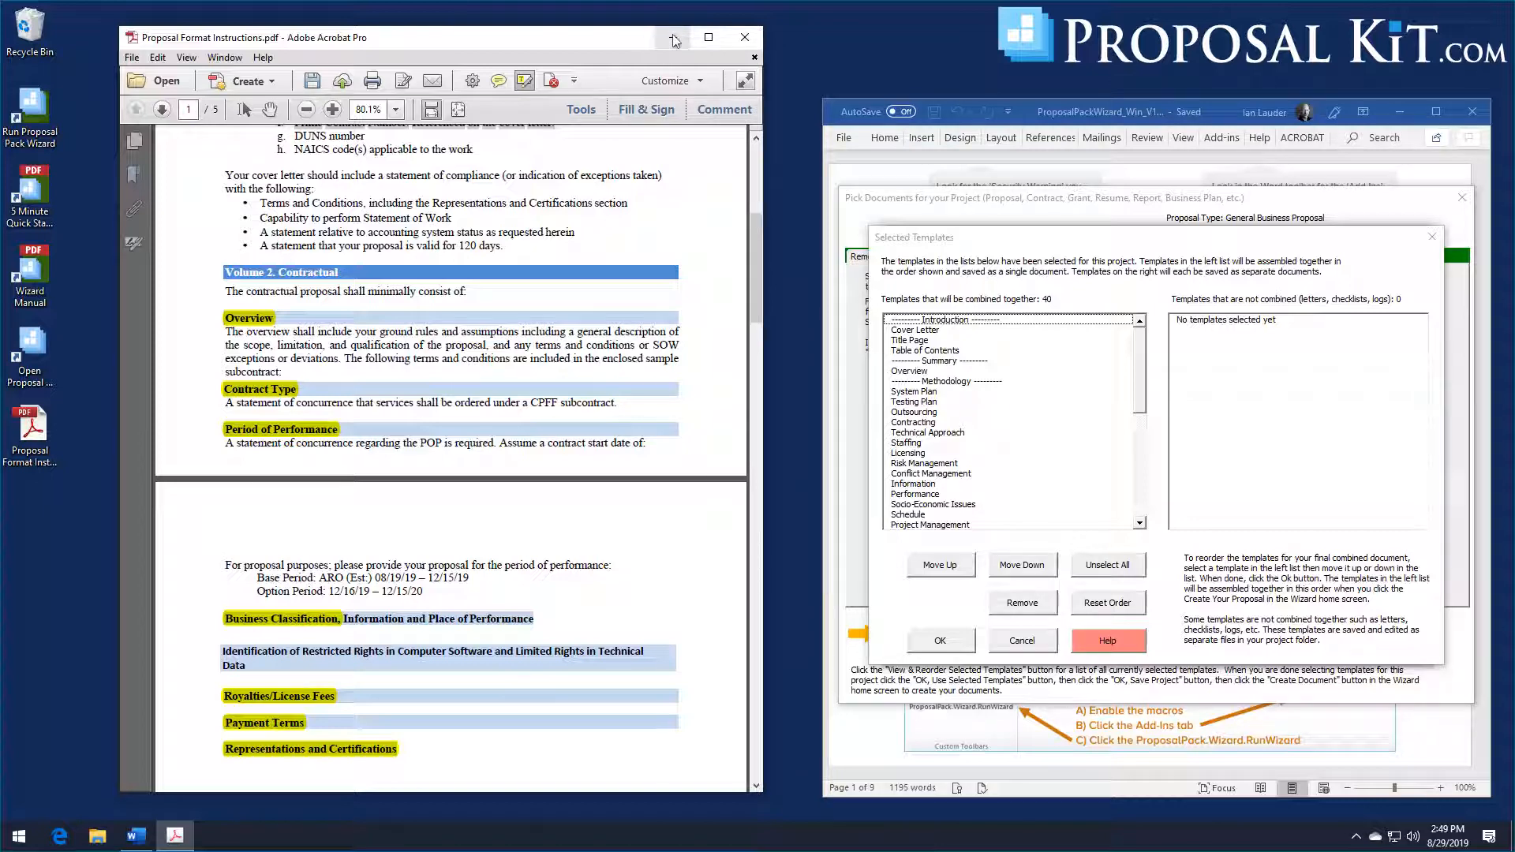
{"action": "scroll", "coordinate": [467, 276], "scroll_direction": "up", "scroll_amount": 4}
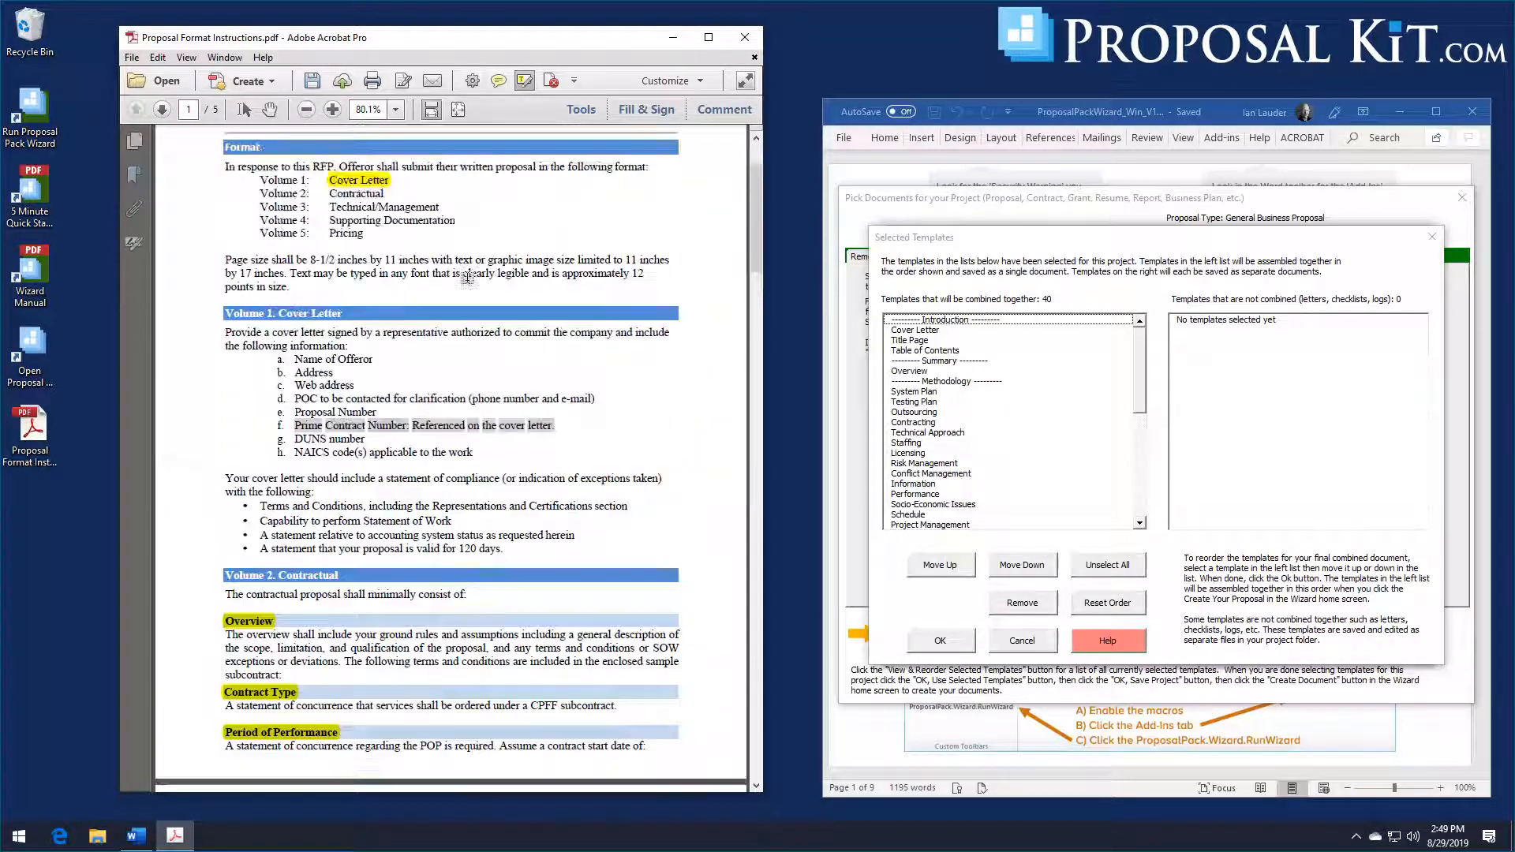
{"action": "scroll", "coordinate": [393, 265], "scroll_direction": "down", "scroll_amount": 5}
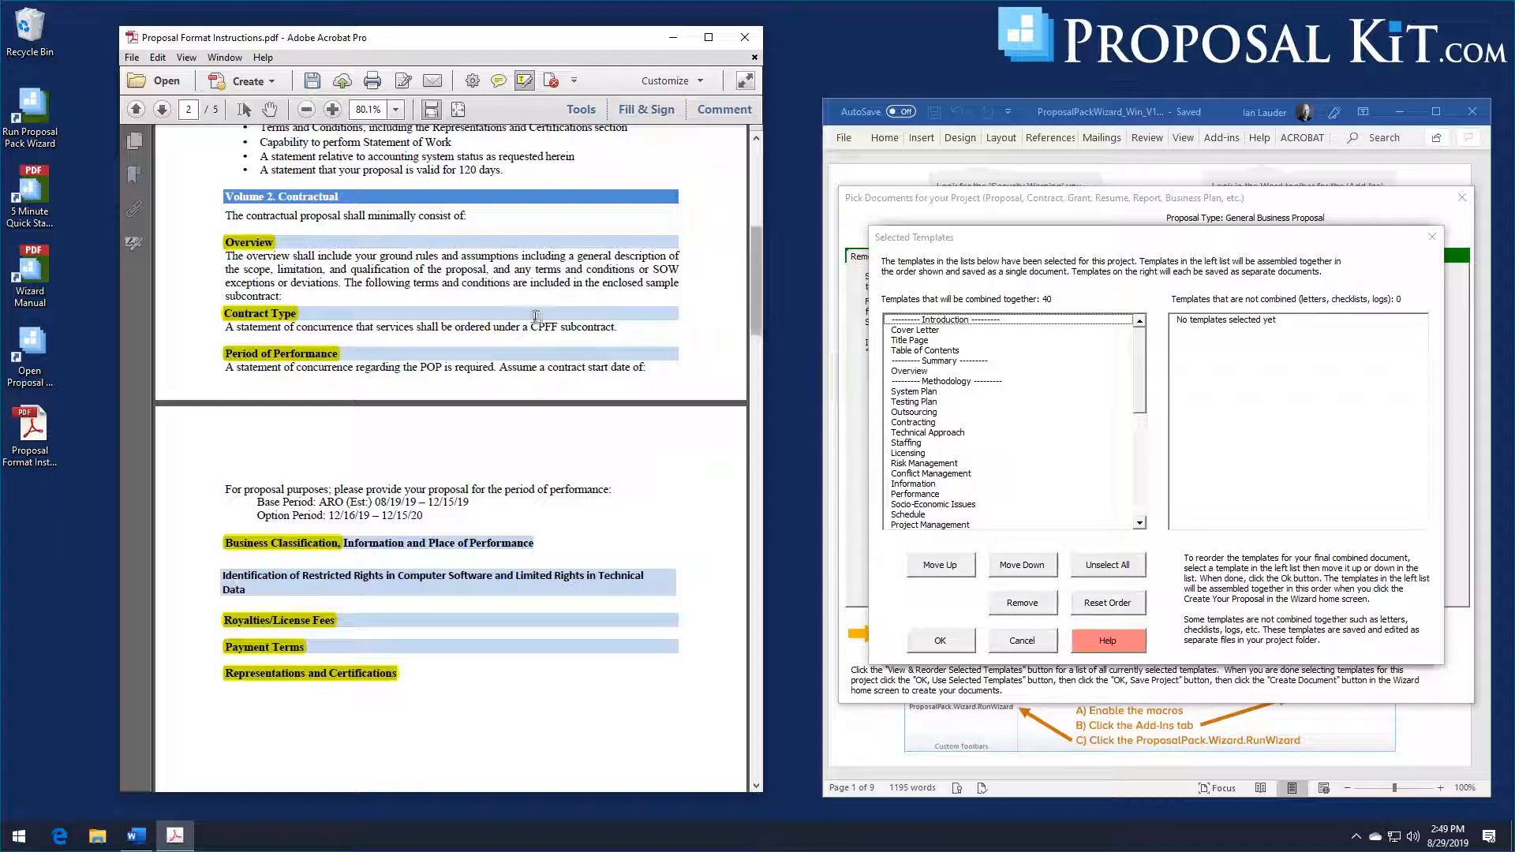
Step: Move the Contracting chapter up to first place under the Methodology heading, directly before System Plan
{"action": "left_click", "coordinate": [922, 393]}
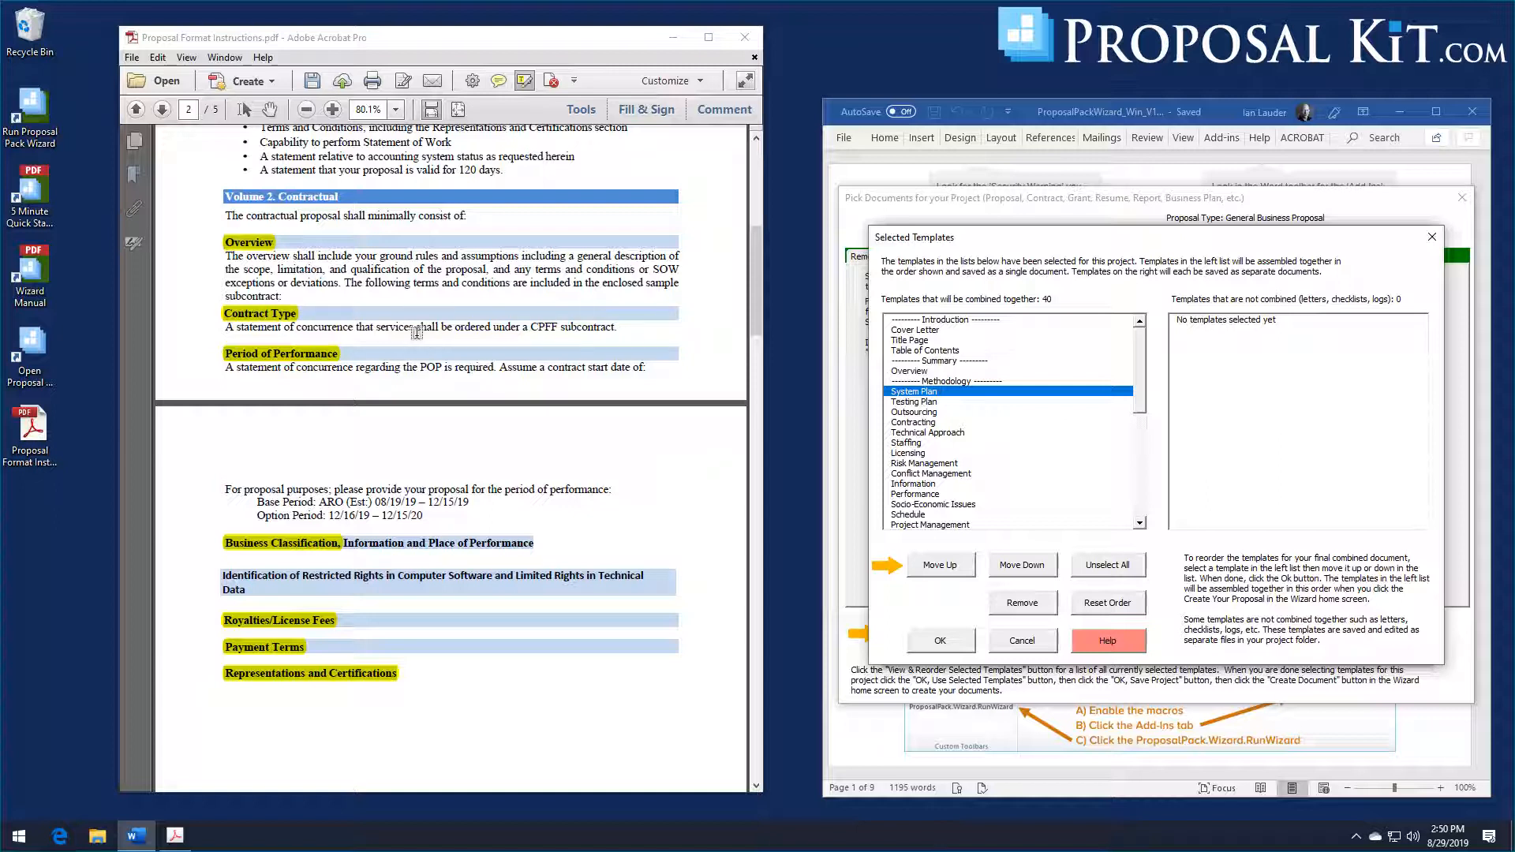
{"action": "left_click", "coordinate": [914, 423]}
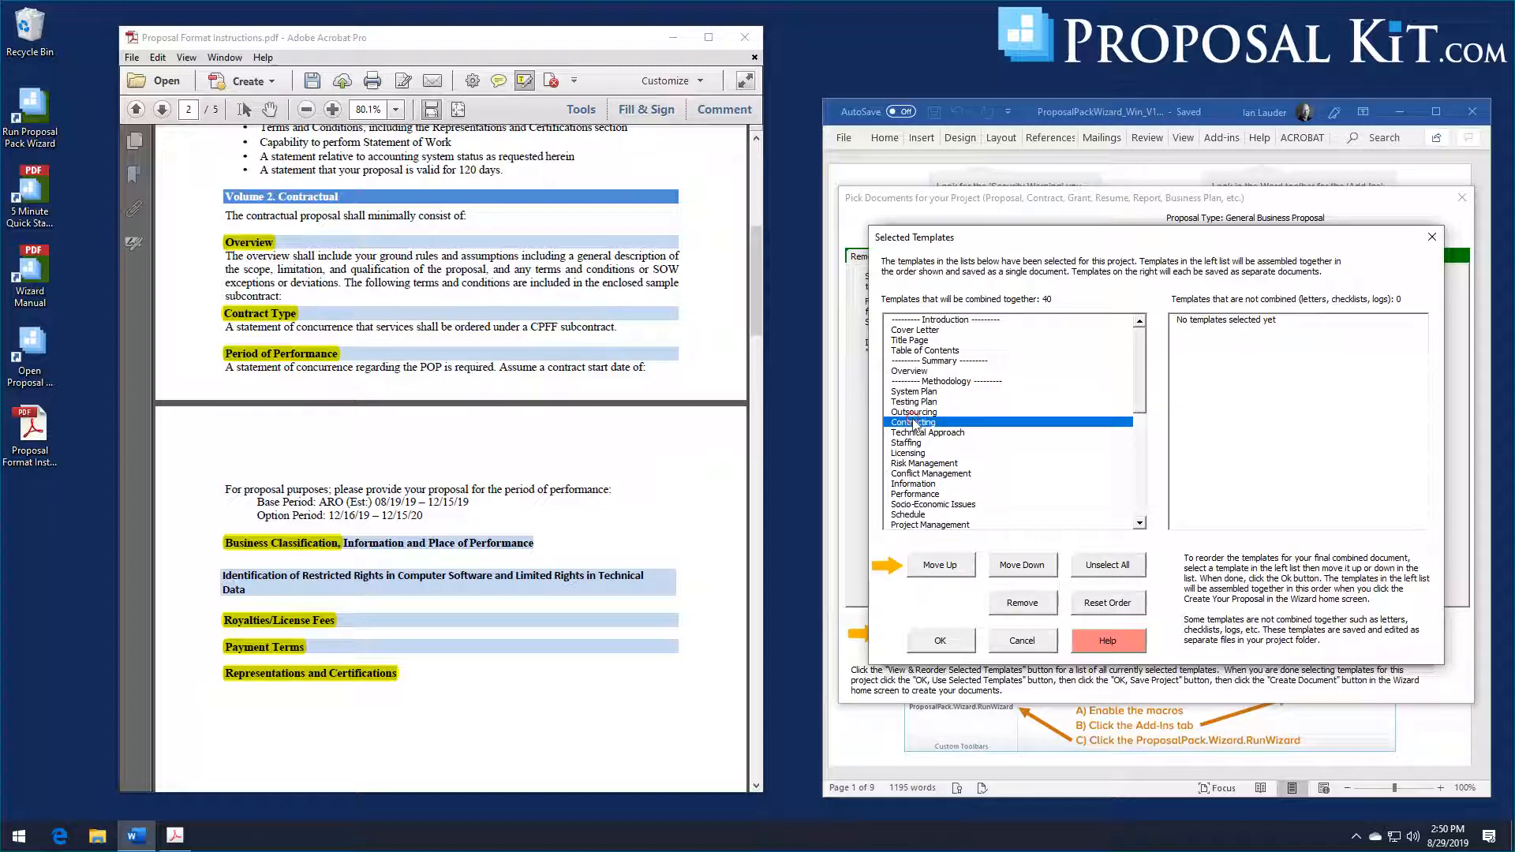
{"action": "left_click", "coordinate": [954, 570]}
{"action": "left_click", "coordinate": [954, 569]}
{"action": "left_click", "coordinate": [954, 570]}
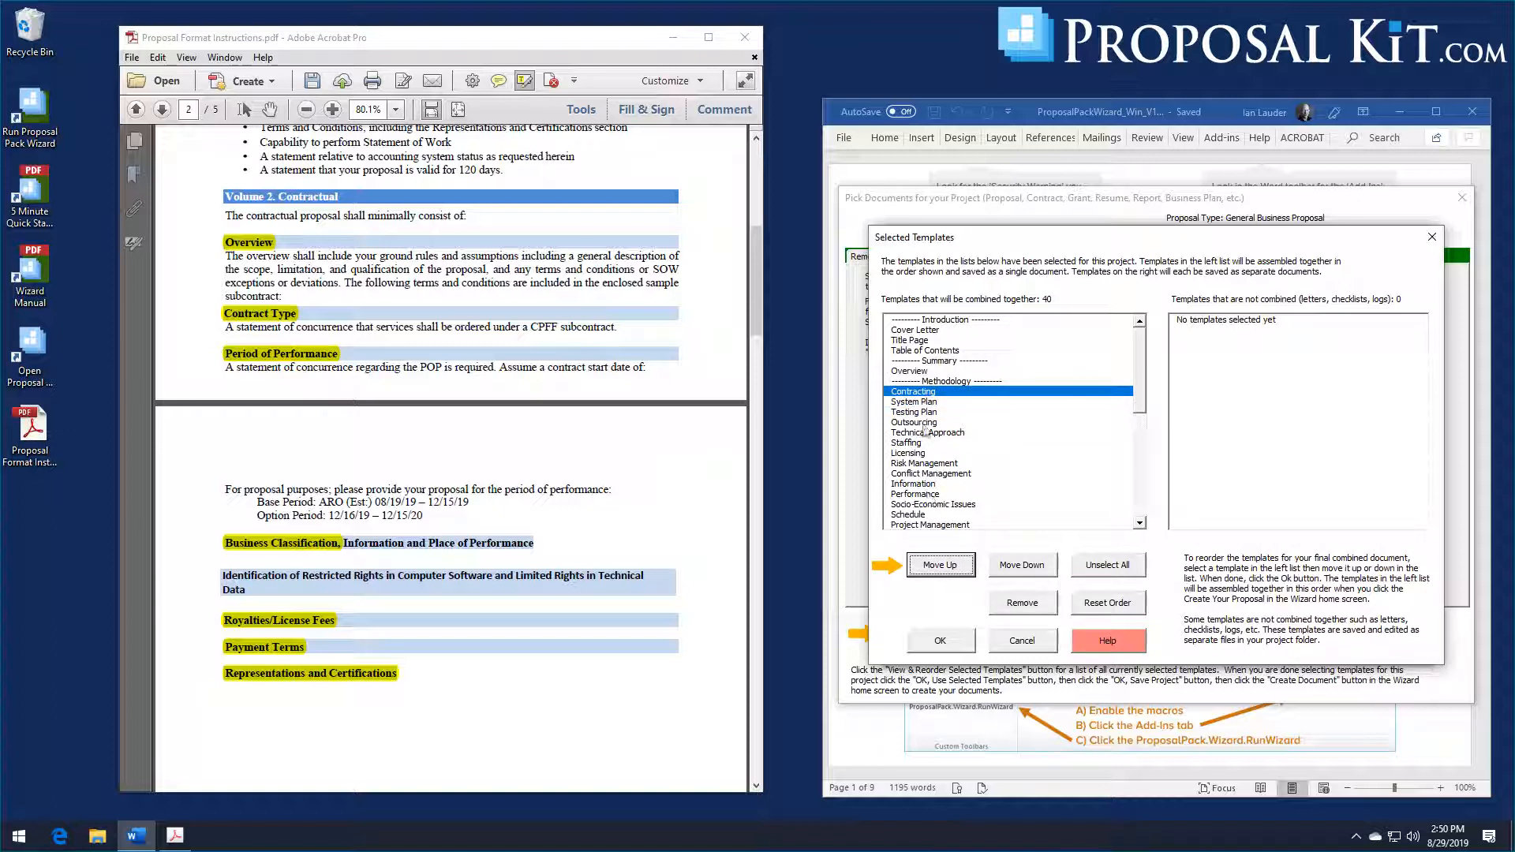
{"action": "left_click", "coordinate": [926, 395]}
Step: Move the Technical Approach chapter one place down in the combined list and back up again
{"action": "left_click", "coordinate": [926, 434]}
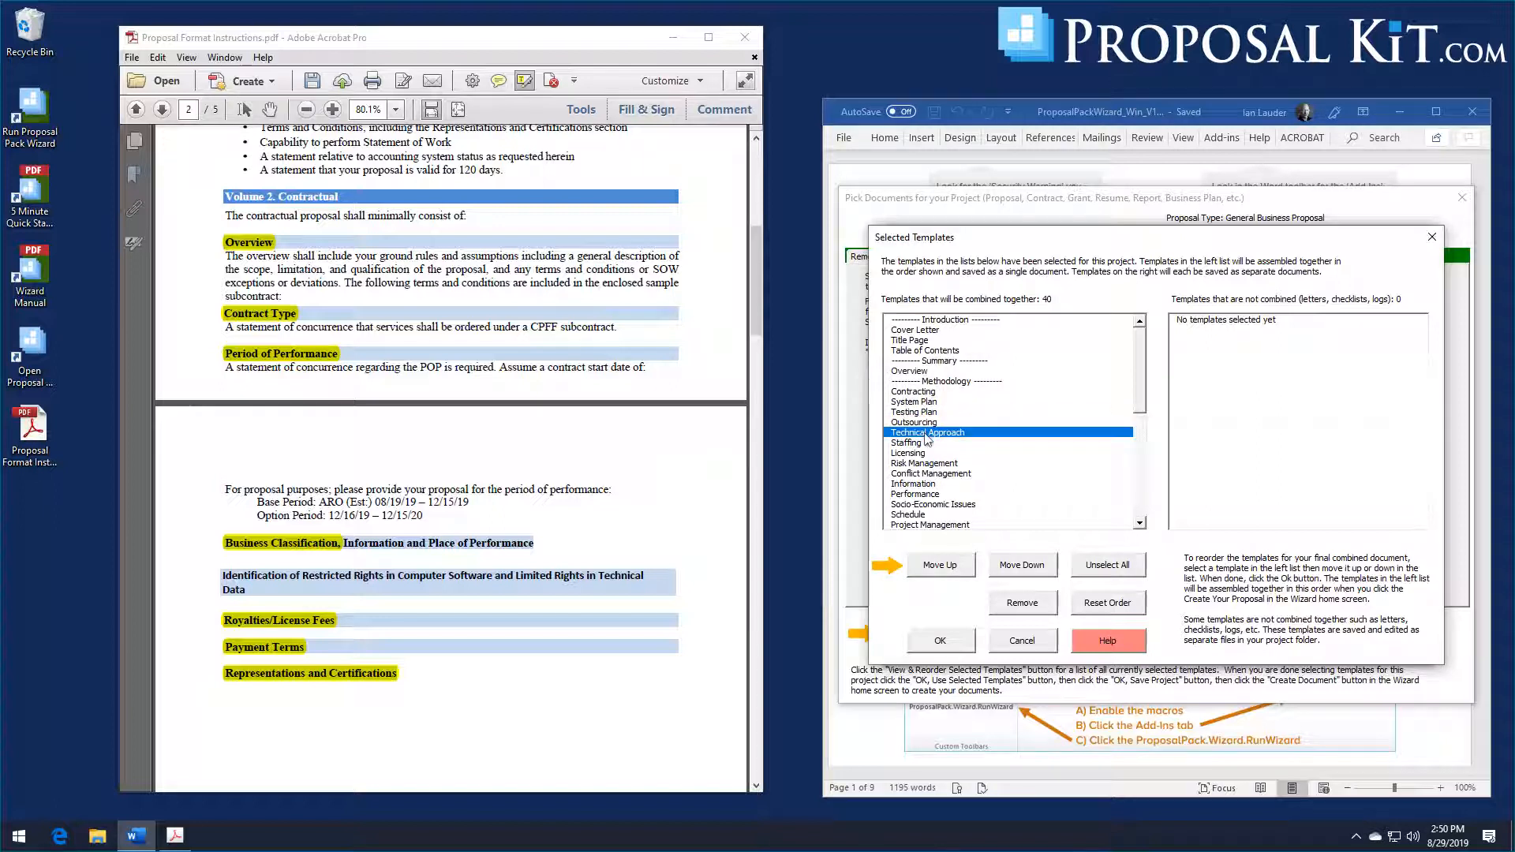
{"action": "left_click", "coordinate": [1006, 570]}
{"action": "left_click", "coordinate": [955, 565]}
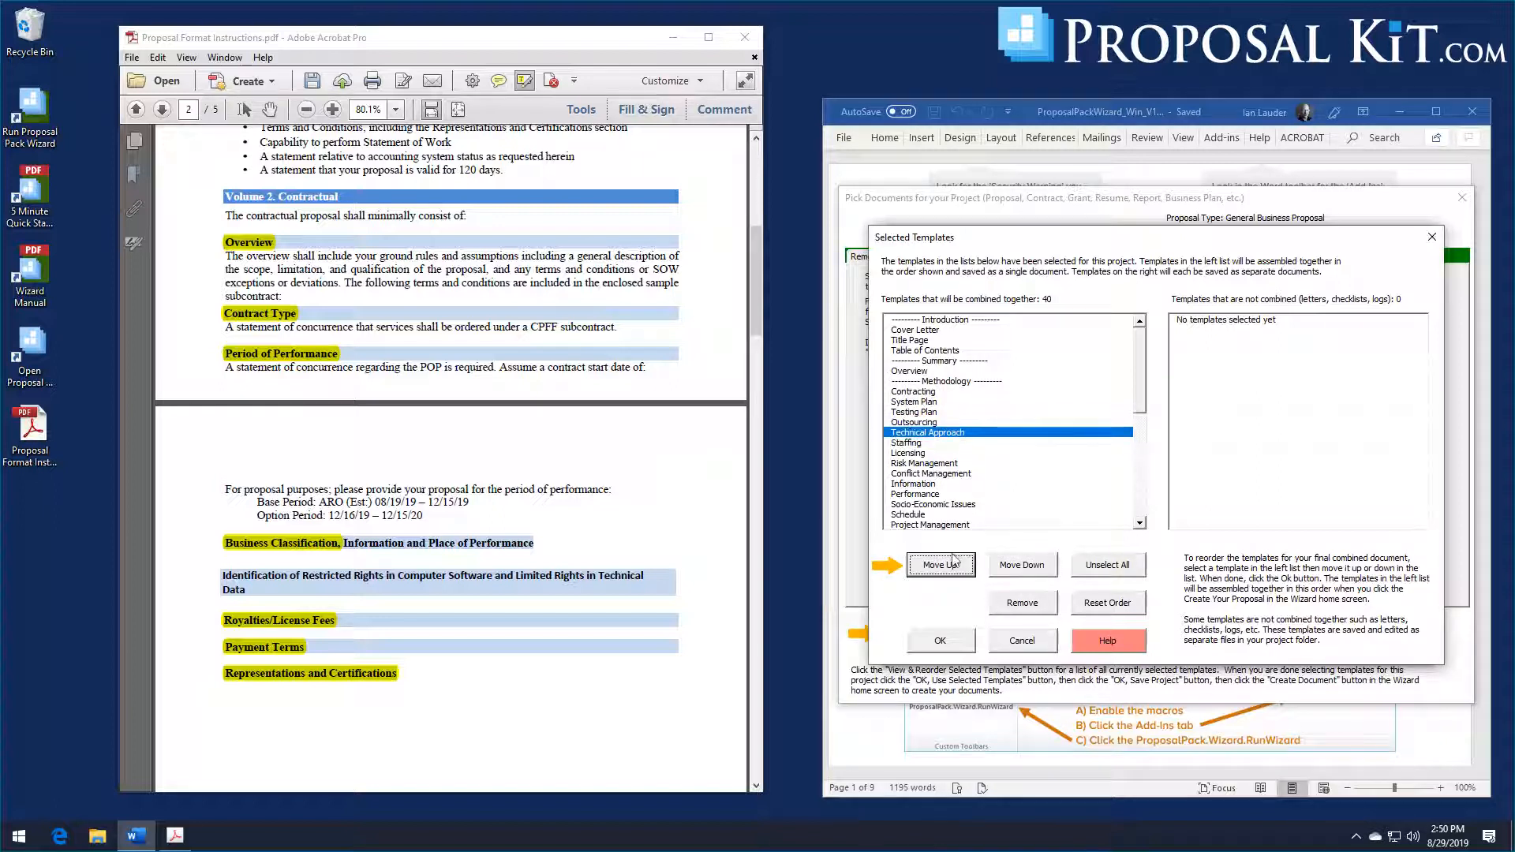
{"action": "left_click", "coordinate": [932, 434]}
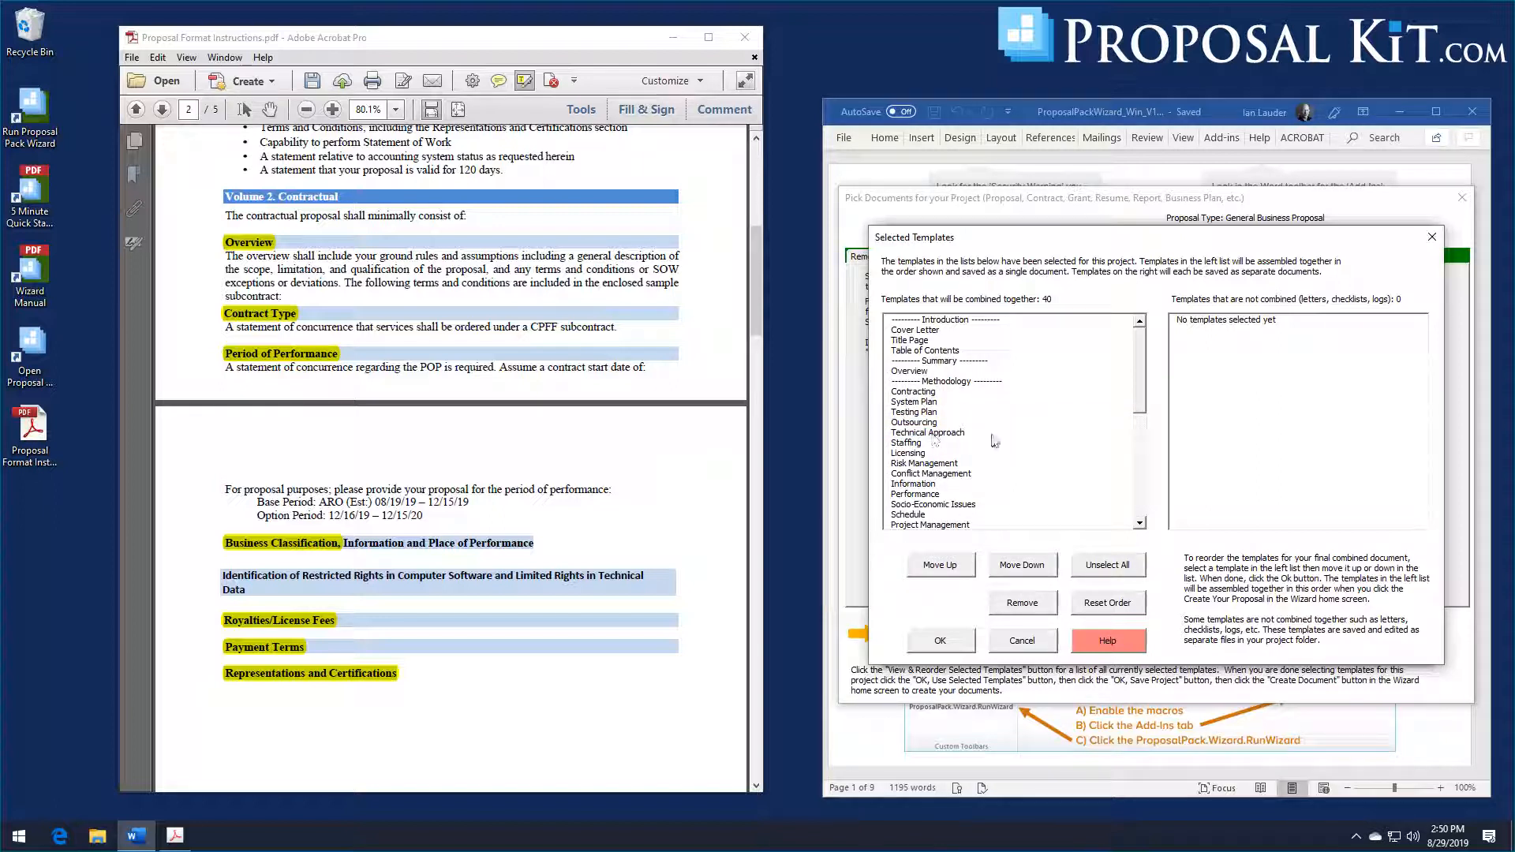
Step: Review the reordered list of combined templates against the format instructions and accept the order
{"action": "mouse_move", "coordinate": [1136, 380]}
{"action": "left_mouse_down"}
{"action": "mouse_move", "coordinate": [1135, 499]}
{"action": "mouse_move", "coordinate": [1136, 370]}
{"action": "left_mouse_up"}
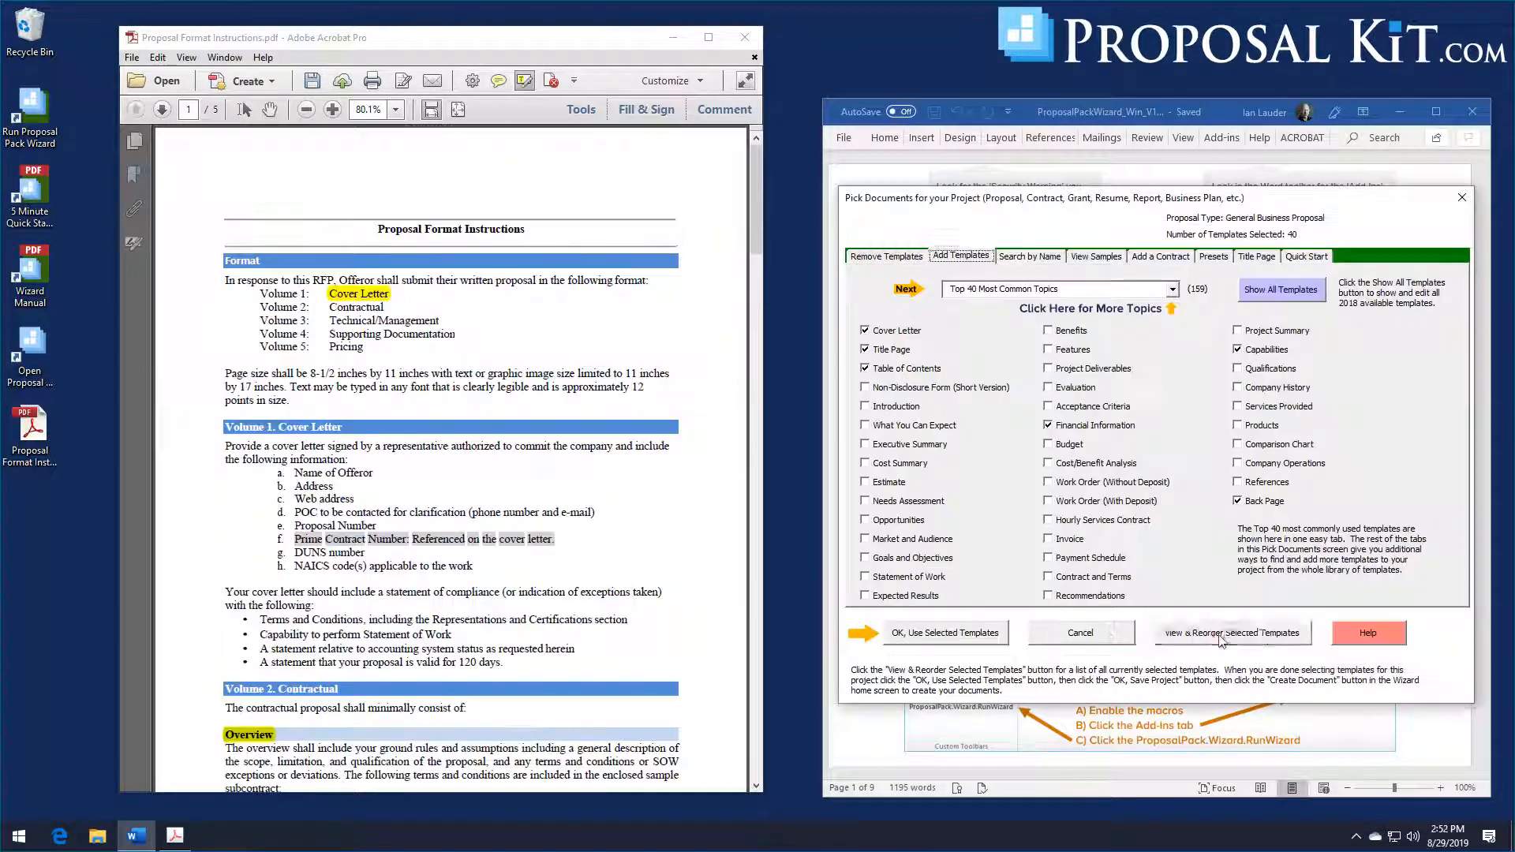
{"action": "left_click", "coordinate": [1221, 635]}
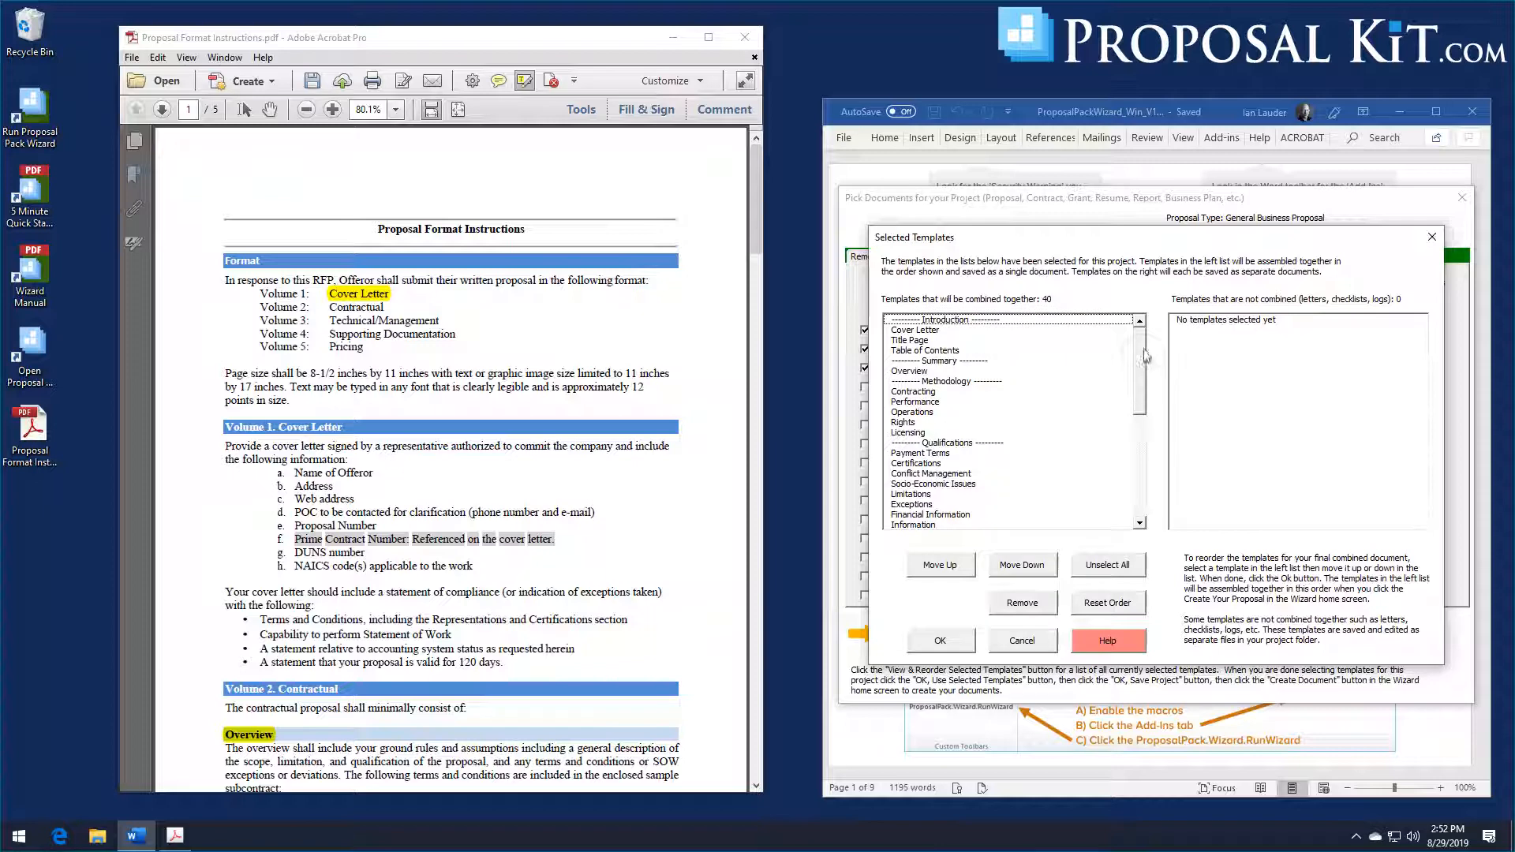
{"action": "mouse_move", "coordinate": [1146, 357]}
{"action": "left_mouse_down"}
{"action": "mouse_move", "coordinate": [1149, 430]}
{"action": "mouse_move", "coordinate": [1141, 339]}
{"action": "left_mouse_up"}
{"action": "left_click_drag", "start_coordinate": [757, 237], "coordinate": [798, 224]}
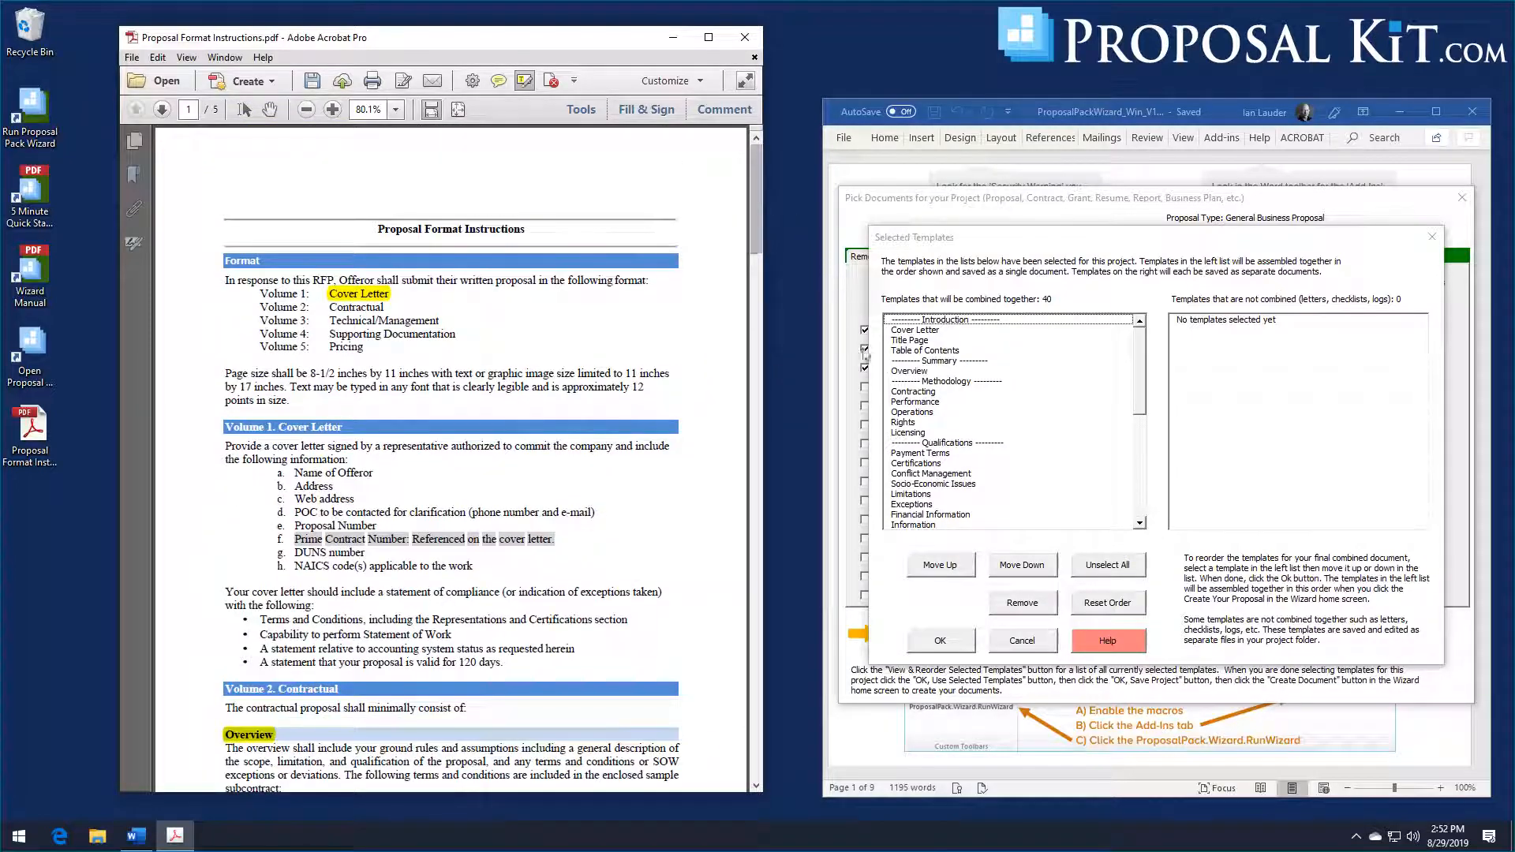
{"action": "left_click", "coordinate": [940, 641]}
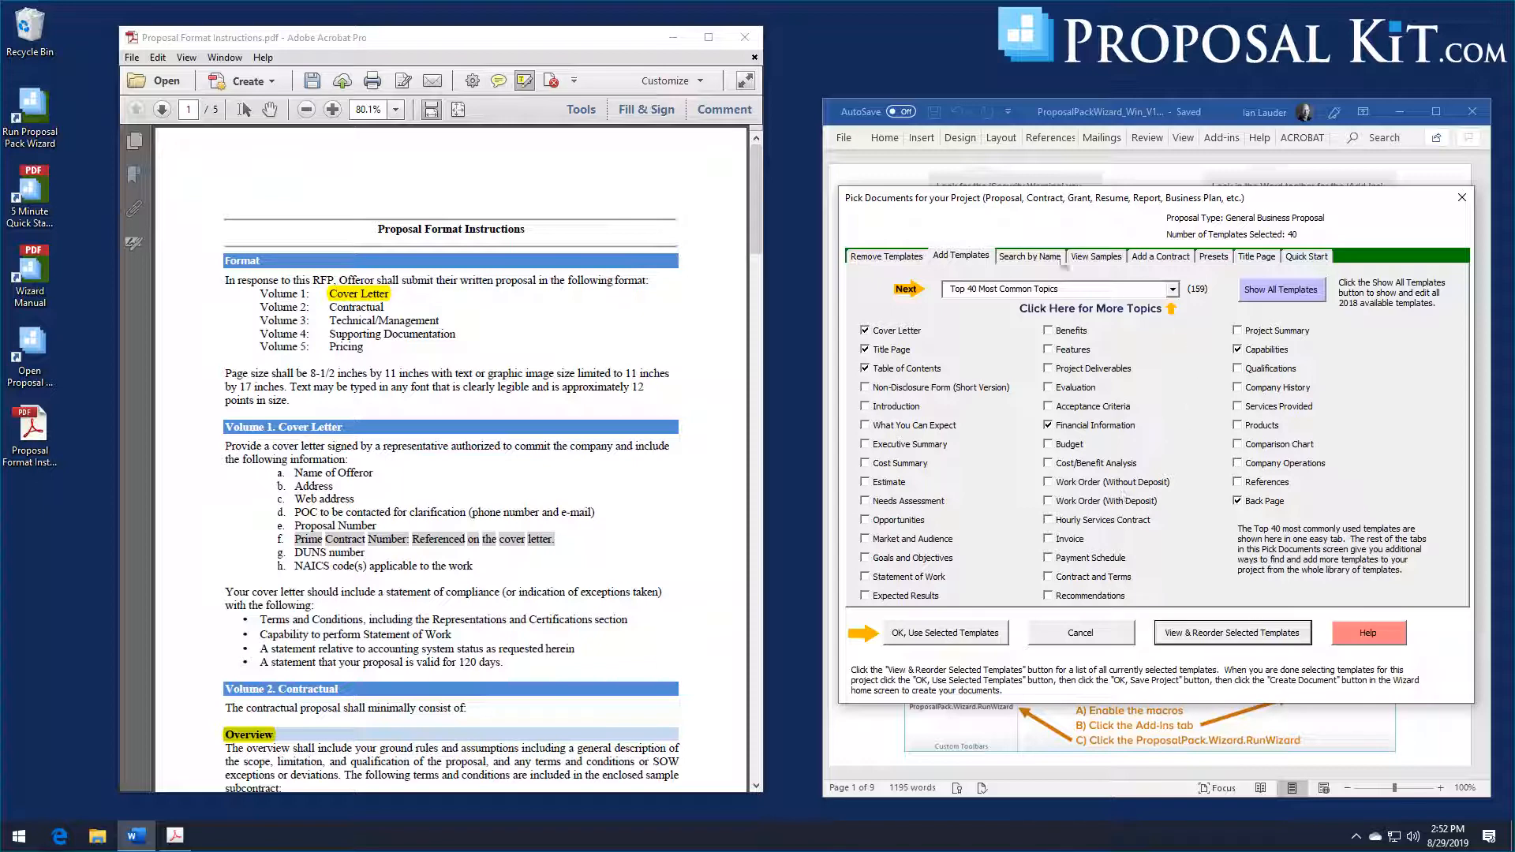
Step: Use the selected templates for the project and name the project "My Project #1"
{"action": "left_click", "coordinate": [969, 635]}
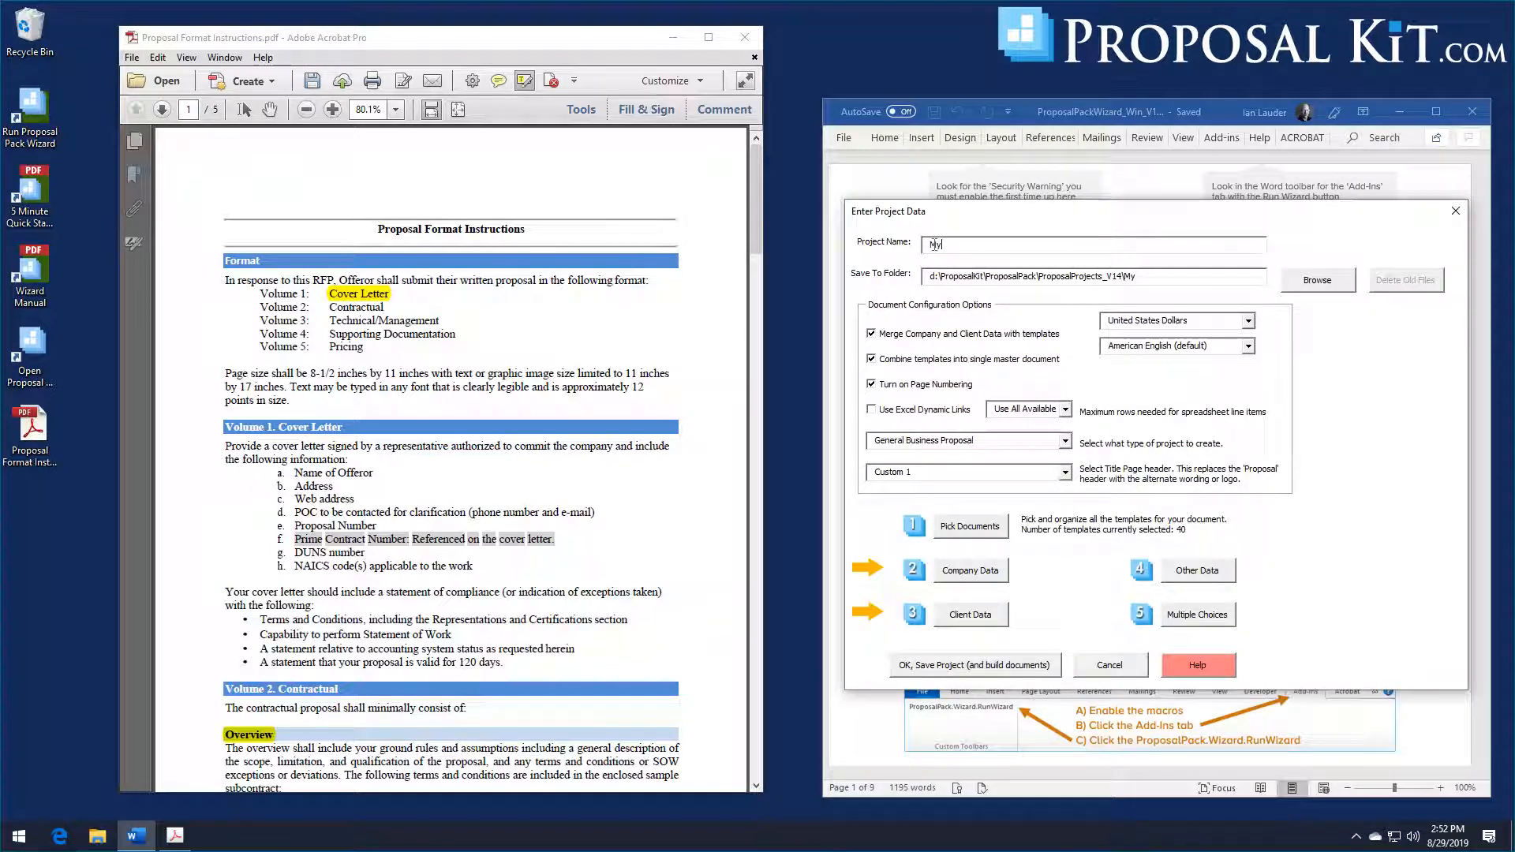
{"action": "left_click", "coordinate": [933, 245]}
{"action": "type", "text": "My Project #1"}
Step: Open the project's company information and client data forms in turn and accept each with its default entries
{"action": "left_click", "coordinate": [982, 582]}
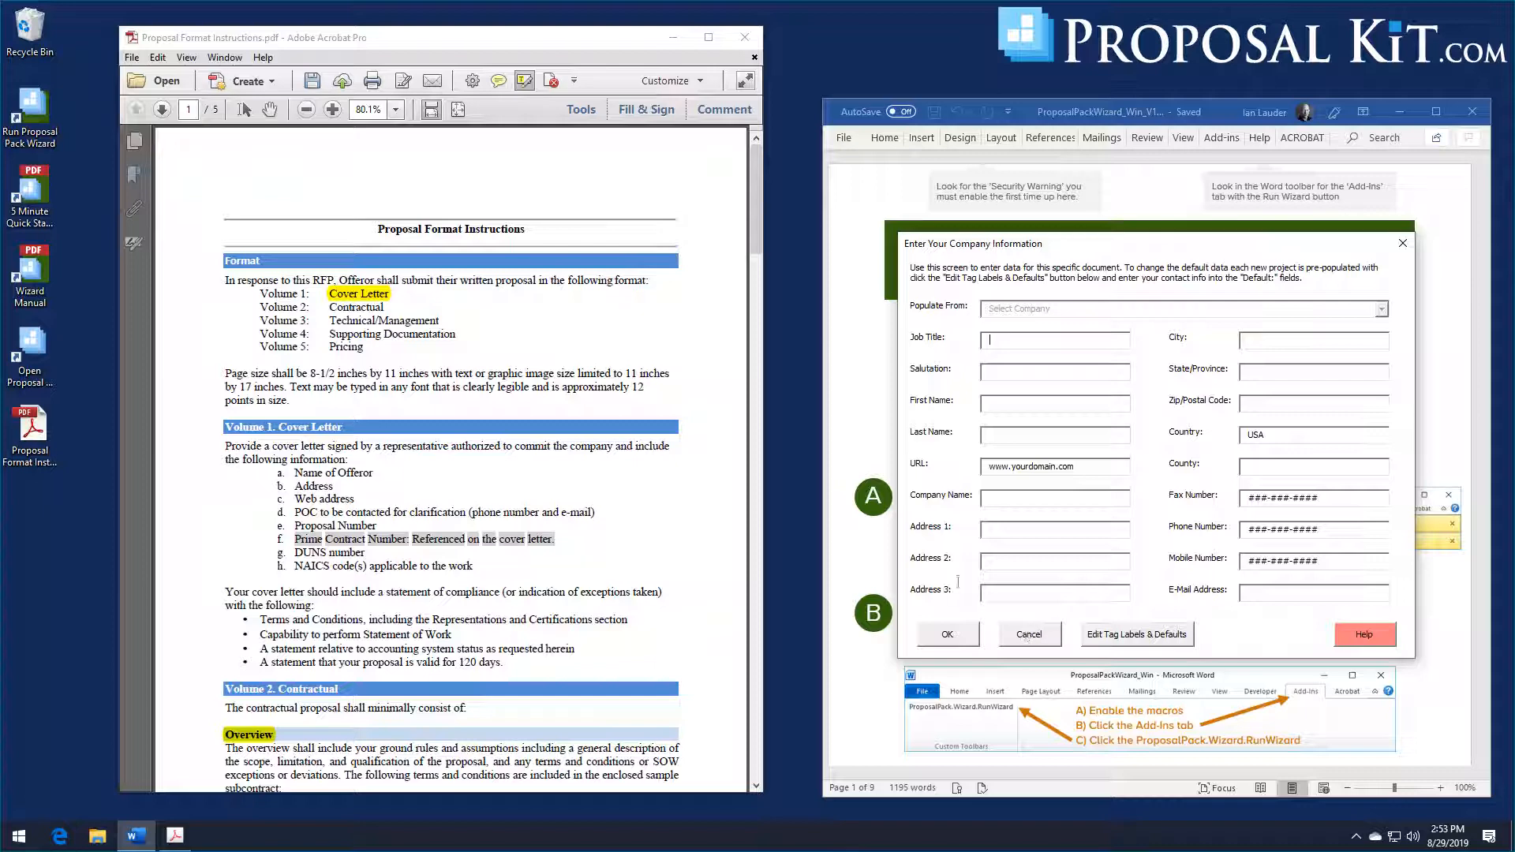
{"action": "left_click", "coordinate": [949, 633]}
{"action": "left_click", "coordinate": [967, 617]}
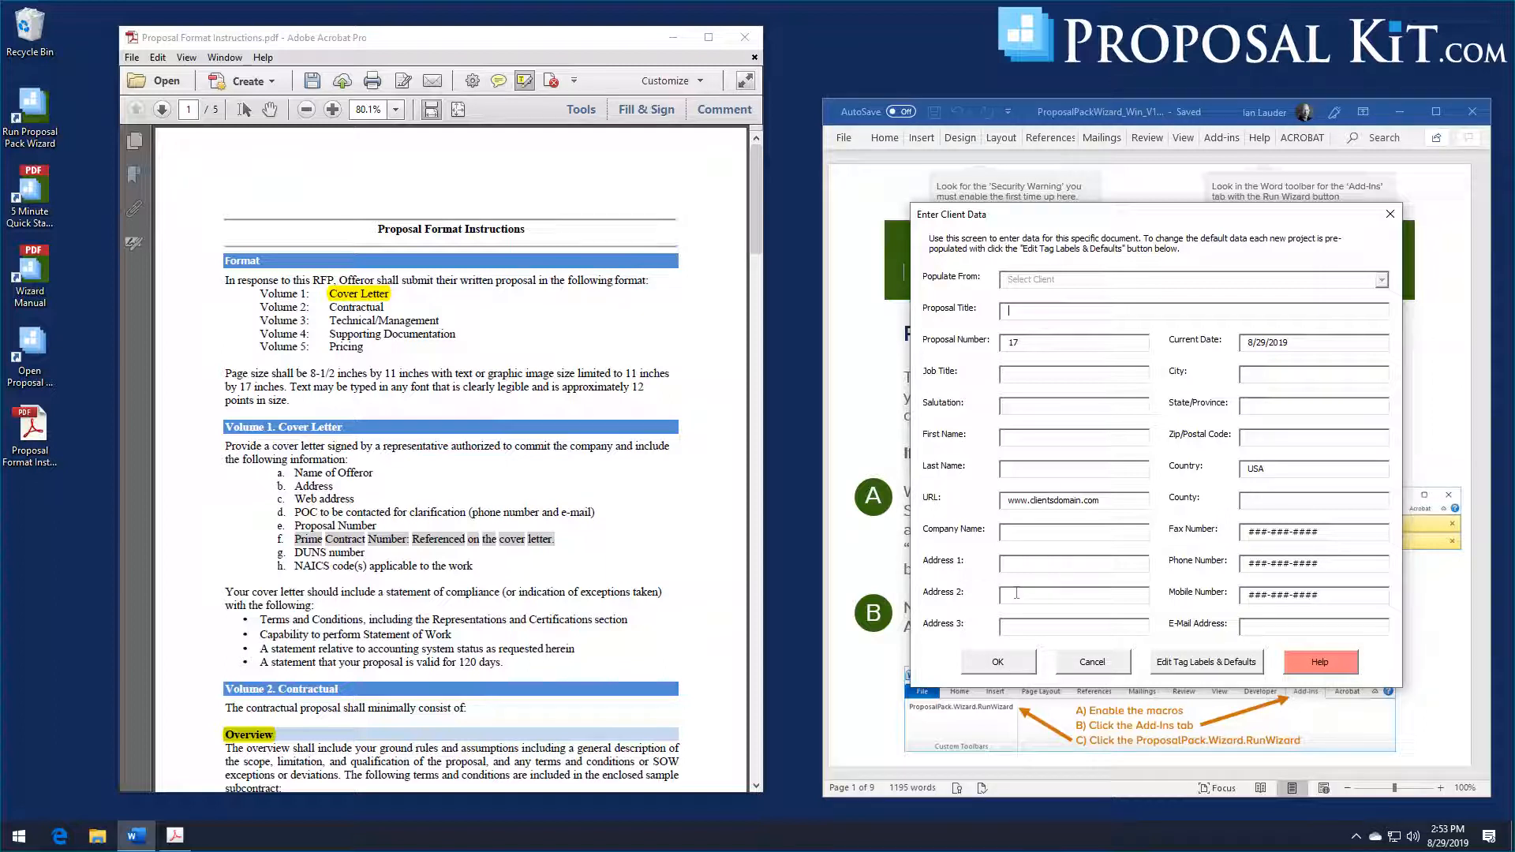
{"action": "left_click", "coordinate": [999, 662]}
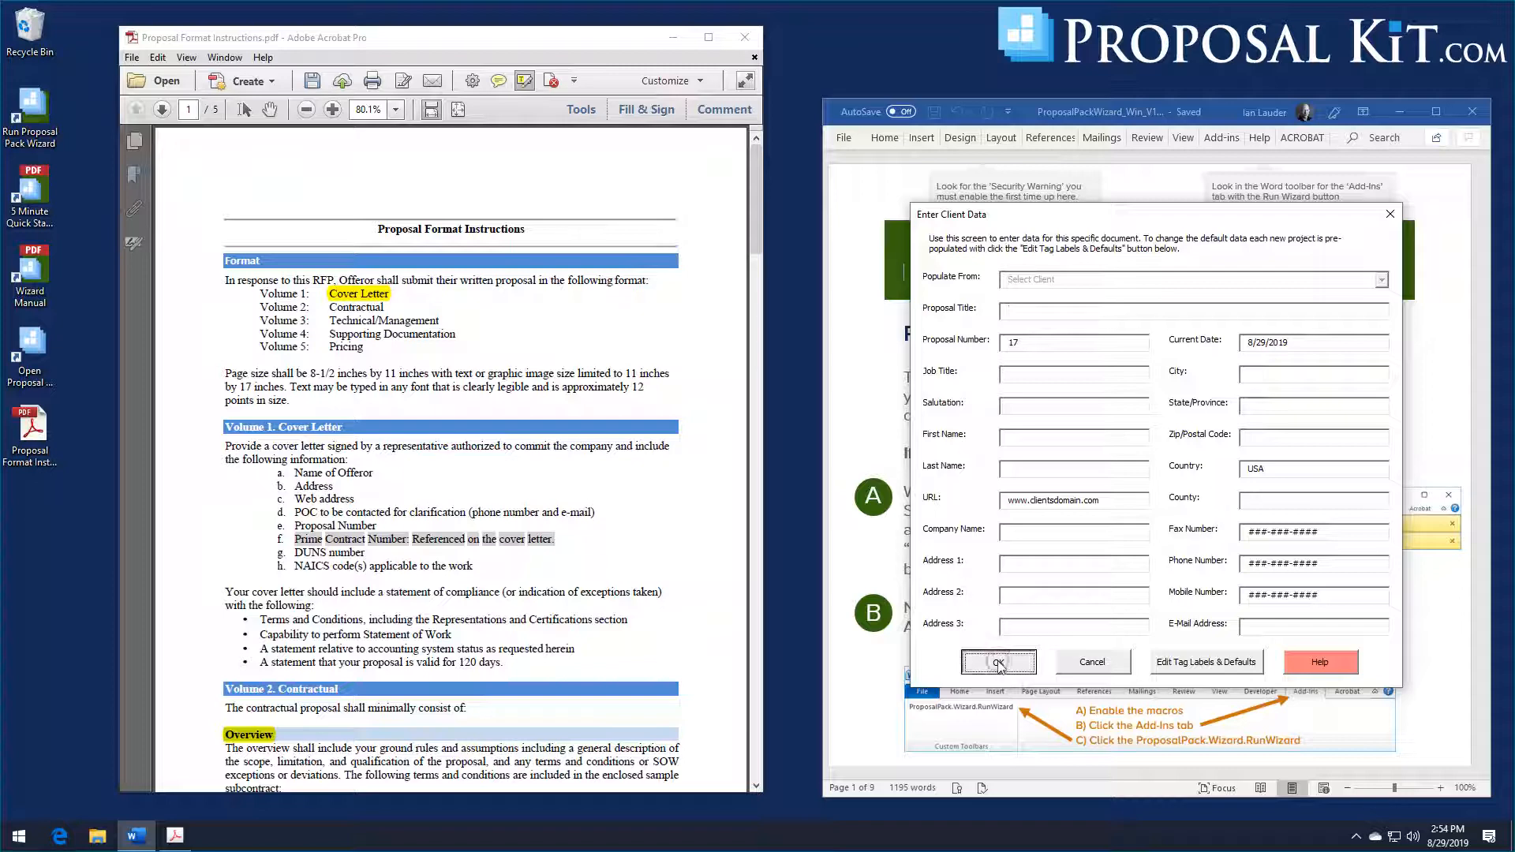